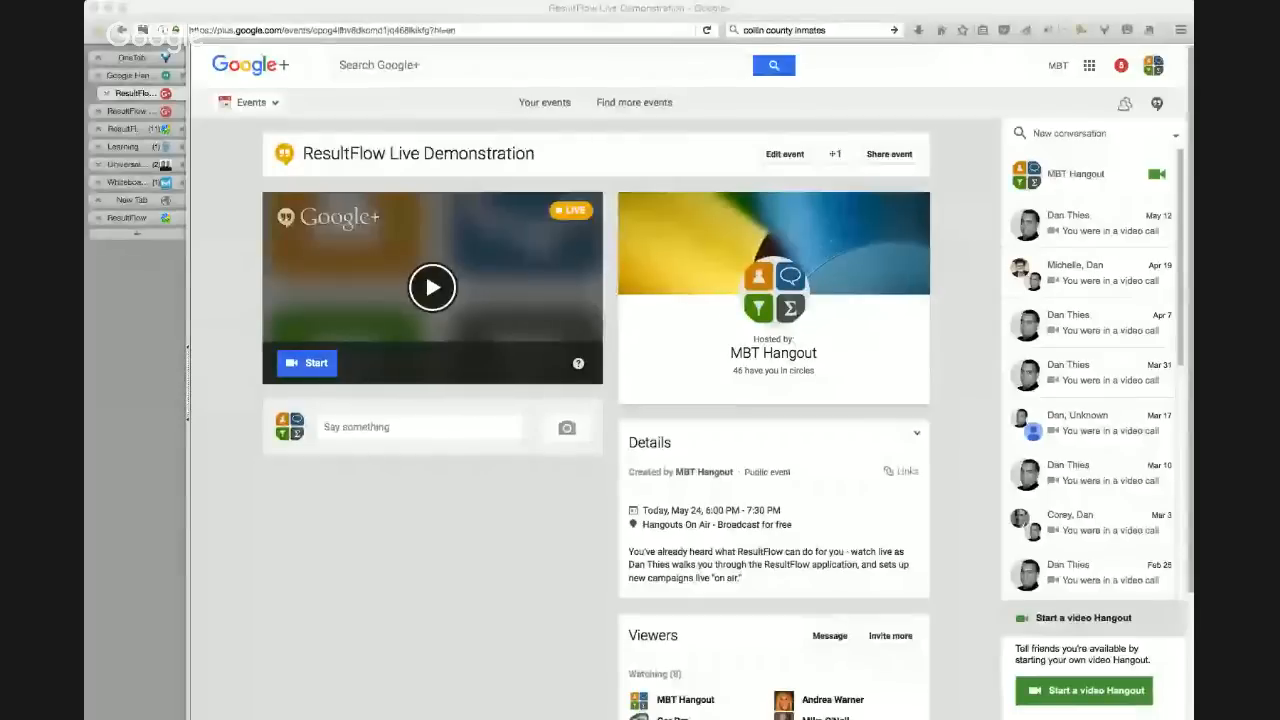
{"action": "left_click", "coordinate": [842, 375]}
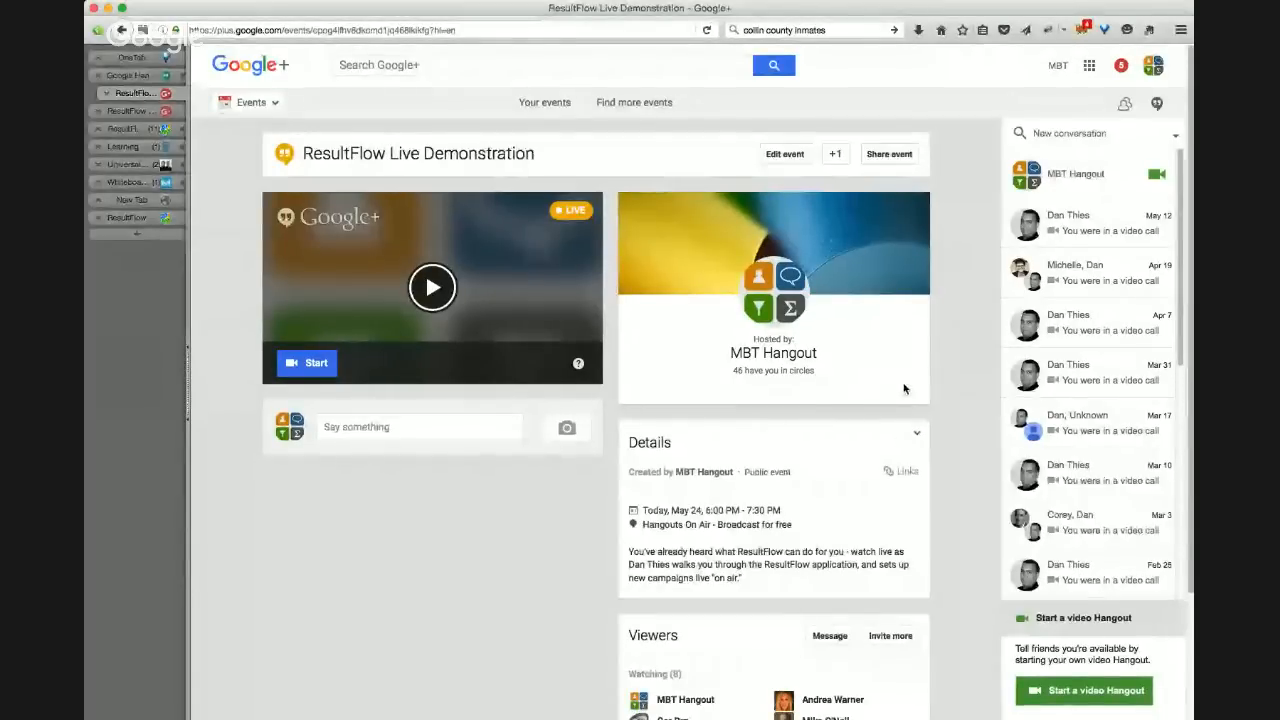
{"action": "mouse_move", "coordinate": [1104, 340]}
{"action": "key", "text": "super+Tab"}
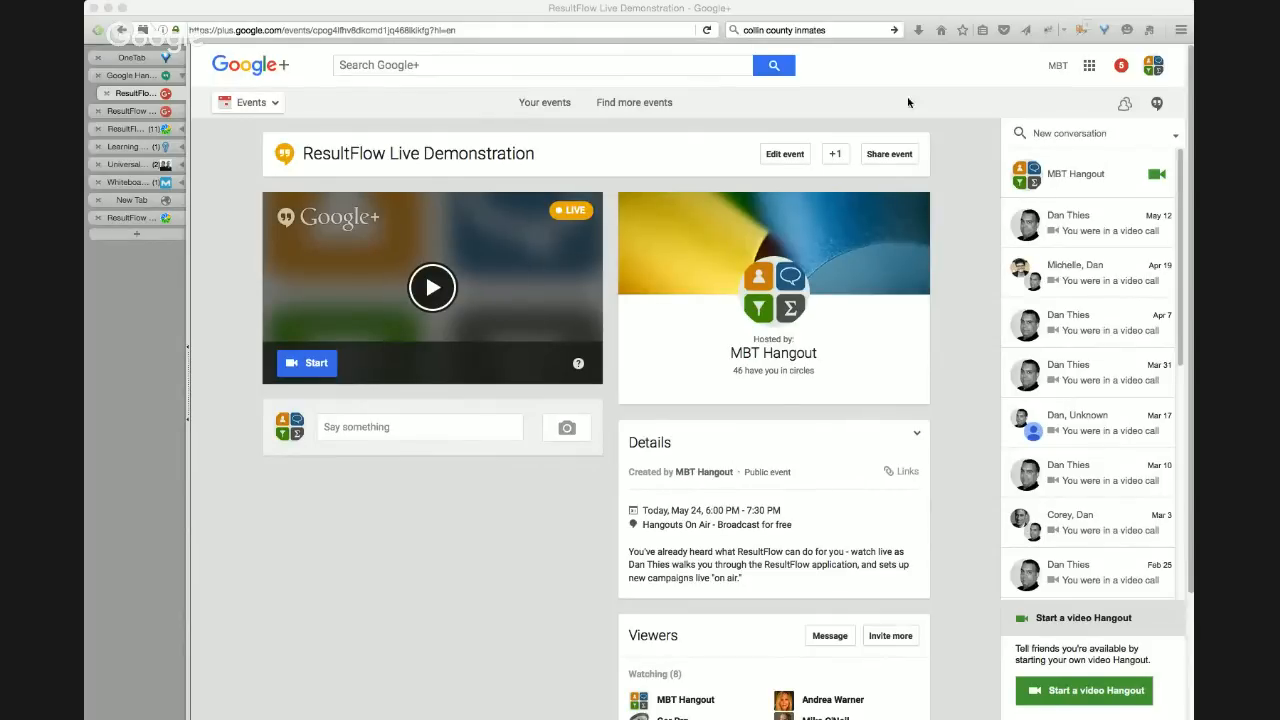
{"action": "left_click", "coordinate": [467, 493]}
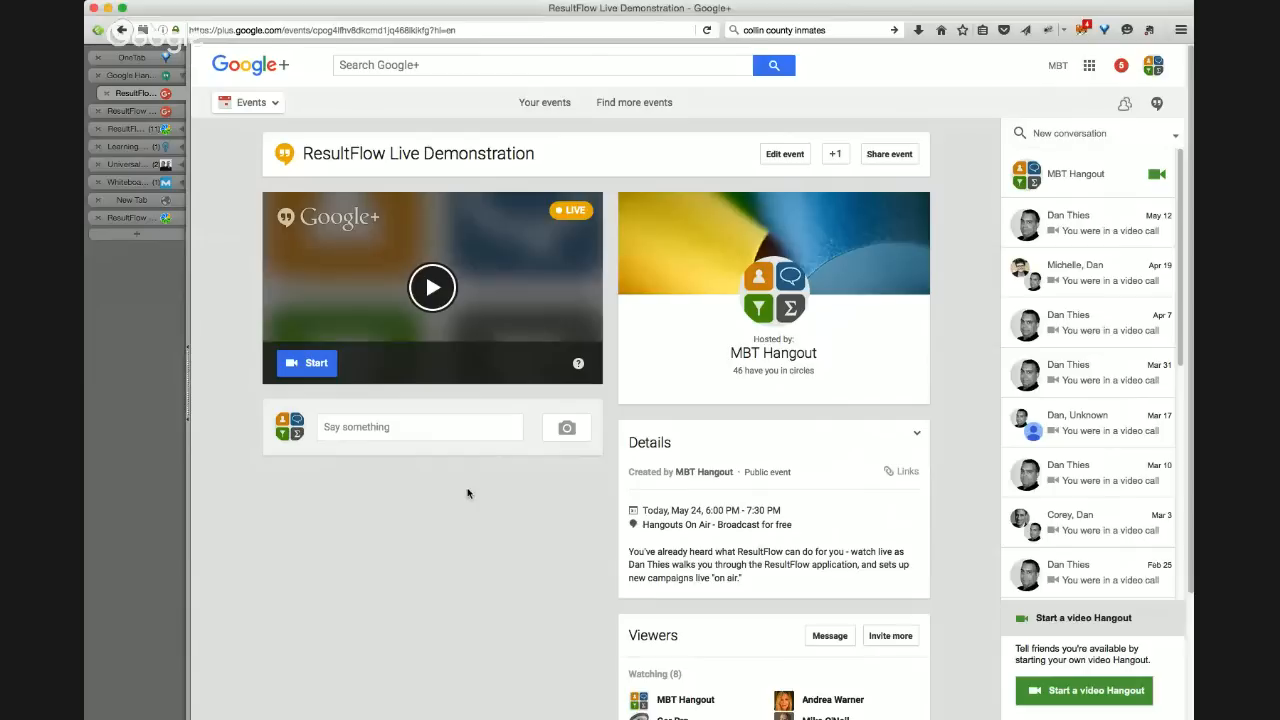
- Switch to ResultFlow, open the user dashboard in a new browser tab and enlarge the page
{"action": "left_click", "coordinate": [148, 129]}
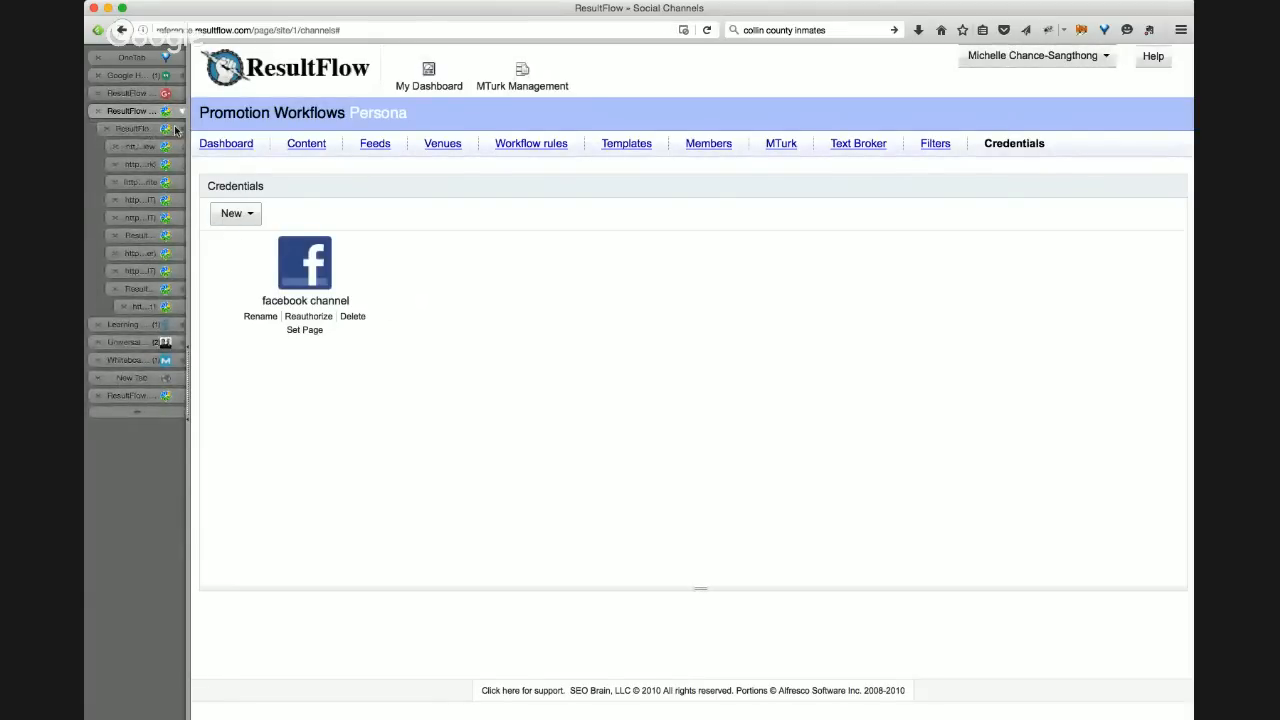
{"action": "left_click", "coordinate": [143, 129]}
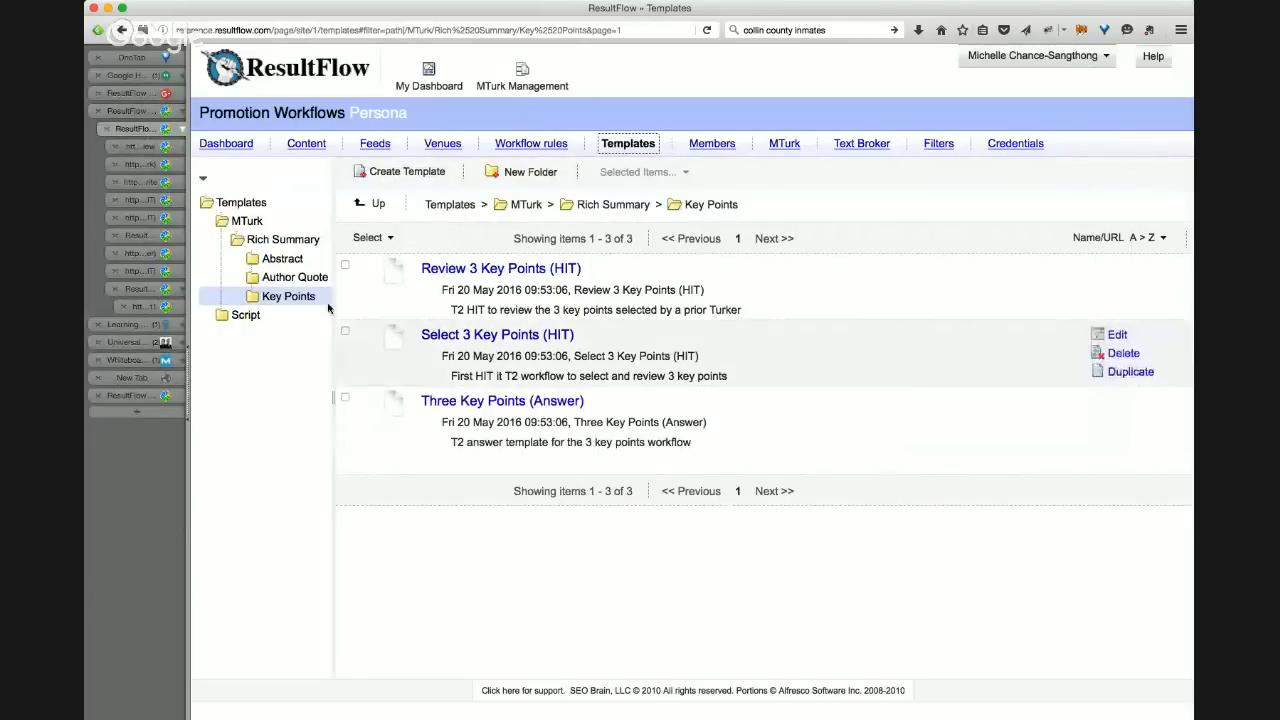
{"action": "left_click", "coordinate": [432, 78], "text": "super"}
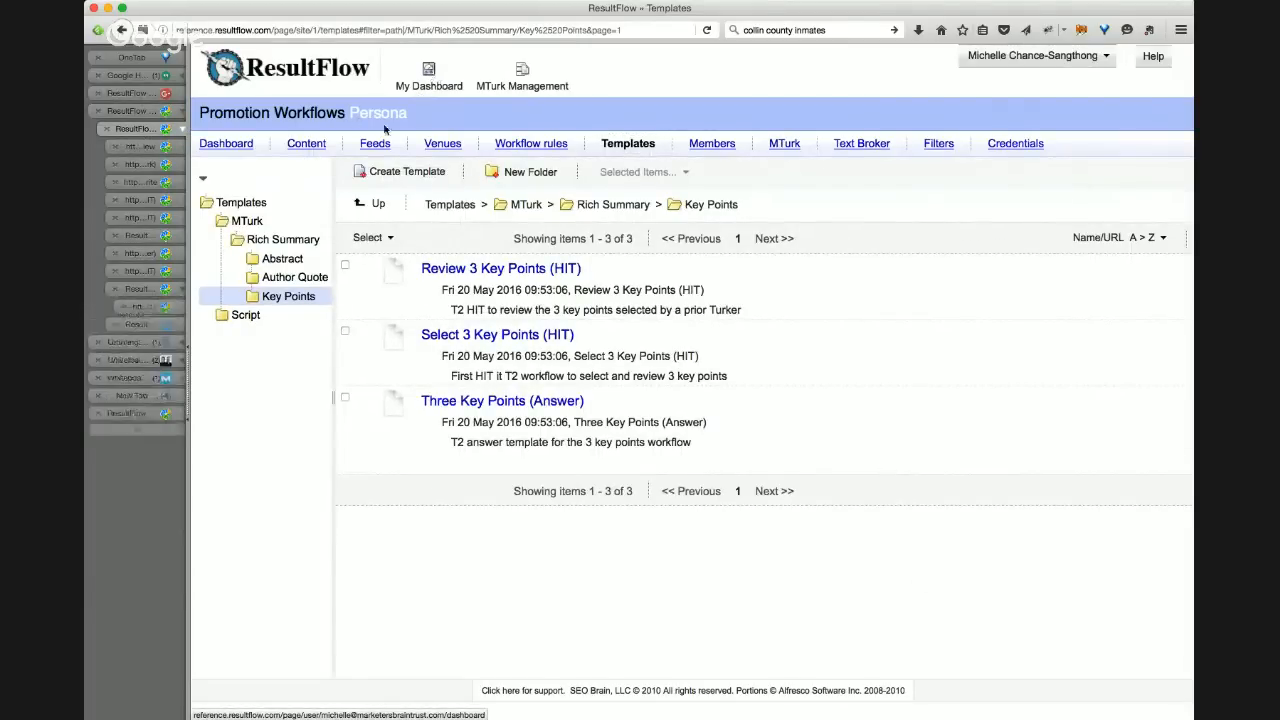
{"action": "left_click", "coordinate": [153, 326]}
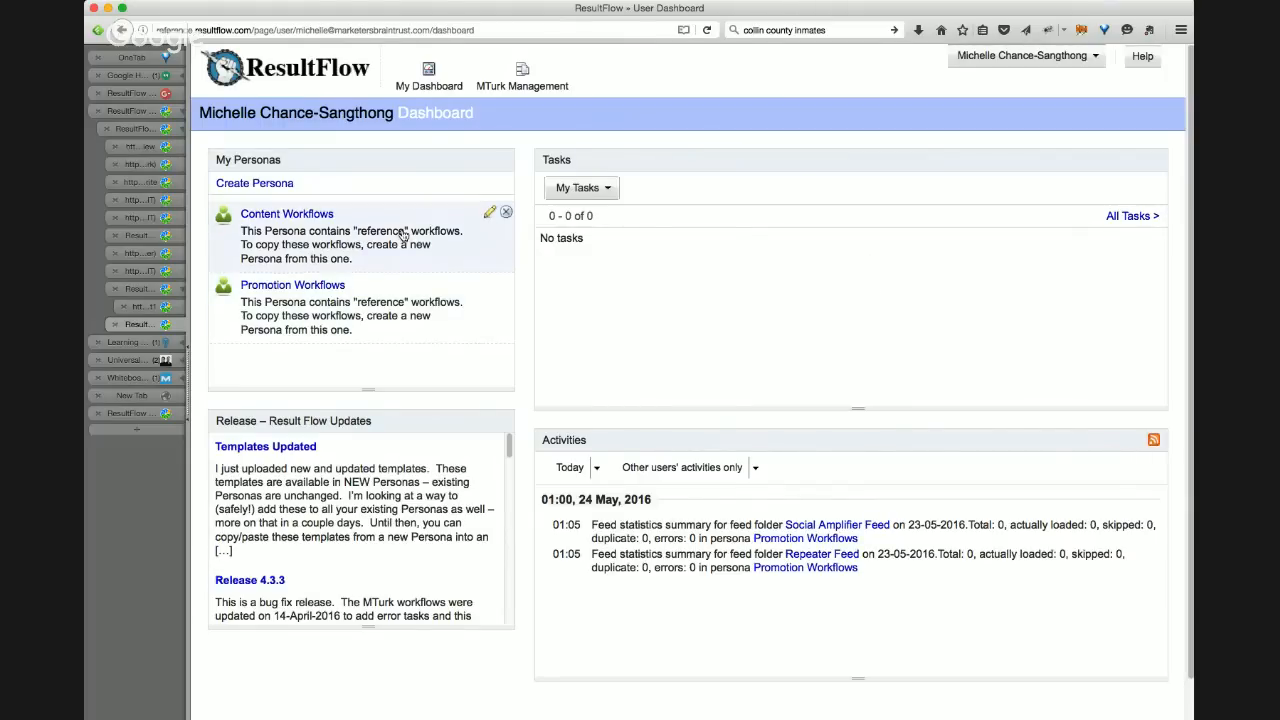
{"action": "key", "text": "super+plus"}
{"action": "key", "text": "super+plus"}
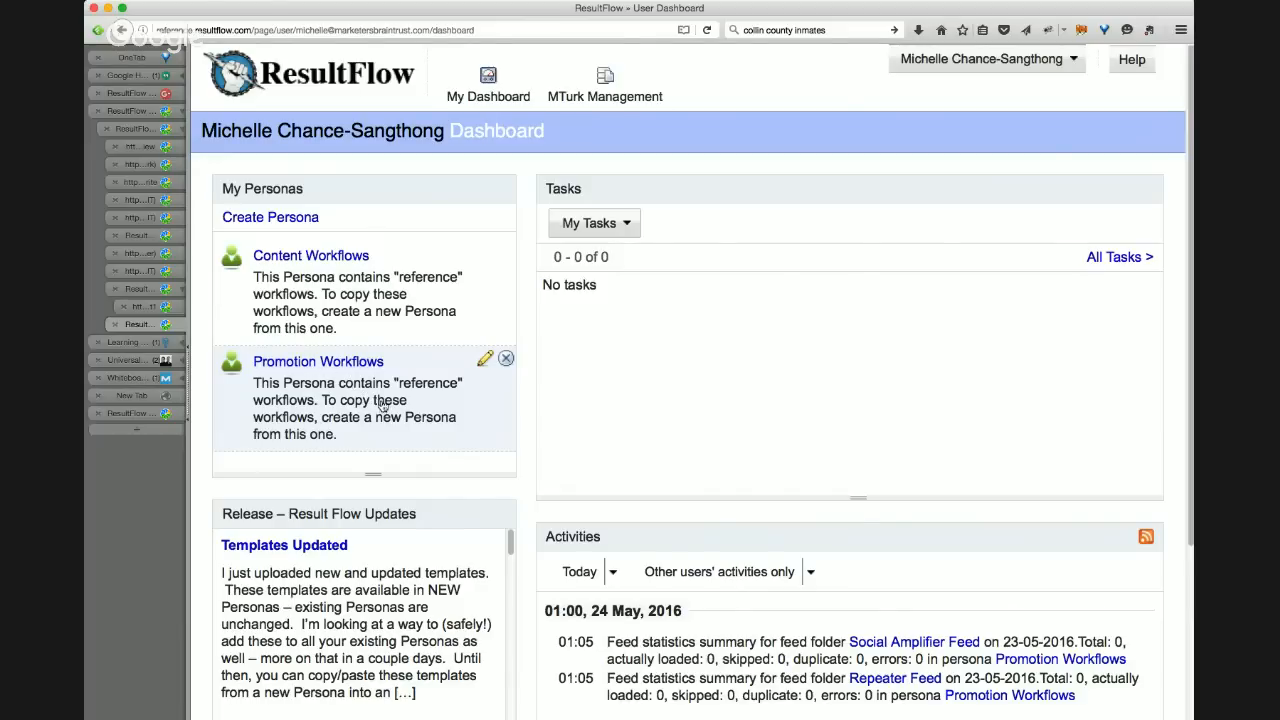
- Open the Promotion Workflows persona and enlarge the browser window and page for readability
{"action": "left_click", "coordinate": [360, 364]}
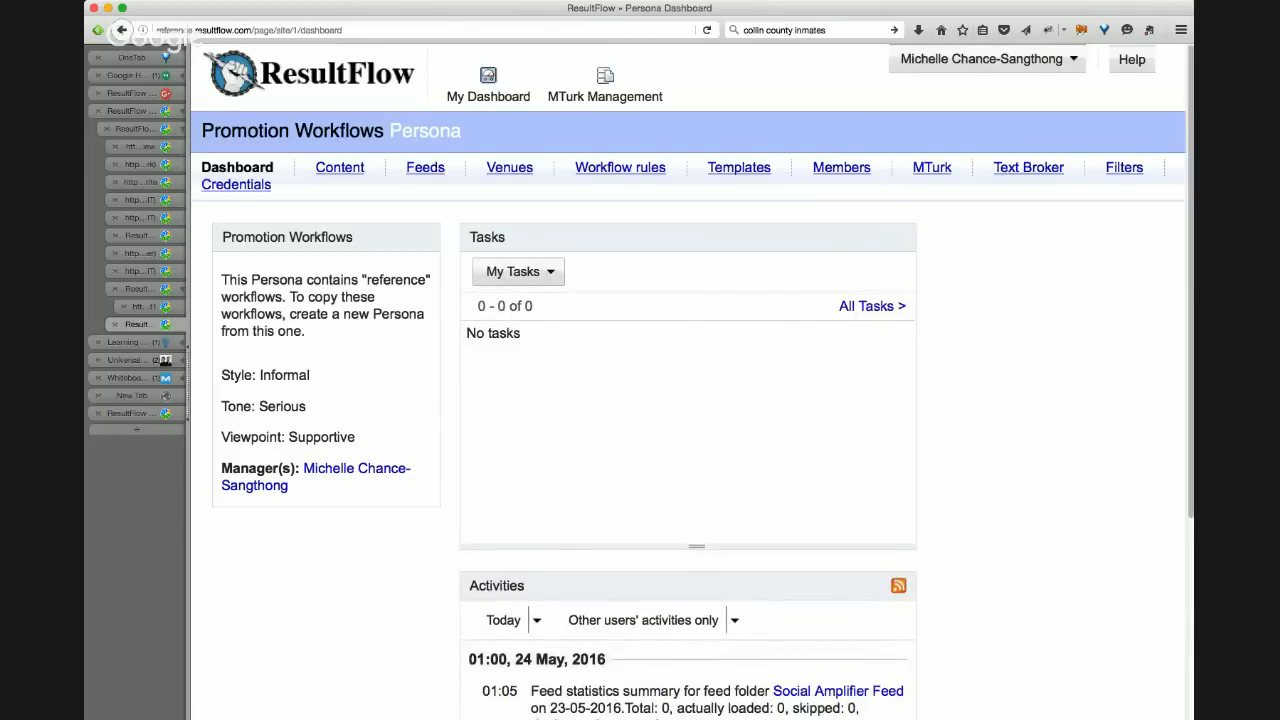
{"action": "left_click_drag", "start_coordinate": [1193, 360], "coordinate": [1279, 360]}
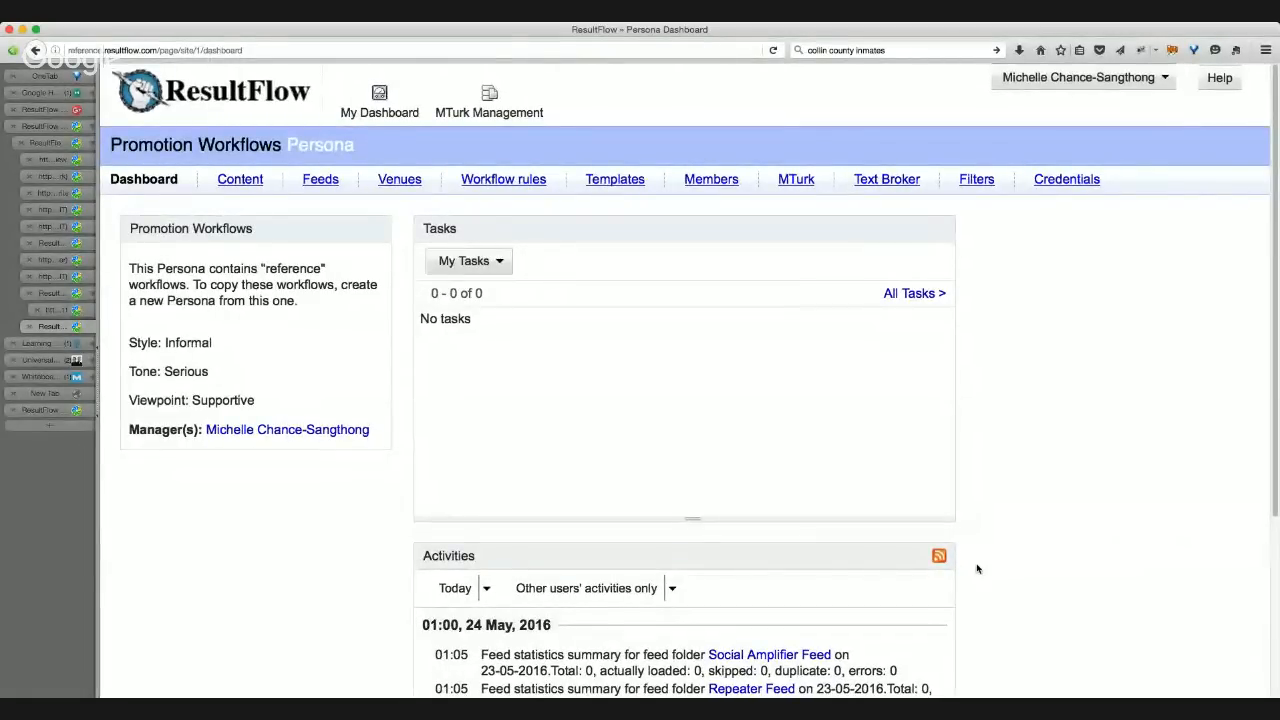
{"action": "key", "text": "super+equal"}
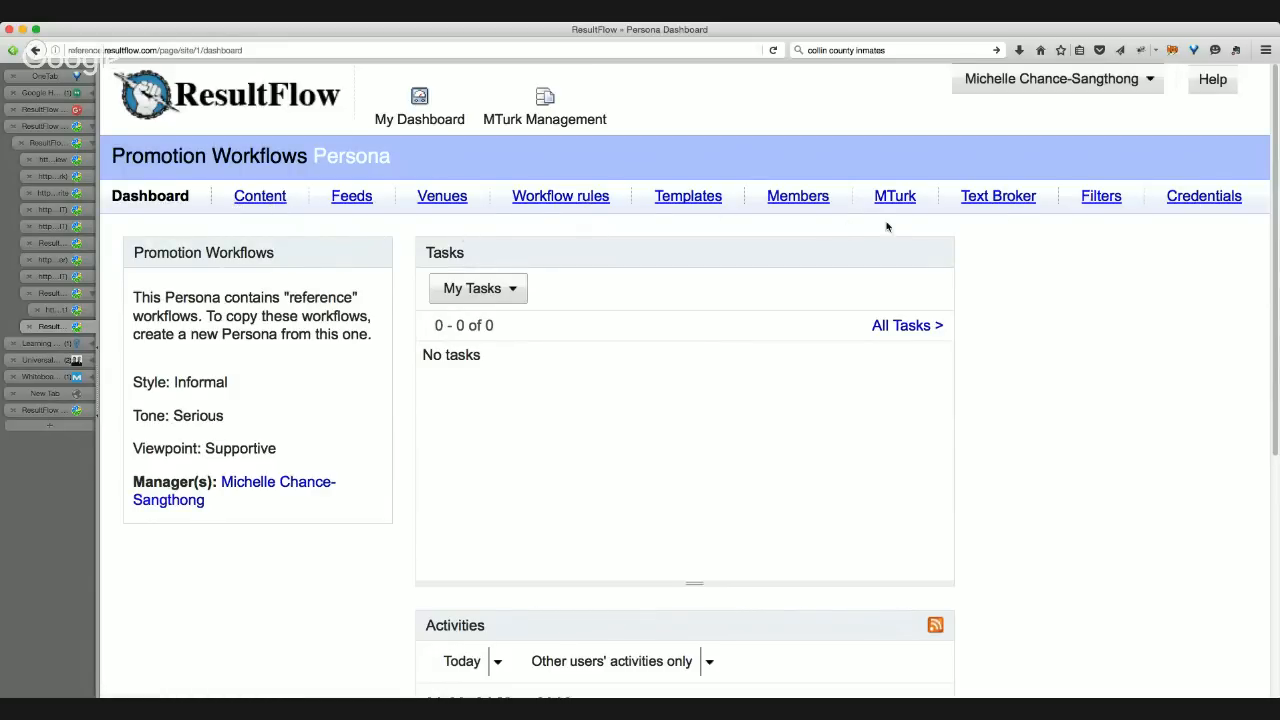
- Open the persona's credentials and review the channel types offered for a new credential
{"action": "left_click", "coordinate": [1192, 199]}
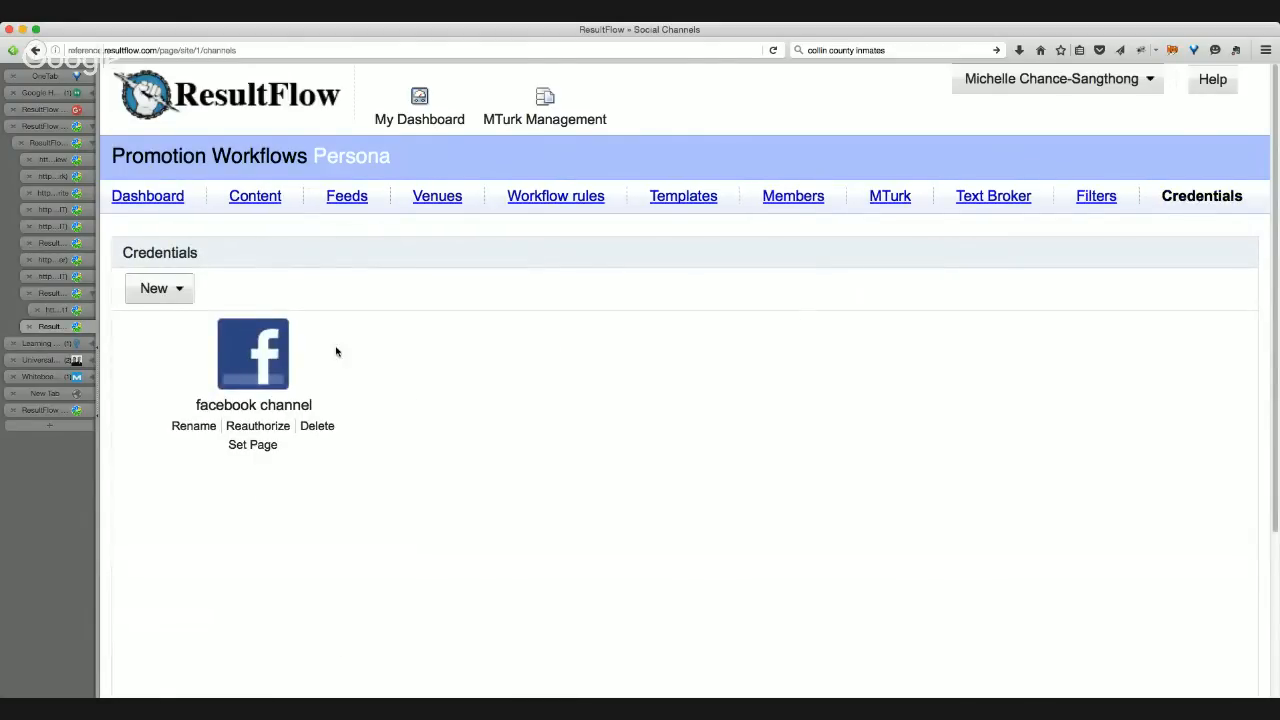
{"action": "left_click", "coordinate": [160, 290]}
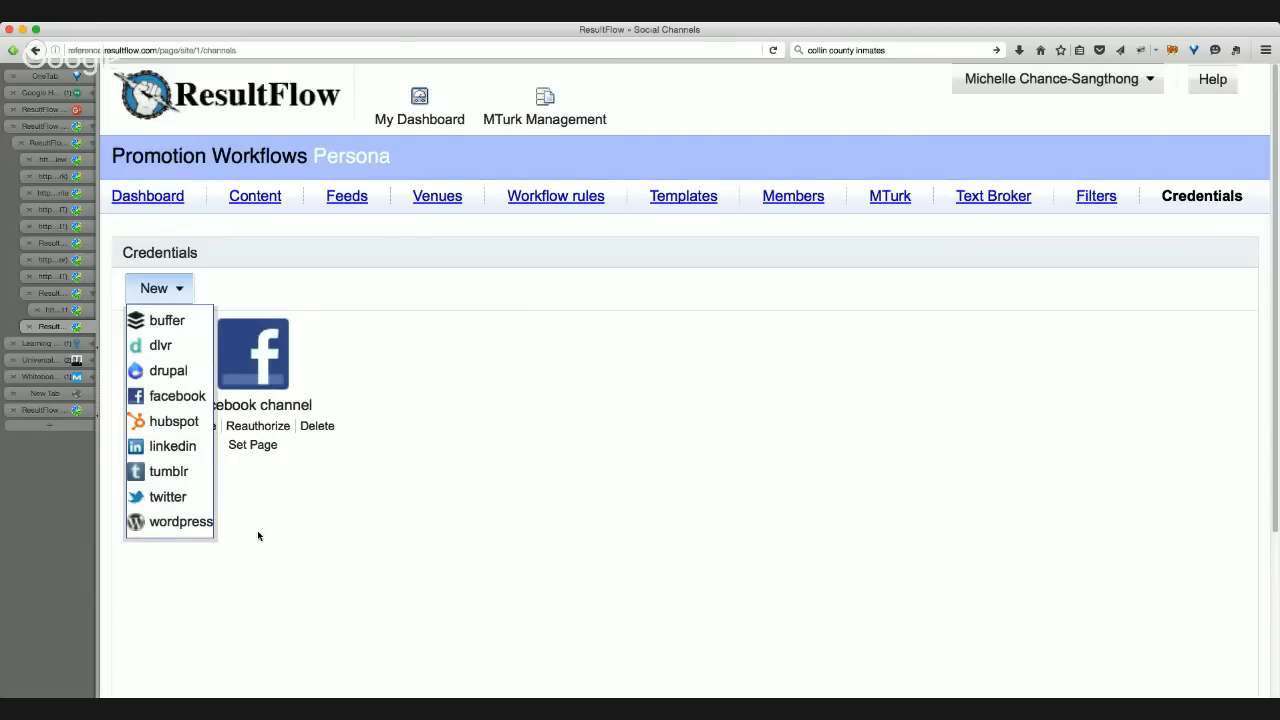
{"action": "left_click", "coordinate": [333, 562]}
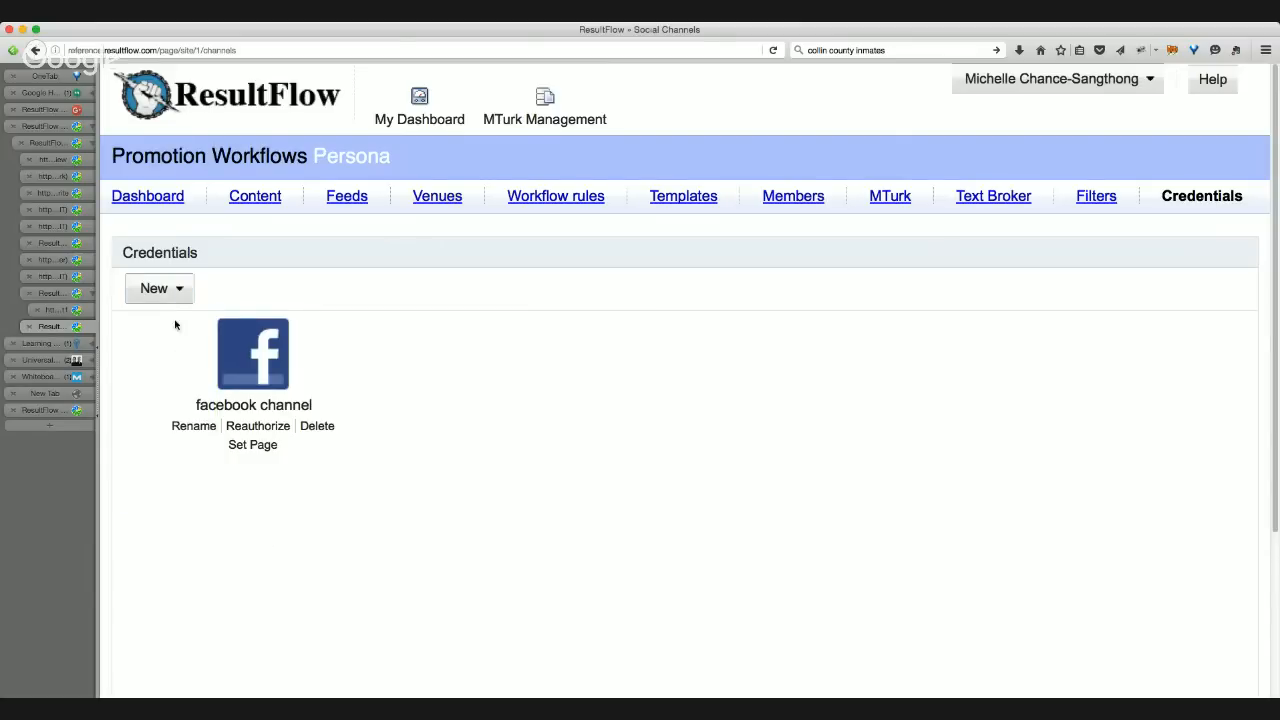
{"action": "left_click", "coordinate": [181, 292]}
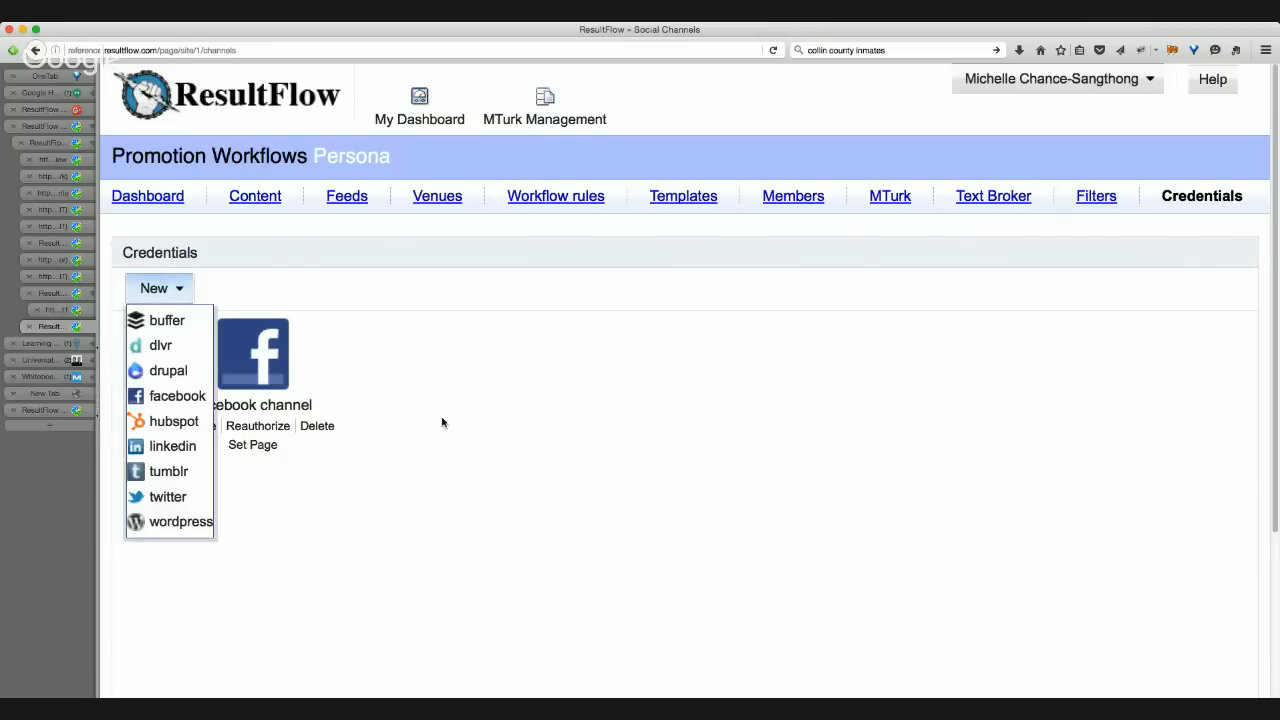
{"action": "left_click", "coordinate": [434, 472]}
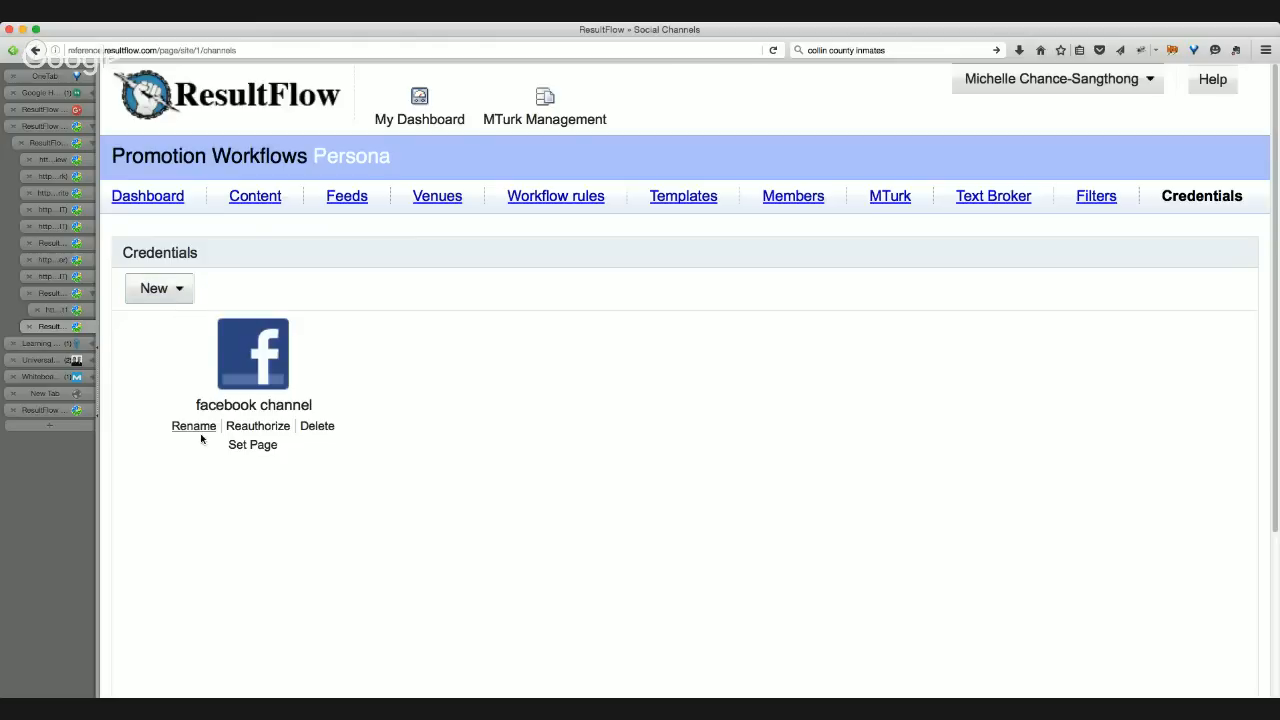
- Look through the pages selectable for the facebook channel and cancel without choosing another one
{"action": "left_click", "coordinate": [256, 446]}
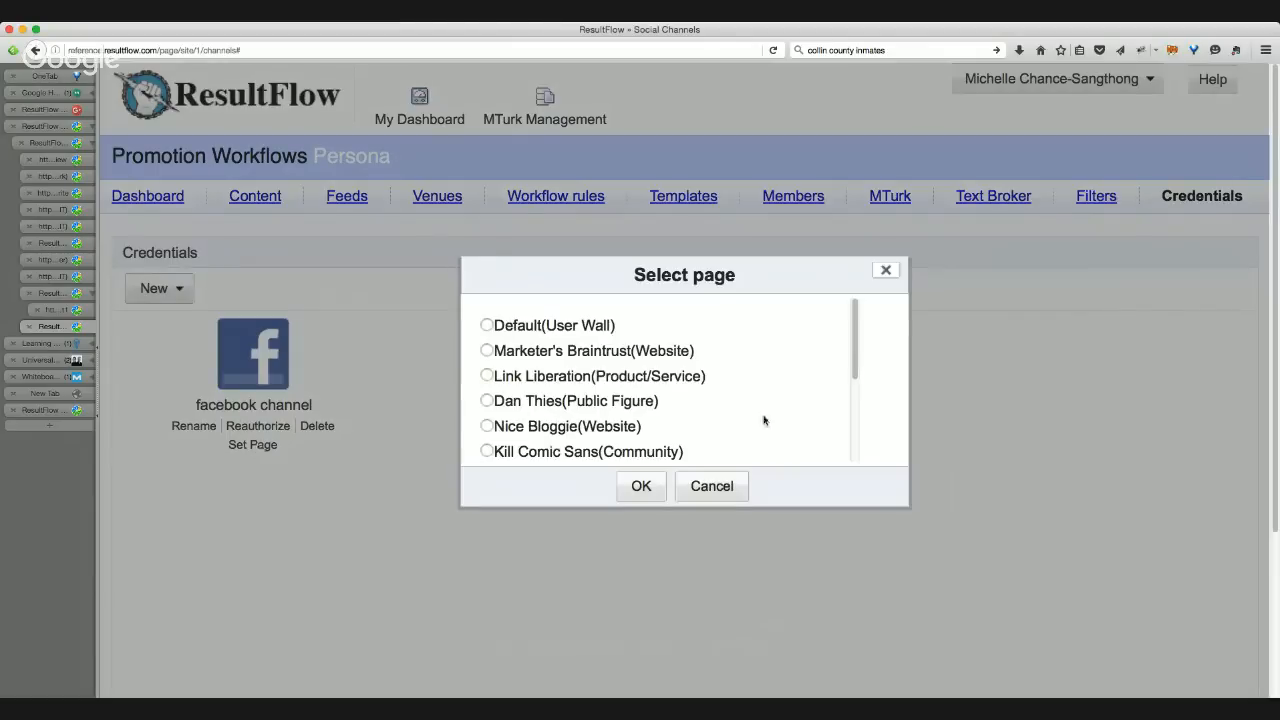
{"action": "left_click_drag", "start_coordinate": [855, 371], "coordinate": [863, 449]}
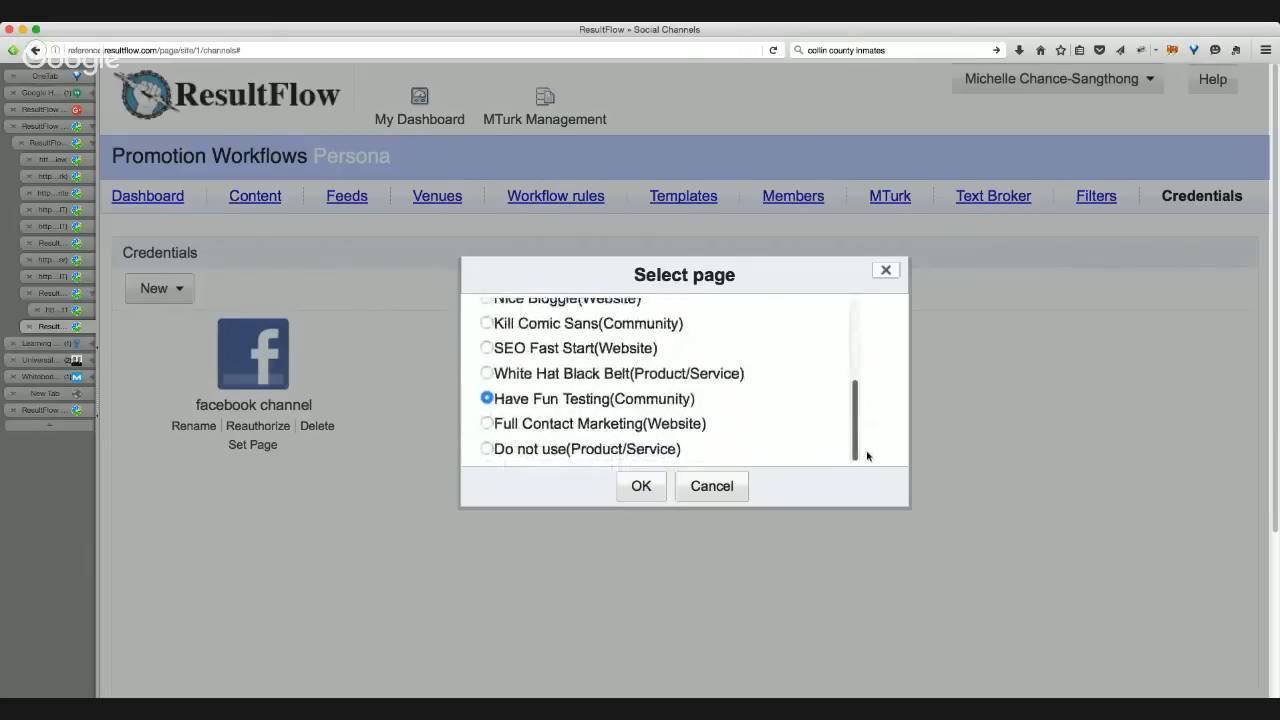
{"action": "left_click", "coordinate": [709, 492]}
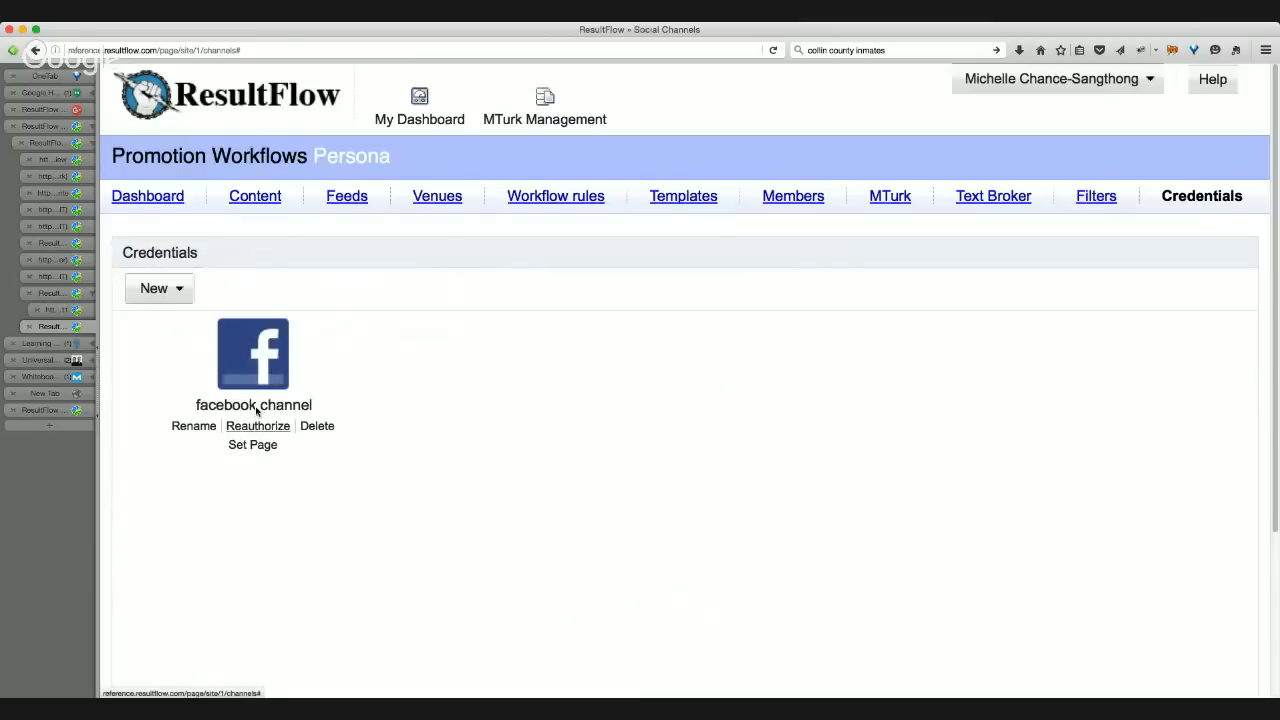
- Add a twitter credential to the persona and authorize Resultflow to use the Twitter account
{"action": "left_click", "coordinate": [160, 289]}
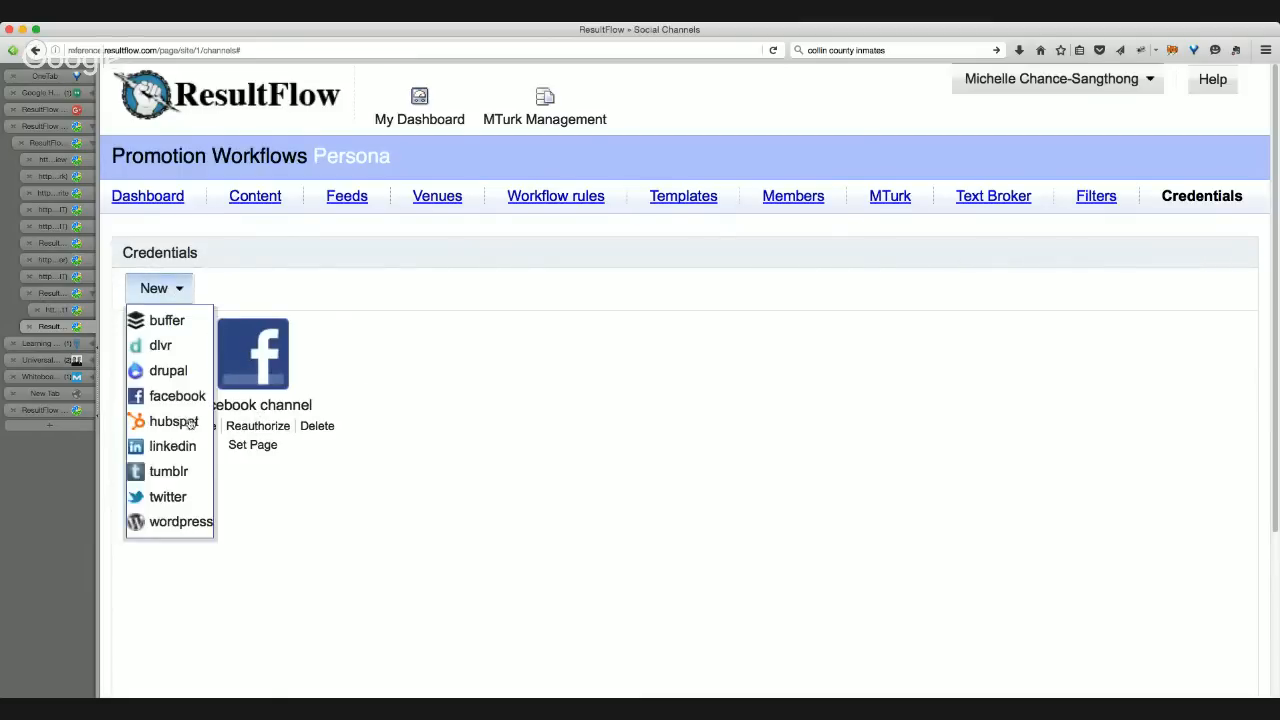
{"action": "left_click", "coordinate": [186, 494]}
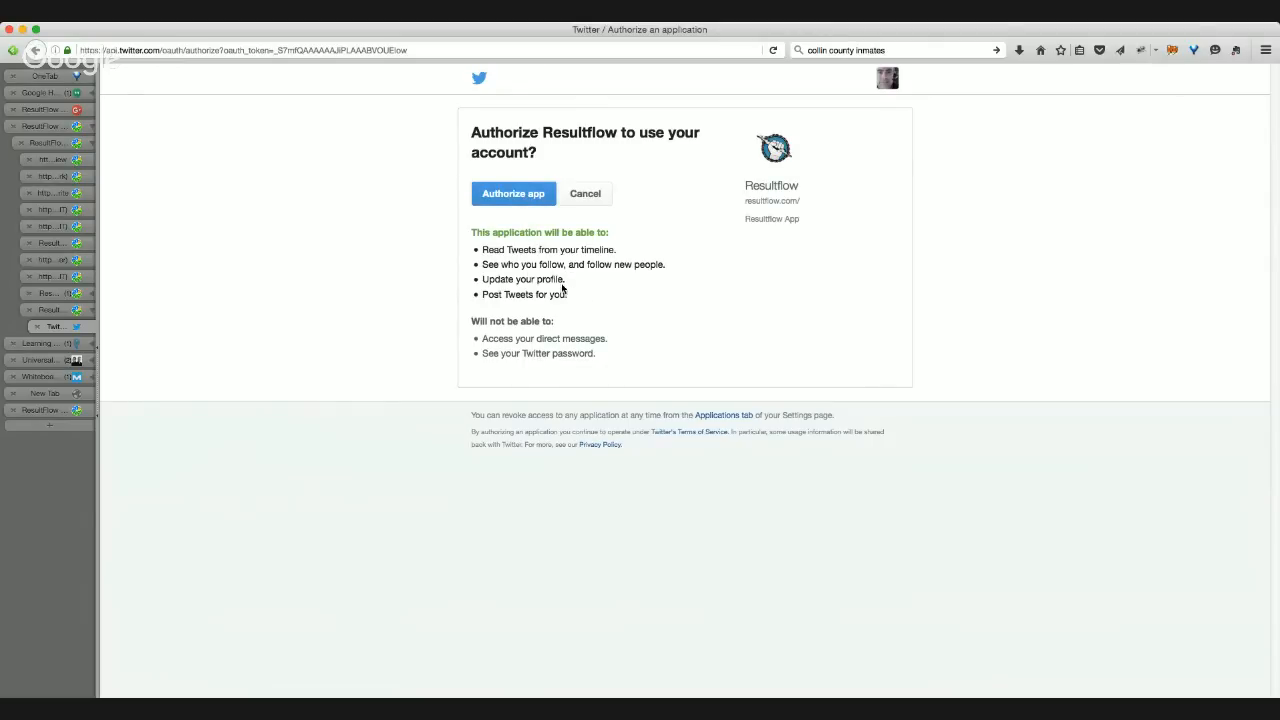
{"action": "key", "text": "super+equal"}
{"action": "key", "text": "super+equal"}
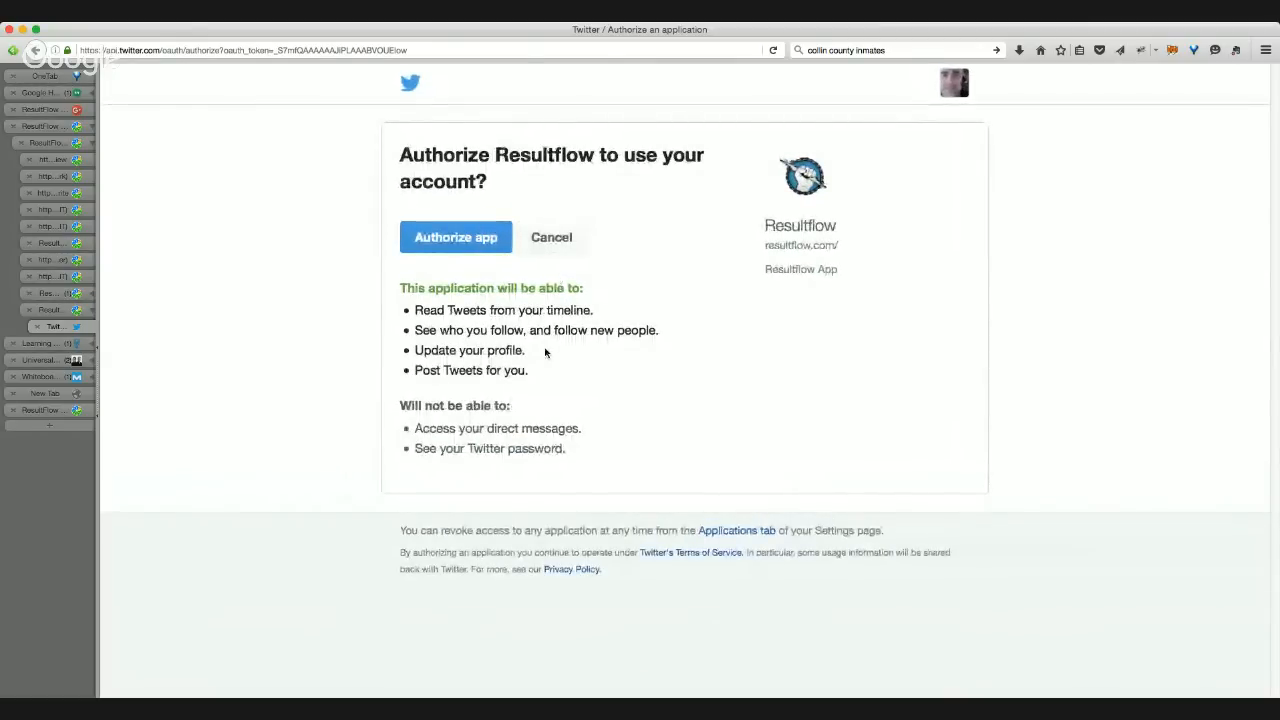
{"action": "key", "text": "super+minus"}
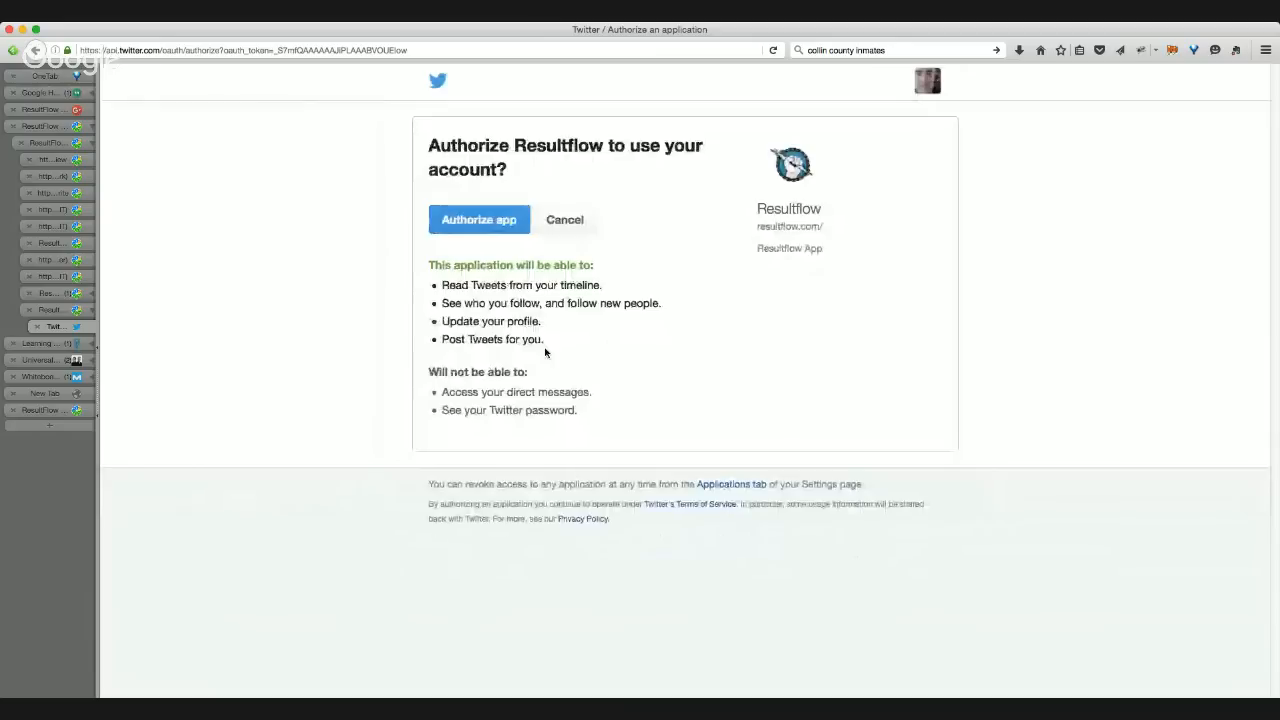
{"action": "left_click", "coordinate": [497, 228]}
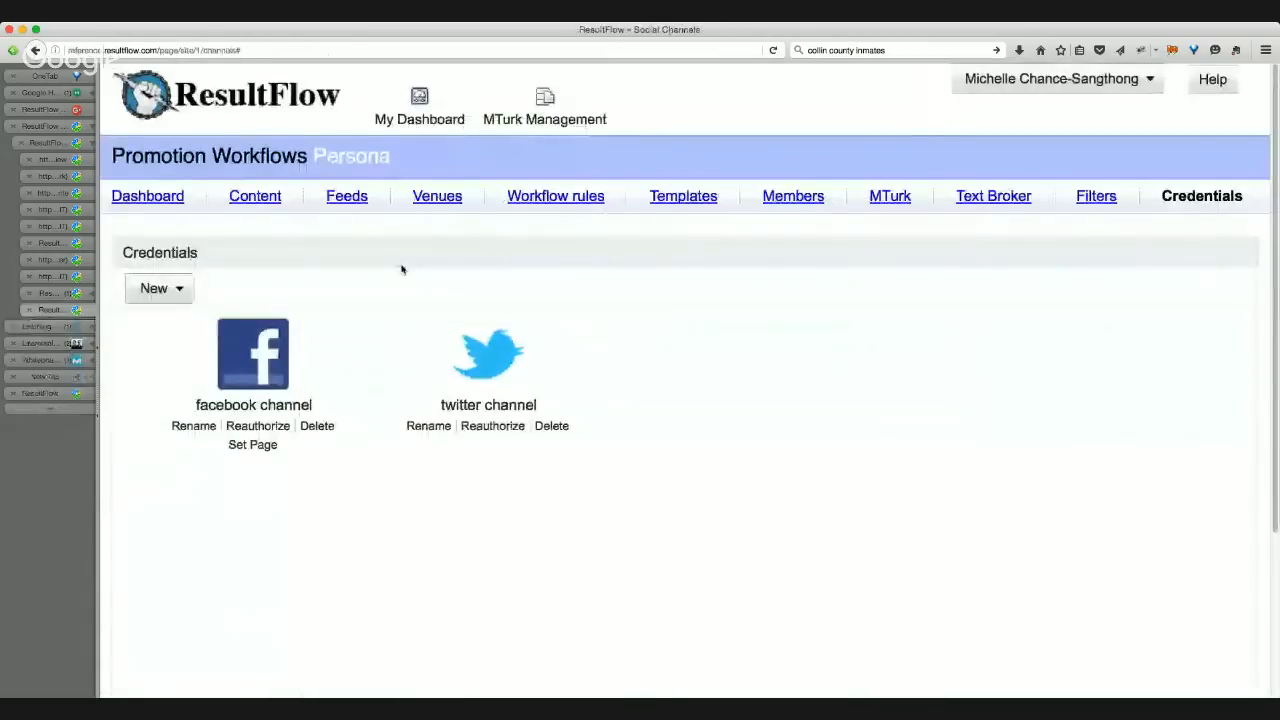
- Delete the twitter channel from the persona's credentials
{"action": "left_click", "coordinate": [541, 427]}
{"action": "left_click", "coordinate": [646, 423]}
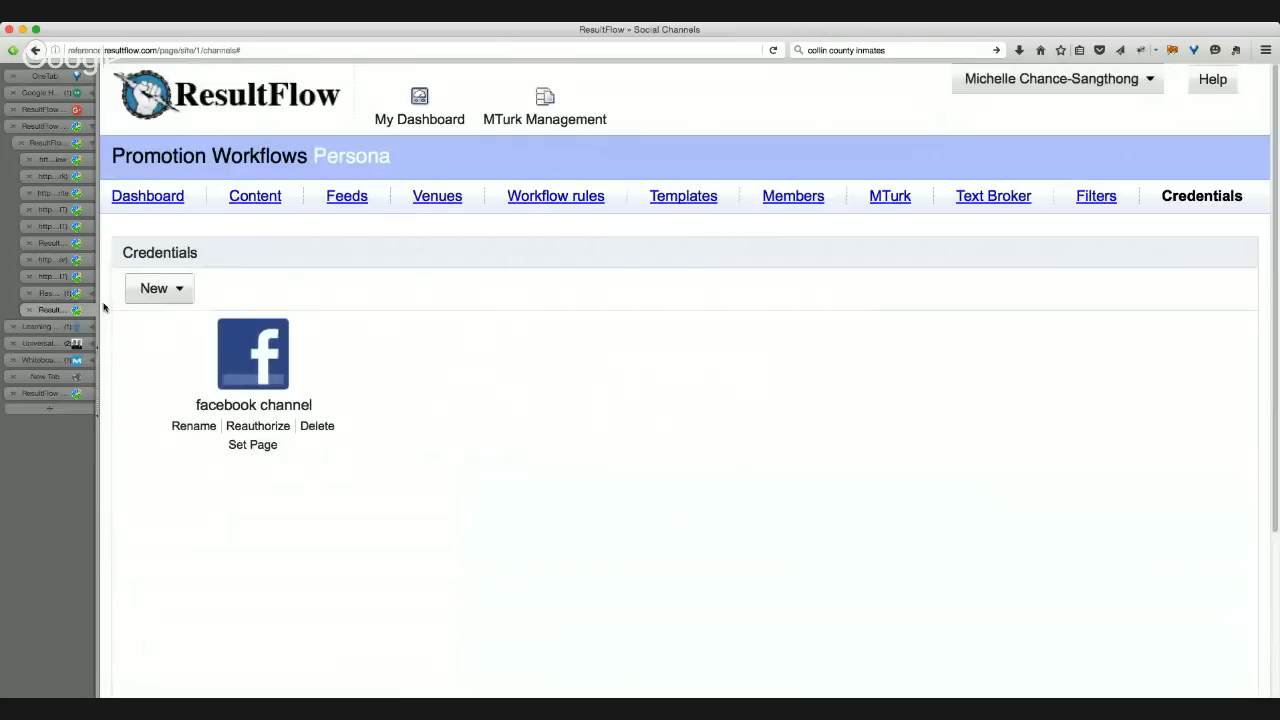
- Tour the persona's filters, Text Broker orders, MTurk hits and members
{"action": "left_click", "coordinate": [1100, 197]}
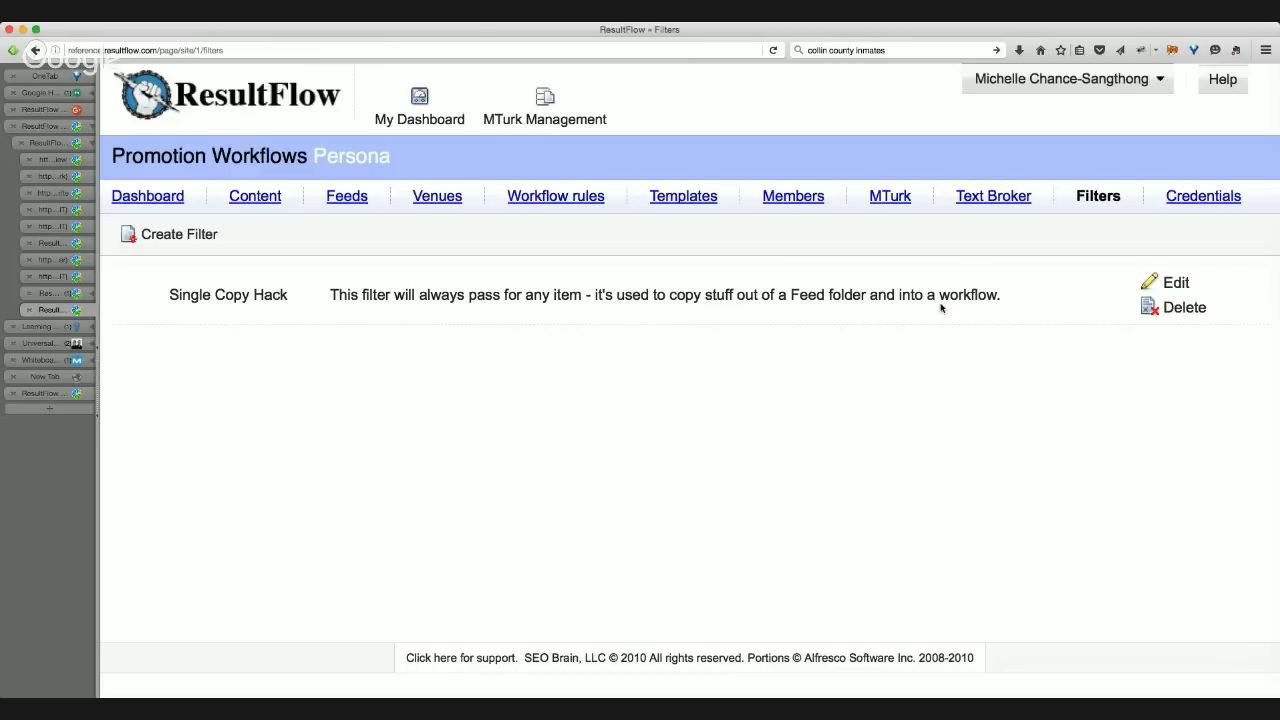
{"action": "left_click", "coordinate": [978, 203]}
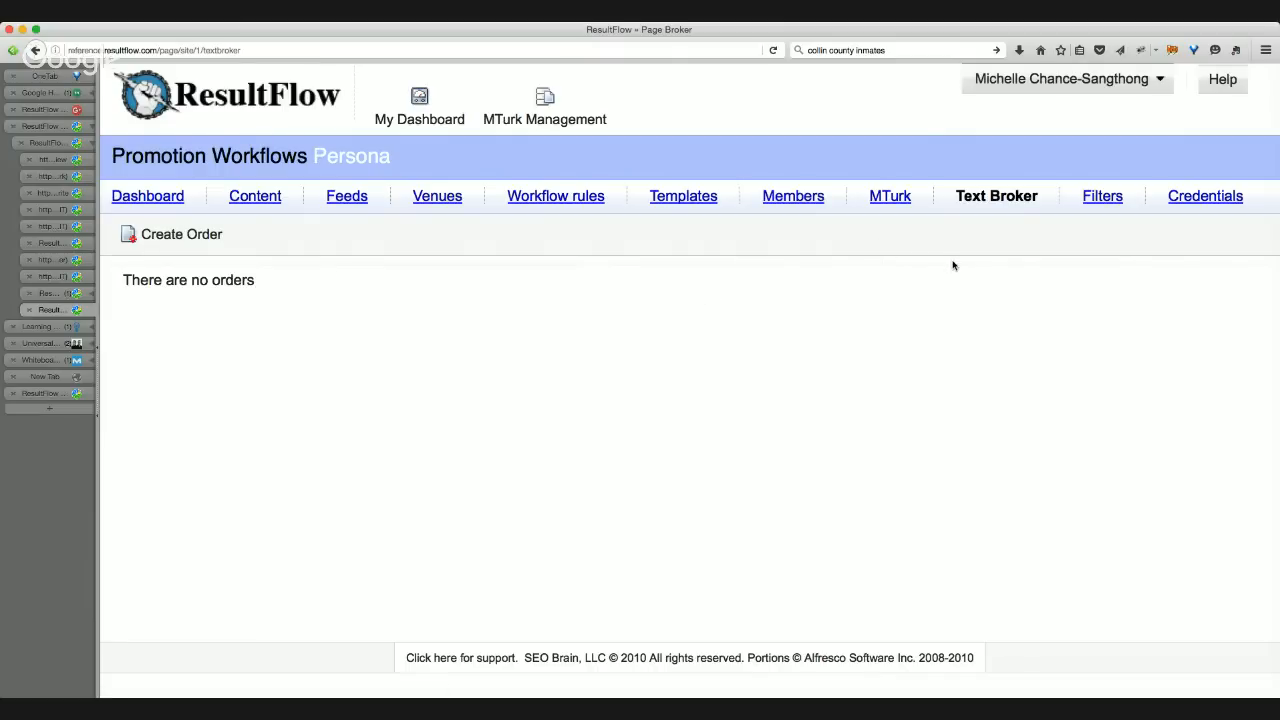
{"action": "left_click", "coordinate": [897, 197]}
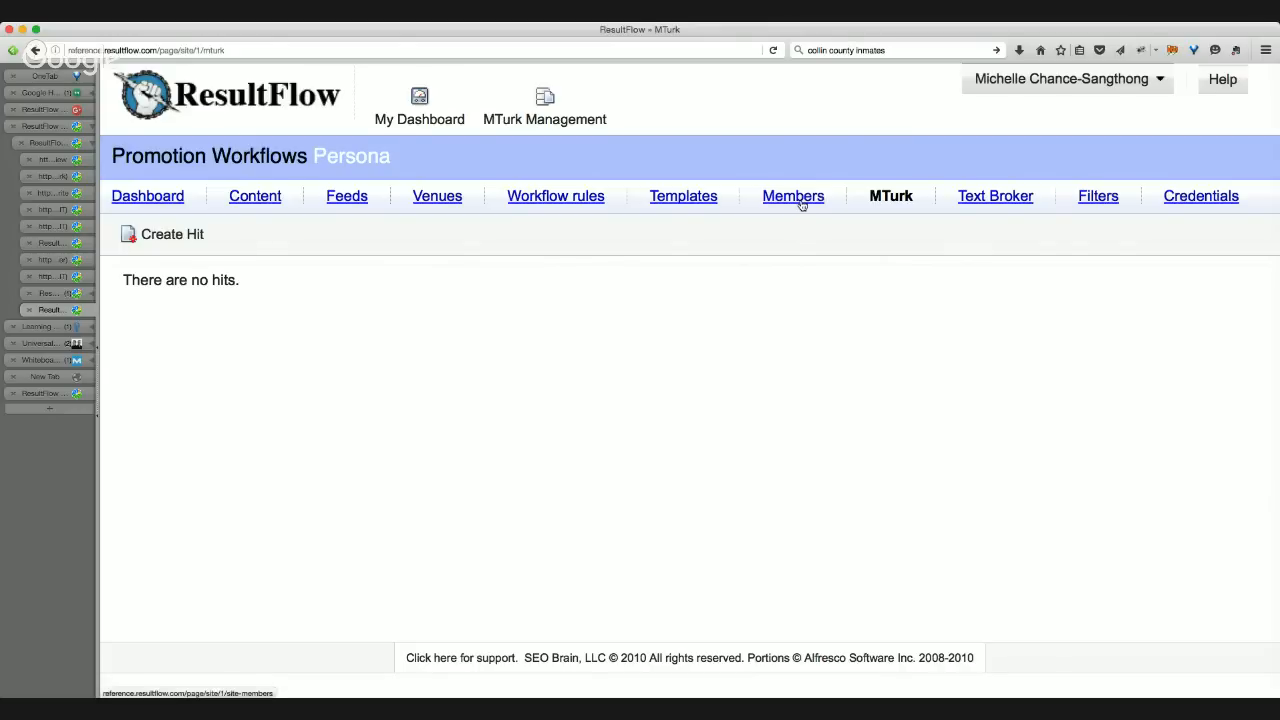
{"action": "left_click", "coordinate": [790, 203]}
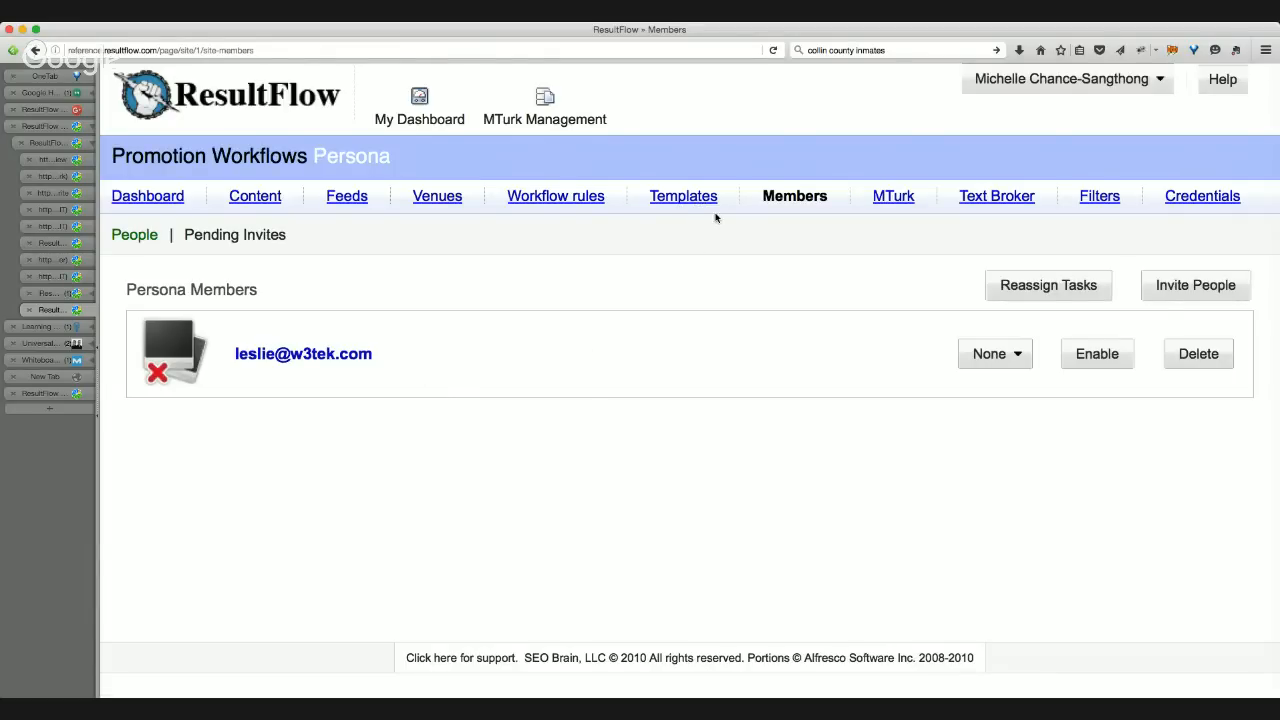
- Browse the persona's templates down to the Promotion folder inside the Script folder
{"action": "left_click", "coordinate": [684, 201]}
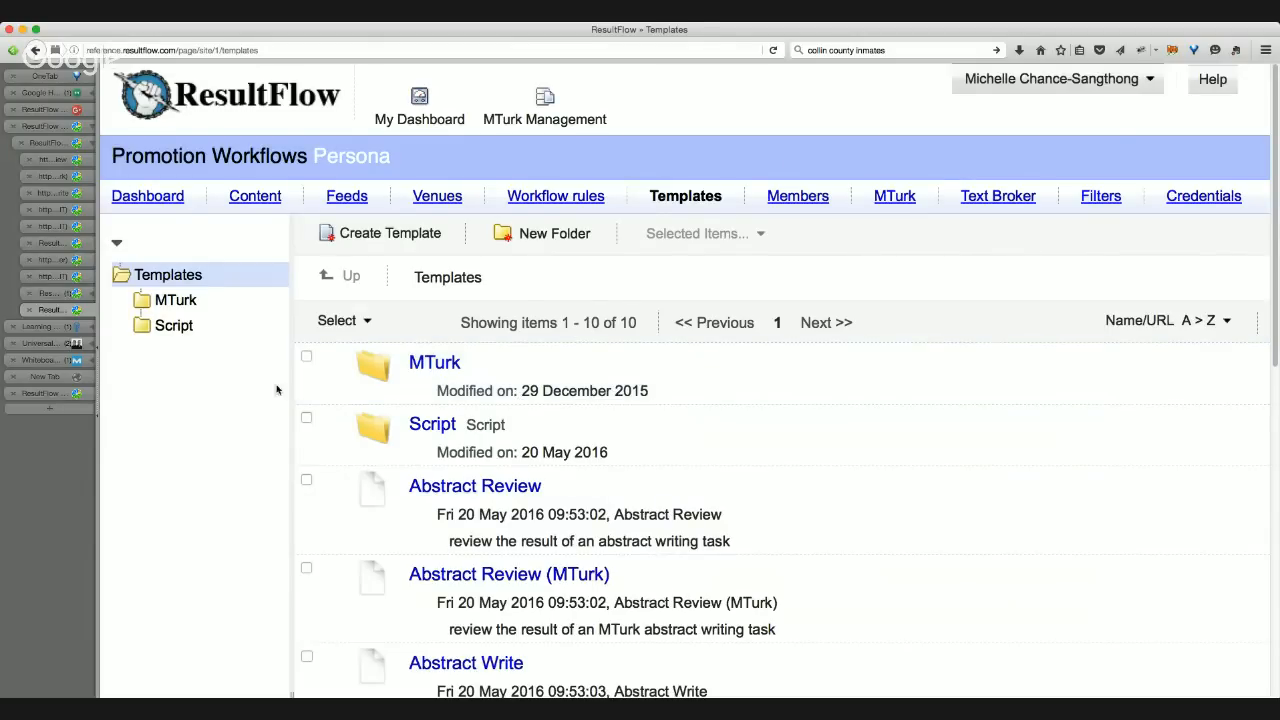
{"action": "left_click", "coordinate": [176, 326]}
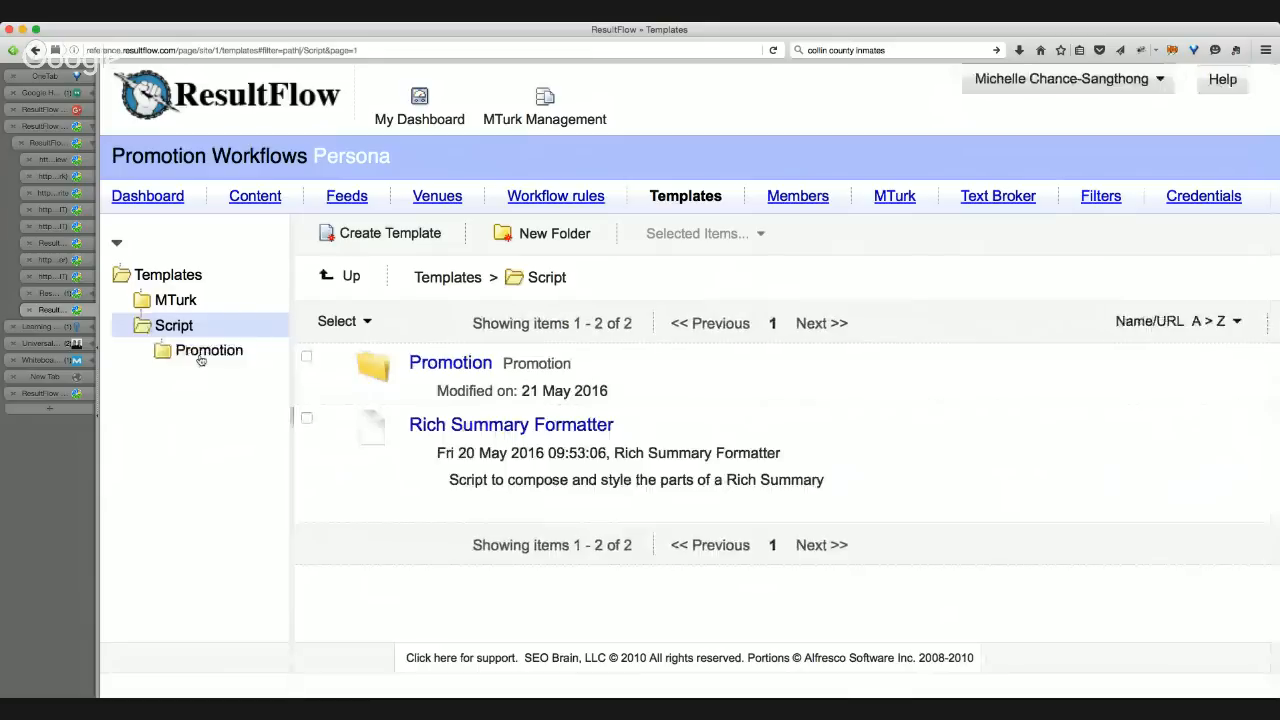
{"action": "left_click", "coordinate": [200, 355]}
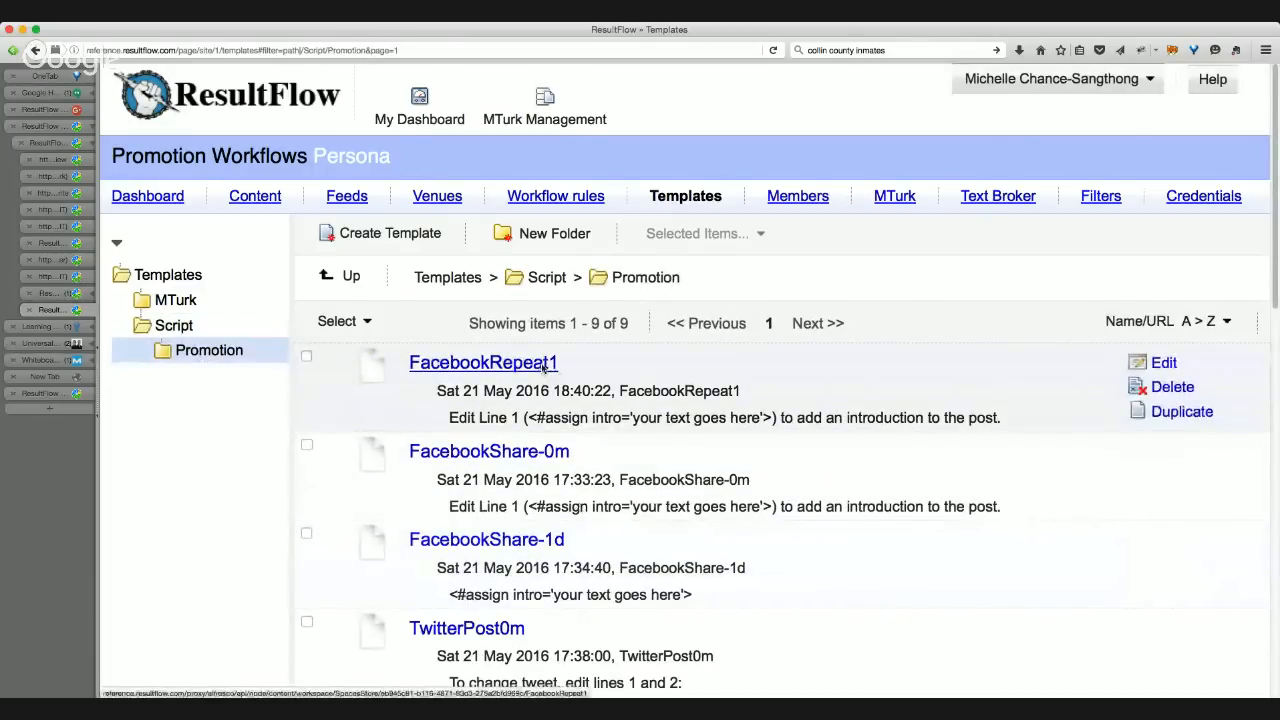
- View the source of the FacebookRepeat1 template and enlarge its text
{"action": "left_click", "coordinate": [546, 366]}
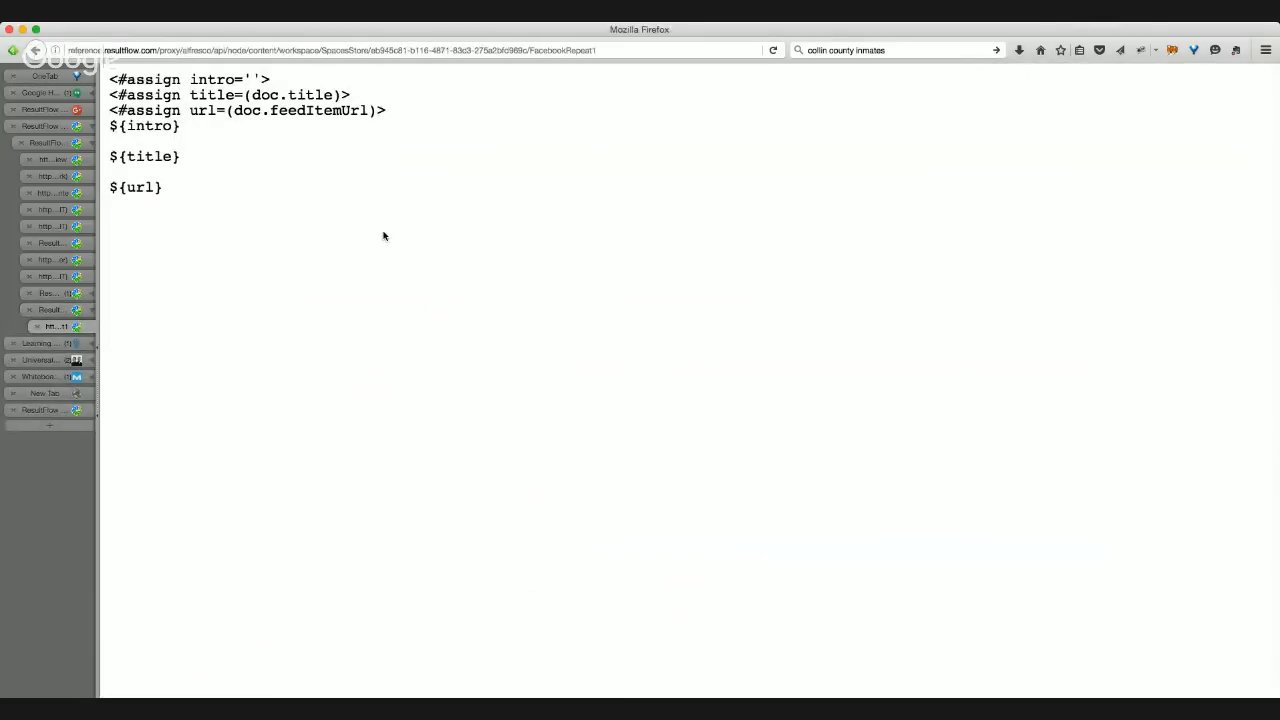
{"action": "key", "text": "super+equal"}
{"action": "key", "text": "super+equal"}
{"action": "key", "text": "super+equal"}
{"action": "key", "text": "super+equal"}
{"action": "key", "text": "super+equal"}
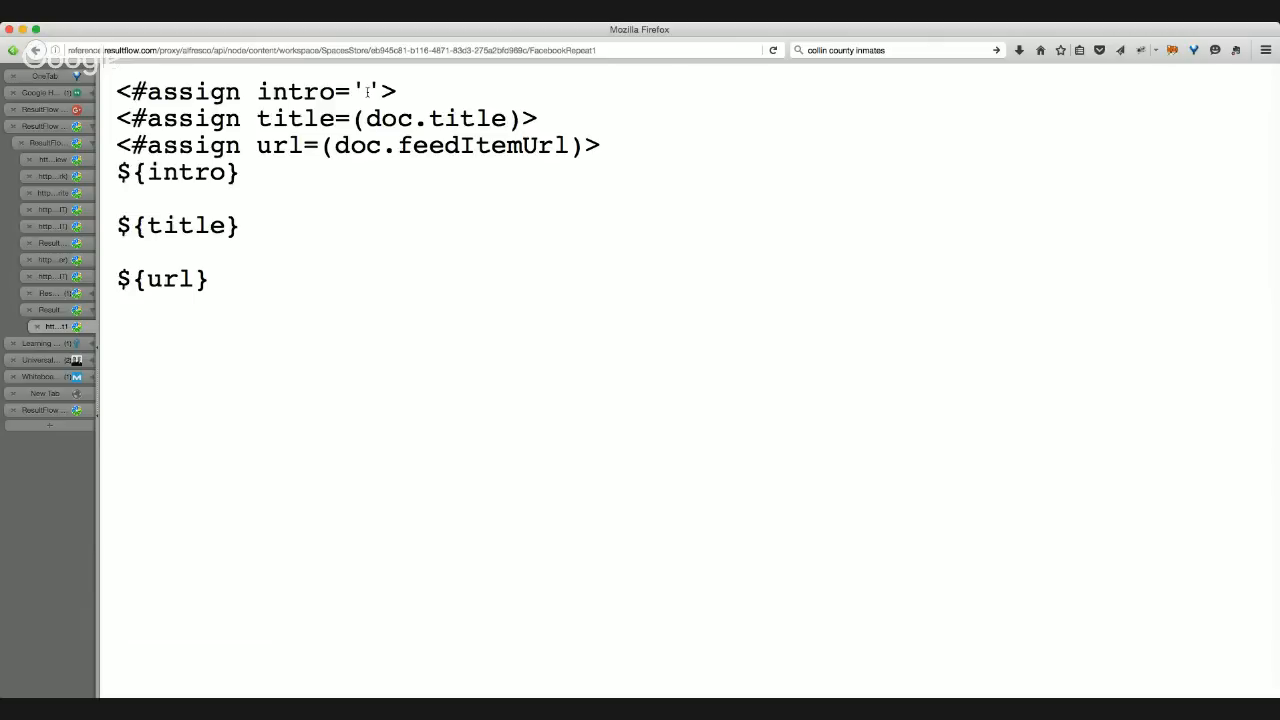
- Examine the intro, title and url variables in the FacebookRepeat1 source and return to the Promotion template list
{"action": "left_click_drag", "start_coordinate": [256, 174], "coordinate": [133, 172]}
{"action": "left_click", "coordinate": [152, 183]}
{"action": "left_click_drag", "start_coordinate": [366, 126], "coordinate": [374, 127]}
{"action": "left_click", "coordinate": [379, 164]}
{"action": "left_click_drag", "start_coordinate": [210, 279], "coordinate": [165, 273]}
{"action": "left_click", "coordinate": [220, 281]}
{"action": "left_click", "coordinate": [63, 314]}
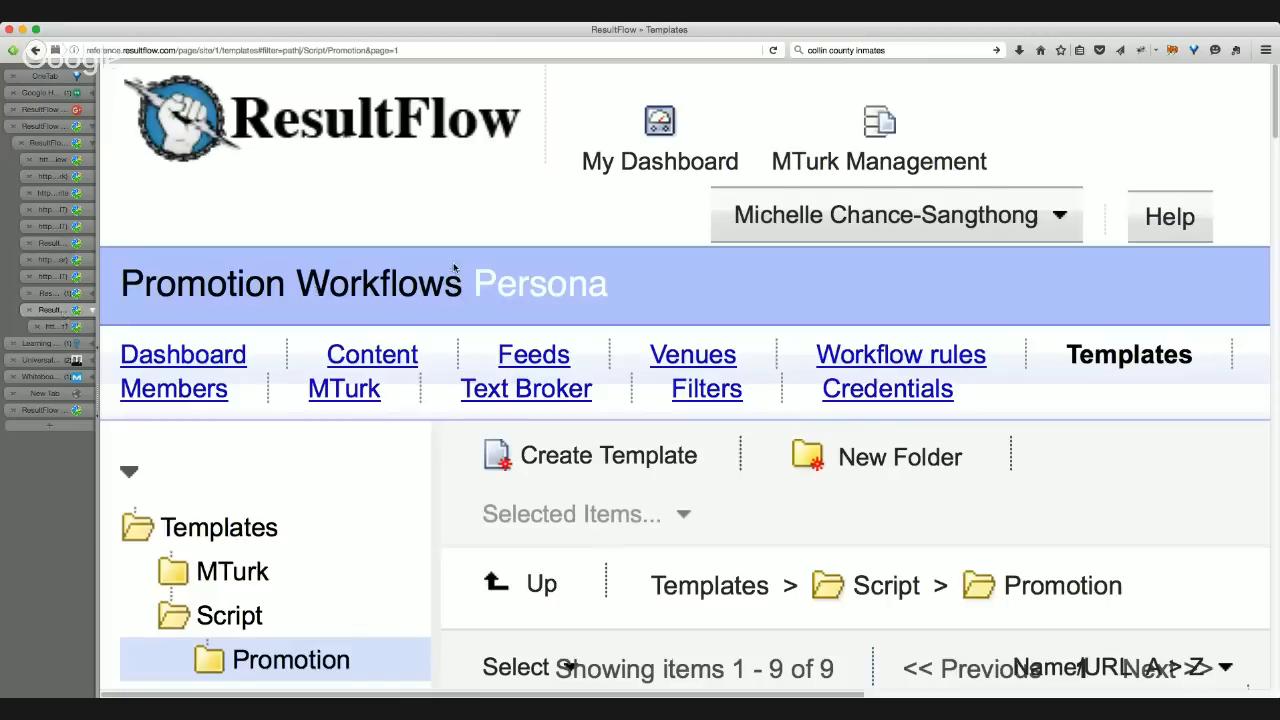
- Look through the Promotion template list at a smaller text size and view the source of the TwitterPost1d template
{"action": "key", "text": "super+minus"}
{"action": "key", "text": "super+minus"}
{"action": "key", "text": "super+minus"}
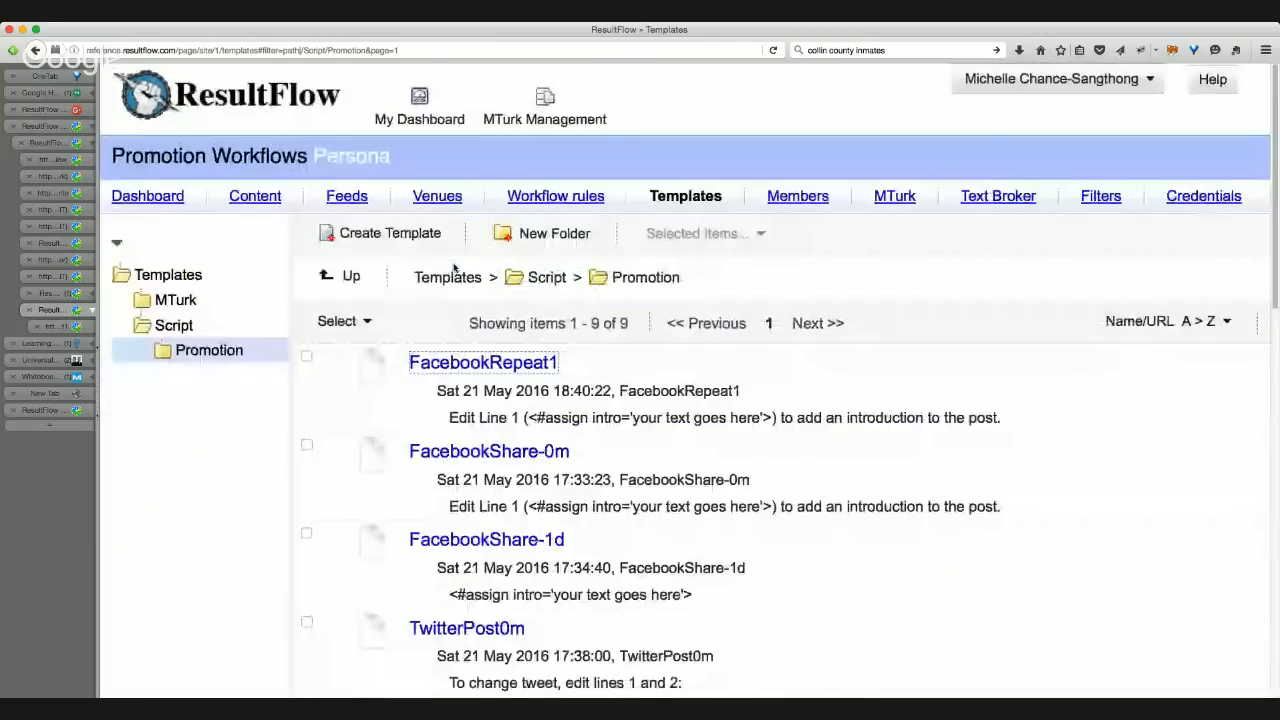
{"action": "key", "text": "super+minus"}
{"action": "scroll", "coordinate": [455, 300], "scroll_direction": "down", "scroll_amount": 4}
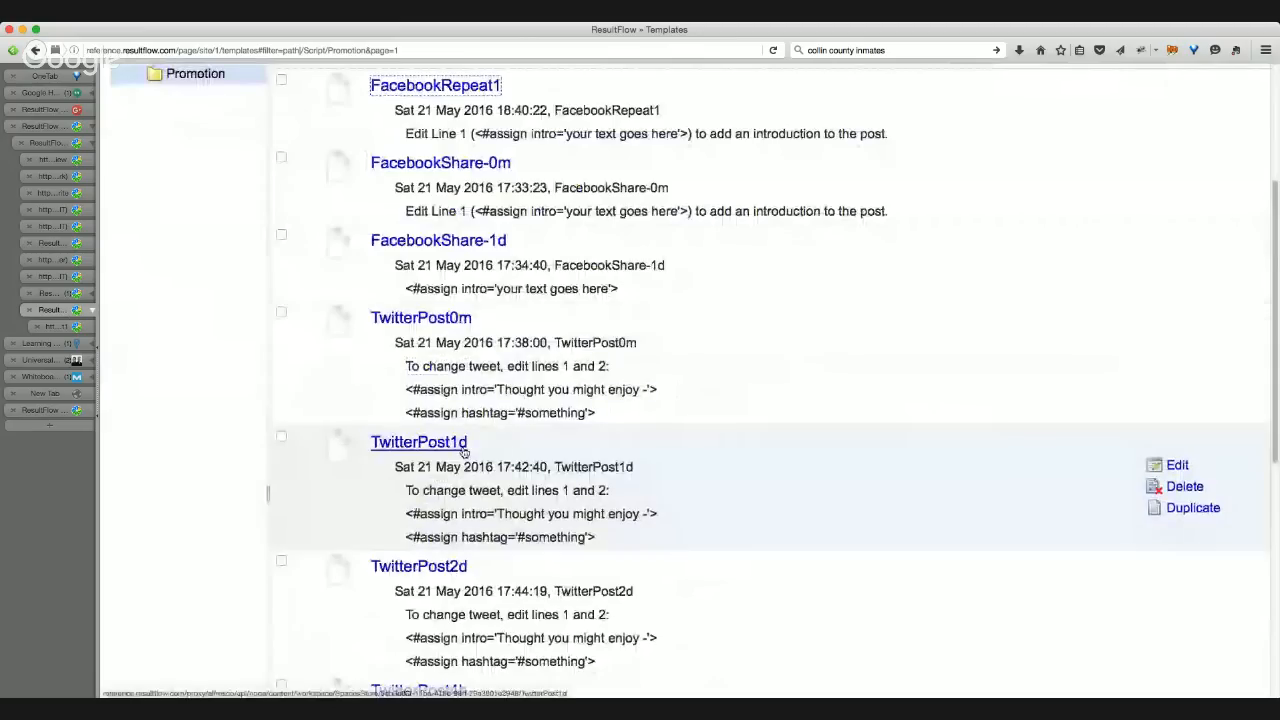
{"action": "scroll", "coordinate": [463, 453], "scroll_direction": "down", "scroll_amount": 5}
{"action": "scroll", "coordinate": [463, 453], "scroll_direction": "up", "scroll_amount": 6}
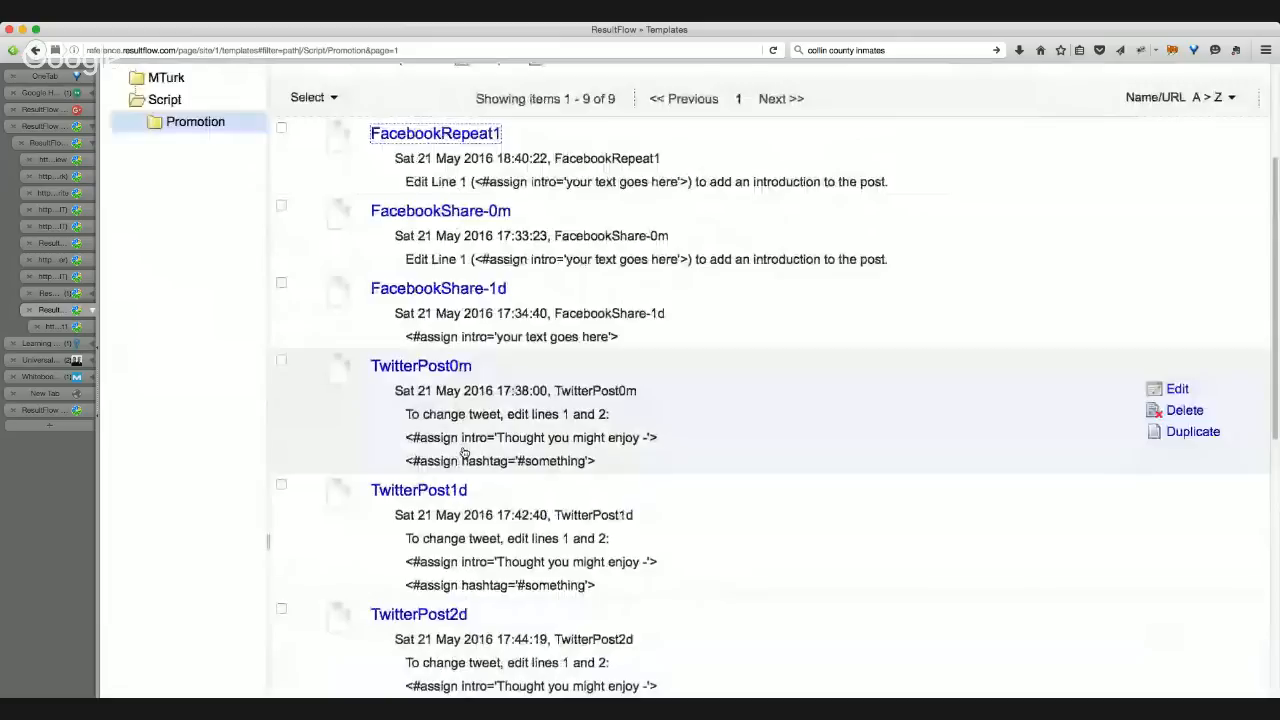
{"action": "left_click", "coordinate": [456, 490]}
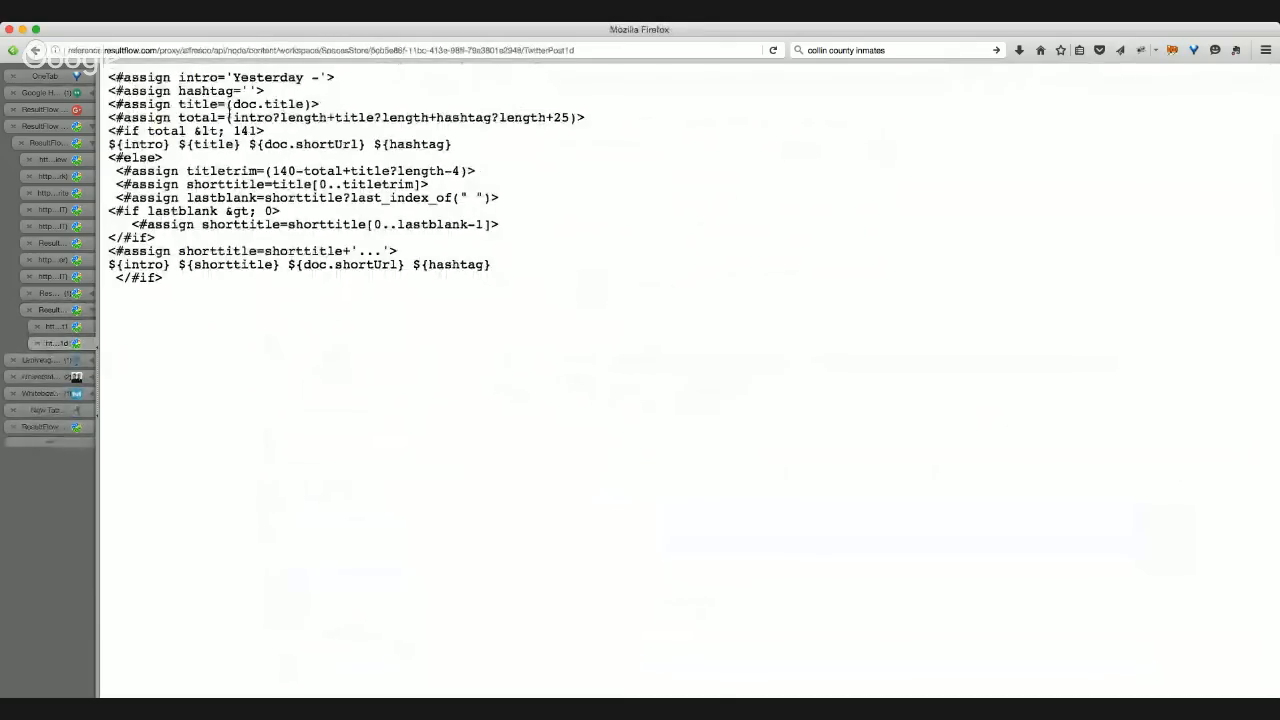
- Examine the title-shortening logic and the intro variable in the TwitterPost1d source, with the text enlarged
{"action": "left_click_drag", "start_coordinate": [275, 286], "coordinate": [256, 170]}
{"action": "left_click", "coordinate": [267, 174]}
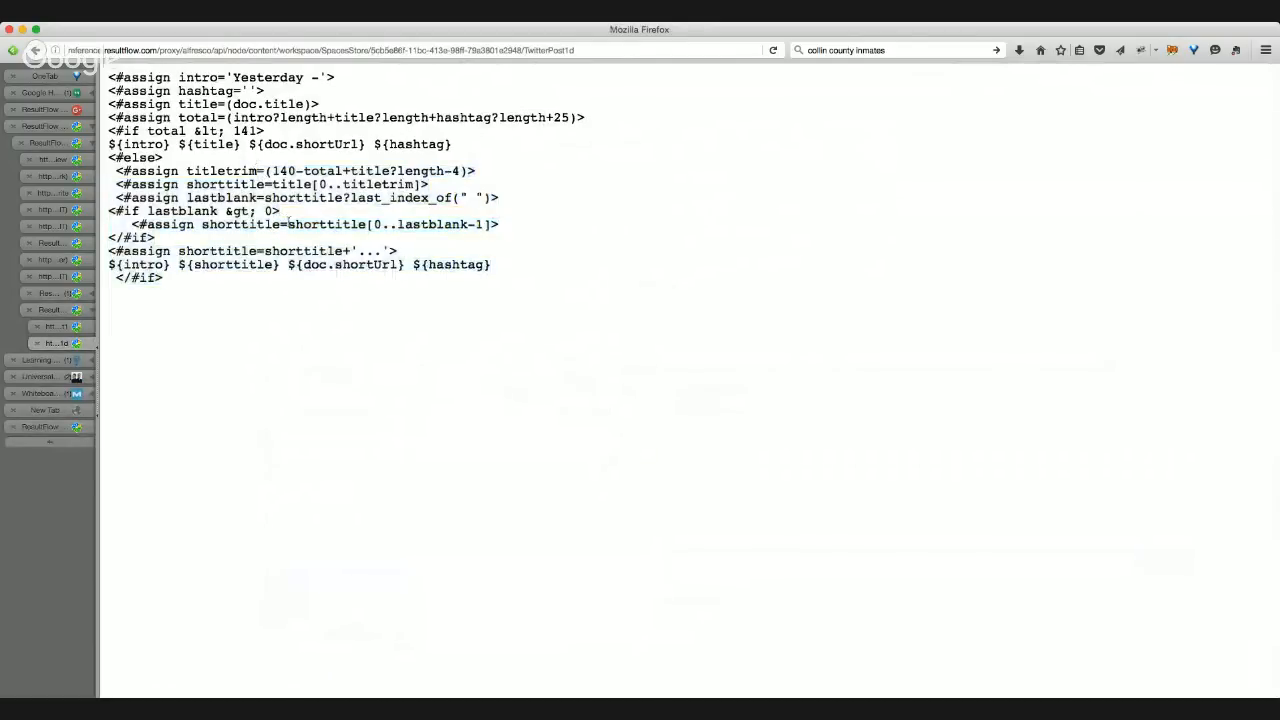
{"action": "double_click", "coordinate": [260, 77]}
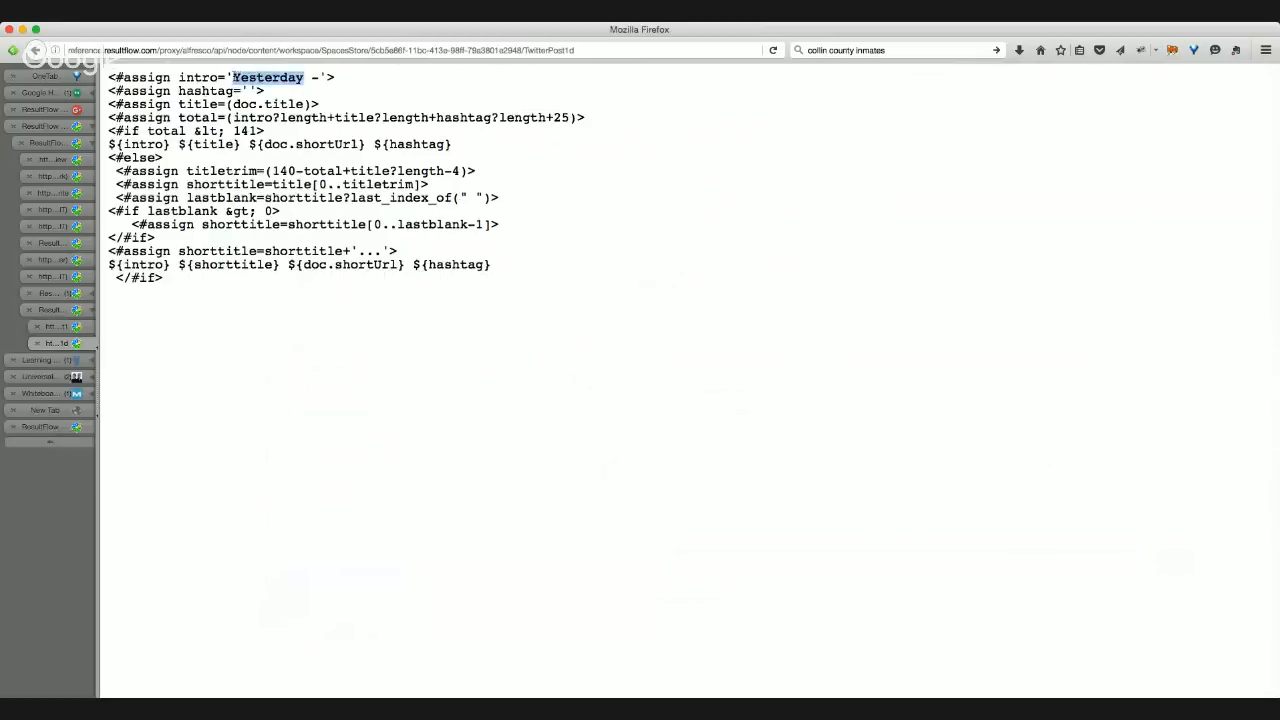
{"action": "left_click", "coordinate": [303, 77]}
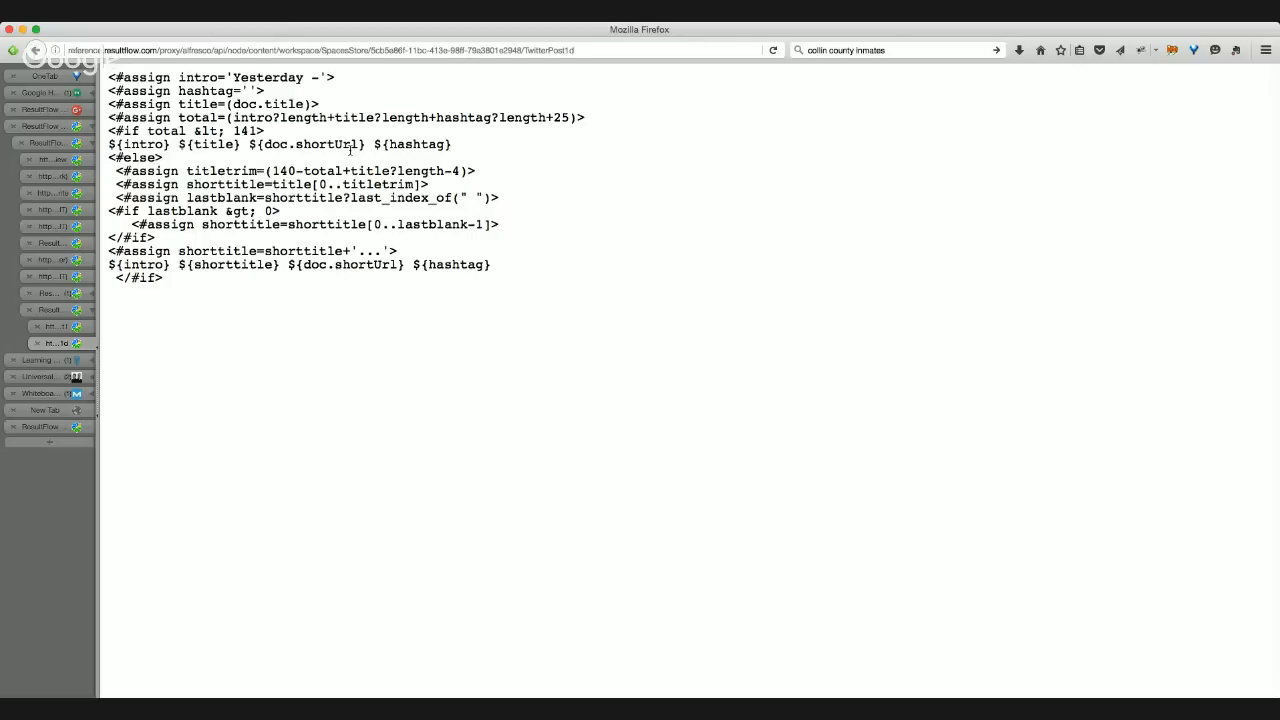
{"action": "key", "text": "super+plus"}
{"action": "key", "text": "super+plus"}
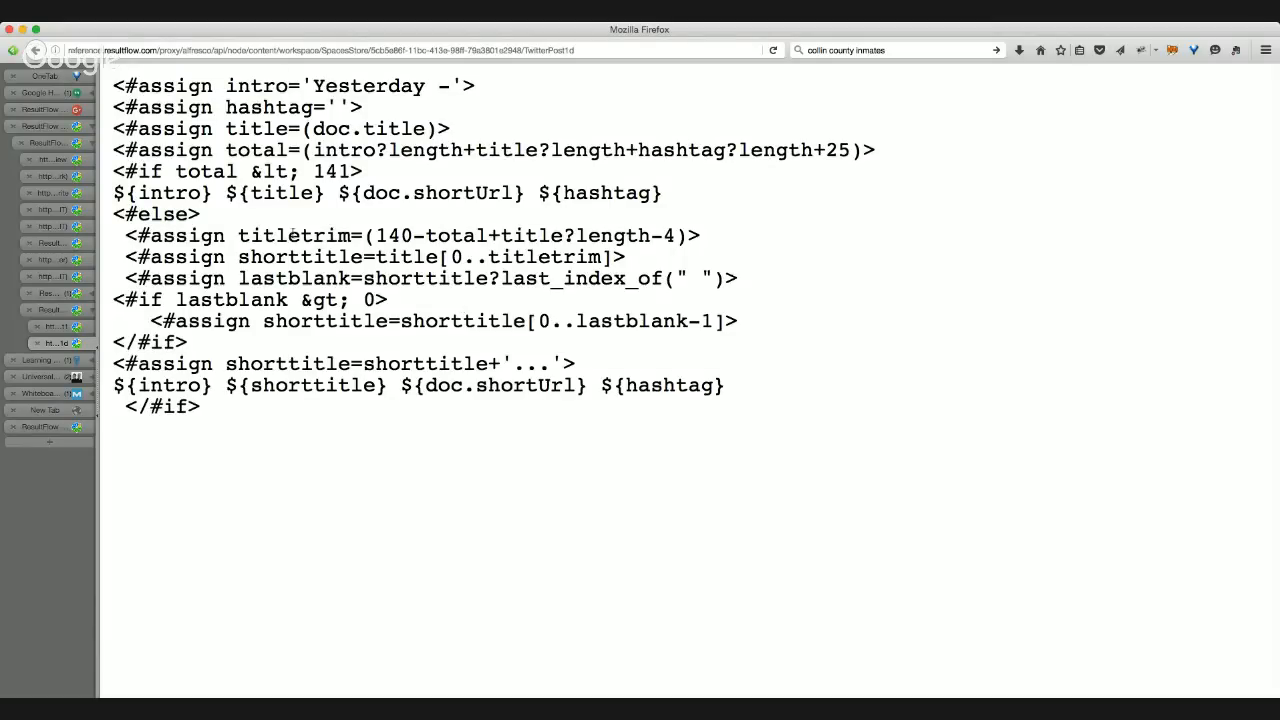
- Return to the template list and show the MTurk folder's templates with a narrower folder tree and smaller text
{"action": "left_click", "coordinate": [55, 311]}
{"action": "left_click", "coordinate": [222, 166]}
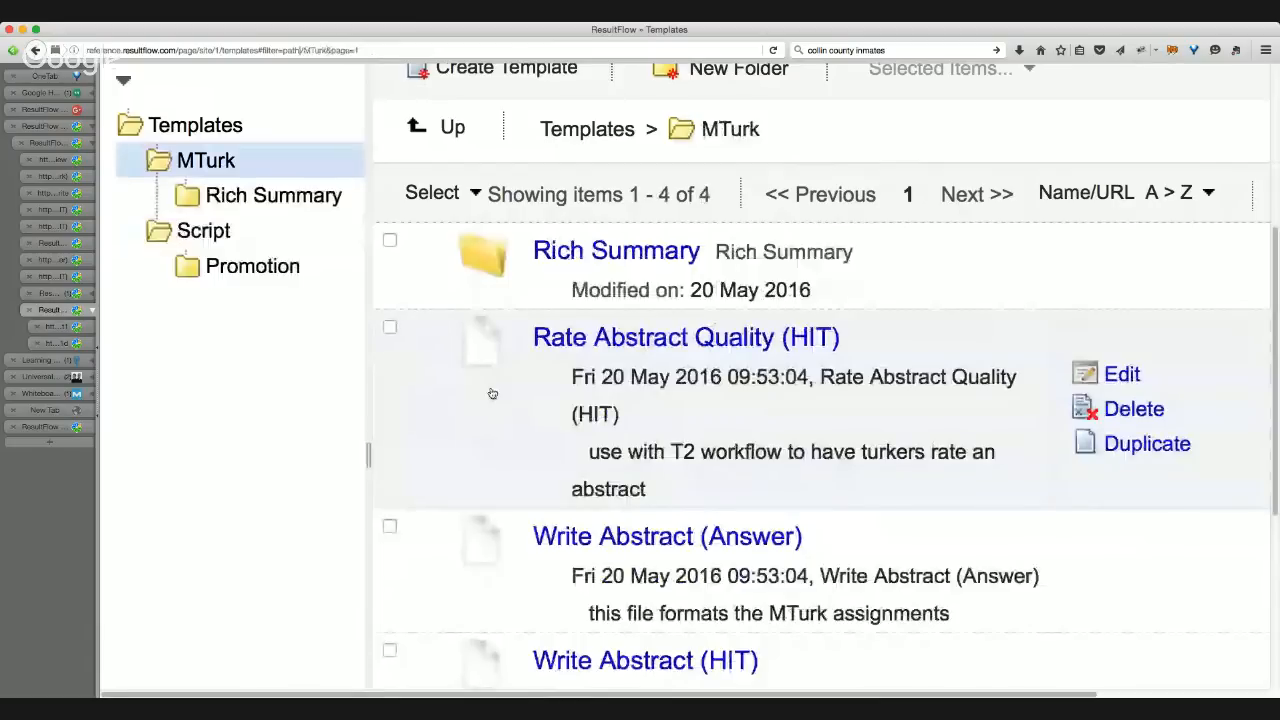
{"action": "left_click_drag", "start_coordinate": [375, 441], "coordinate": [326, 451]}
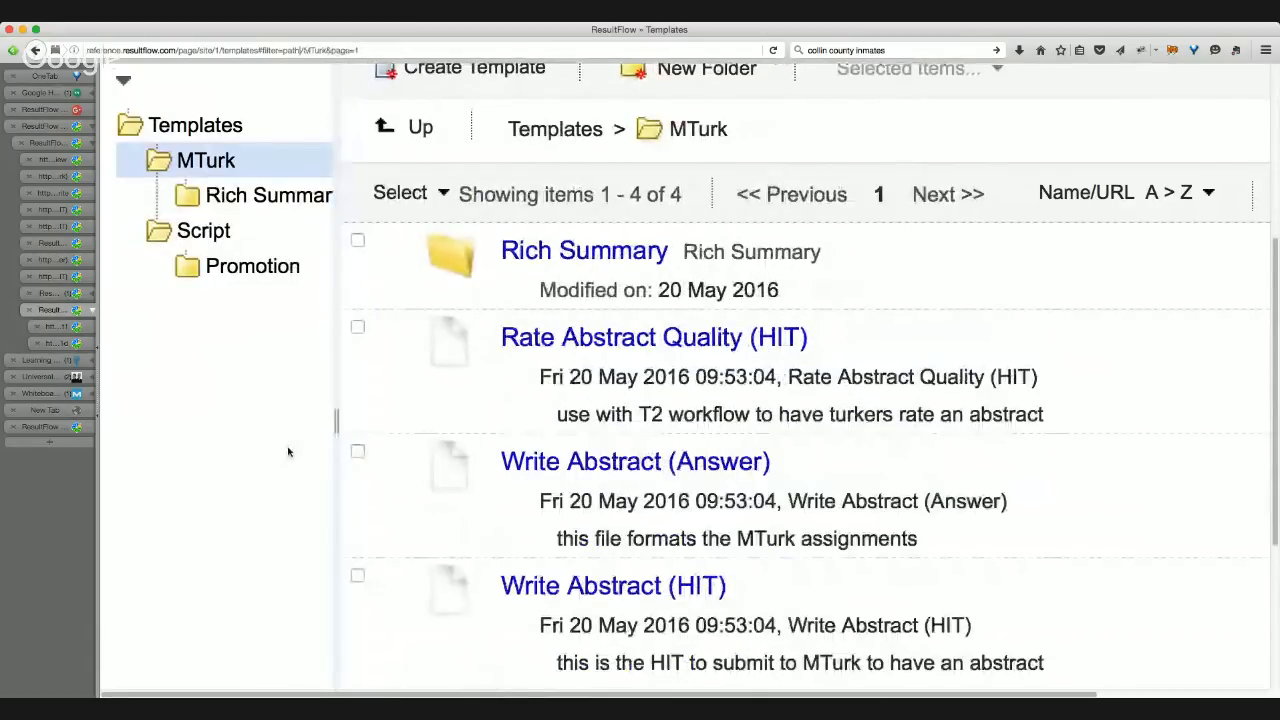
{"action": "key", "text": "super+minus"}
{"action": "key", "text": "super+minus"}
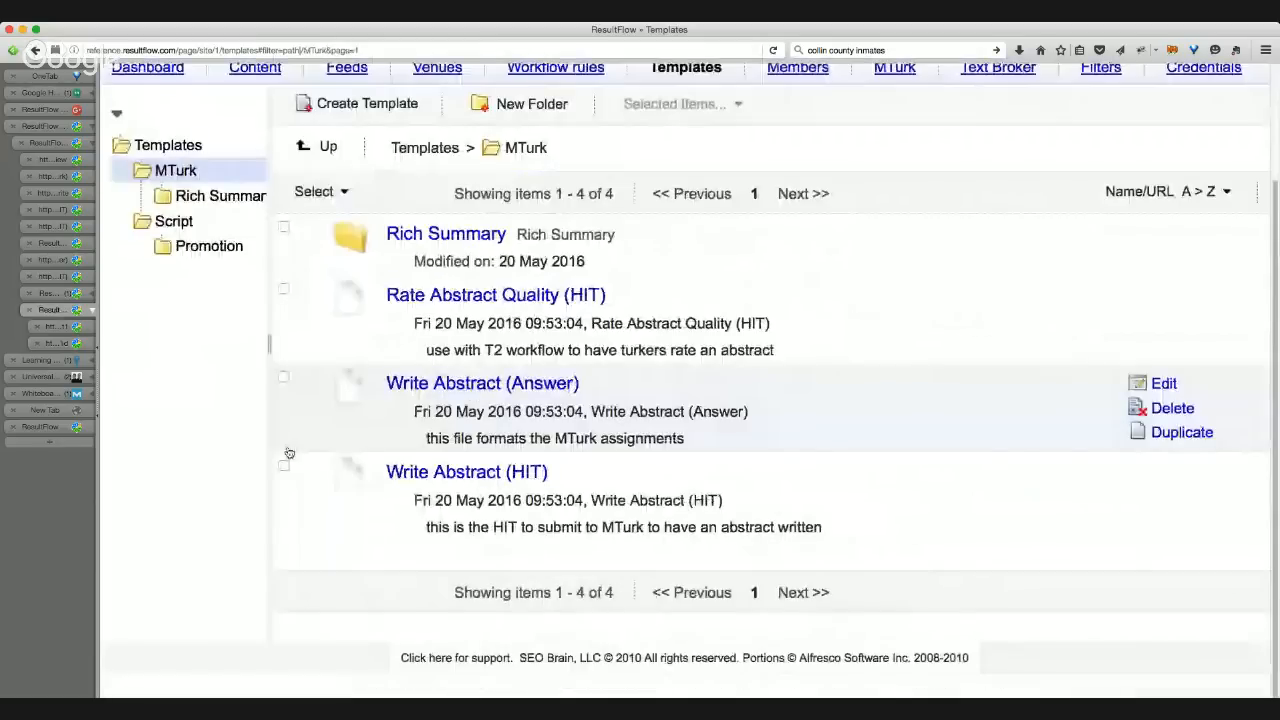
{"action": "key", "text": "super+minus"}
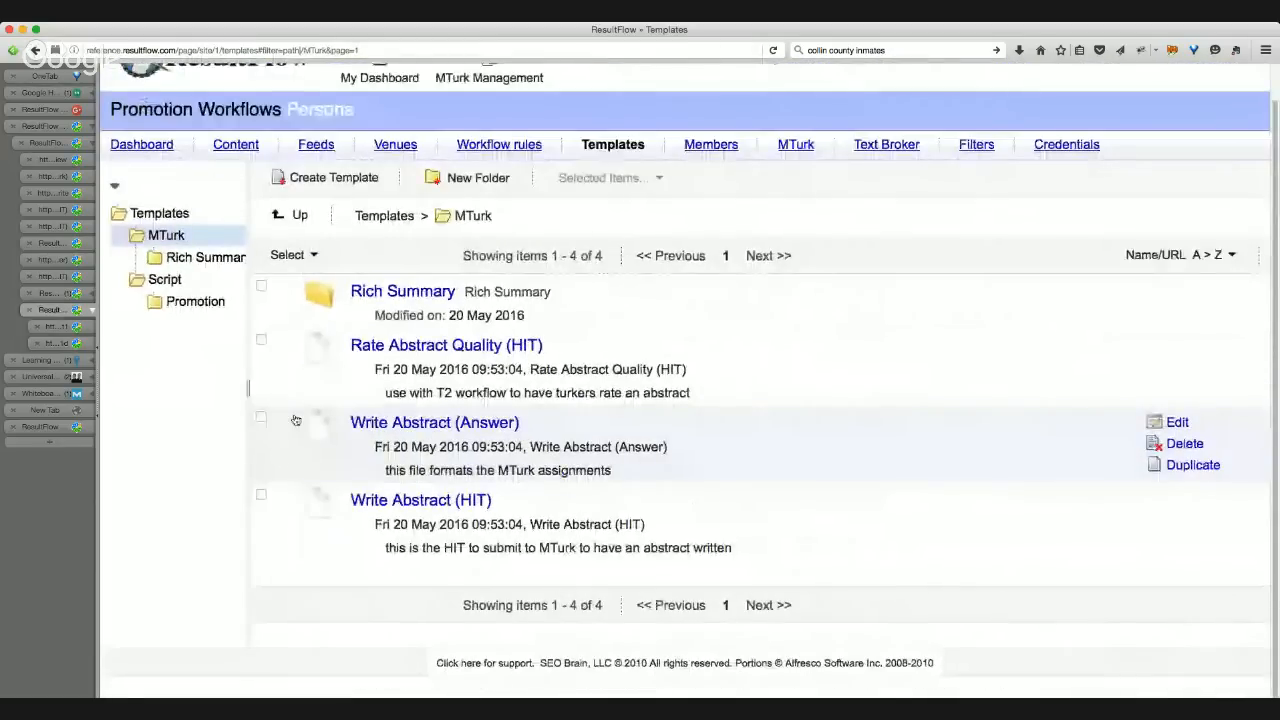
- Browse the Abstract, Author Quote and Key Points template folders inside the Rich Summary folder
{"action": "left_click", "coordinate": [216, 260]}
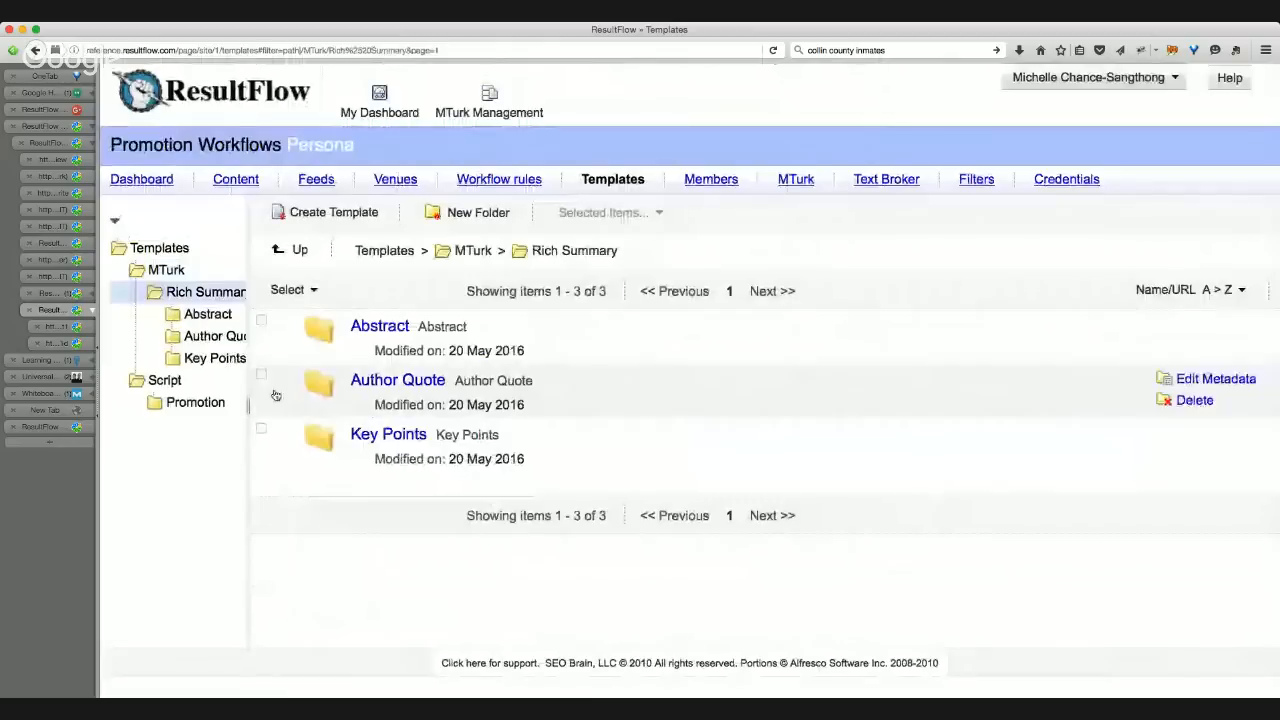
{"action": "left_click", "coordinate": [222, 318]}
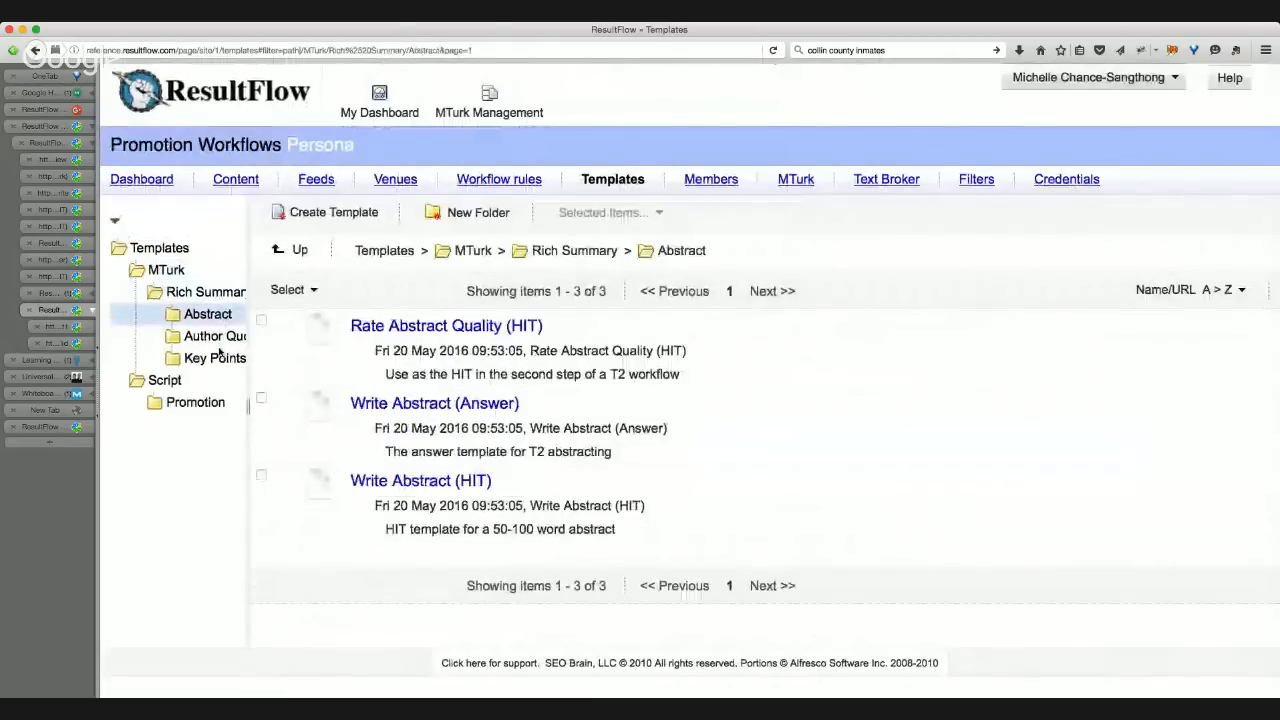
{"action": "left_click", "coordinate": [222, 336]}
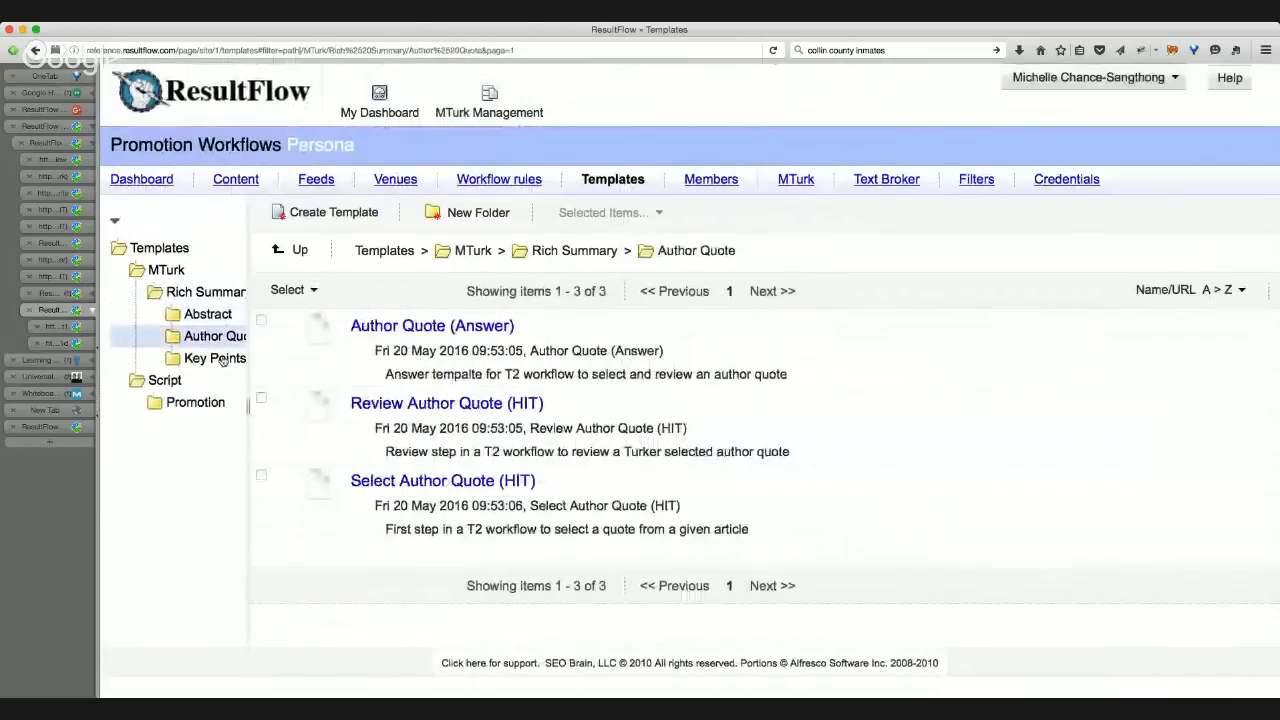
{"action": "left_click", "coordinate": [222, 360]}
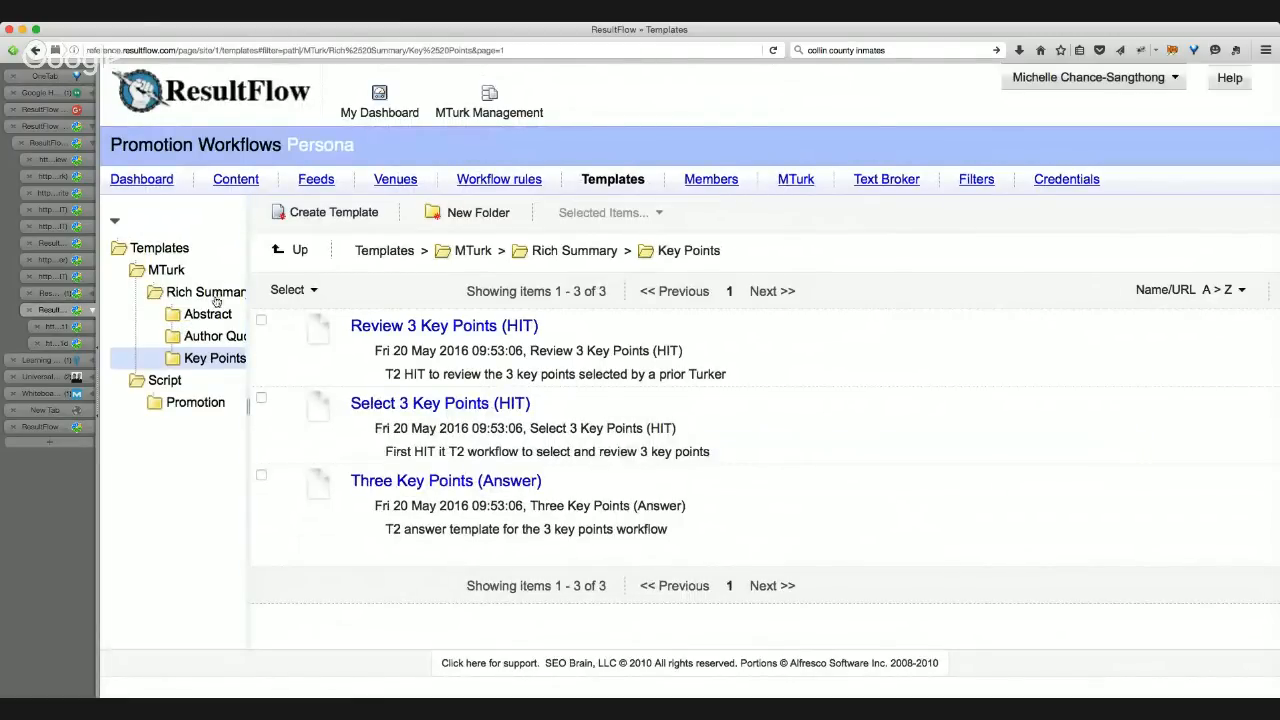
- Switch to the Learning Success Blog and open the article "Evidence-Based vs. Research-Based Programs for Dyslexics" from the latest videos
{"action": "left_click", "coordinate": [53, 361]}
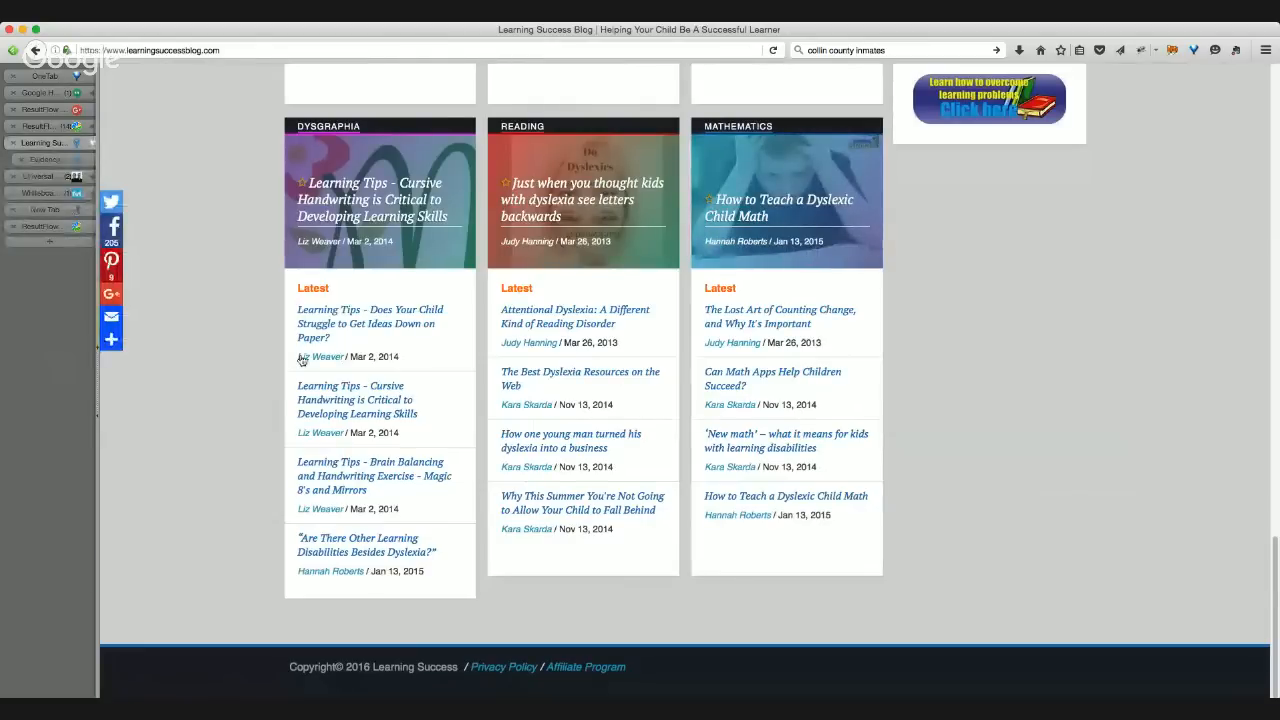
{"action": "scroll", "coordinate": [237, 376], "scroll_direction": "up", "scroll_amount": 18}
{"action": "scroll", "coordinate": [236, 377], "scroll_direction": "down", "scroll_amount": 7}
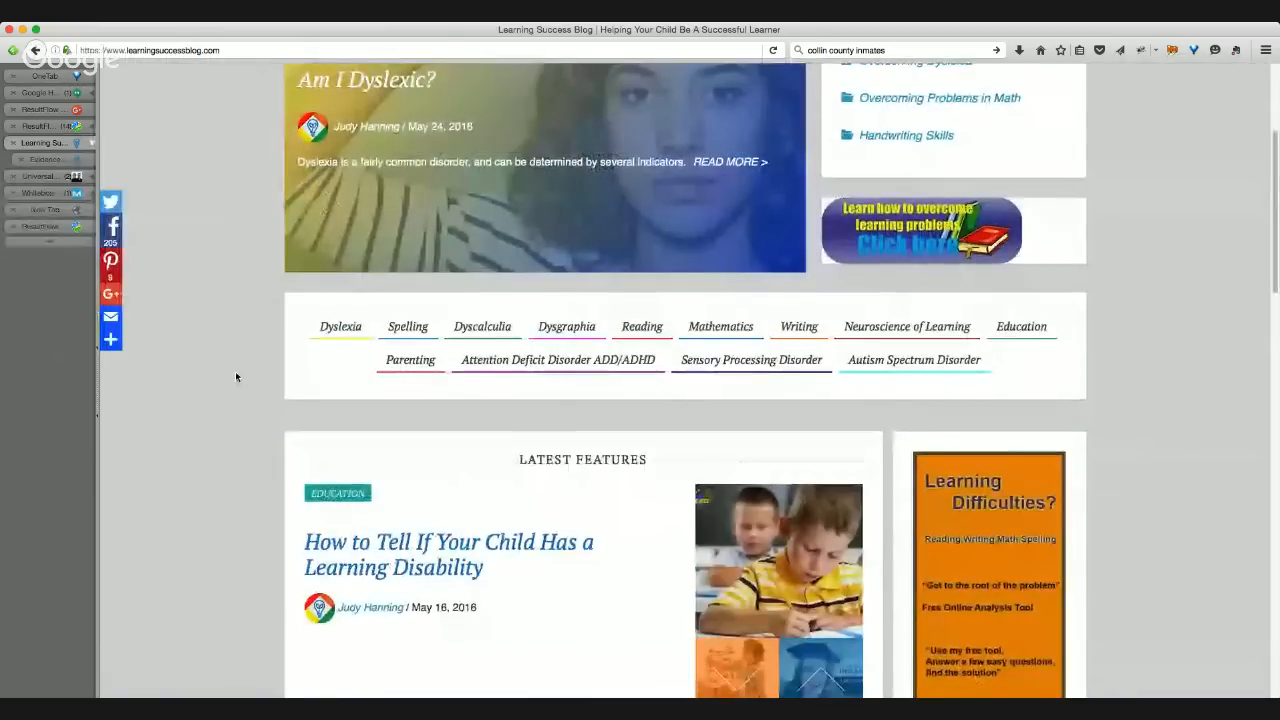
{"action": "scroll", "coordinate": [236, 377], "scroll_direction": "up", "scroll_amount": 4}
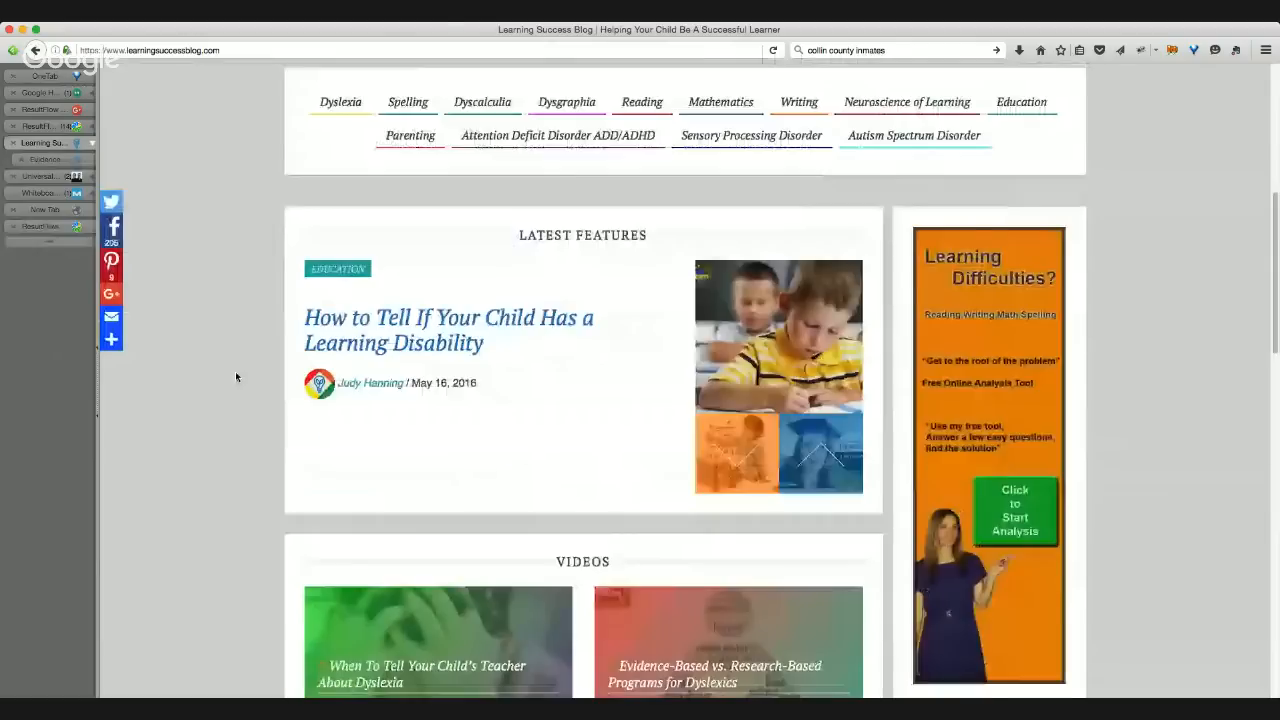
{"action": "scroll", "coordinate": [237, 375], "scroll_direction": "down", "scroll_amount": 10}
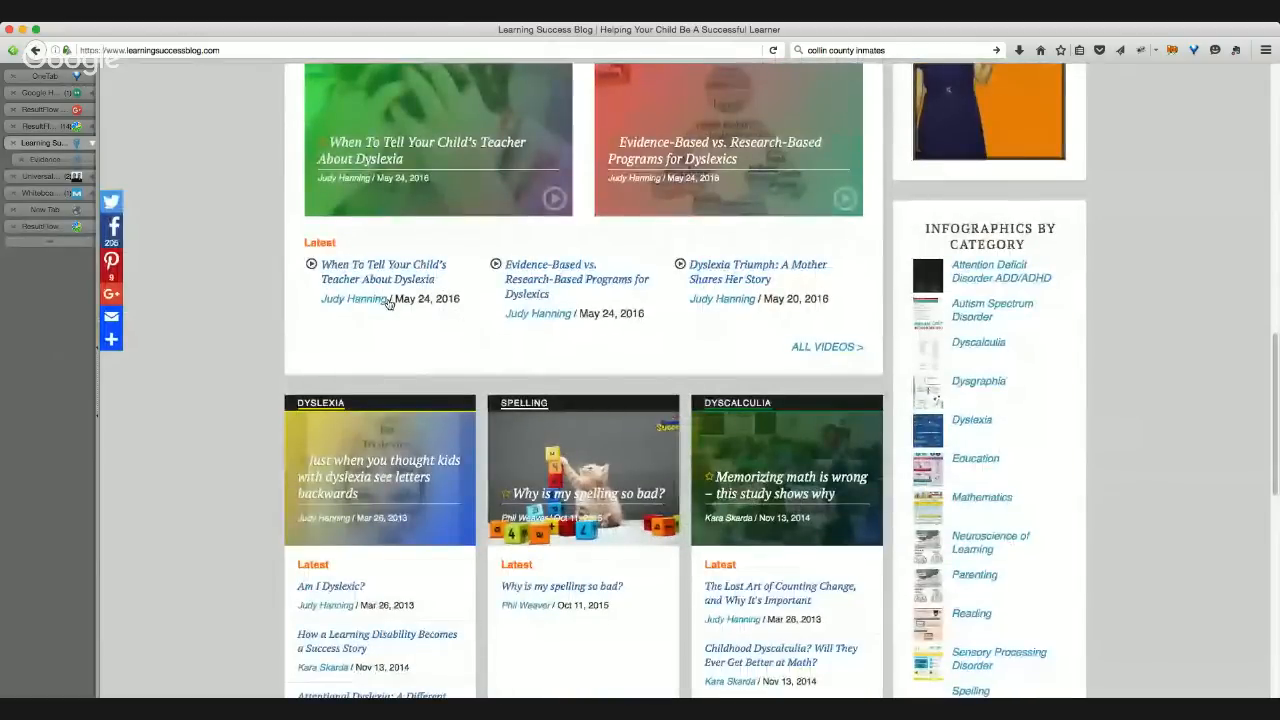
{"action": "left_click", "coordinate": [528, 283]}
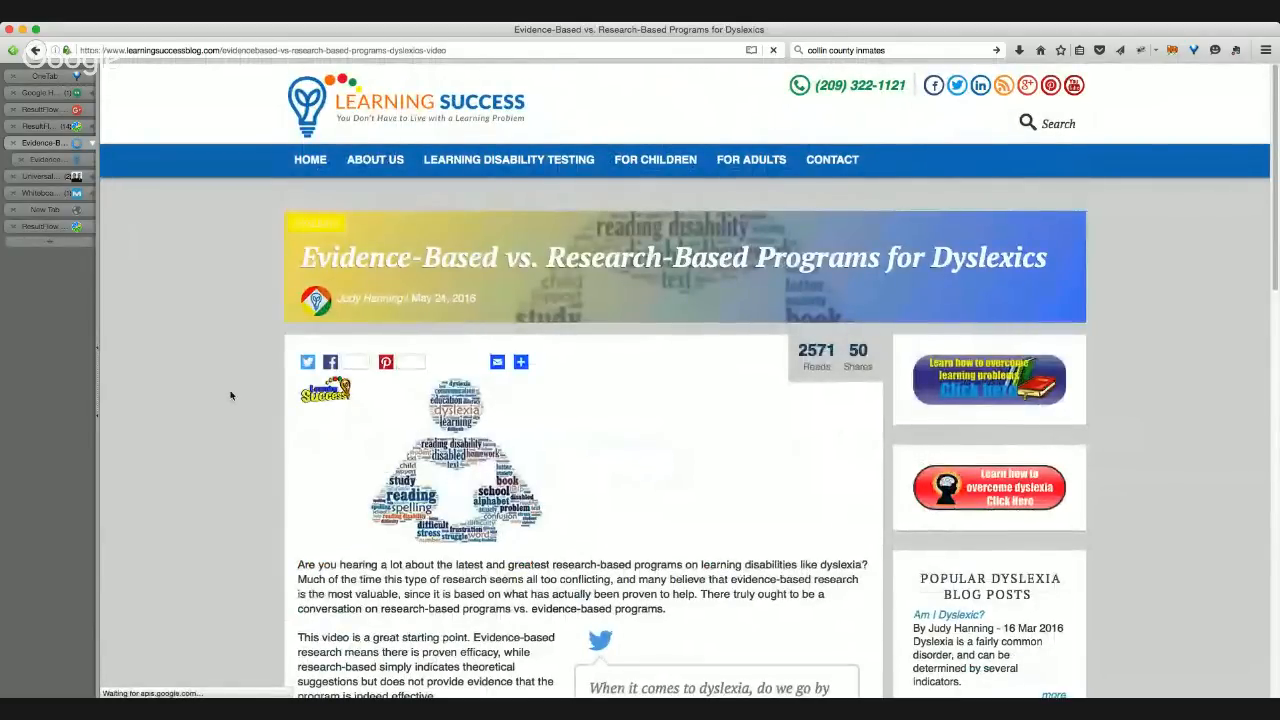
- Examine the article's introduction, tweetable quote, three key takeaways and embedded video
{"action": "scroll", "coordinate": [209, 378], "scroll_direction": "down", "scroll_amount": 6}
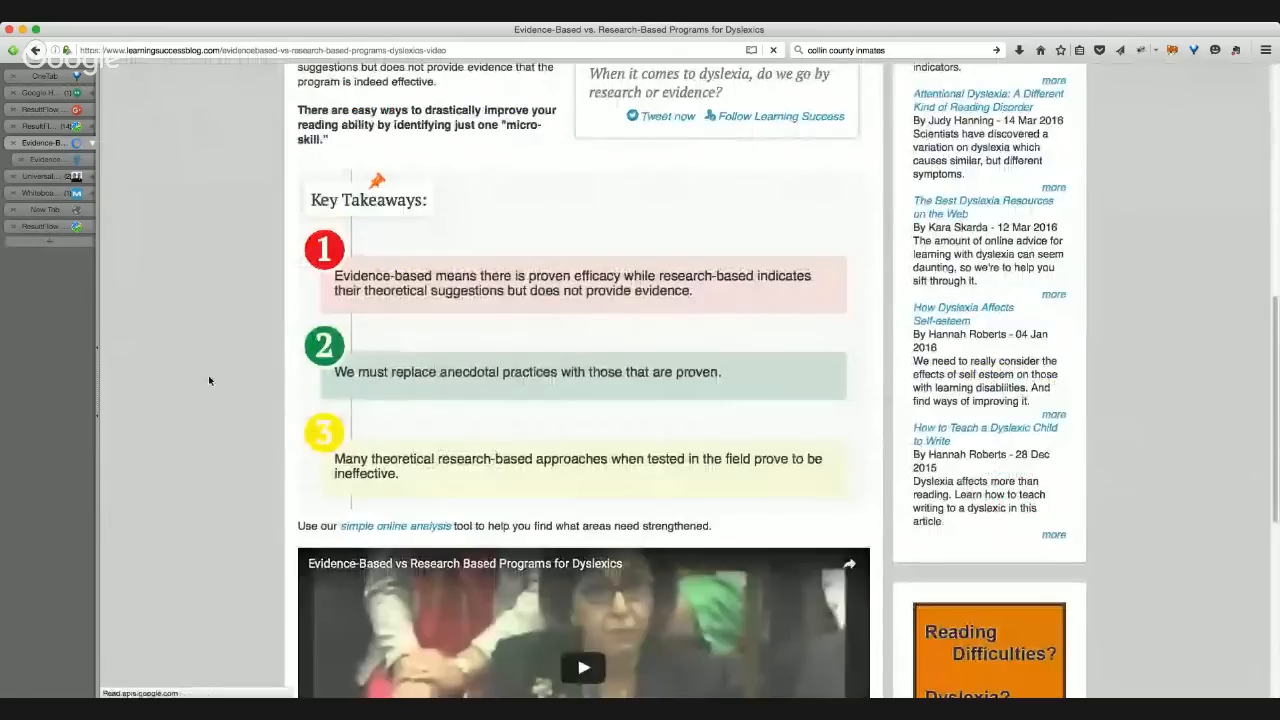
{"action": "scroll", "coordinate": [207, 378], "scroll_direction": "up", "scroll_amount": 6}
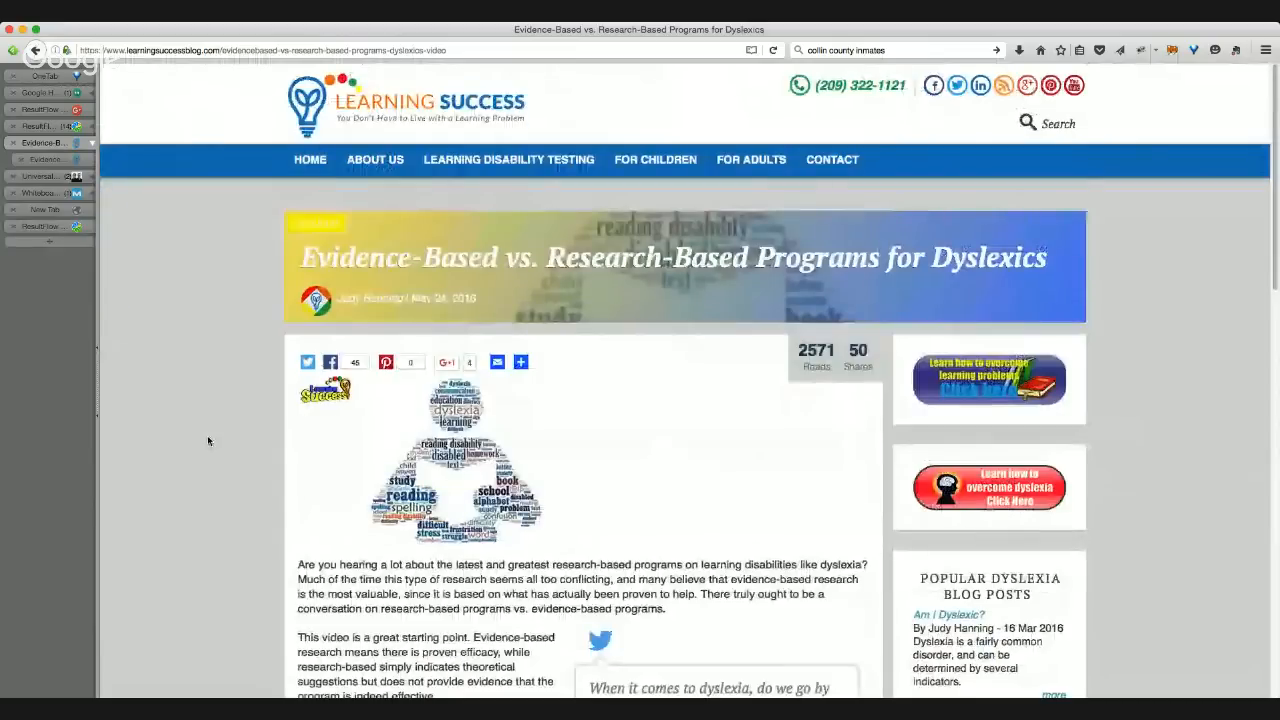
{"action": "scroll", "coordinate": [209, 440], "scroll_direction": "down", "scroll_amount": 3}
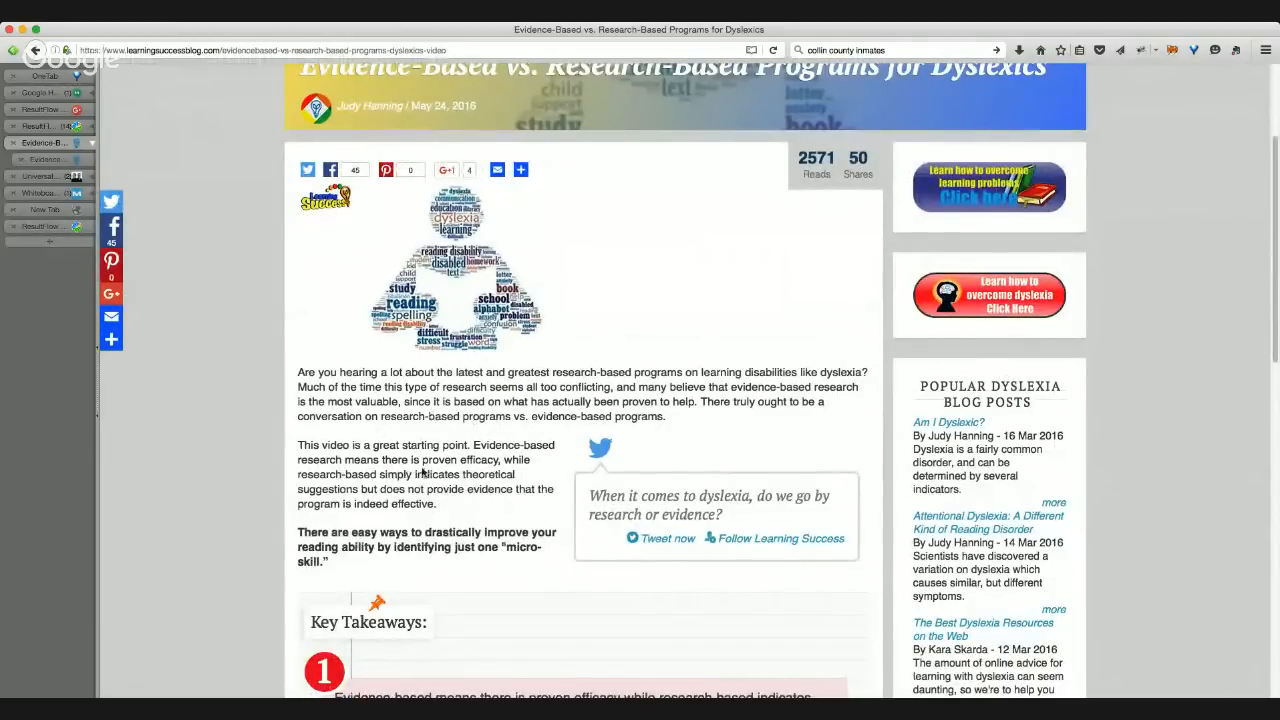
{"action": "scroll", "coordinate": [423, 474], "scroll_direction": "down", "scroll_amount": 1}
{"action": "scroll", "coordinate": [423, 474], "scroll_direction": "down", "scroll_amount": 5}
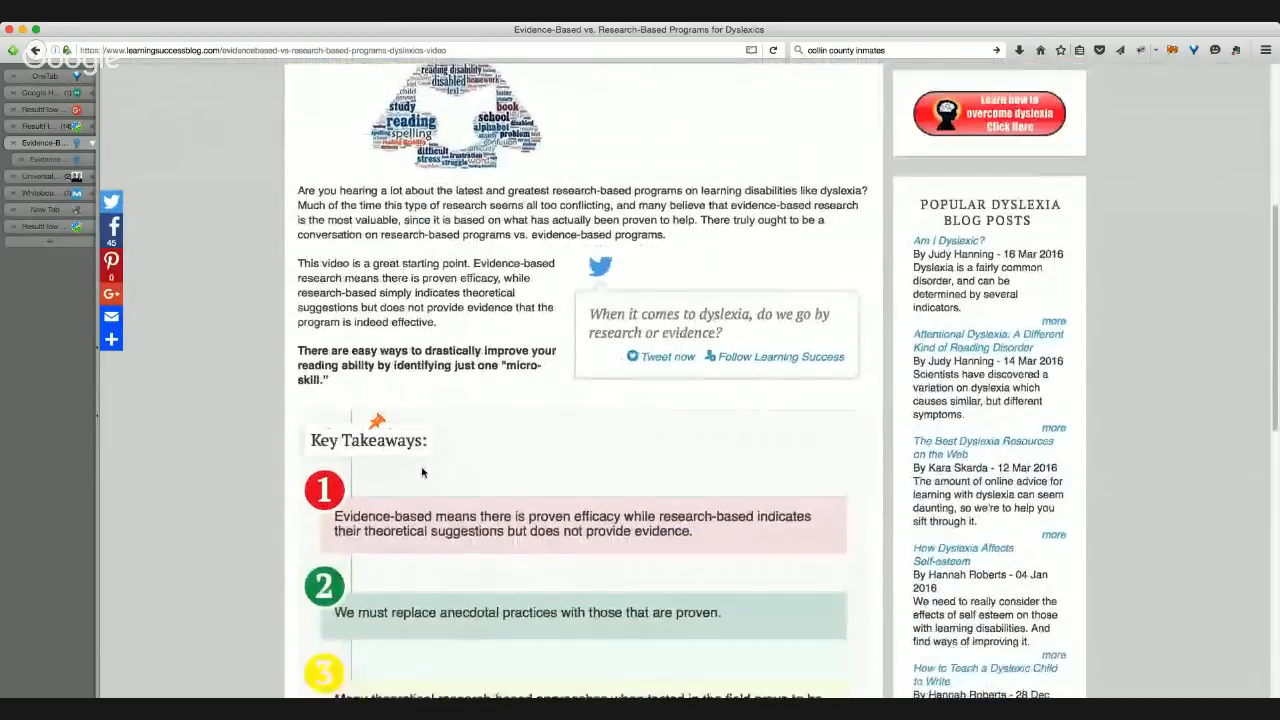
{"action": "scroll", "coordinate": [422, 473], "scroll_direction": "down", "scroll_amount": 1}
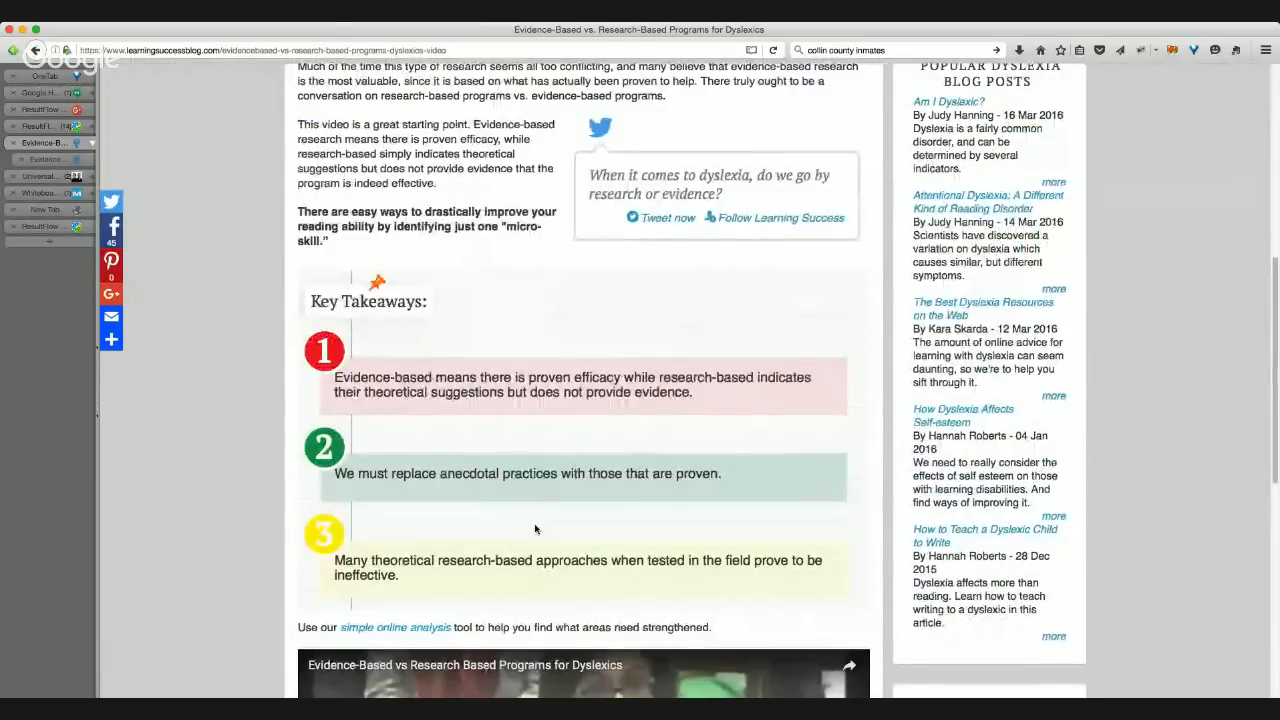
{"action": "scroll", "coordinate": [543, 580], "scroll_direction": "down", "scroll_amount": 1}
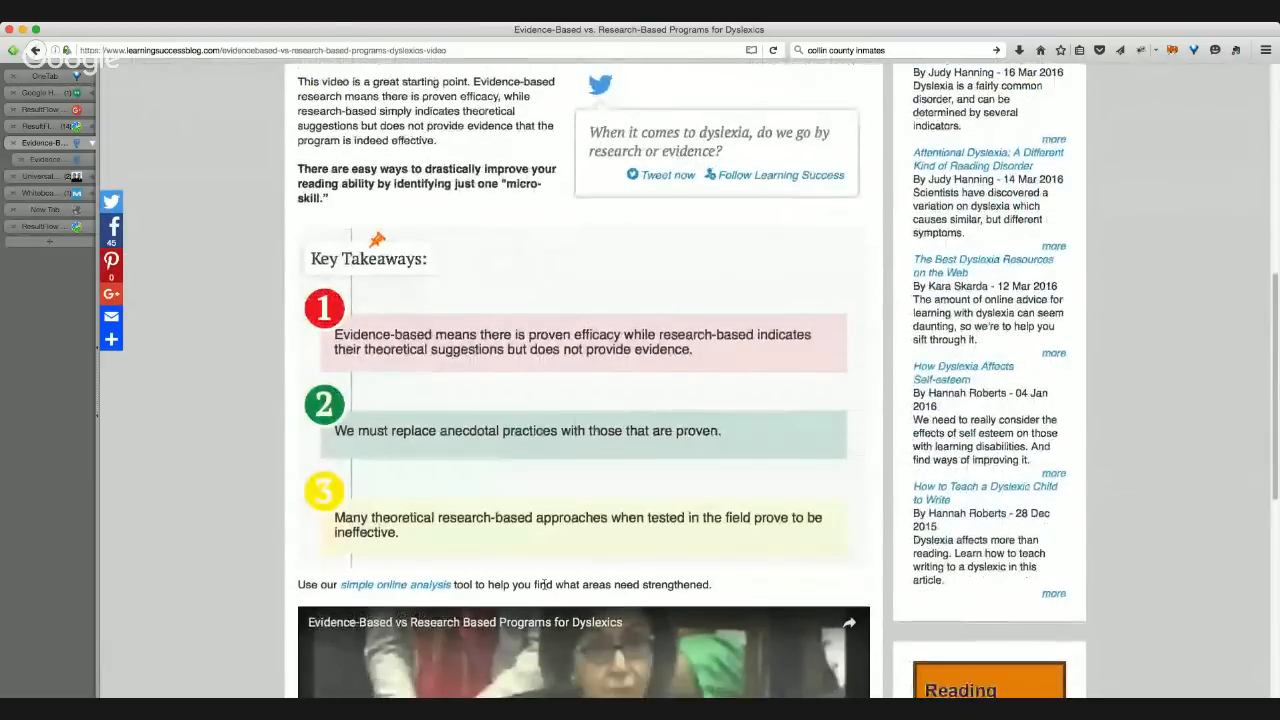
{"action": "scroll", "coordinate": [543, 584], "scroll_direction": "down", "scroll_amount": 2}
{"action": "scroll", "coordinate": [530, 584], "scroll_direction": "down", "scroll_amount": 1}
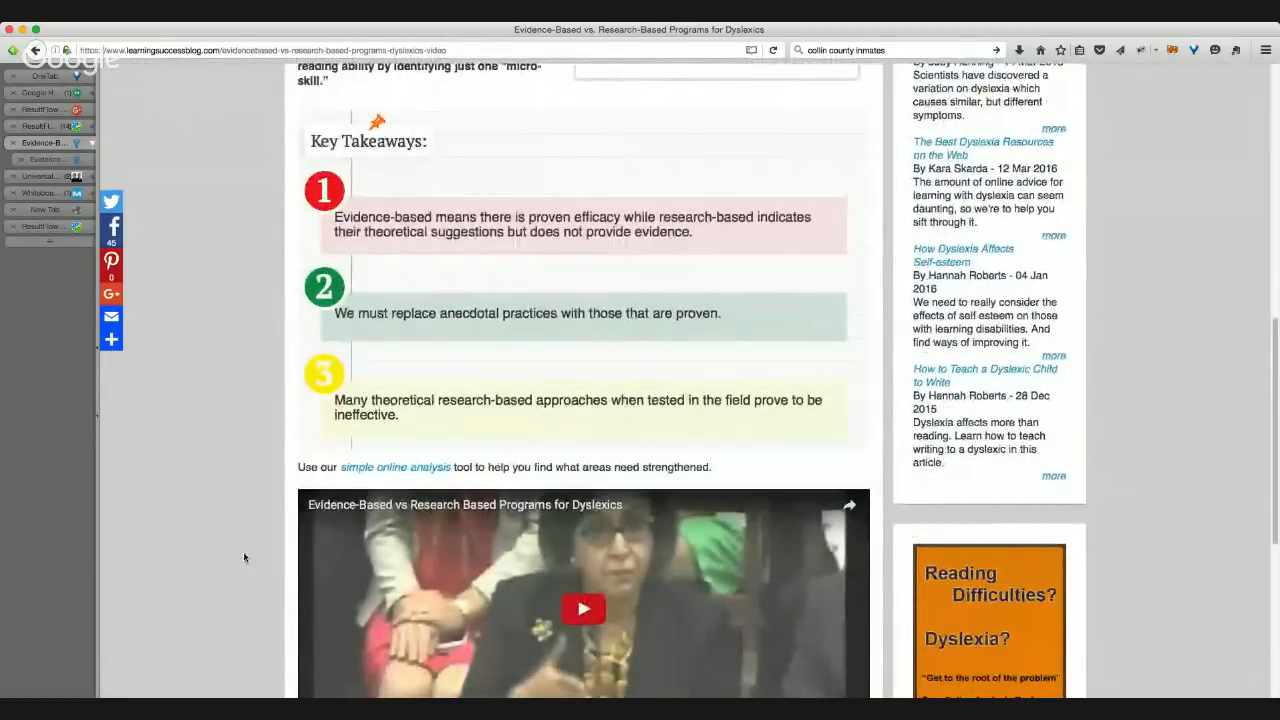
{"action": "scroll", "coordinate": [239, 552], "scroll_direction": "down", "scroll_amount": 1}
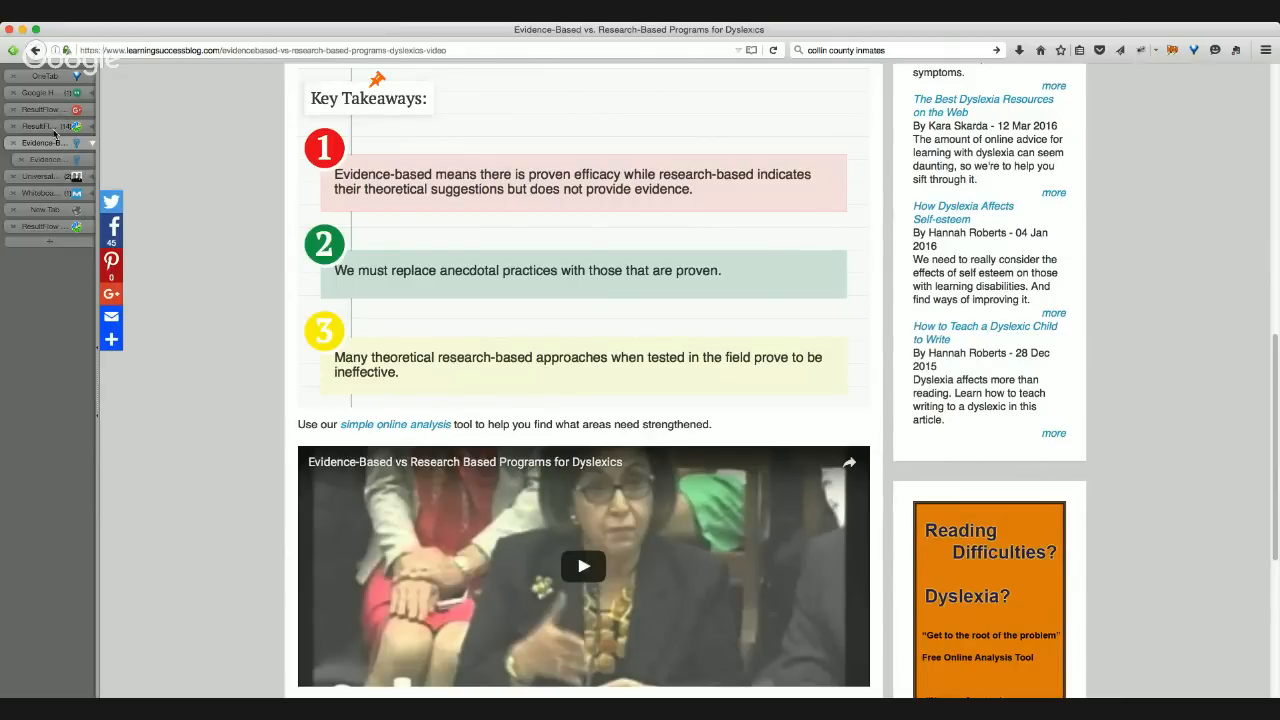
- Switch back to ResultFlow's Key Points templates, view the source of Review 3 Key Points (HIT), and return to the list
{"action": "left_click", "coordinate": [54, 128]}
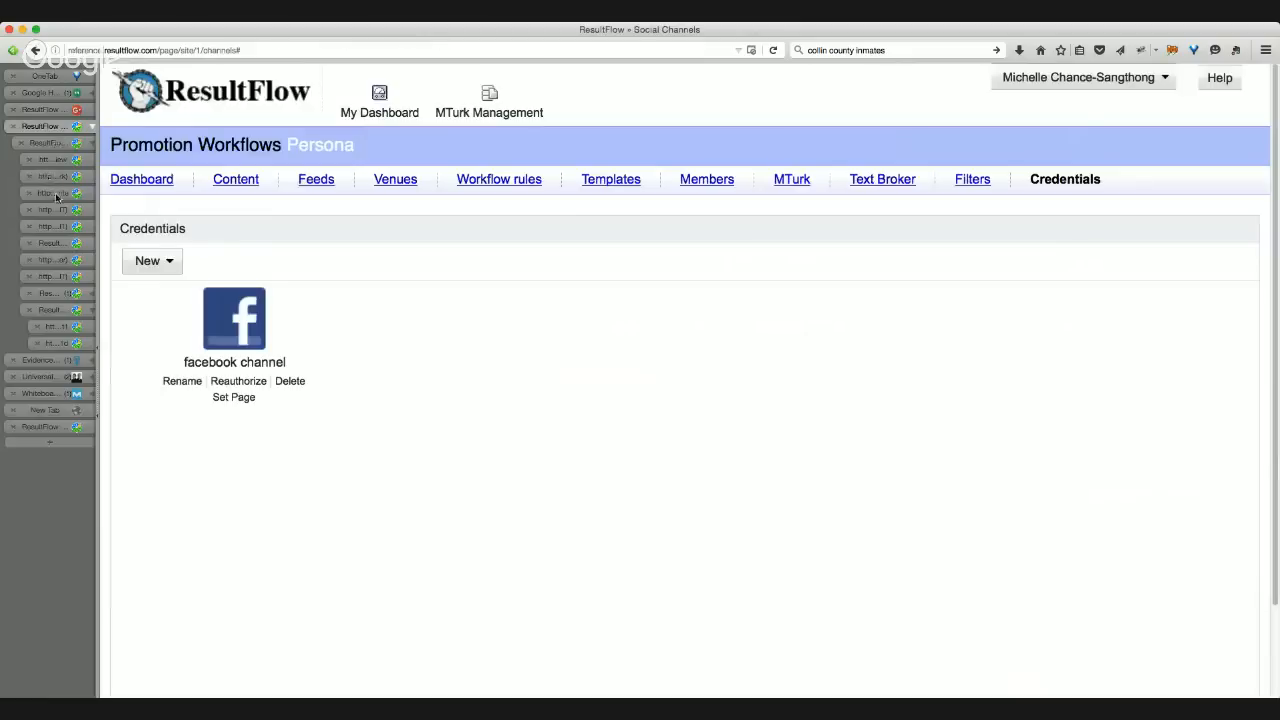
{"action": "left_click", "coordinate": [55, 192]}
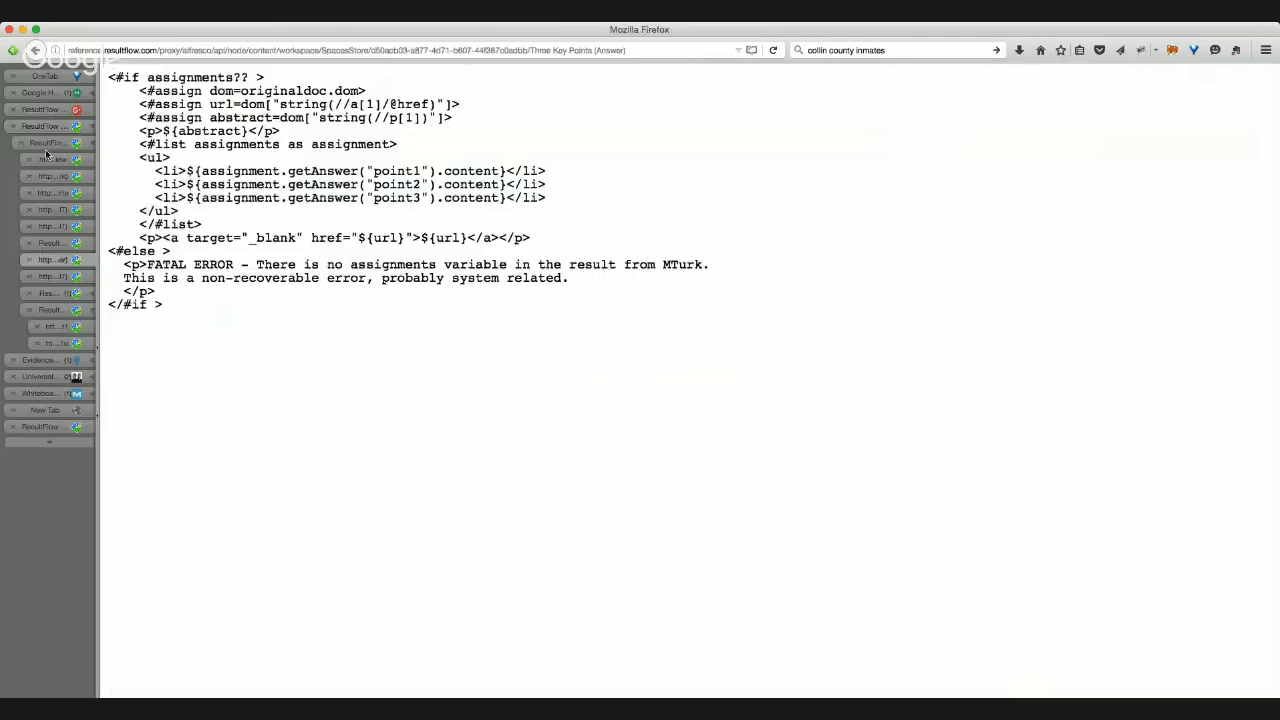
{"action": "left_click", "coordinate": [47, 146]}
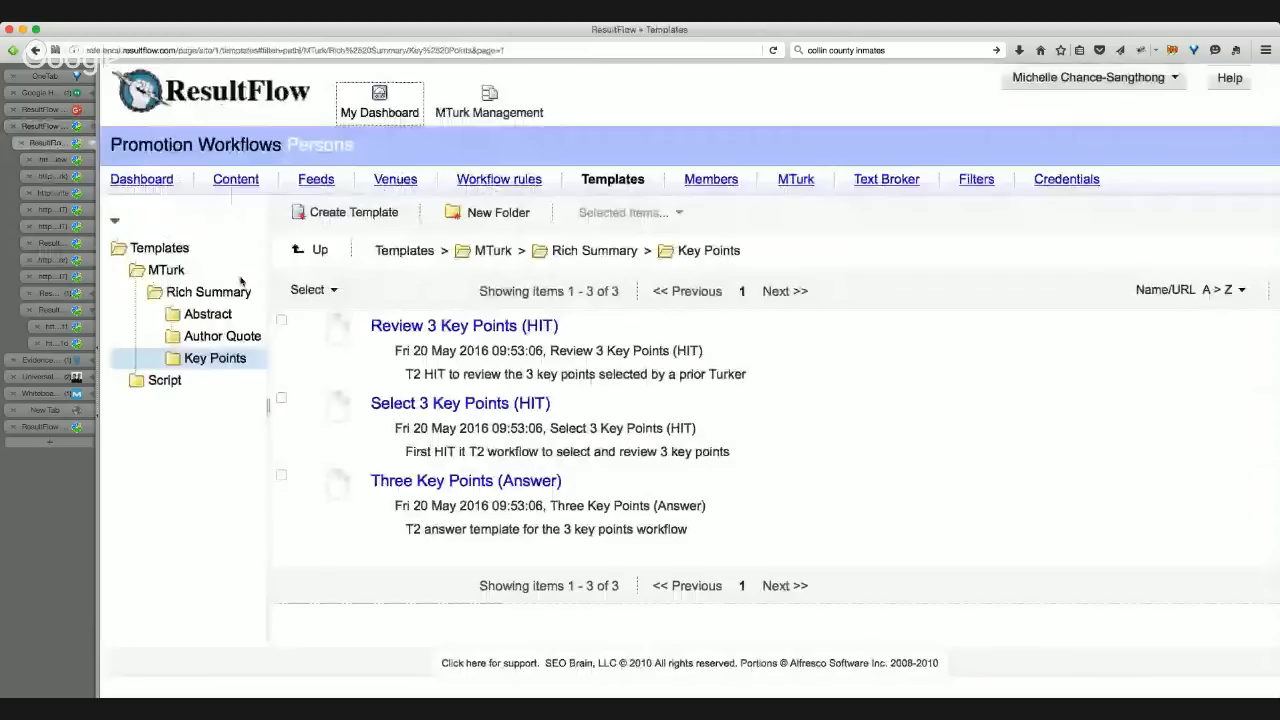
{"action": "mouse_move", "coordinate": [518, 405]}
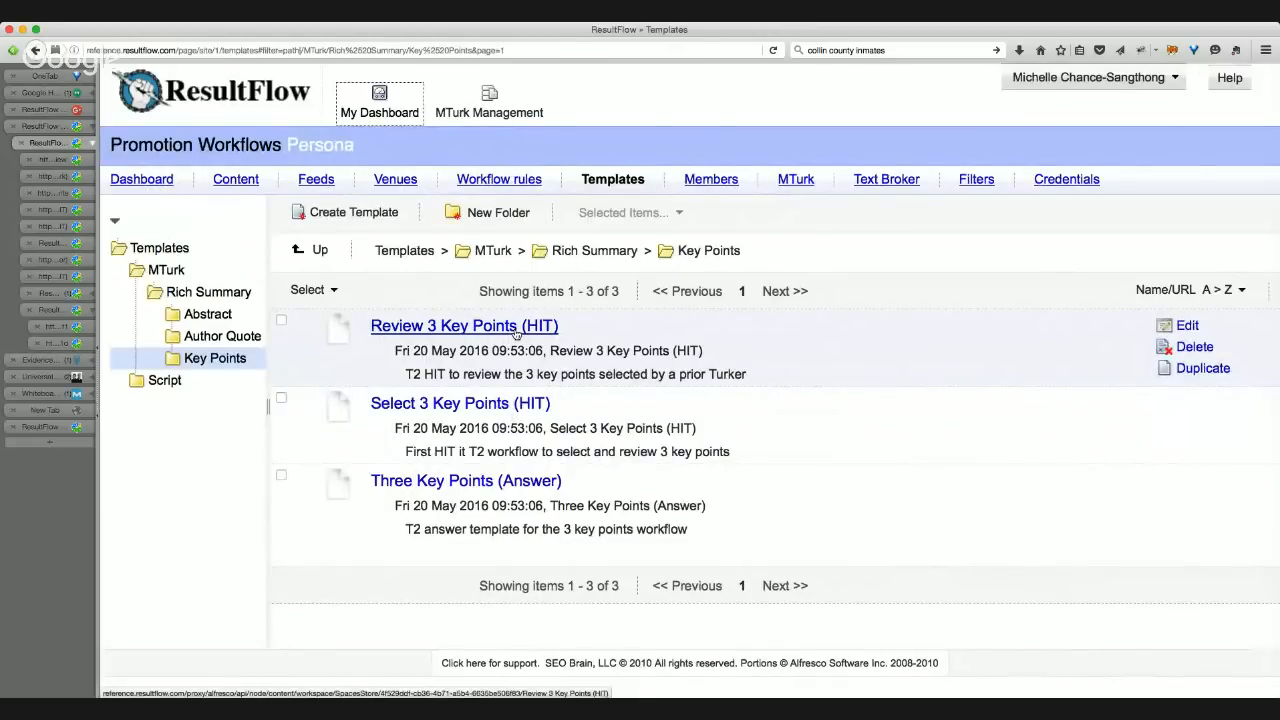
{"action": "left_click", "coordinate": [515, 330]}
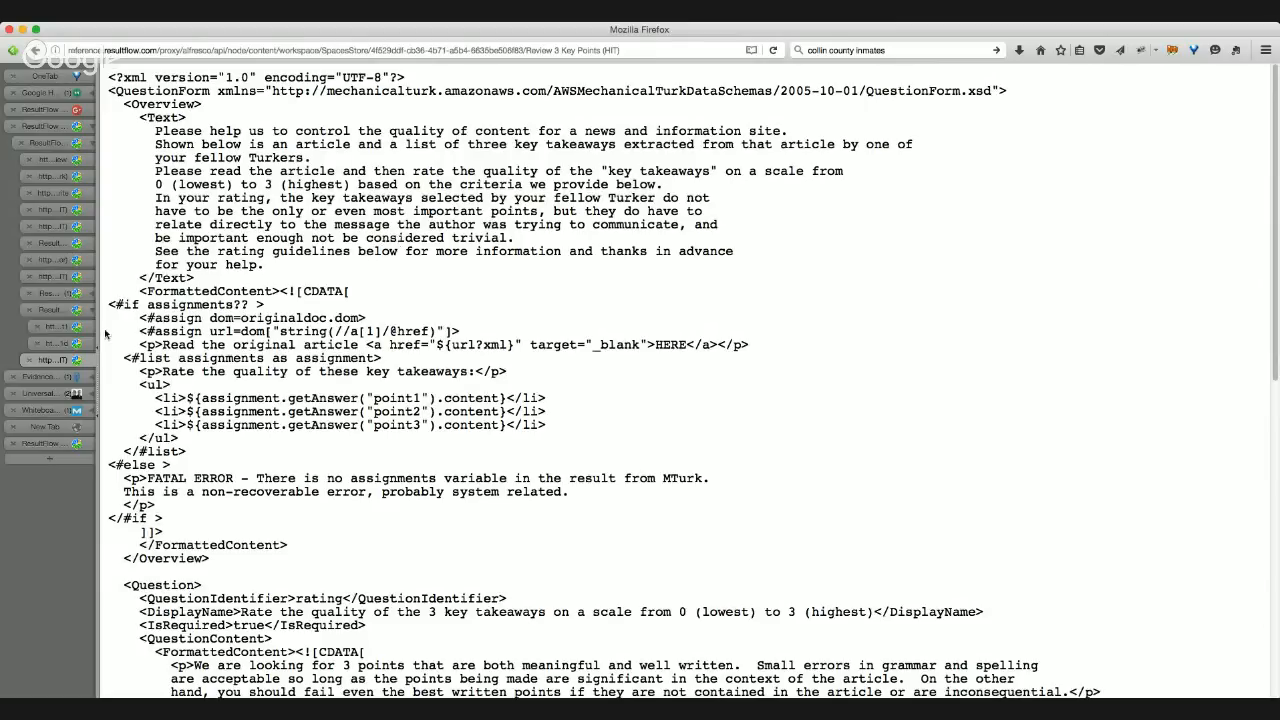
{"action": "left_click", "coordinate": [55, 144]}
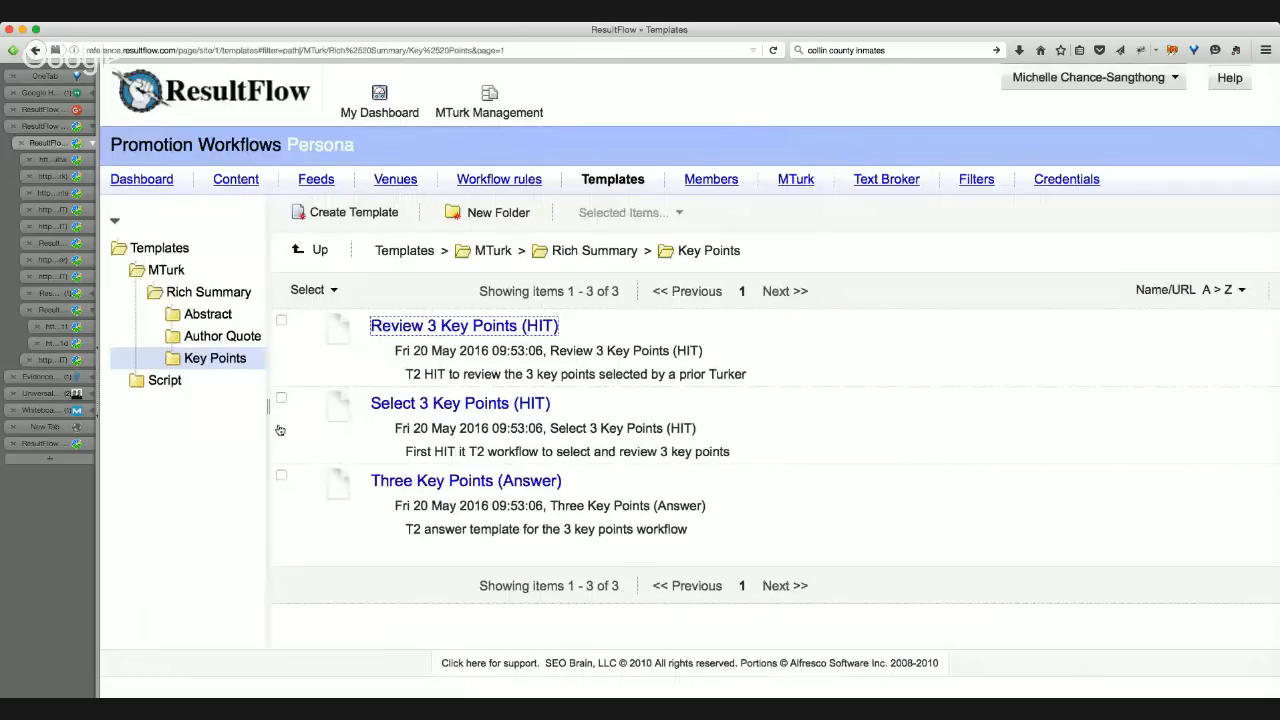
- Open the persona's workflow rules and look through the whole list of script, clone and delay rules
{"action": "left_click", "coordinate": [251, 477]}
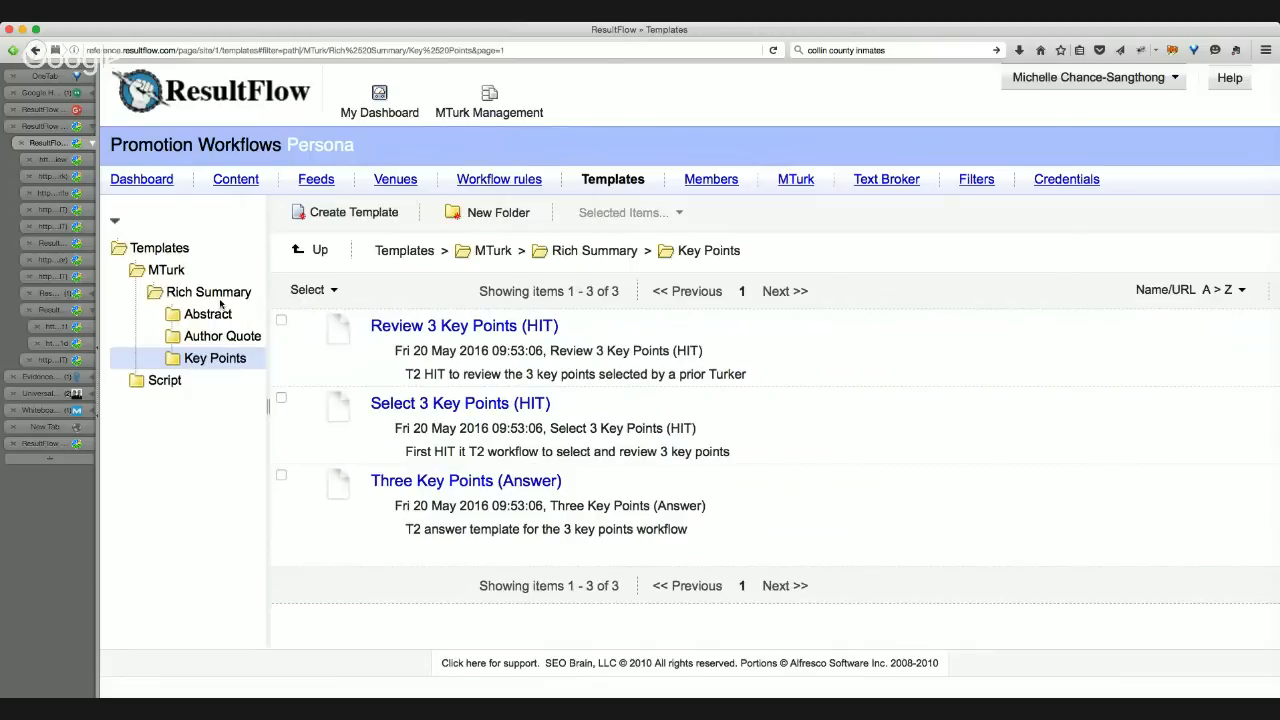
{"action": "left_click", "coordinate": [499, 180]}
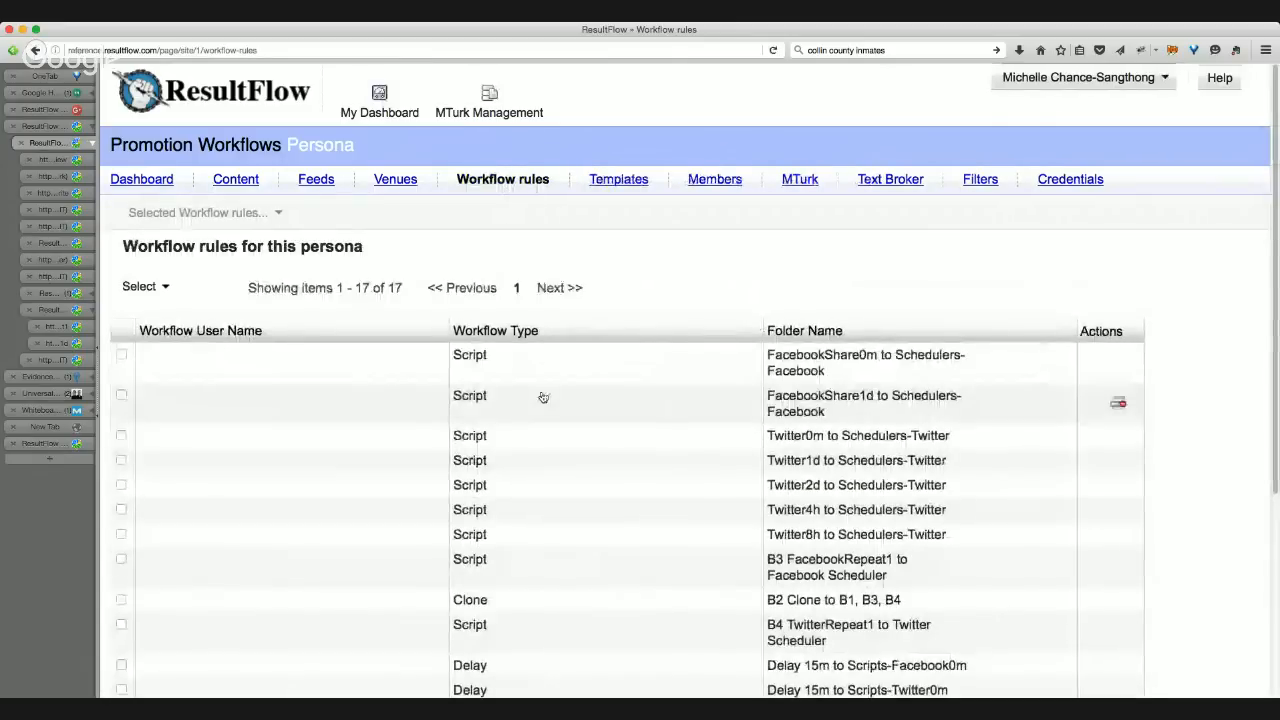
{"action": "scroll", "coordinate": [543, 397], "scroll_direction": "down", "scroll_amount": 5}
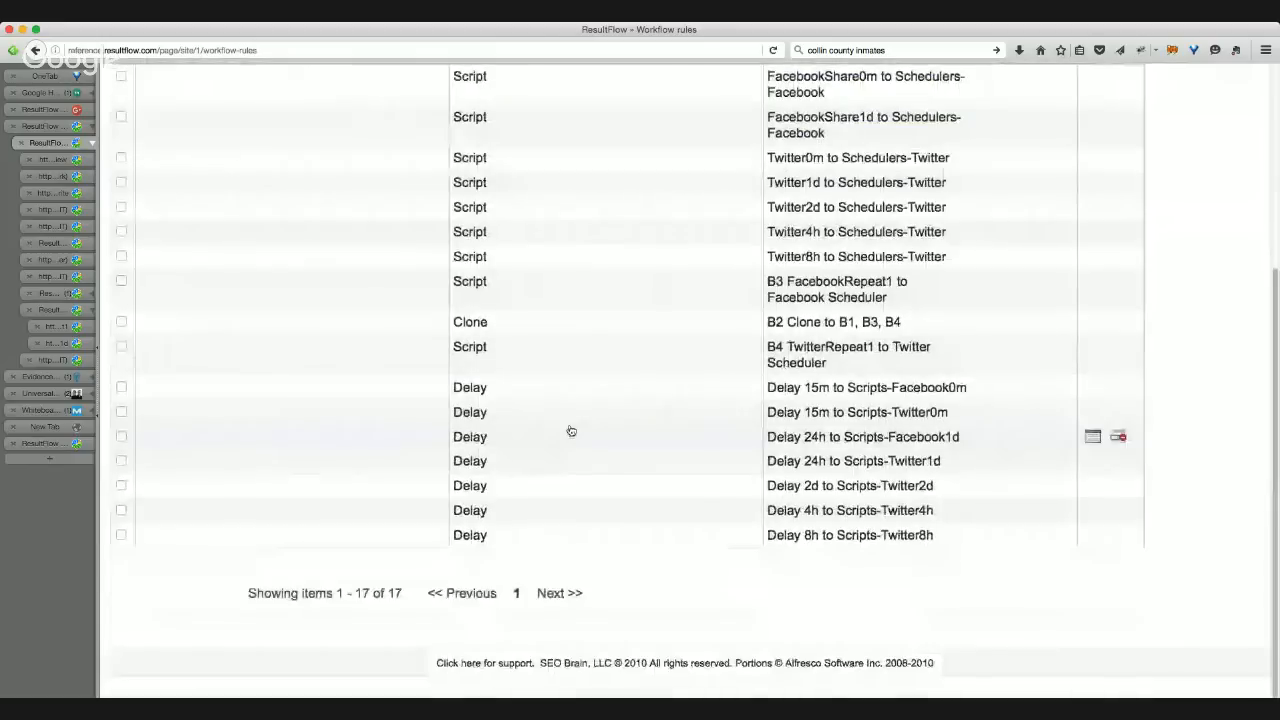
{"action": "scroll", "coordinate": [570, 431], "scroll_direction": "up", "scroll_amount": 5}
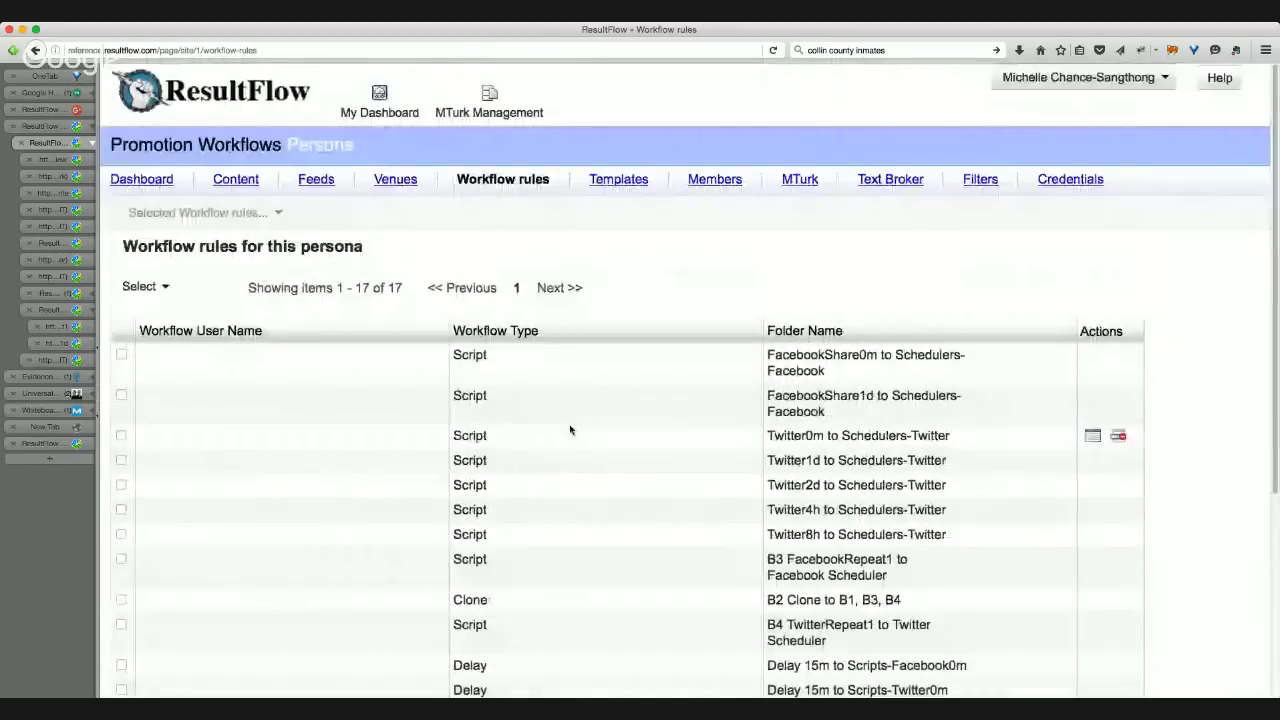
- Create a Facebook venue named "Have Fun Testing" that uses the facebook channel
{"action": "left_click", "coordinate": [399, 185]}
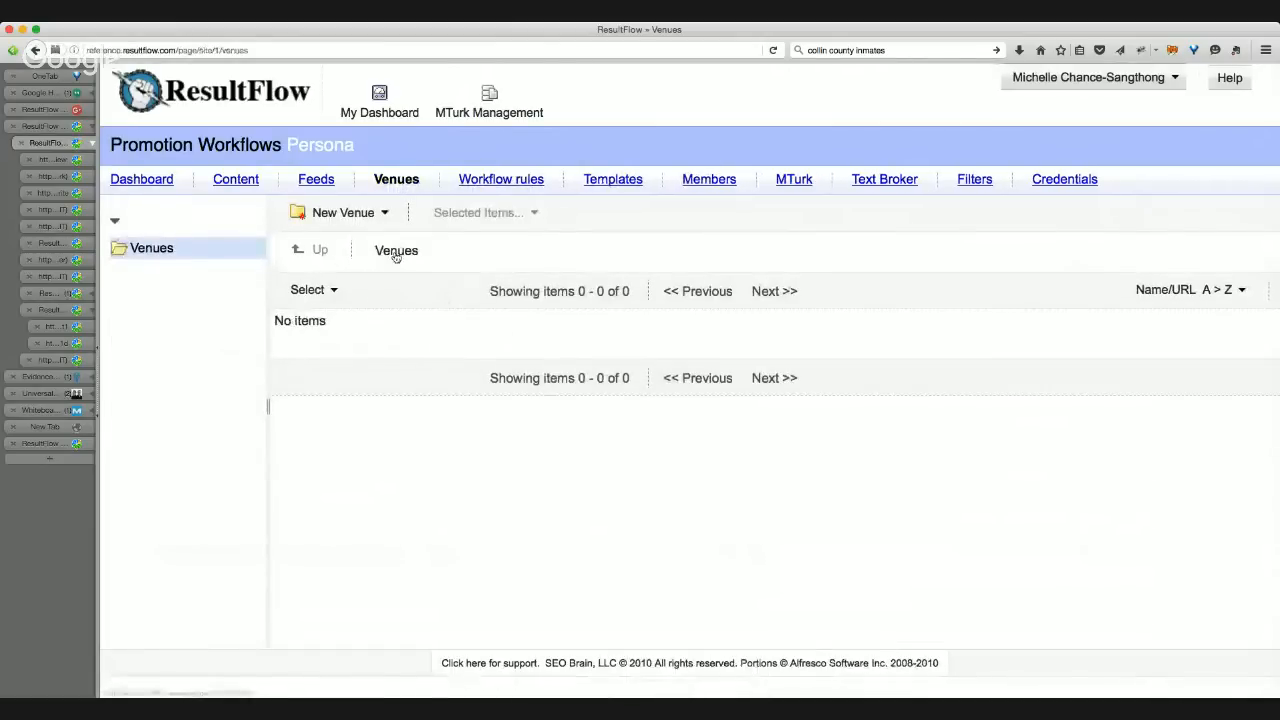
{"action": "left_click", "coordinate": [384, 213]}
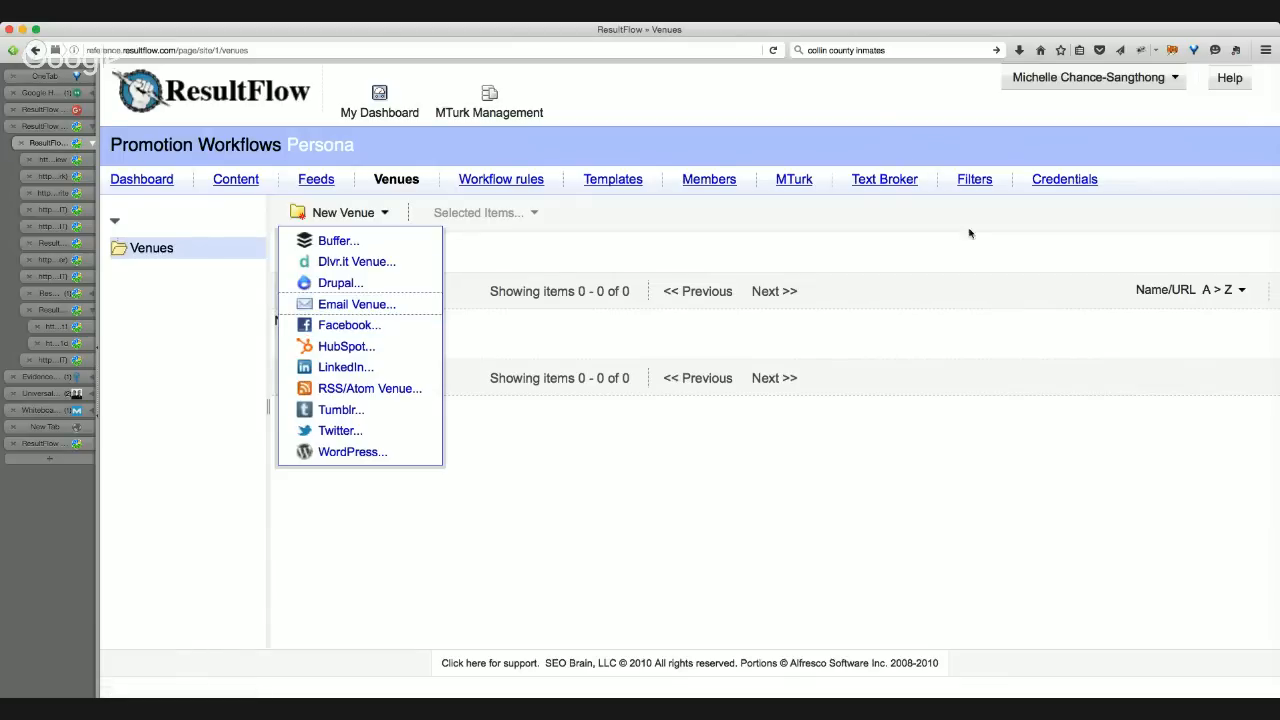
{"action": "left_click", "coordinate": [396, 325]}
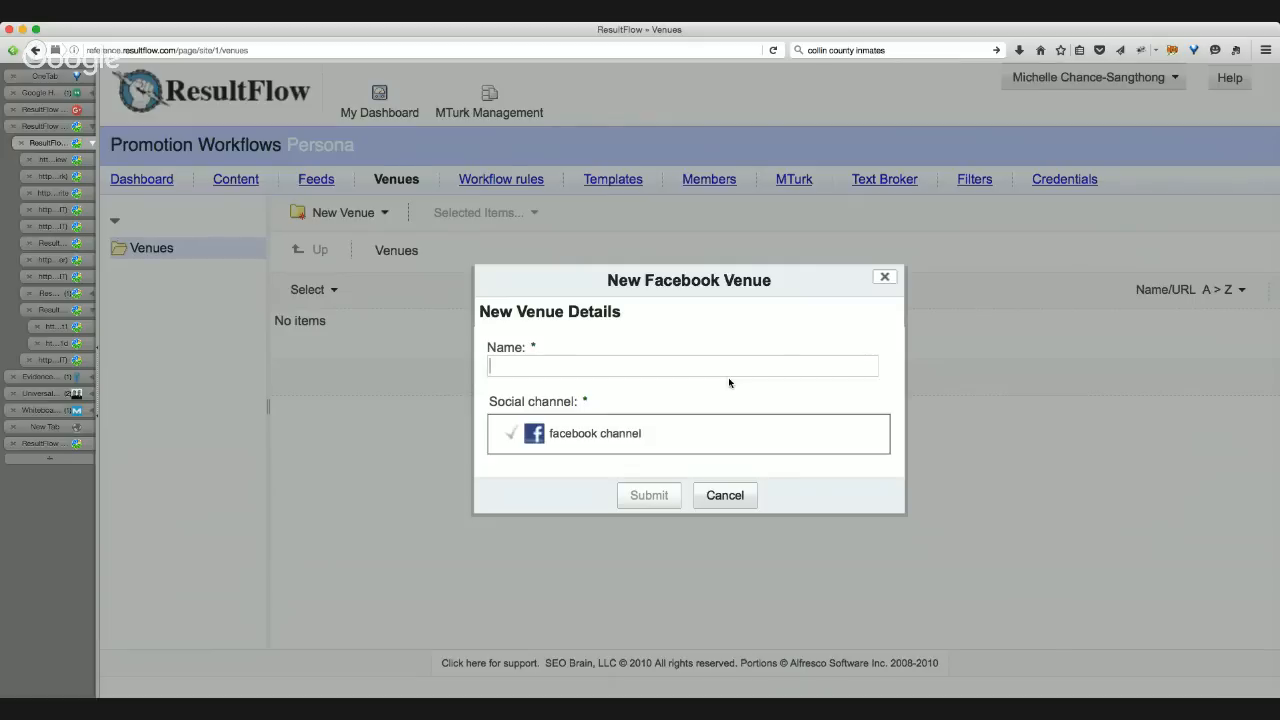
{"action": "type", "text": "Have Fun Testing"}
{"action": "left_click", "coordinate": [575, 436]}
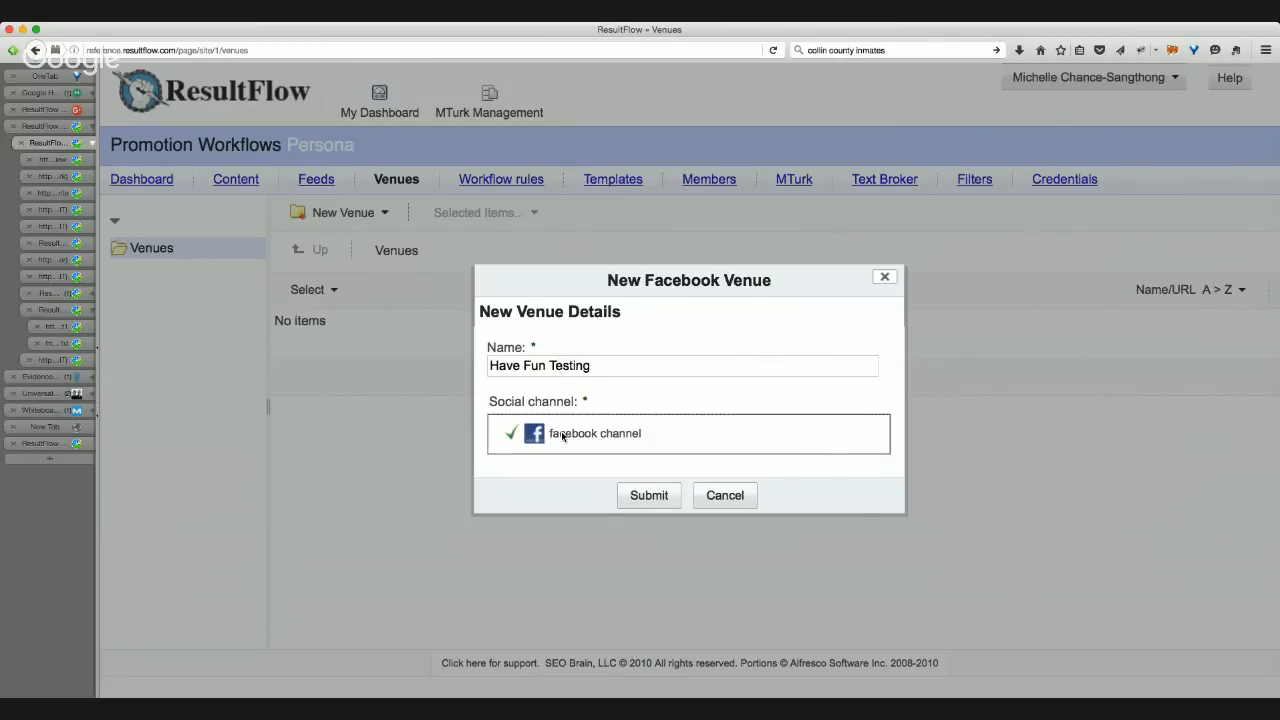
{"action": "left_click", "coordinate": [648, 494]}
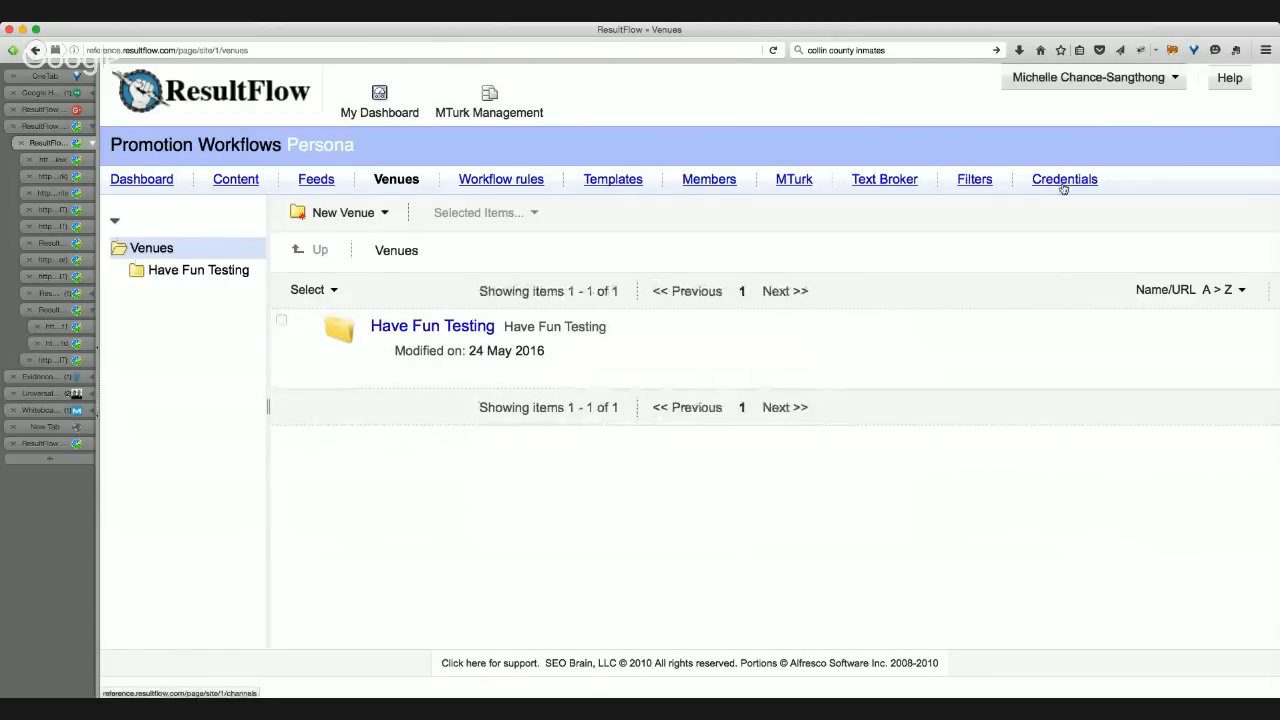
- Open the persona's feeds and view the feed types that can be added, without creating one
{"action": "mouse_move", "coordinate": [464, 328]}
{"action": "left_click", "coordinate": [316, 185]}
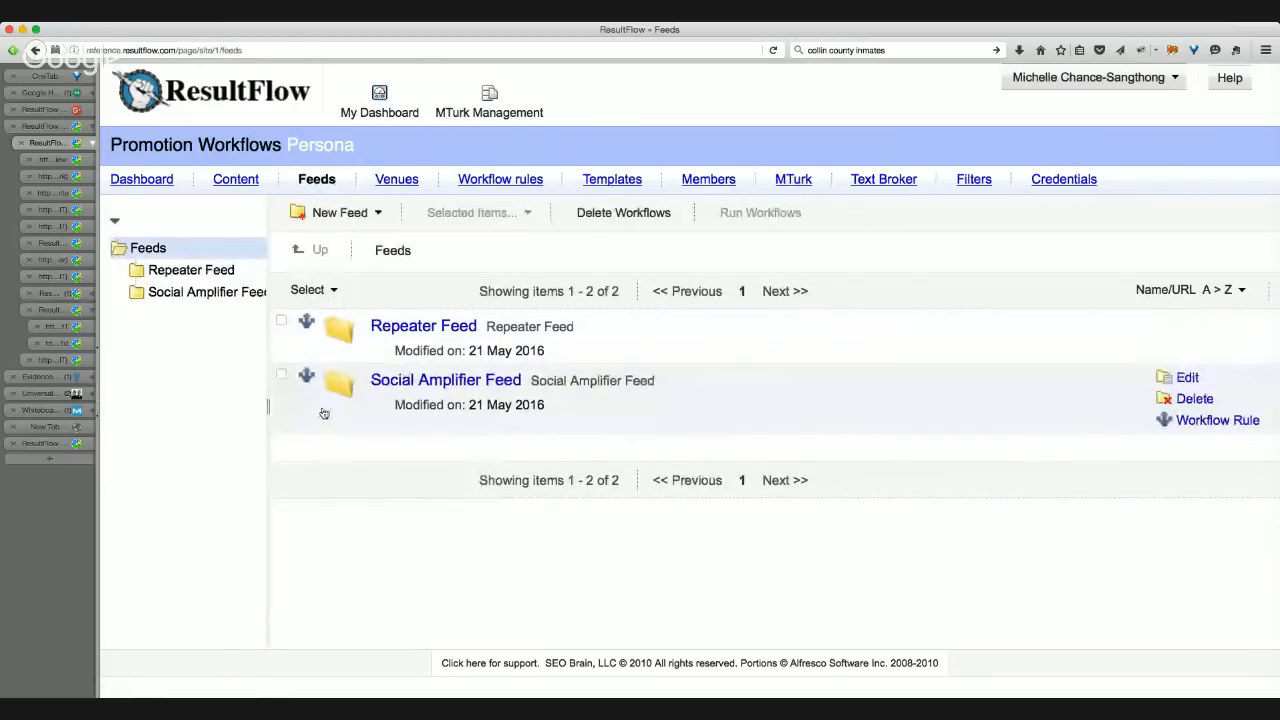
{"action": "left_click", "coordinate": [375, 214]}
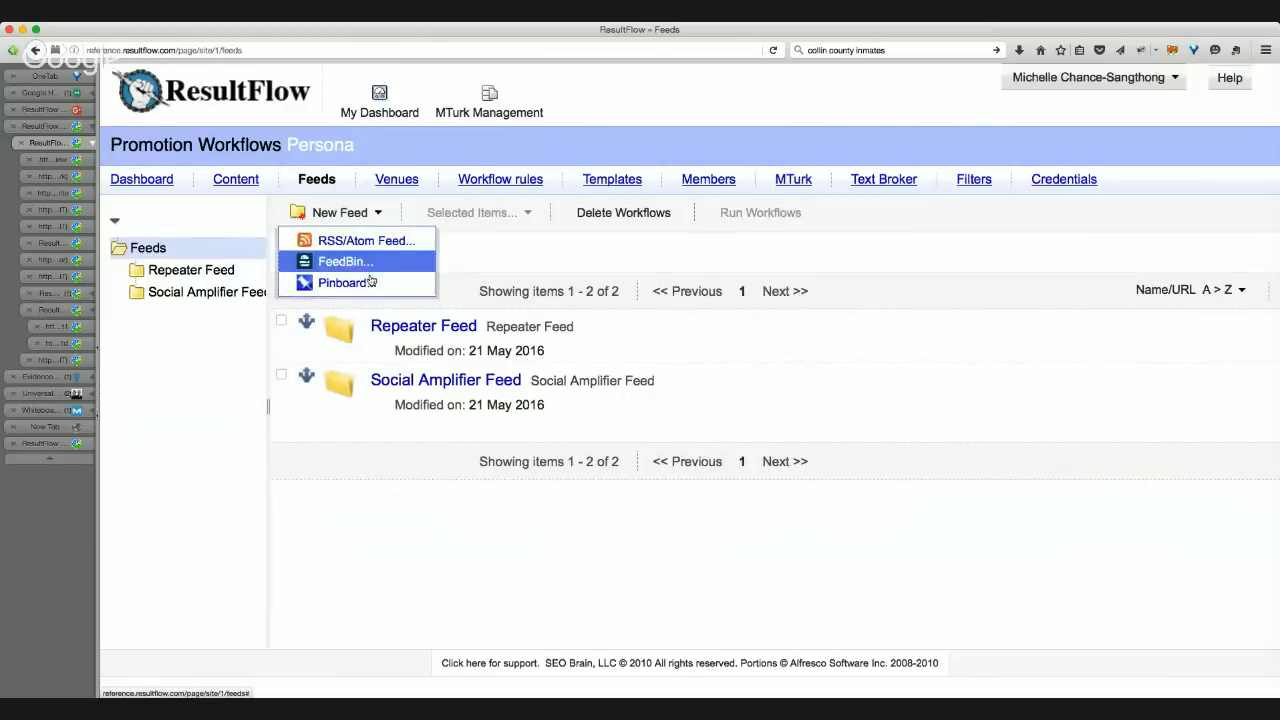
{"action": "left_click", "coordinate": [408, 500]}
{"action": "mouse_move", "coordinate": [384, 395]}
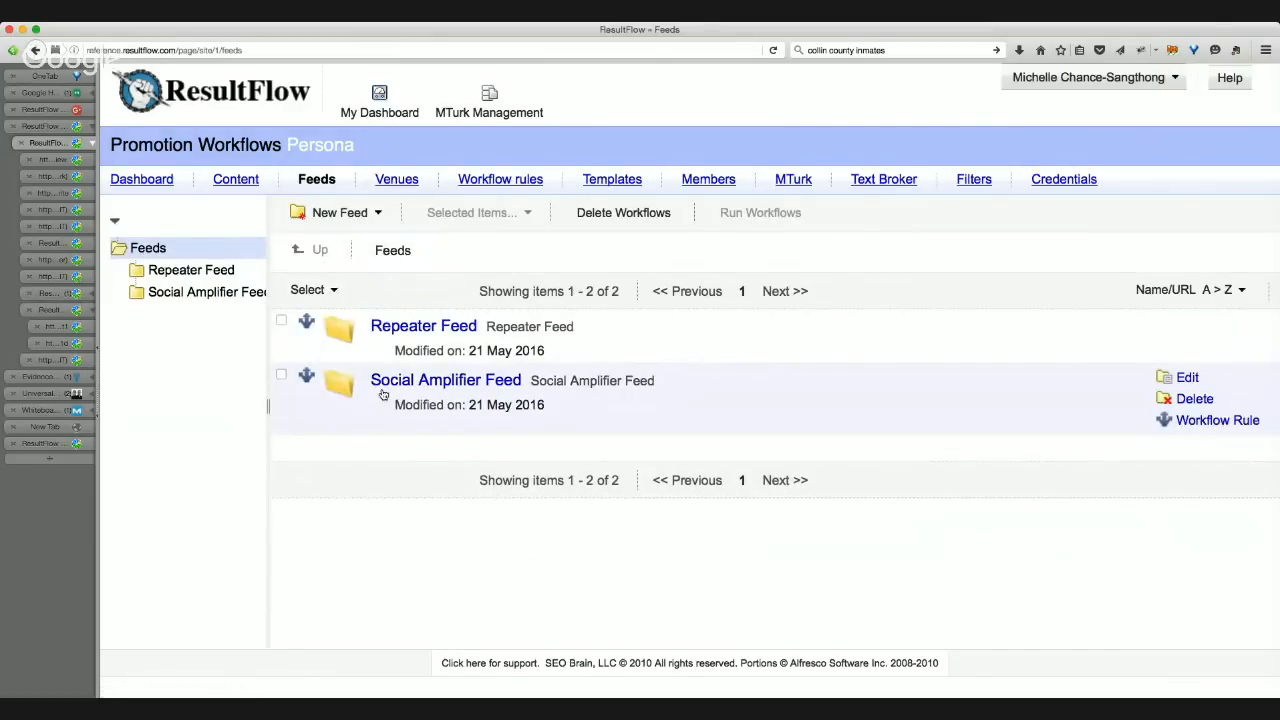
{"action": "mouse_move", "coordinate": [310, 334]}
- Open the persona's content and view the delay folders in A1 Delays under A - Social Amplifier
{"action": "left_click", "coordinate": [253, 184]}
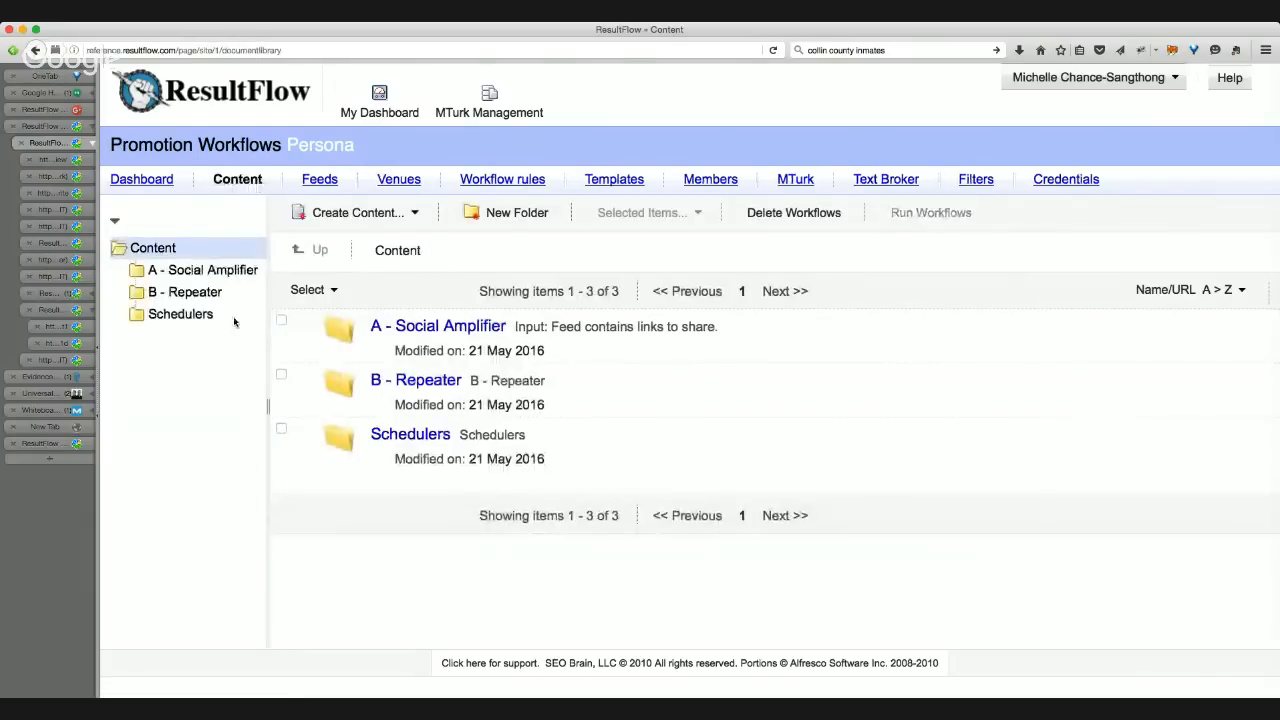
{"action": "left_click", "coordinate": [188, 273]}
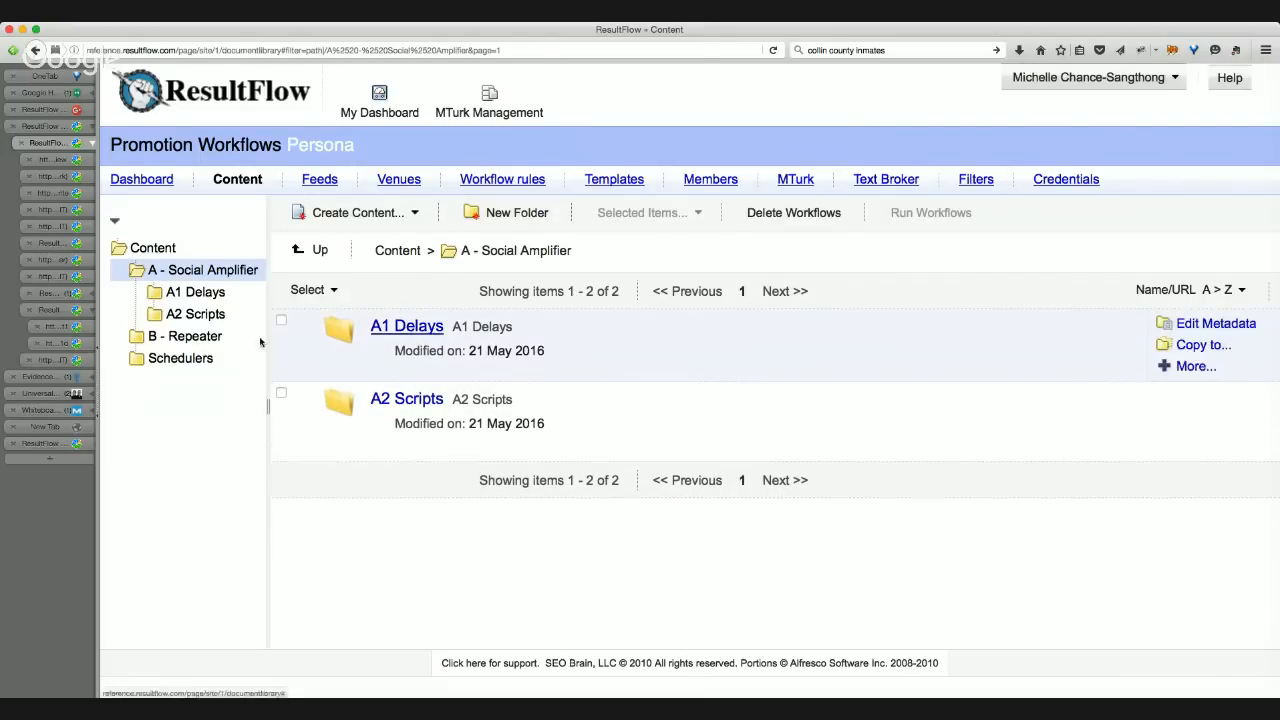
{"action": "left_click", "coordinate": [213, 295]}
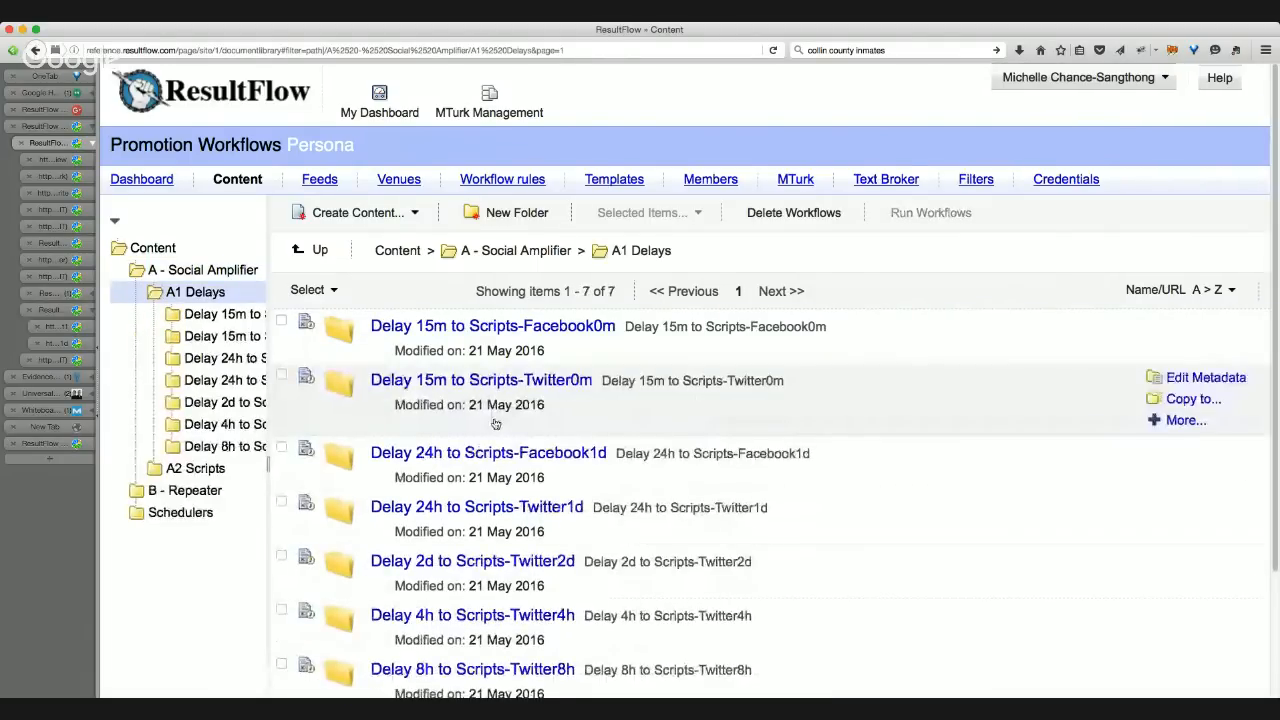
{"action": "scroll", "coordinate": [495, 424], "scroll_direction": "down", "scroll_amount": 2}
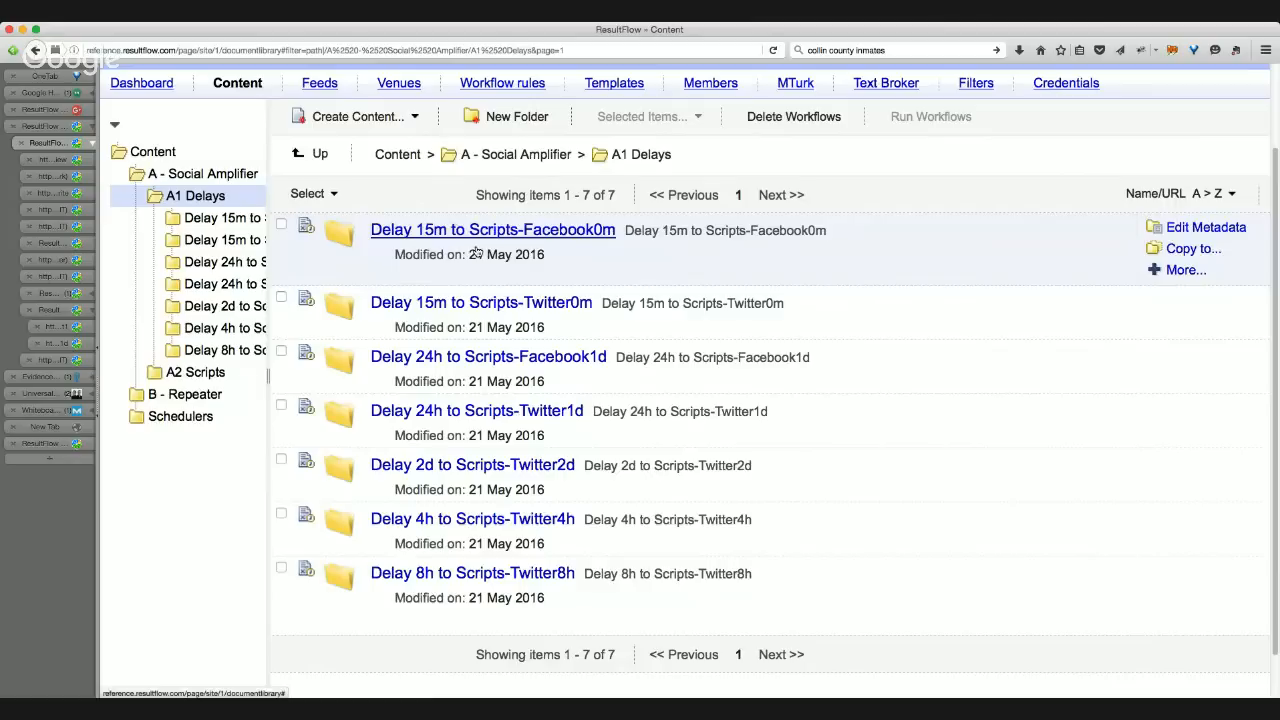
- Open A2 Scripts, widen the folder tree to fit the full folder names, and open FacebookShare0m to Schedulers-Facebook
{"action": "left_click", "coordinate": [211, 373]}
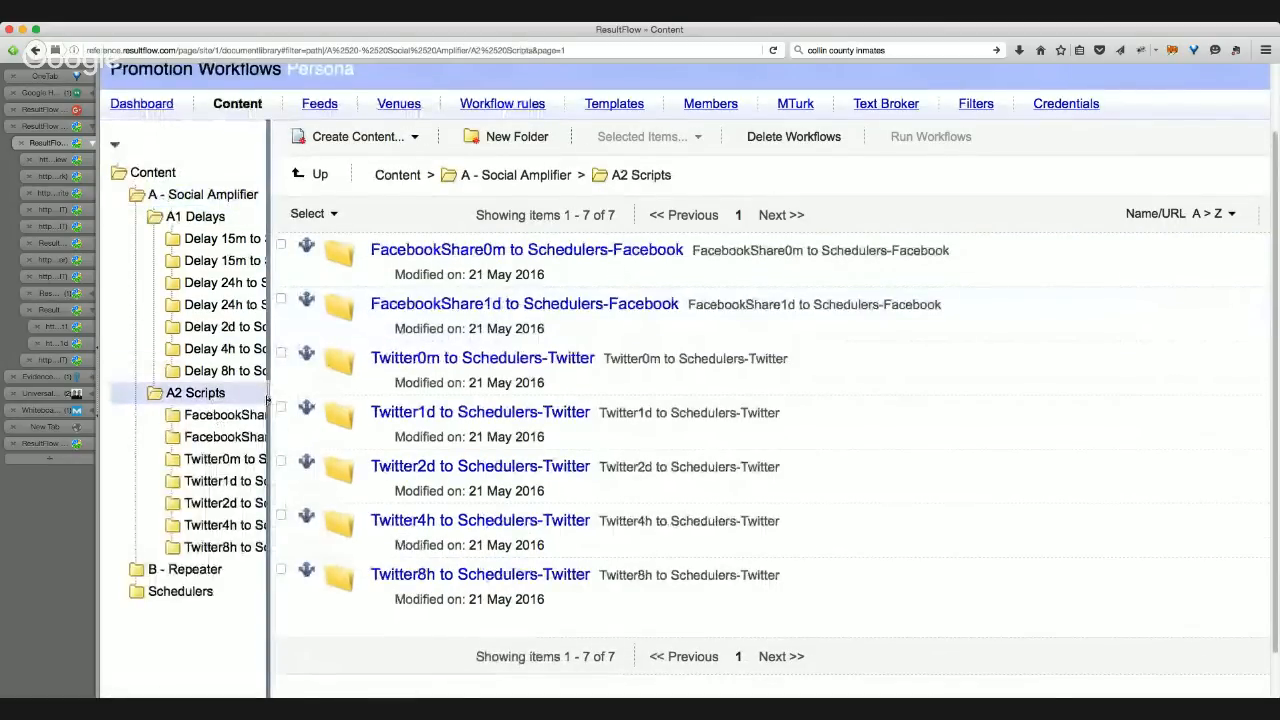
{"action": "mouse_move", "coordinate": [316, 401]}
{"action": "left_click_drag", "start_coordinate": [328, 401], "coordinate": [469, 413]}
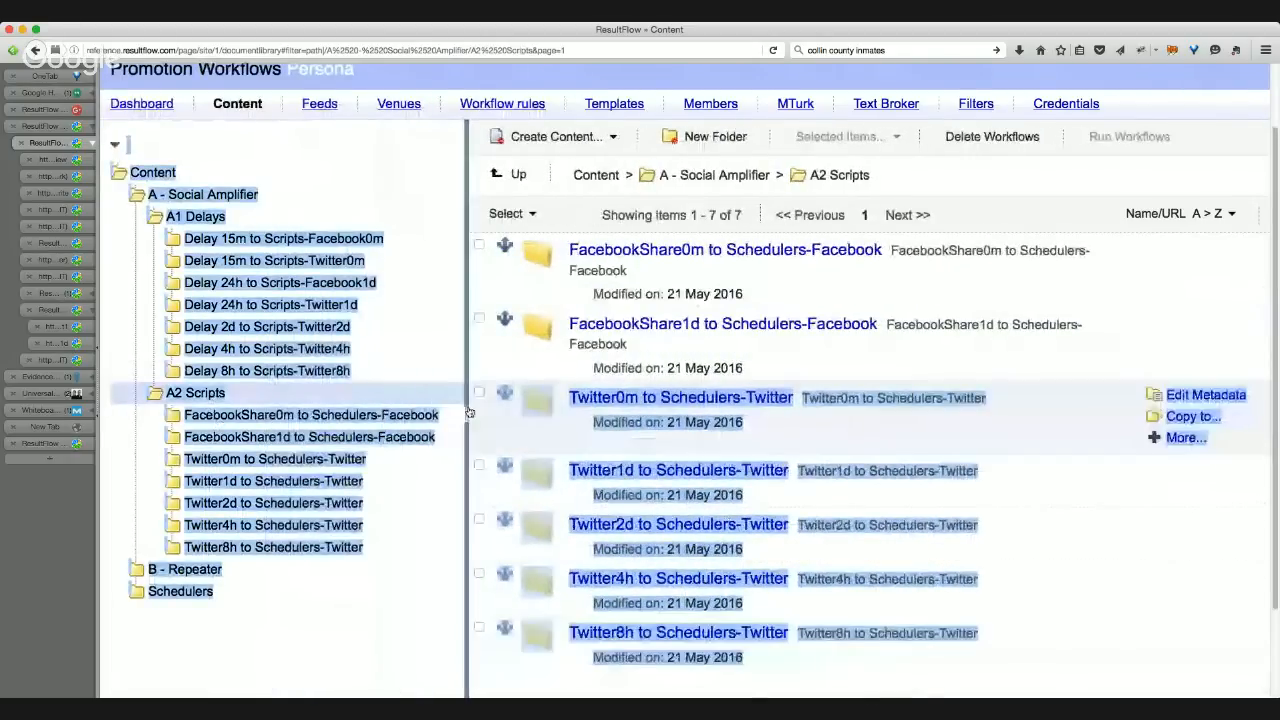
{"action": "left_click", "coordinate": [277, 420]}
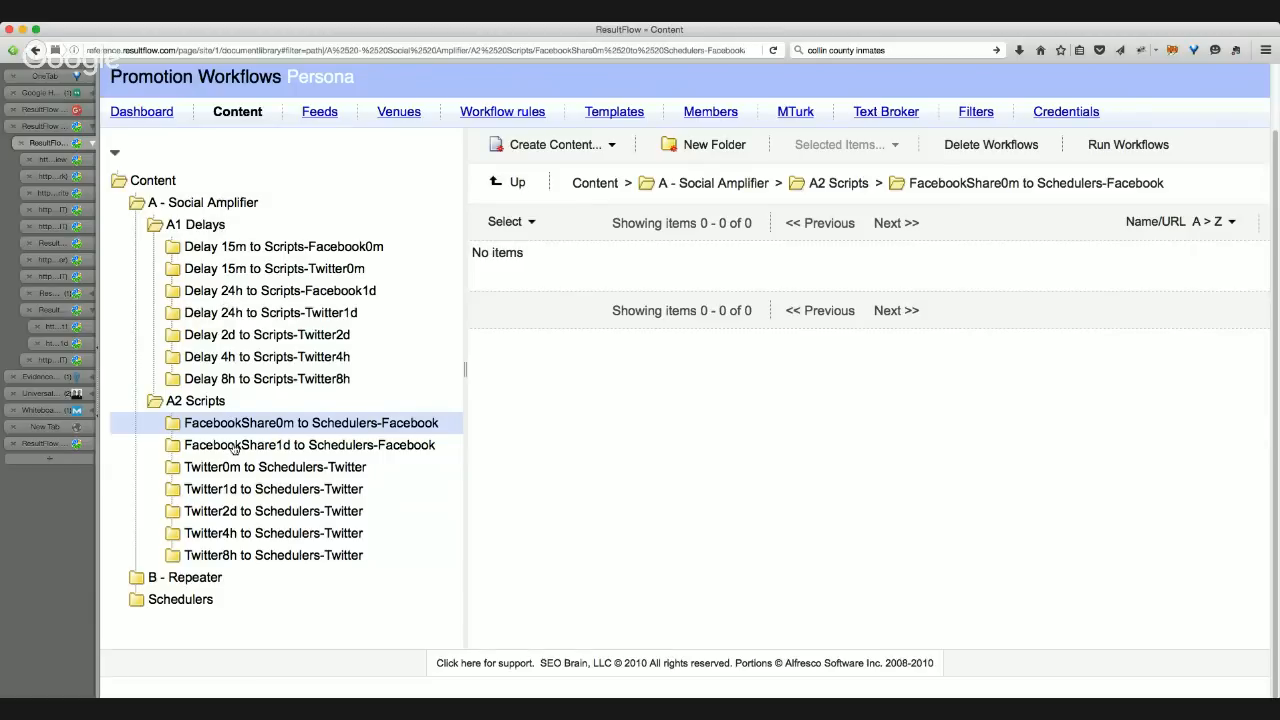
- Browse the 24h Facebook, 24h Twitter and 4h Twitter delay folders under A - Social Amplifier, then return to the A1 Delays list
{"action": "left_click", "coordinate": [201, 206]}
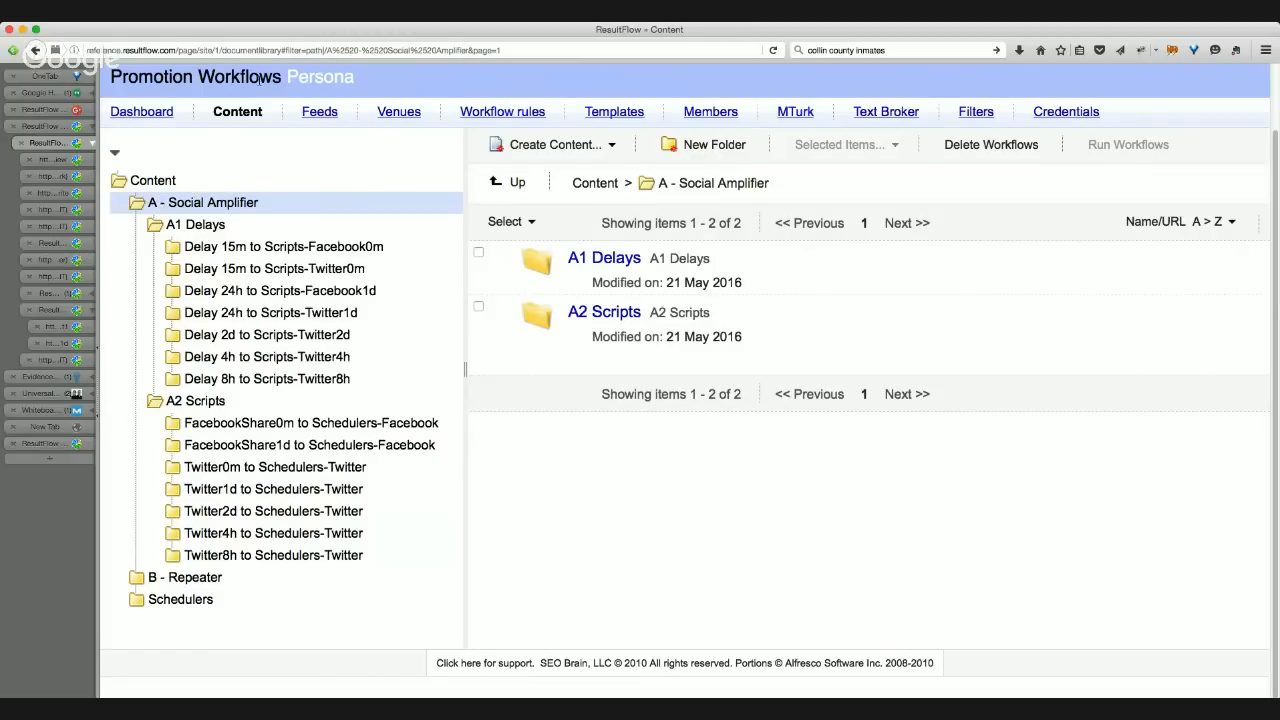
{"action": "left_click", "coordinate": [300, 290]}
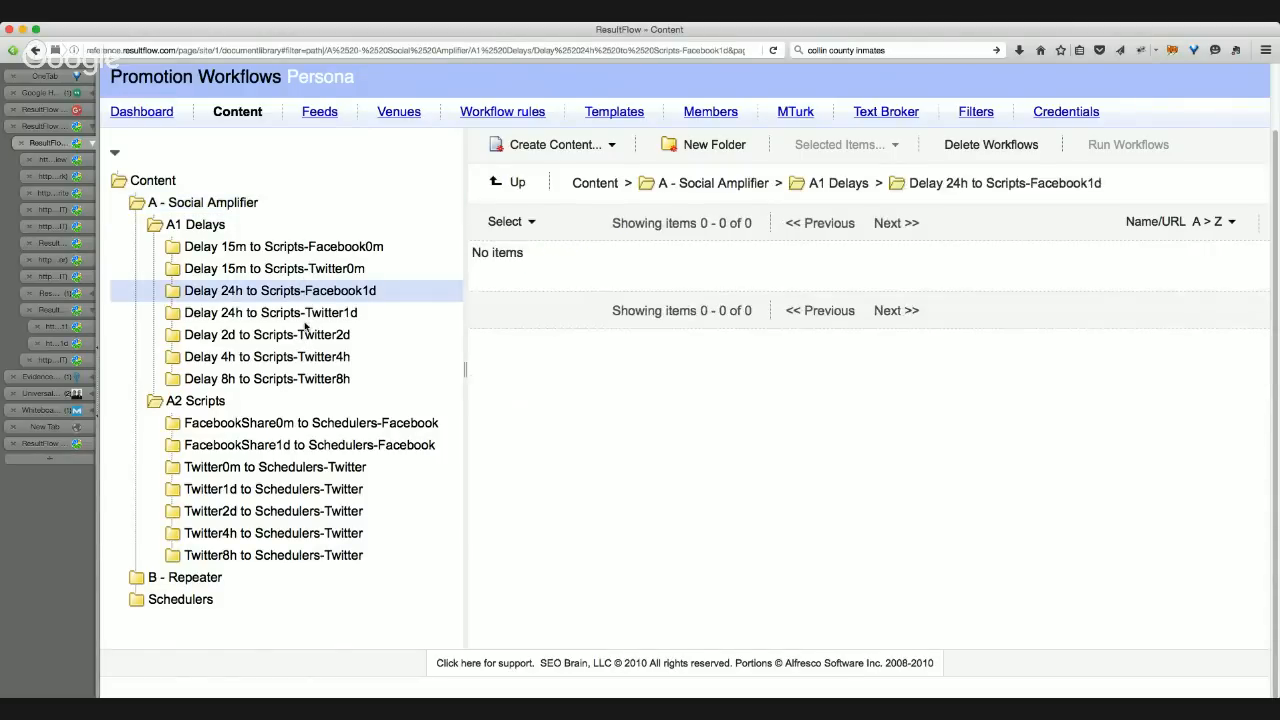
{"action": "left_click", "coordinate": [305, 316]}
{"action": "left_click", "coordinate": [305, 356]}
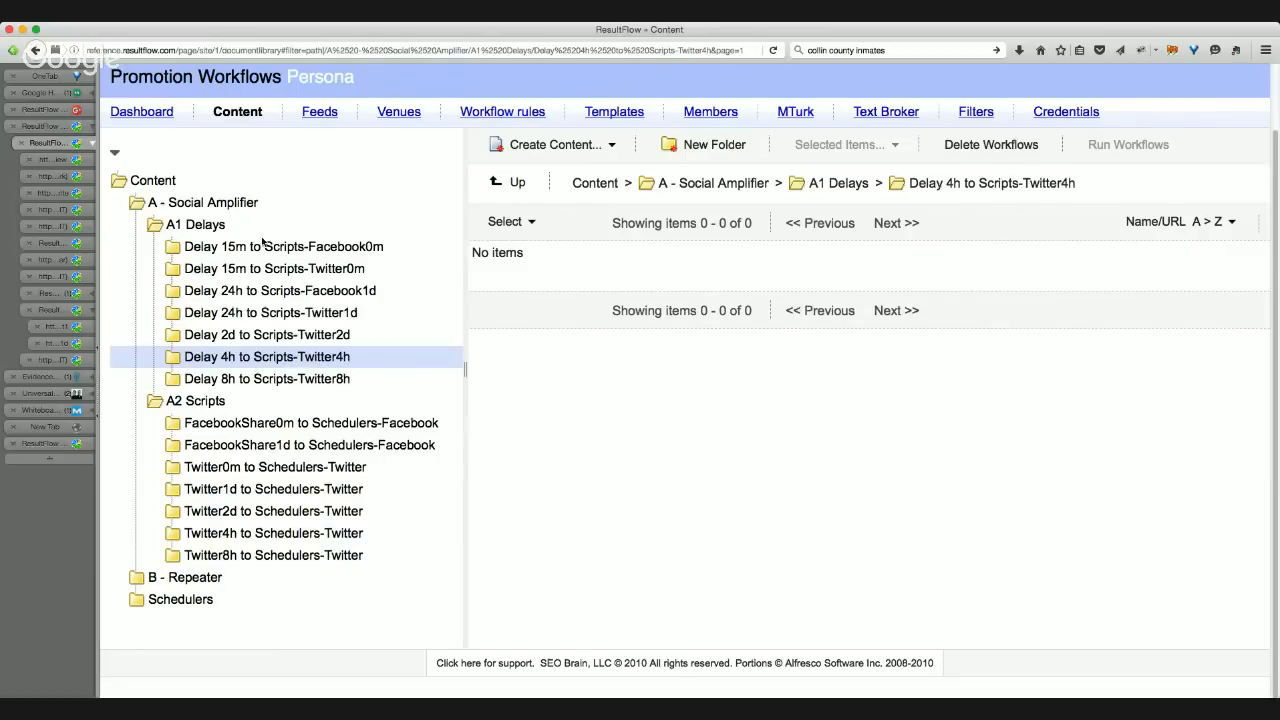
{"action": "left_click", "coordinate": [222, 228]}
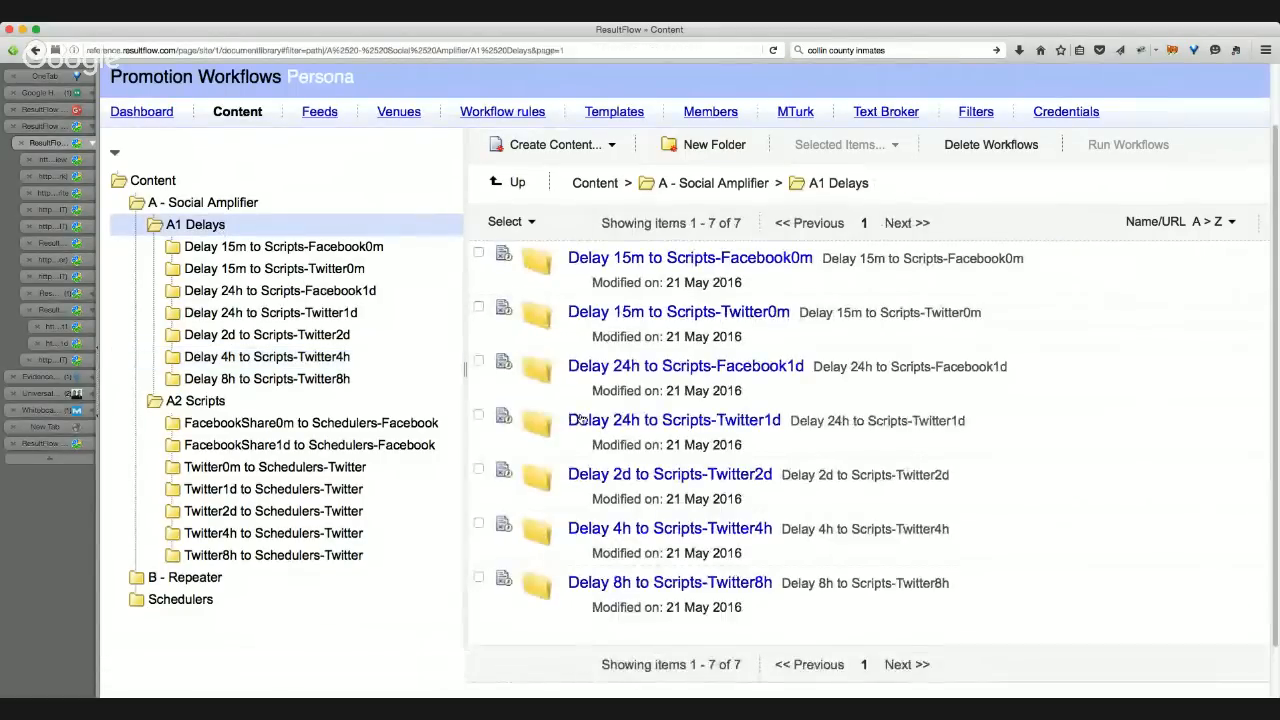
- View the form for a new folder inside A1 Delays and dismiss it without creating one
{"action": "mouse_move", "coordinate": [614, 434]}
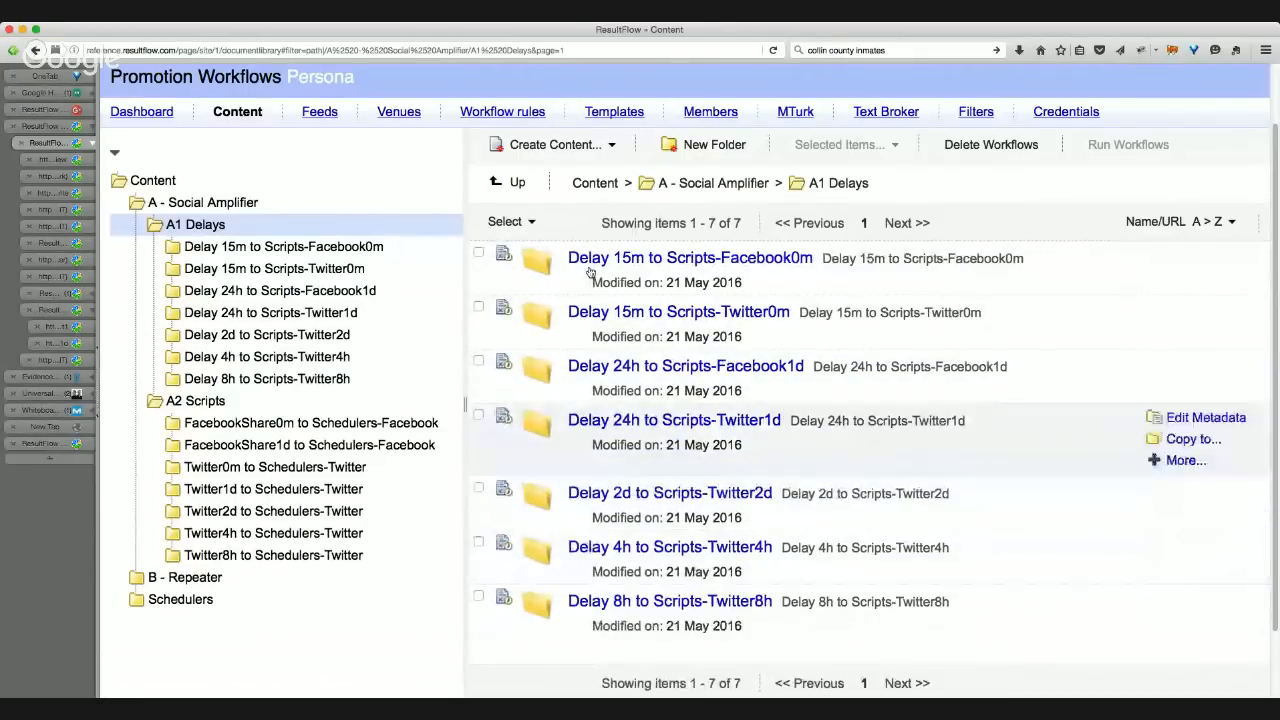
{"action": "left_click", "coordinate": [728, 146]}
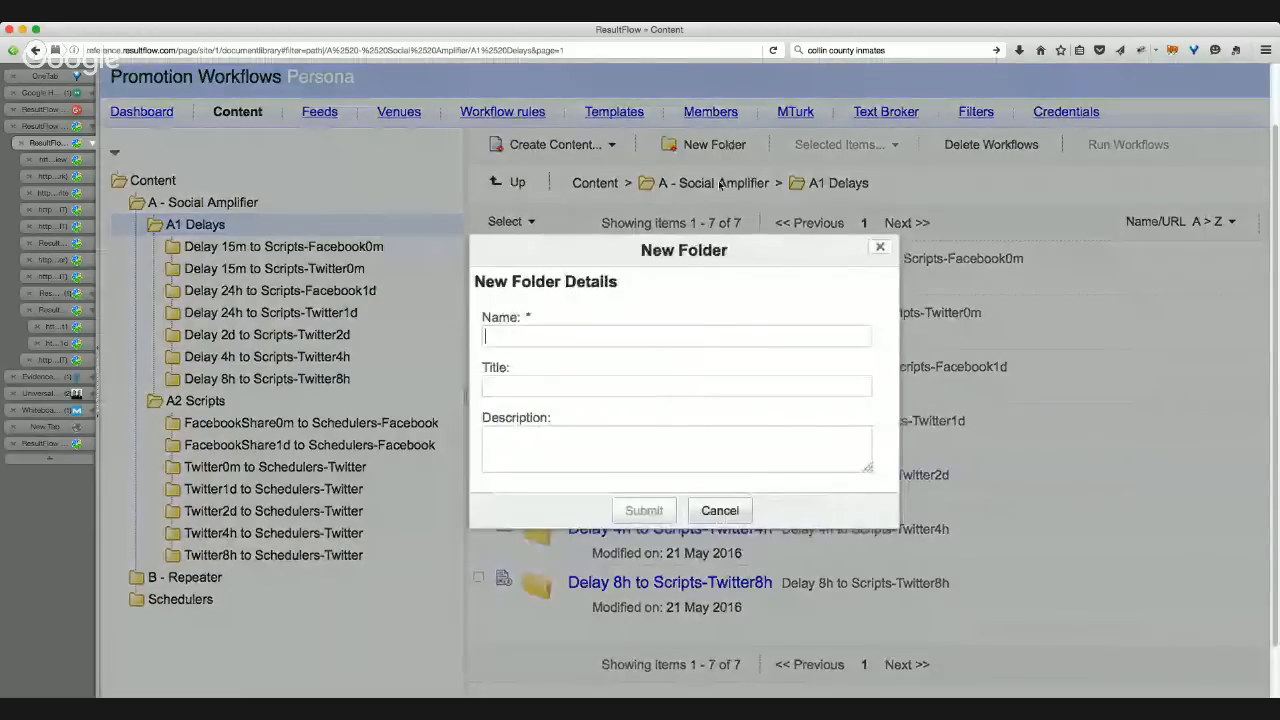
{"action": "left_click", "coordinate": [716, 510]}
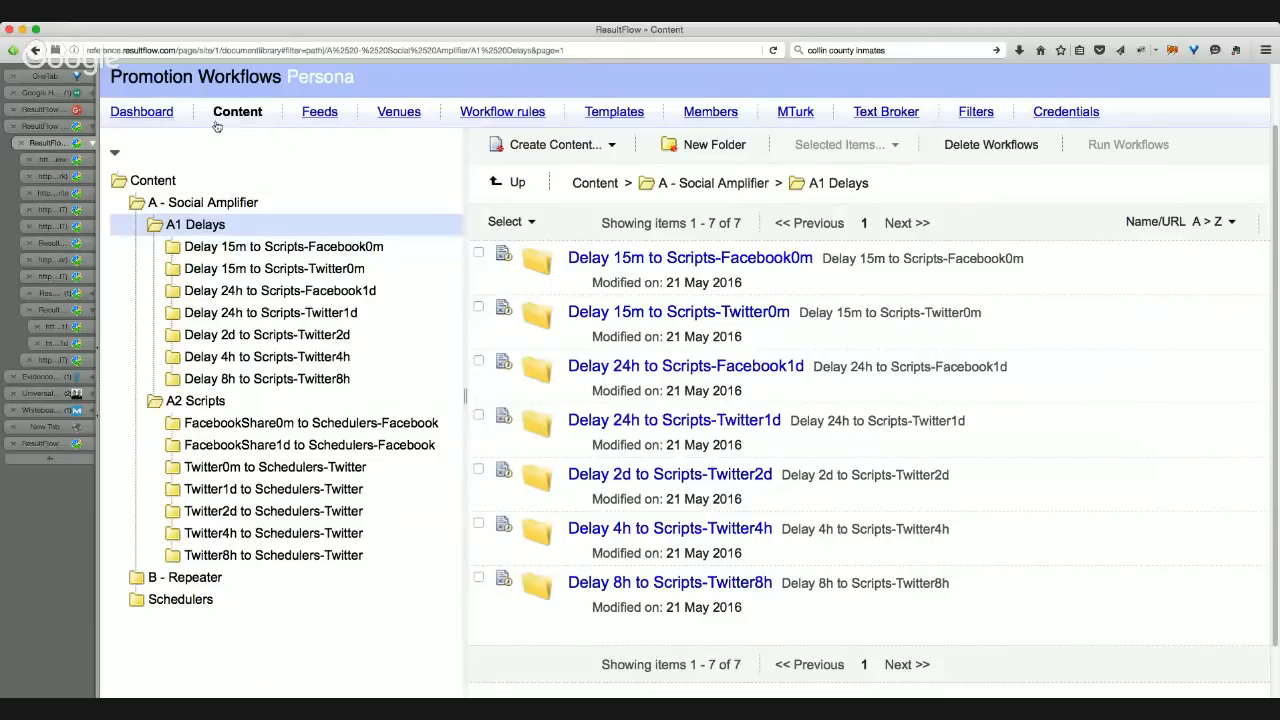
- View the persona dashboard and the personal dashboard, then reopen the Promotion Workflows persona and its content
{"action": "left_click", "coordinate": [150, 116]}
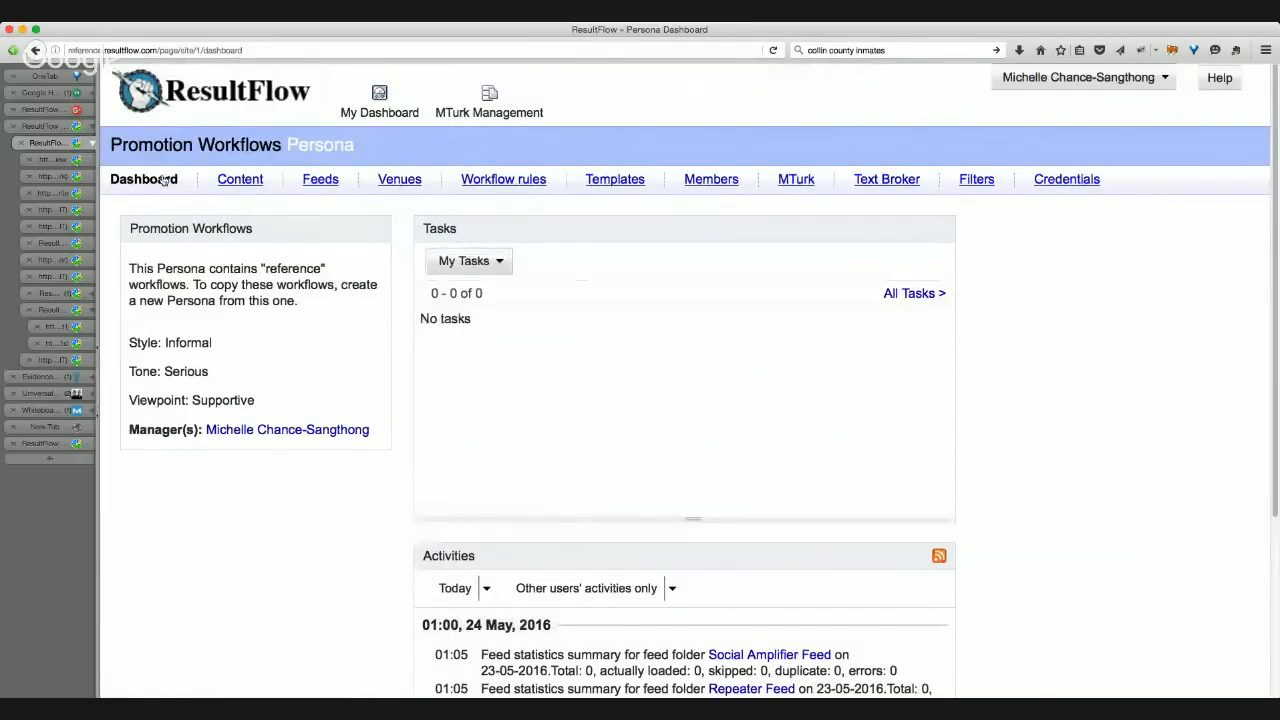
{"action": "left_click", "coordinate": [384, 104]}
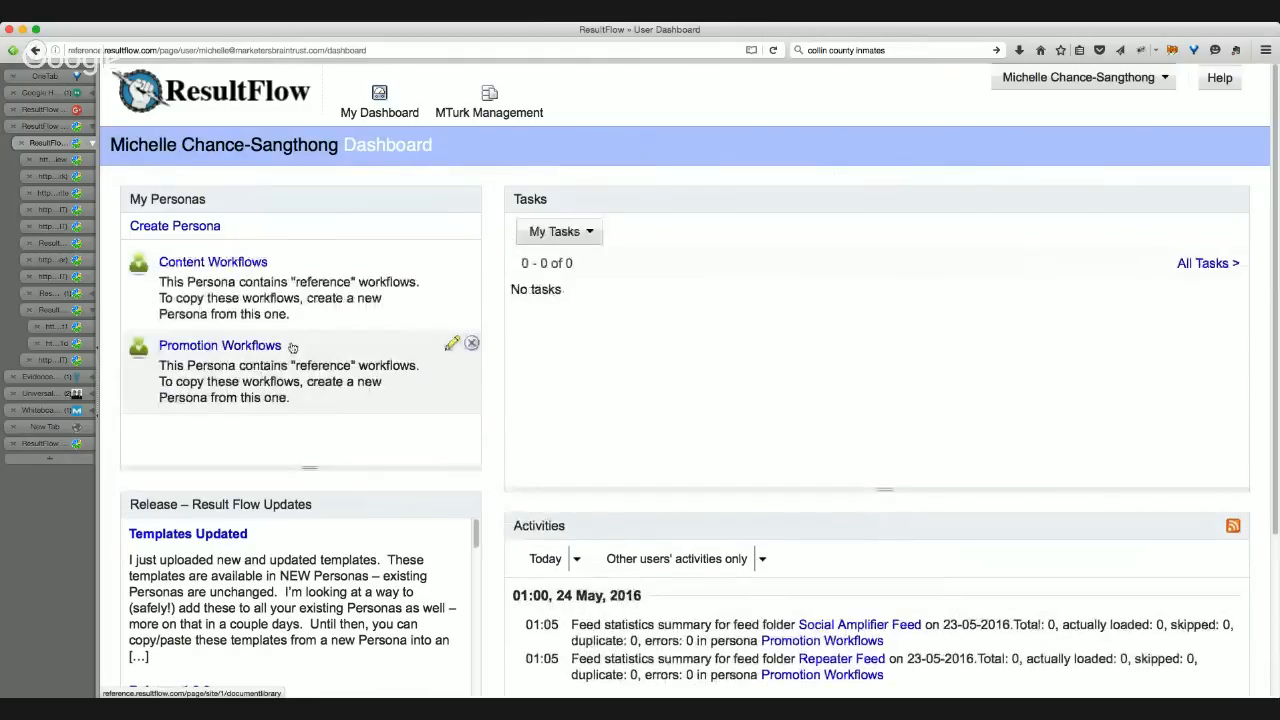
{"action": "left_click", "coordinate": [265, 348]}
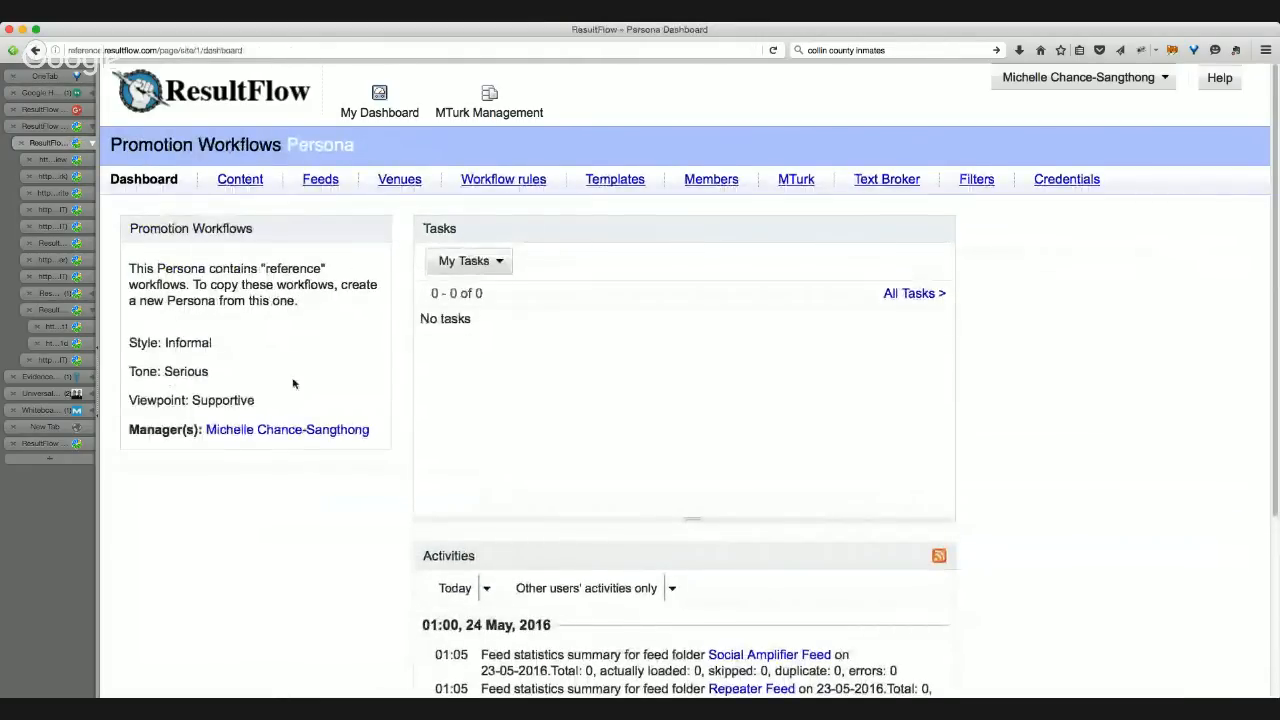
{"action": "left_click", "coordinate": [258, 182]}
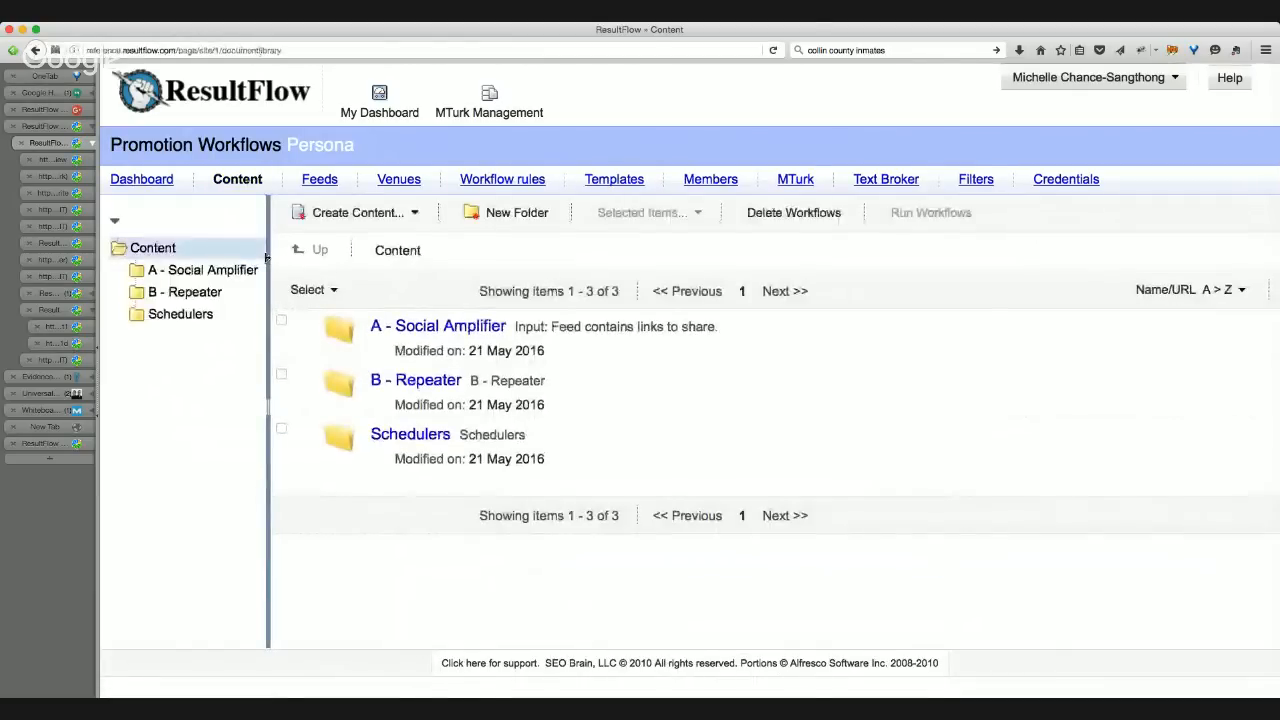
- Browse the B - Repeater folder and view the workflow rule details of B3 FacebookRepeat1 to Facebook Scheduler
{"action": "left_click", "coordinate": [193, 296]}
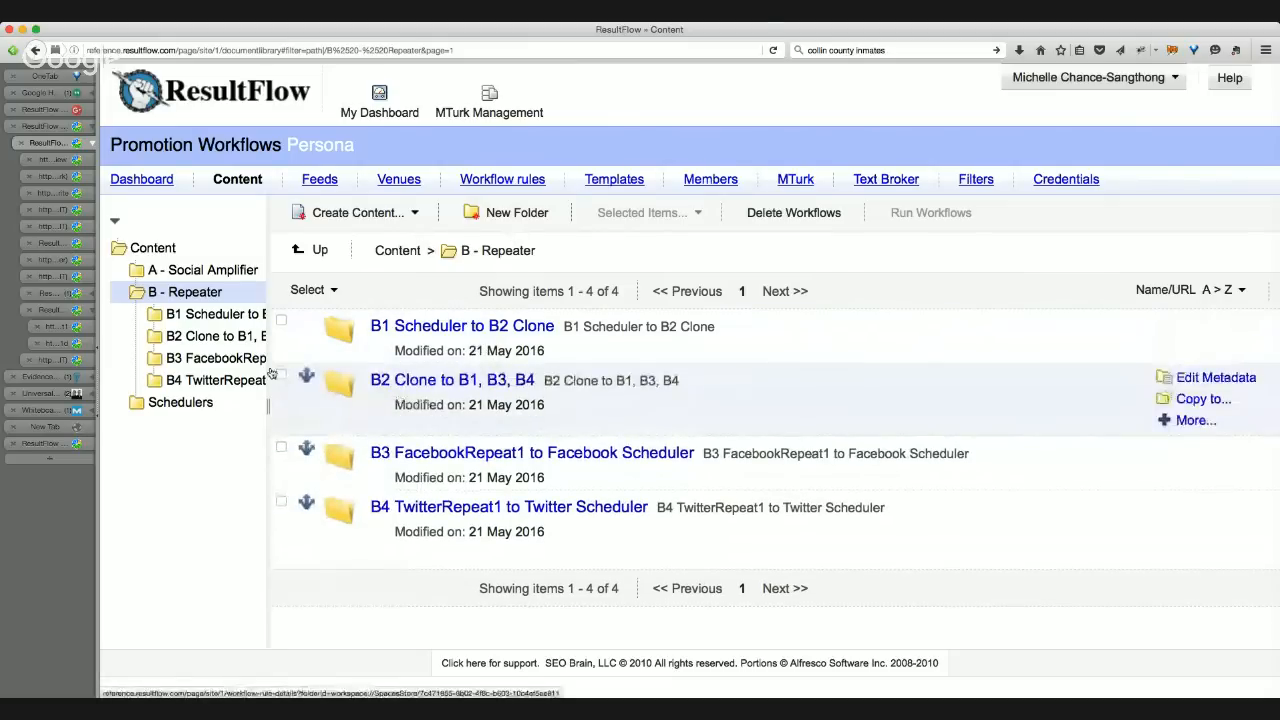
{"action": "left_click", "coordinate": [222, 360]}
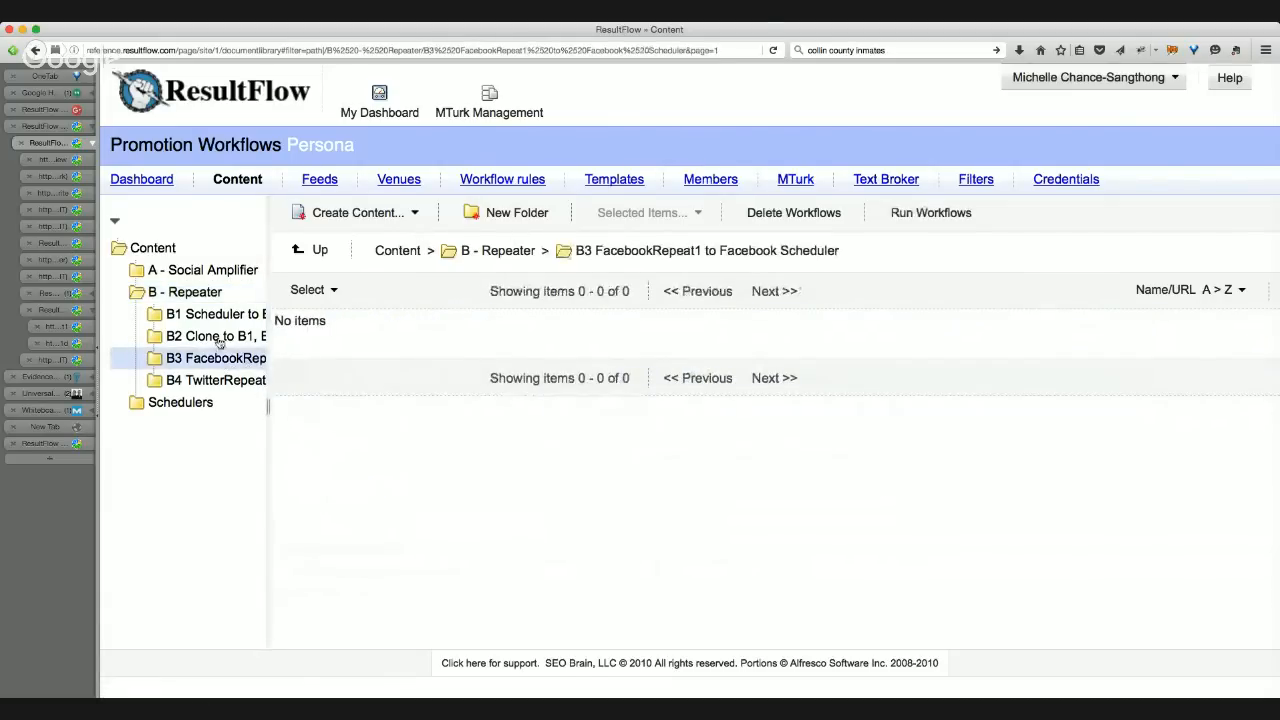
{"action": "left_click", "coordinate": [216, 296]}
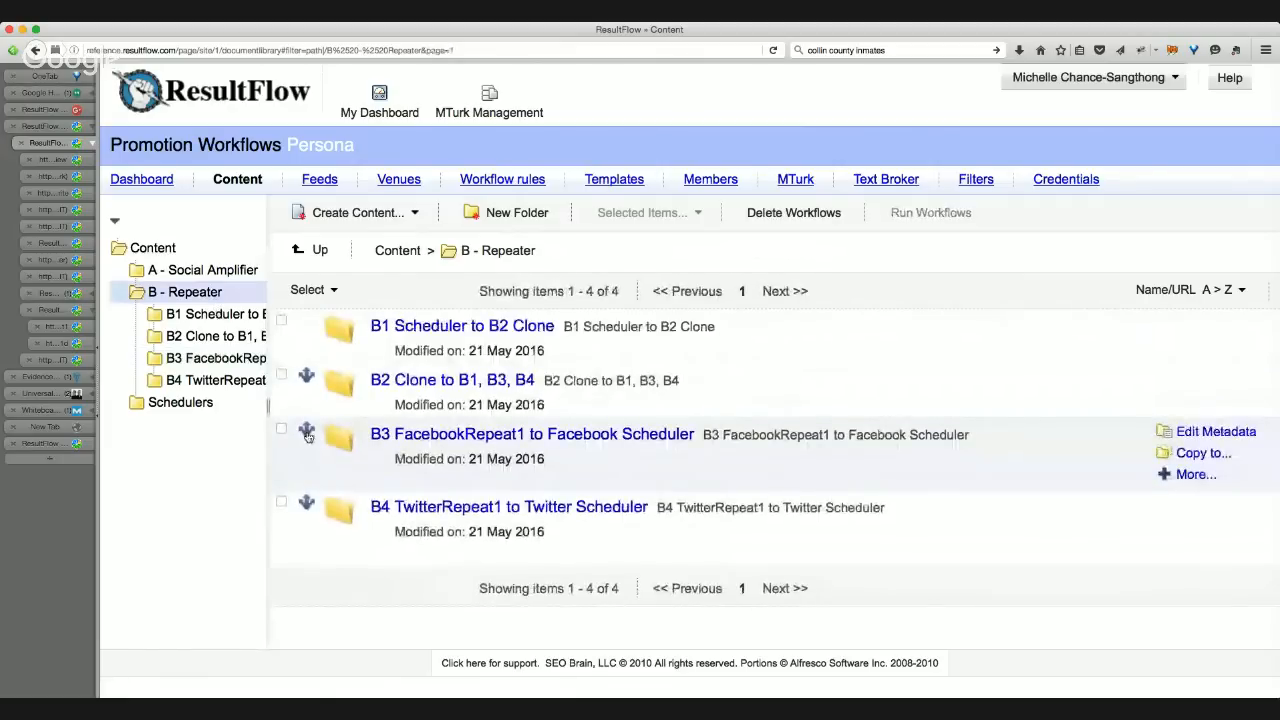
{"action": "left_click", "coordinate": [303, 433]}
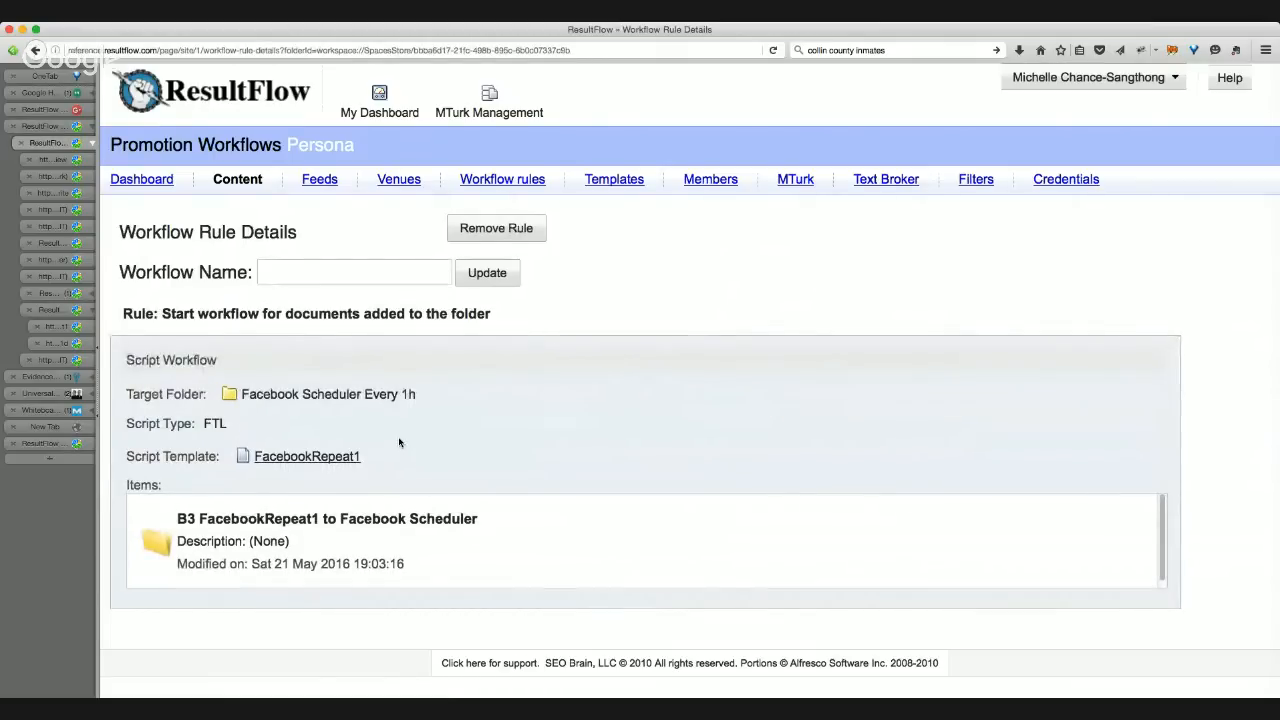
{"action": "left_click", "coordinate": [228, 192]}
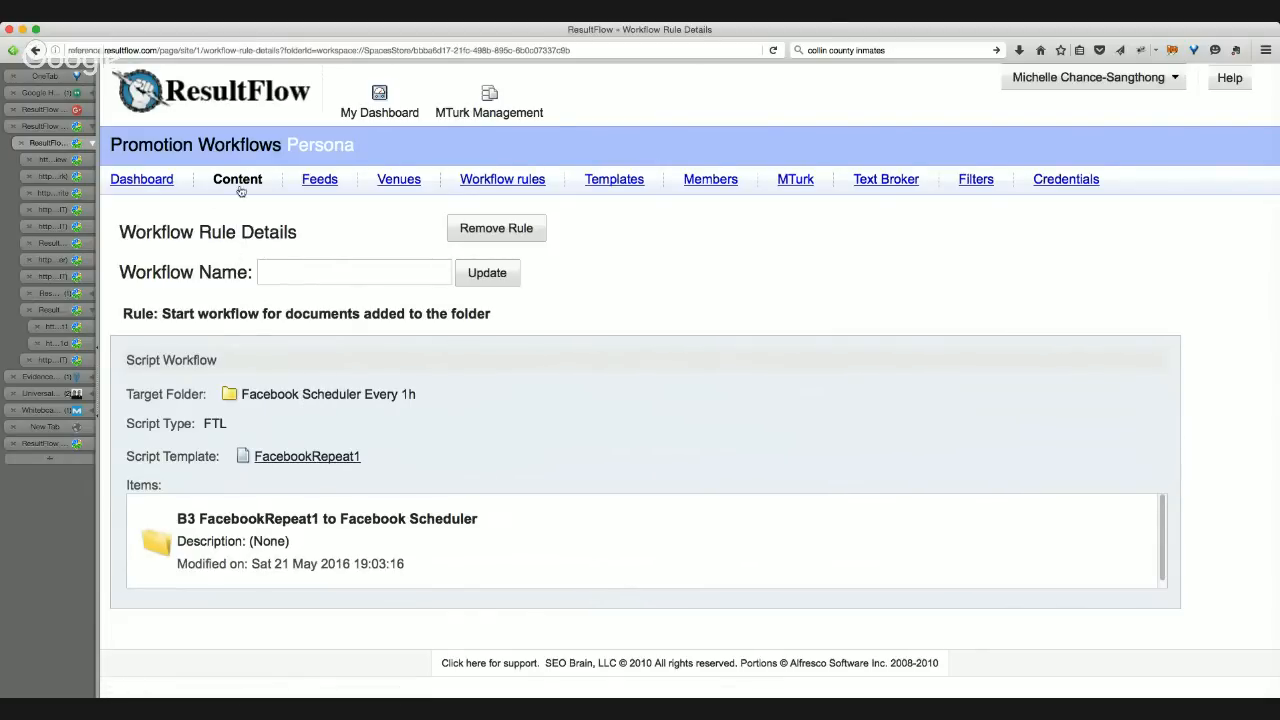
- View the Promotion Workflows persona's dashboard and return to the personal dashboard with the list of personas
{"action": "left_click", "coordinate": [146, 178]}
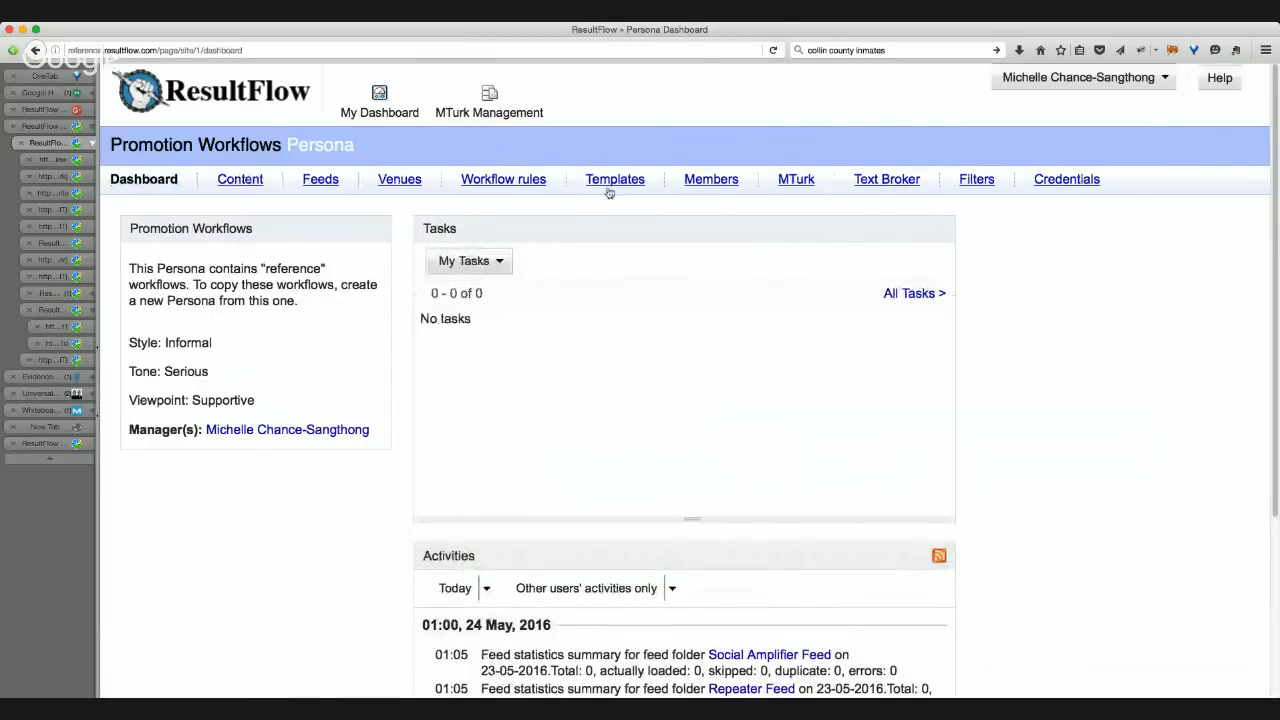
{"action": "left_click", "coordinate": [138, 186]}
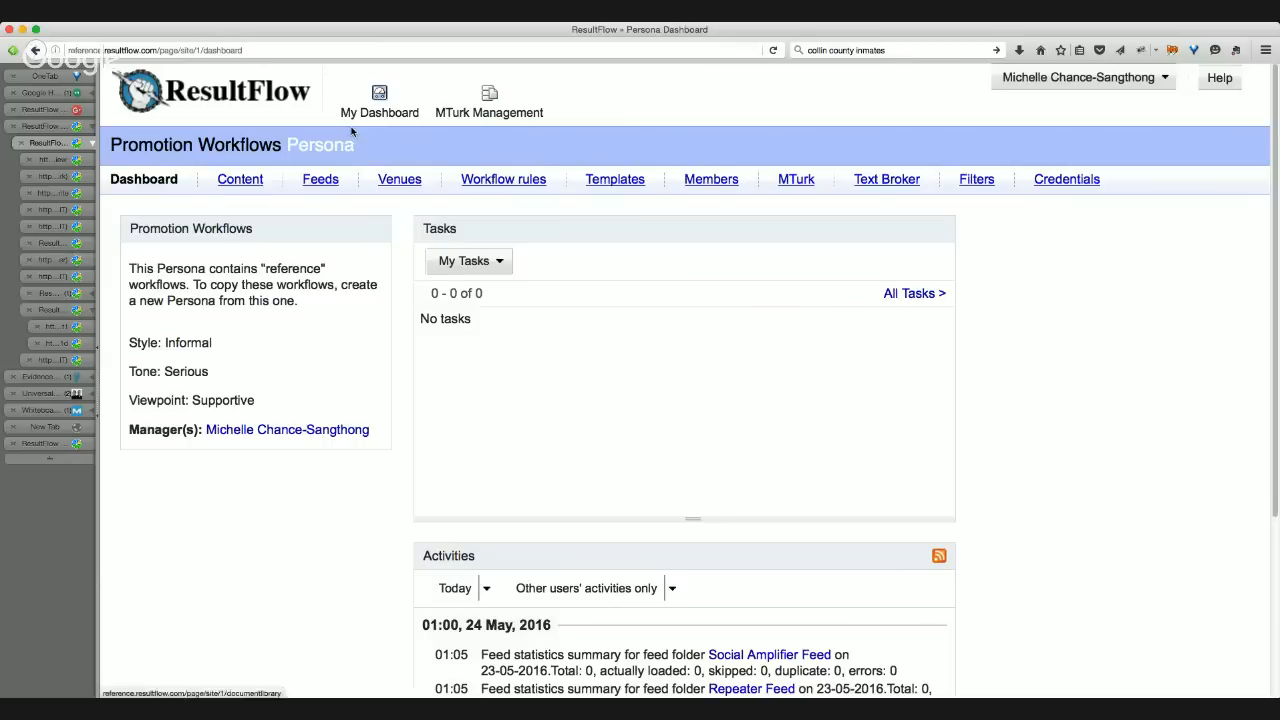
{"action": "left_click", "coordinate": [381, 99]}
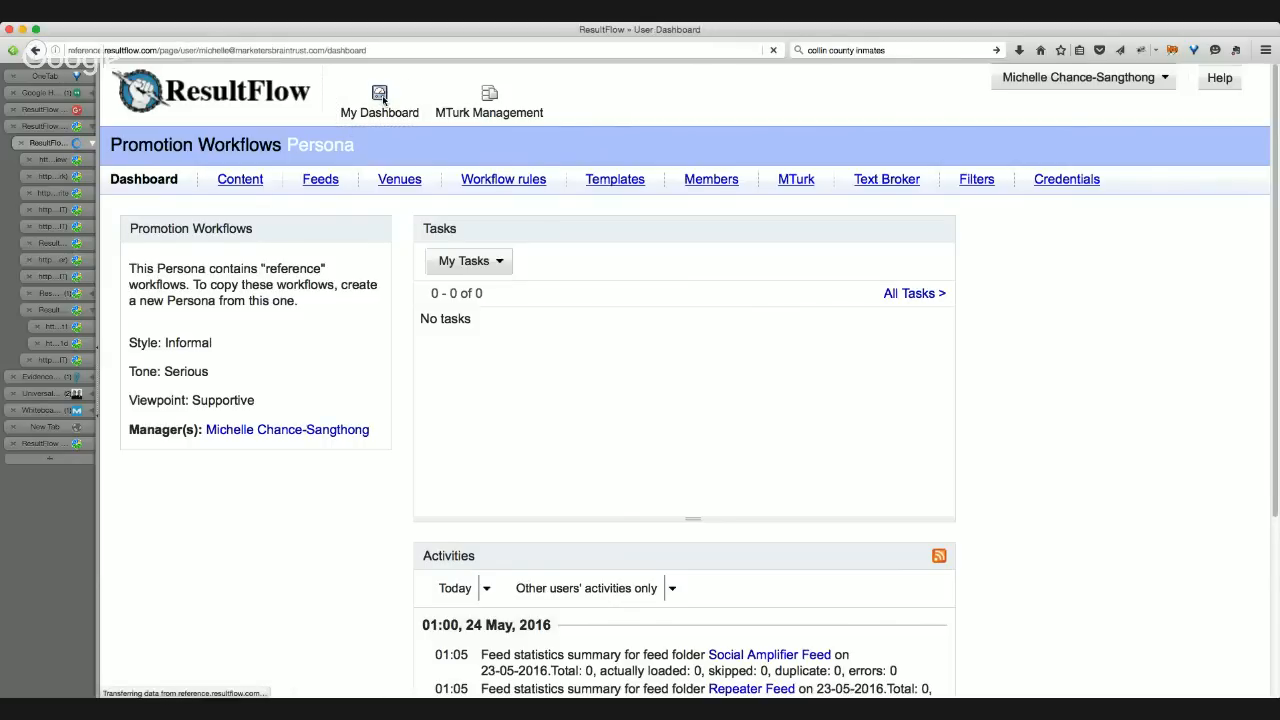
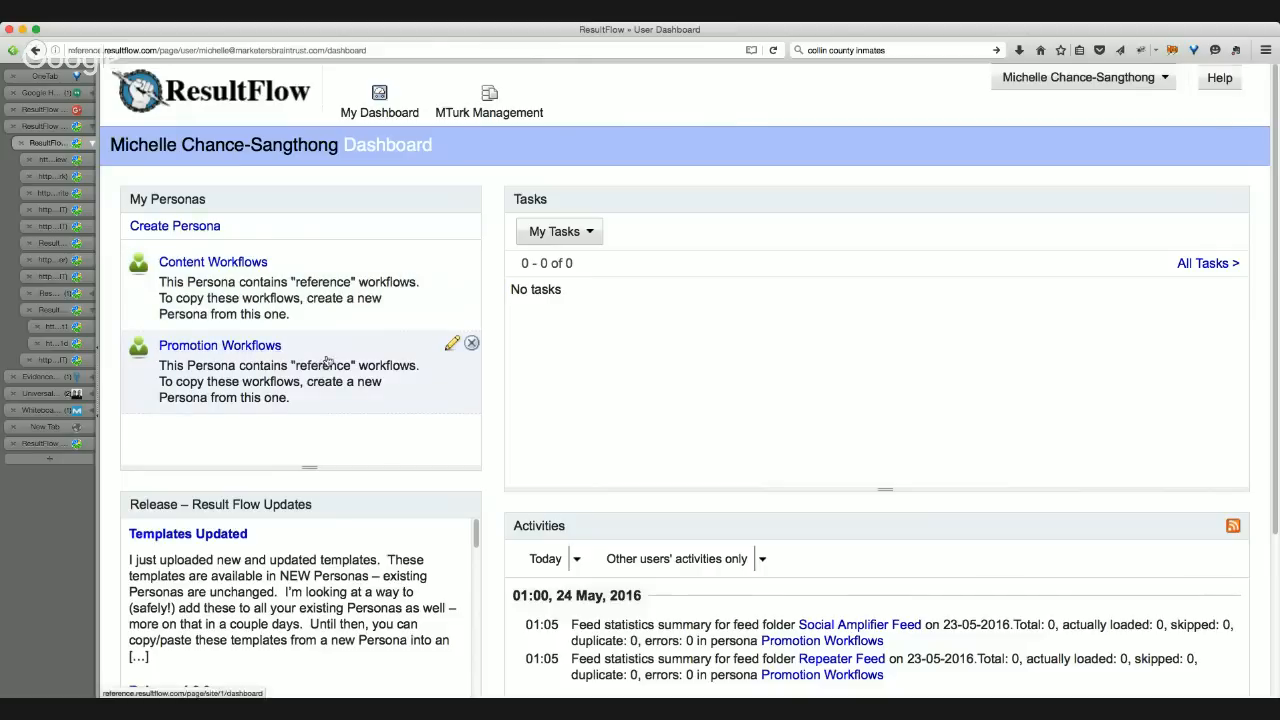
- Create a persona named Operation Foghorn Leghorn, copied from Promotion Workflows
{"action": "left_click", "coordinate": [205, 229]}
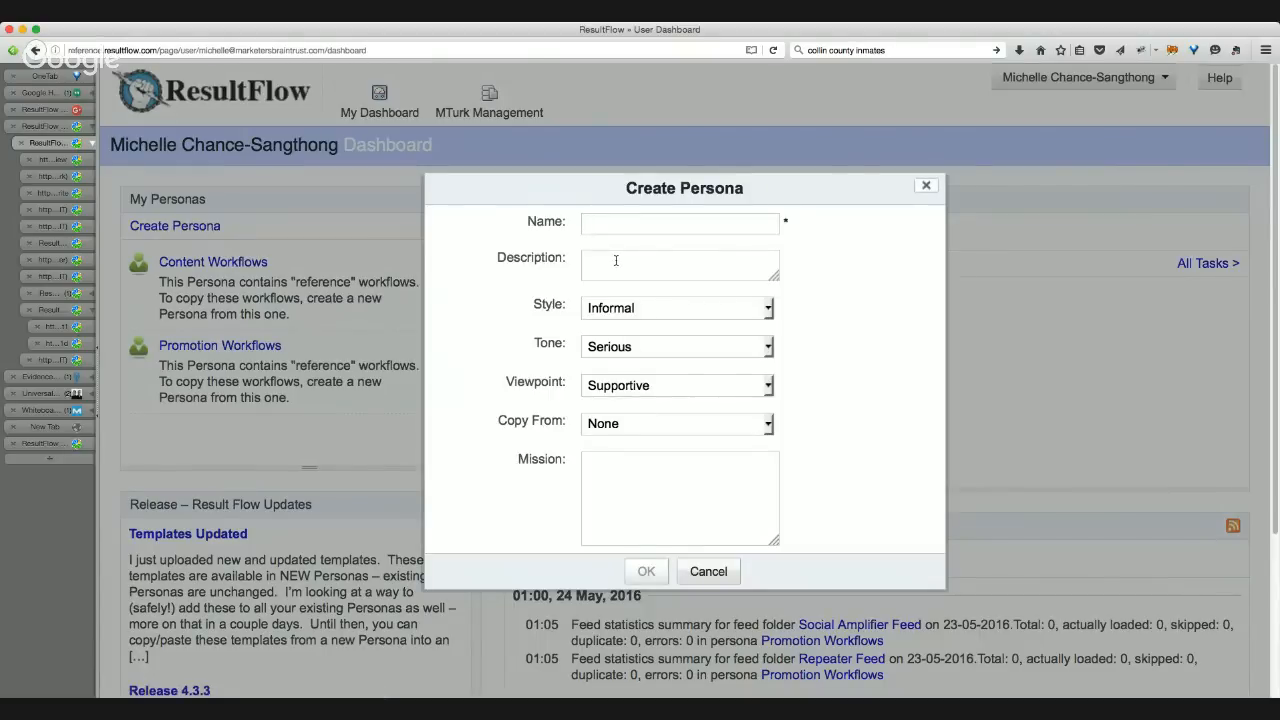
{"action": "type", "text": "Operatiomn"}
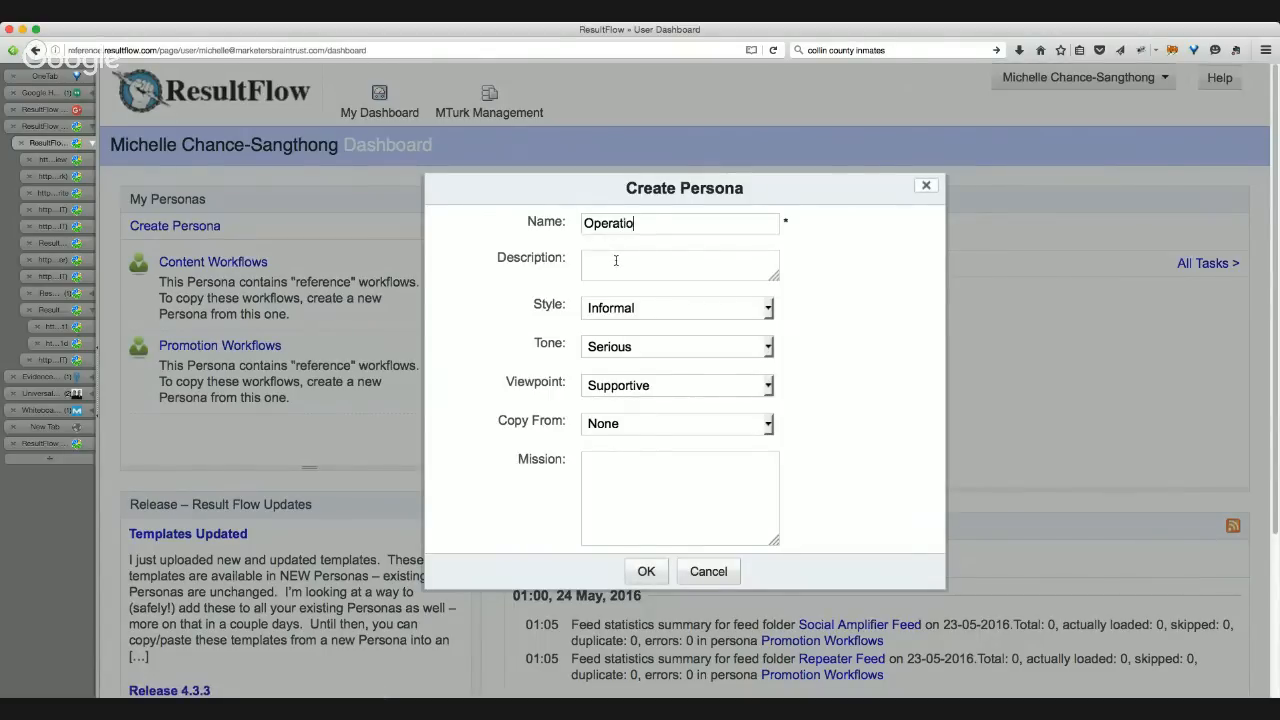
{"action": "key", "text": "BackSpace"}
{"action": "key", "text": "BackSpace"}
{"action": "type", "text": "n Foghorn Leghorn"}
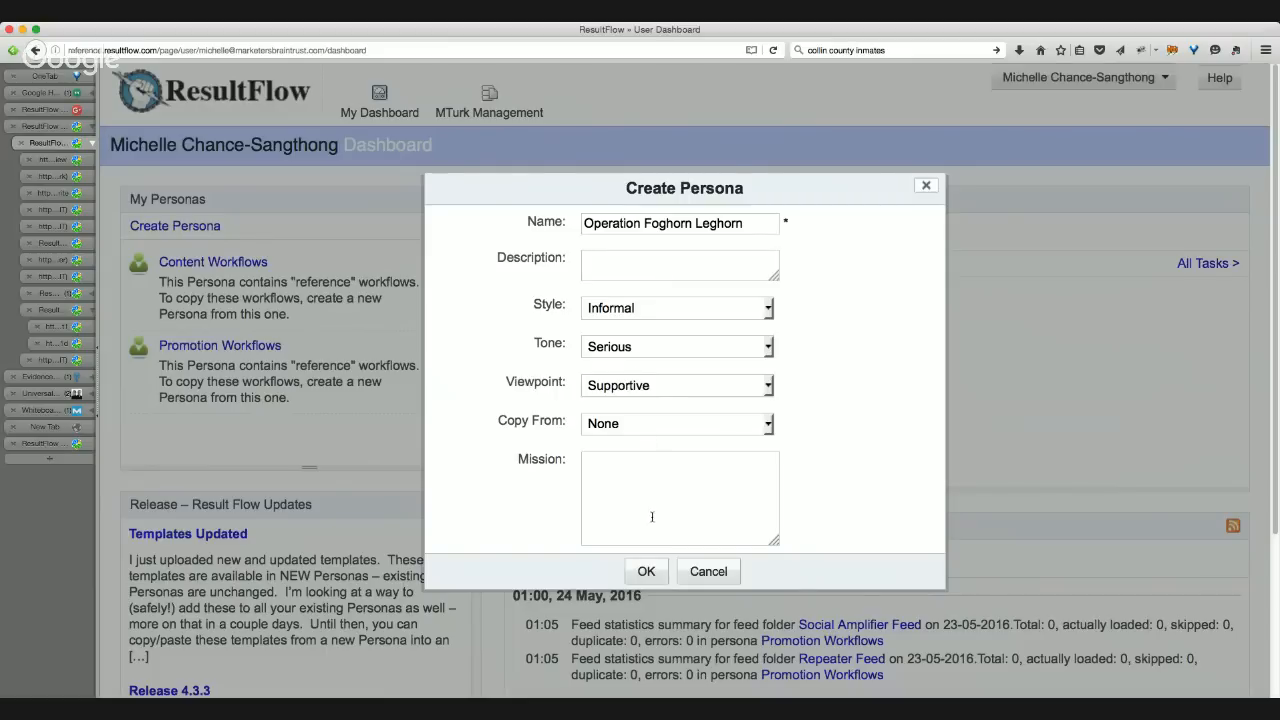
{"action": "left_click", "coordinate": [655, 575]}
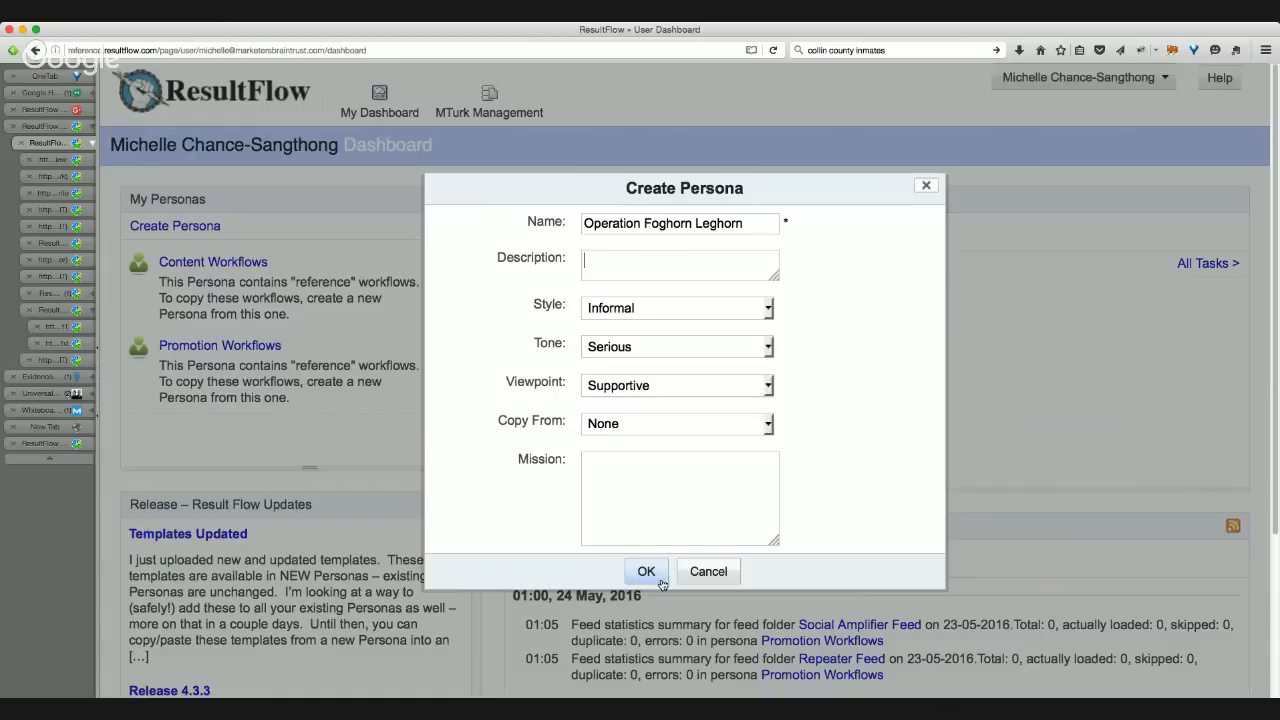
{"action": "left_click", "coordinate": [650, 579]}
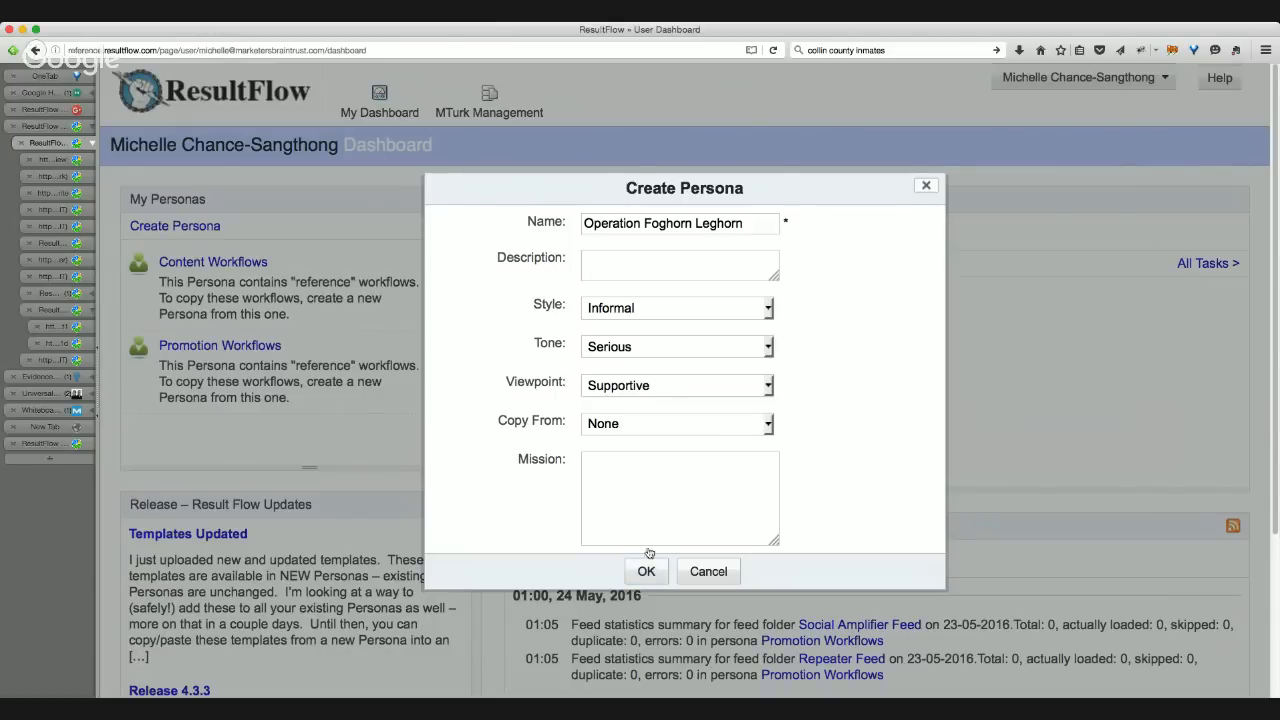
{"action": "left_click", "coordinate": [645, 422]}
{"action": "left_click", "coordinate": [650, 477]}
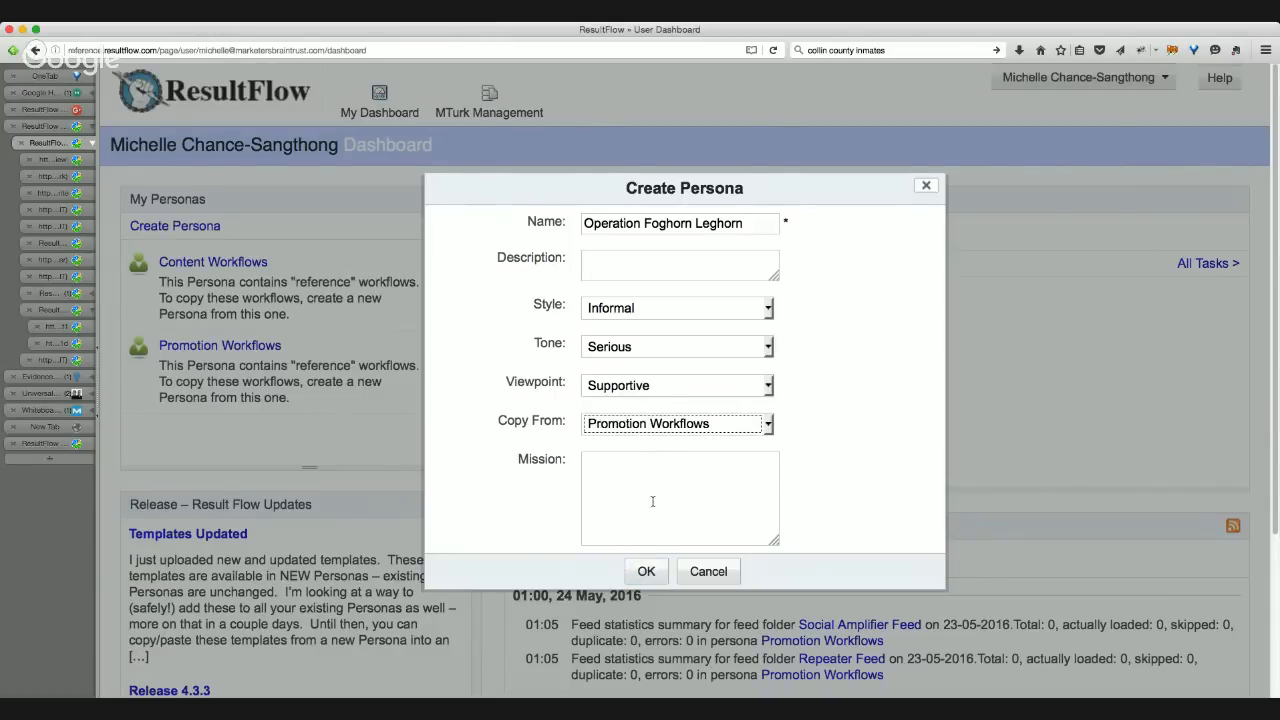
{"action": "left_click", "coordinate": [646, 571]}
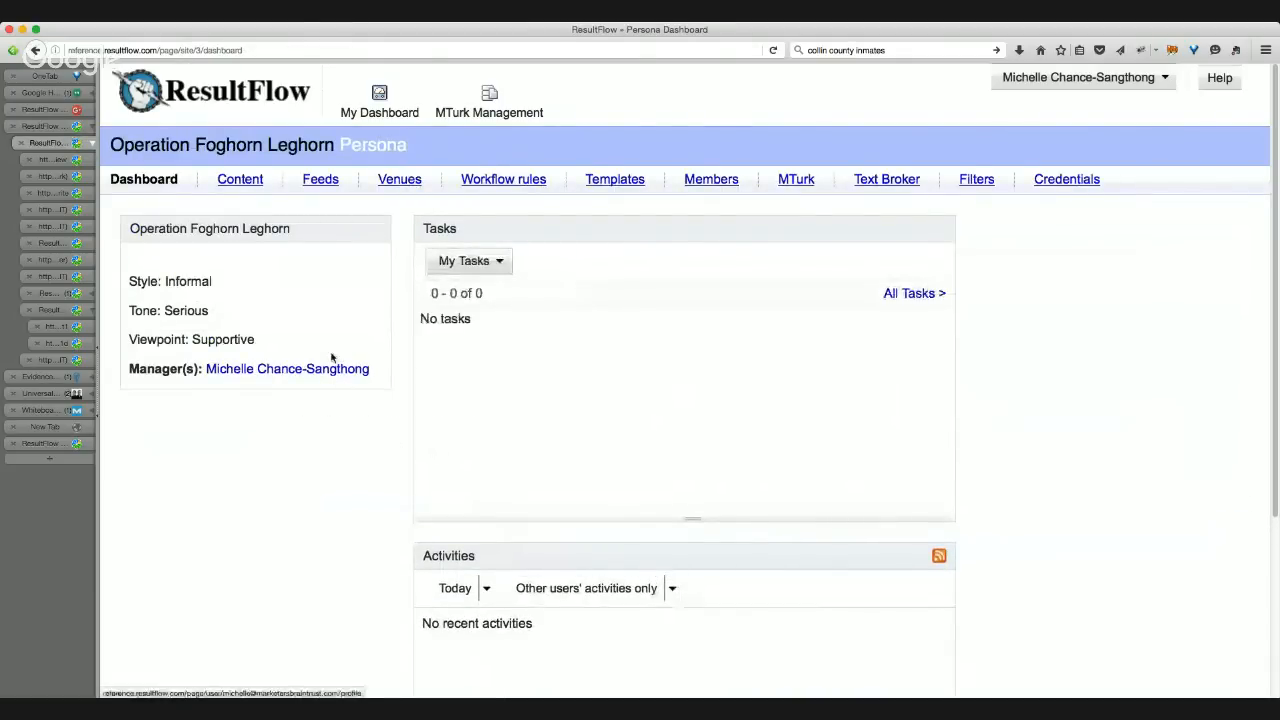
- Look through the new persona's content folders and feeds, and view the workflow rule details of Repeater Feed
{"action": "left_click", "coordinate": [239, 181]}
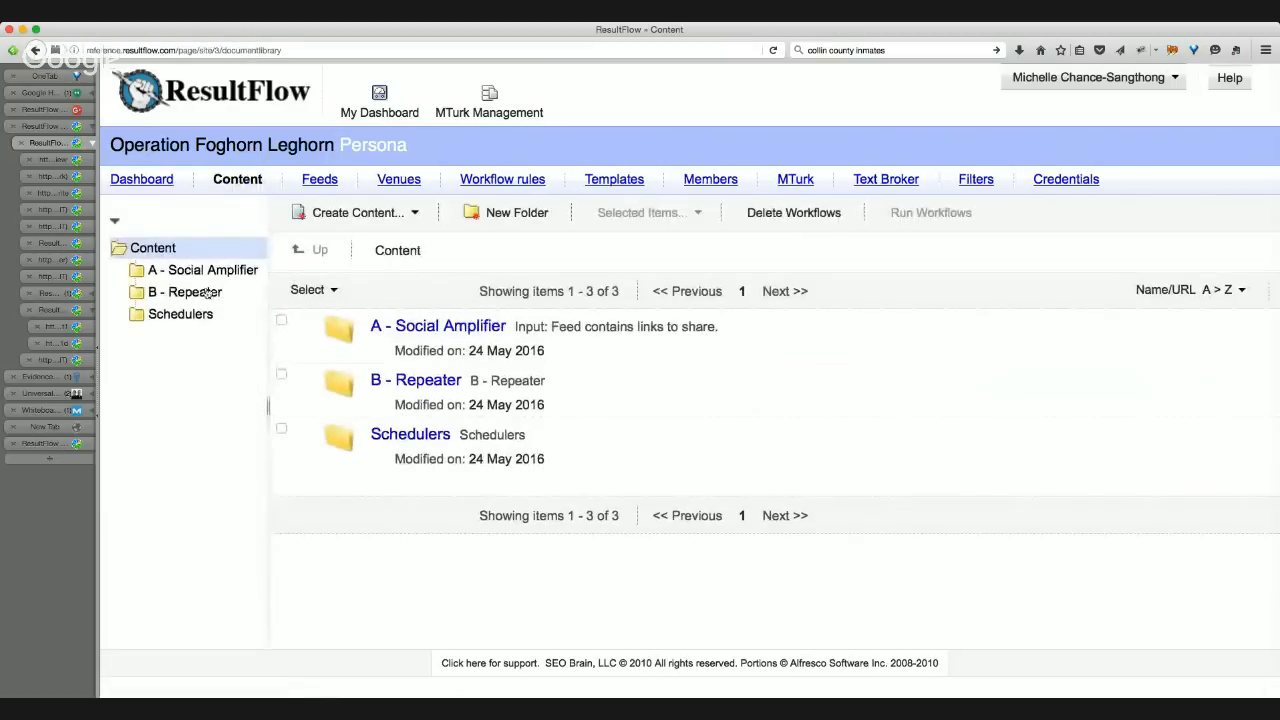
{"action": "mouse_move", "coordinate": [405, 349]}
{"action": "left_click", "coordinate": [328, 183]}
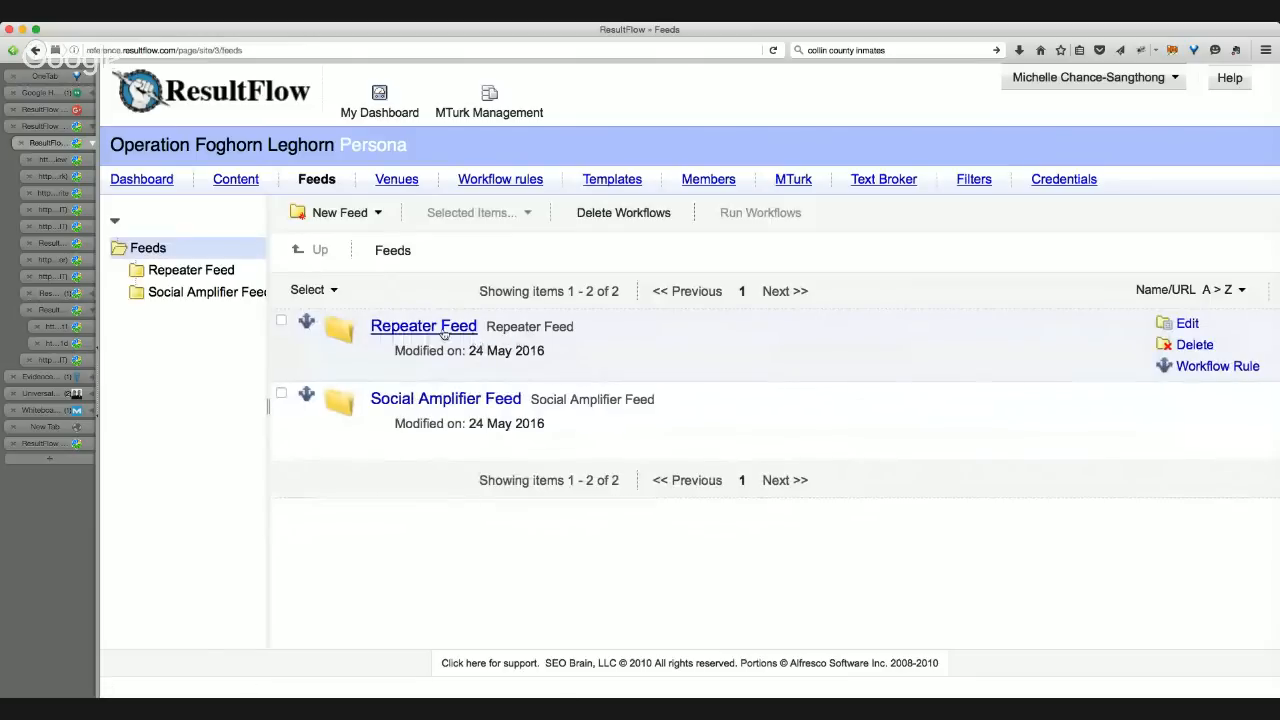
{"action": "left_click", "coordinate": [307, 324]}
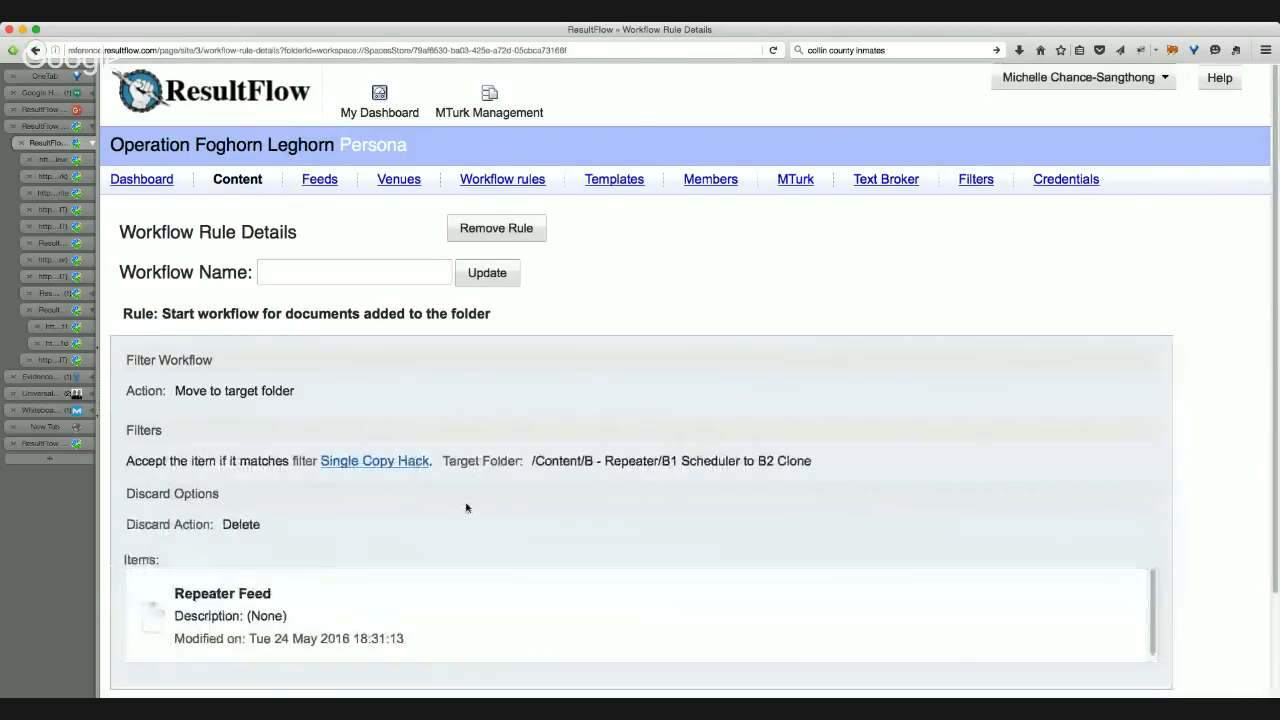
{"action": "scroll", "coordinate": [480, 470], "scroll_direction": "down", "scroll_amount": 2}
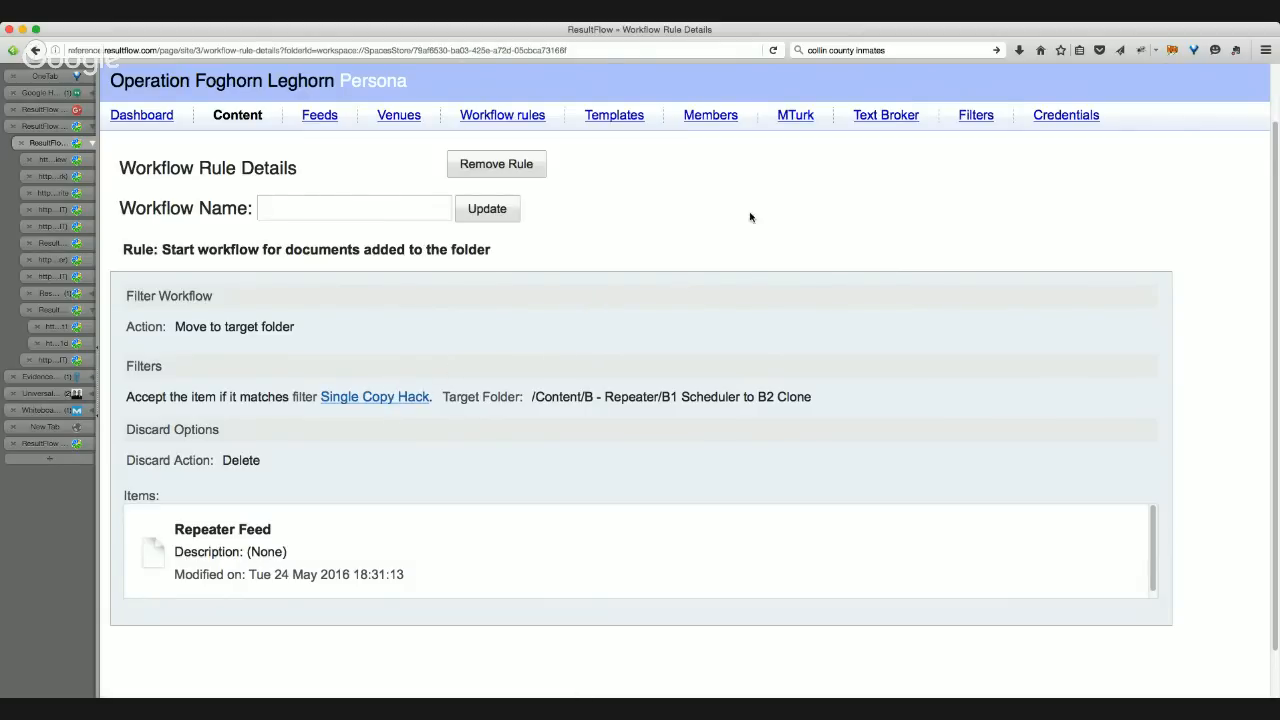
- Open the persona's filters in a separate browser tab and start a new filter named Whiteboard in Name
{"action": "middle_click", "coordinate": [977, 117]}
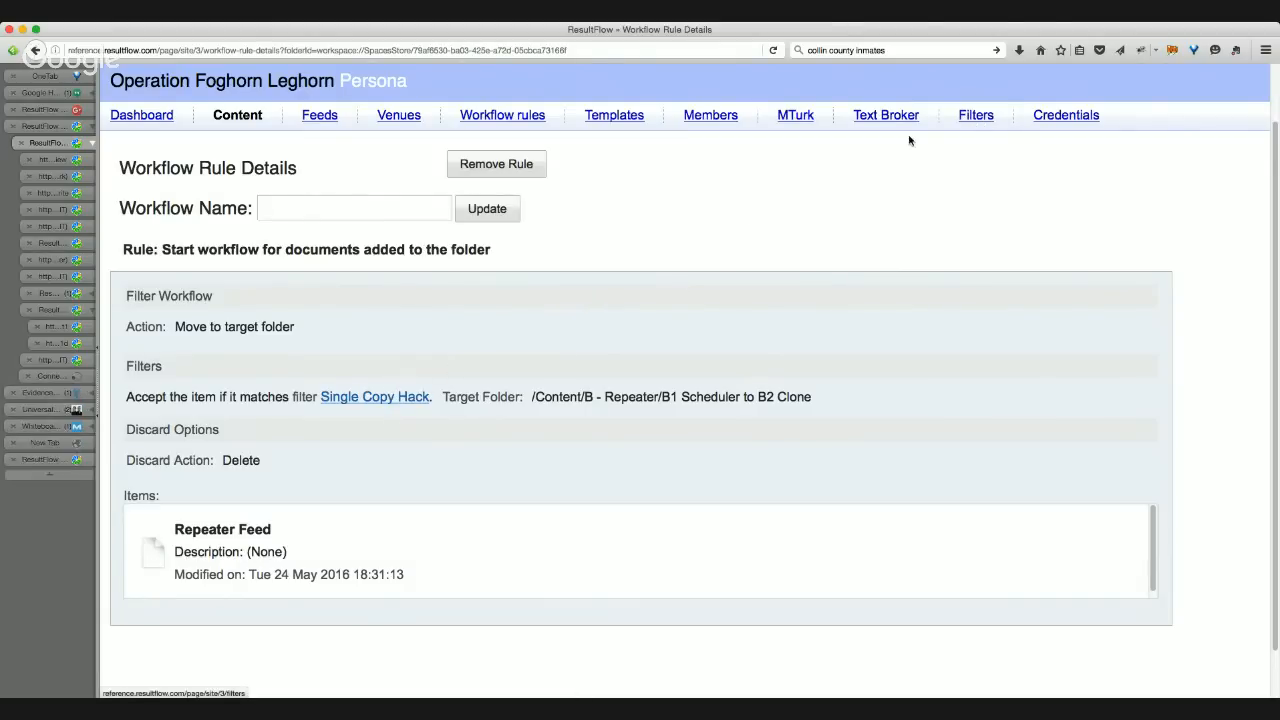
{"action": "left_click", "coordinate": [55, 376]}
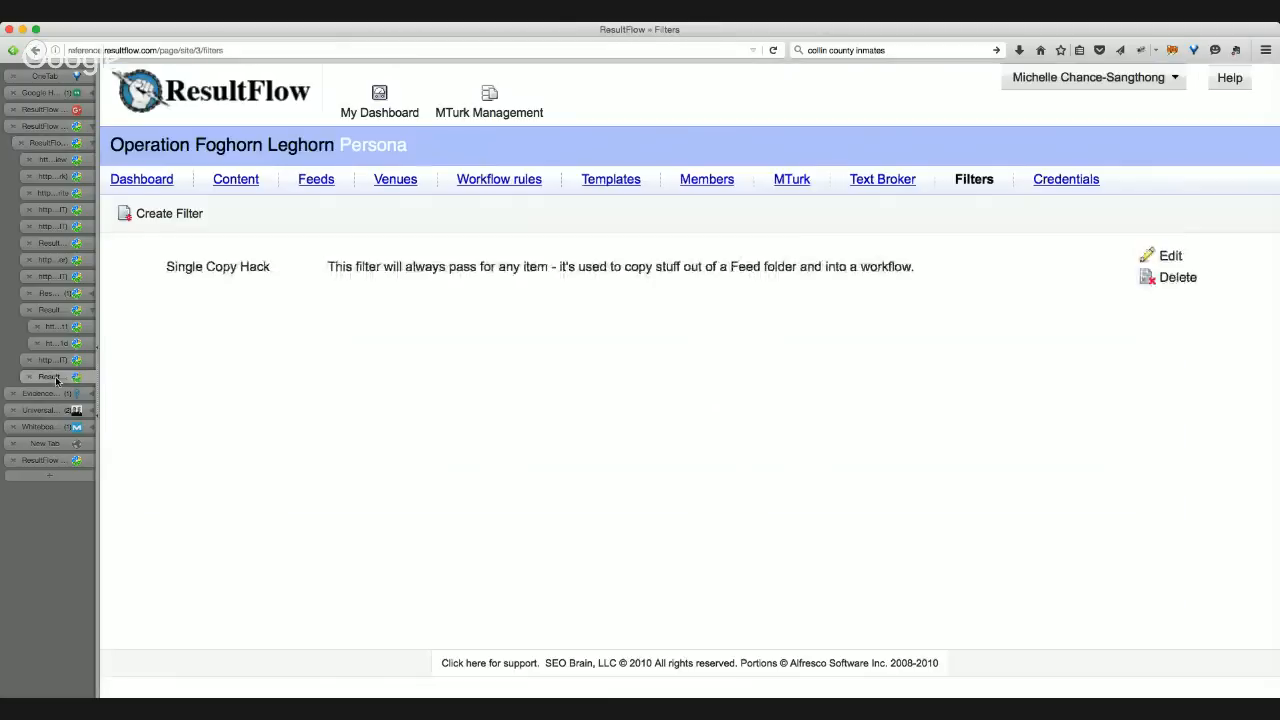
{"action": "left_click", "coordinate": [161, 218]}
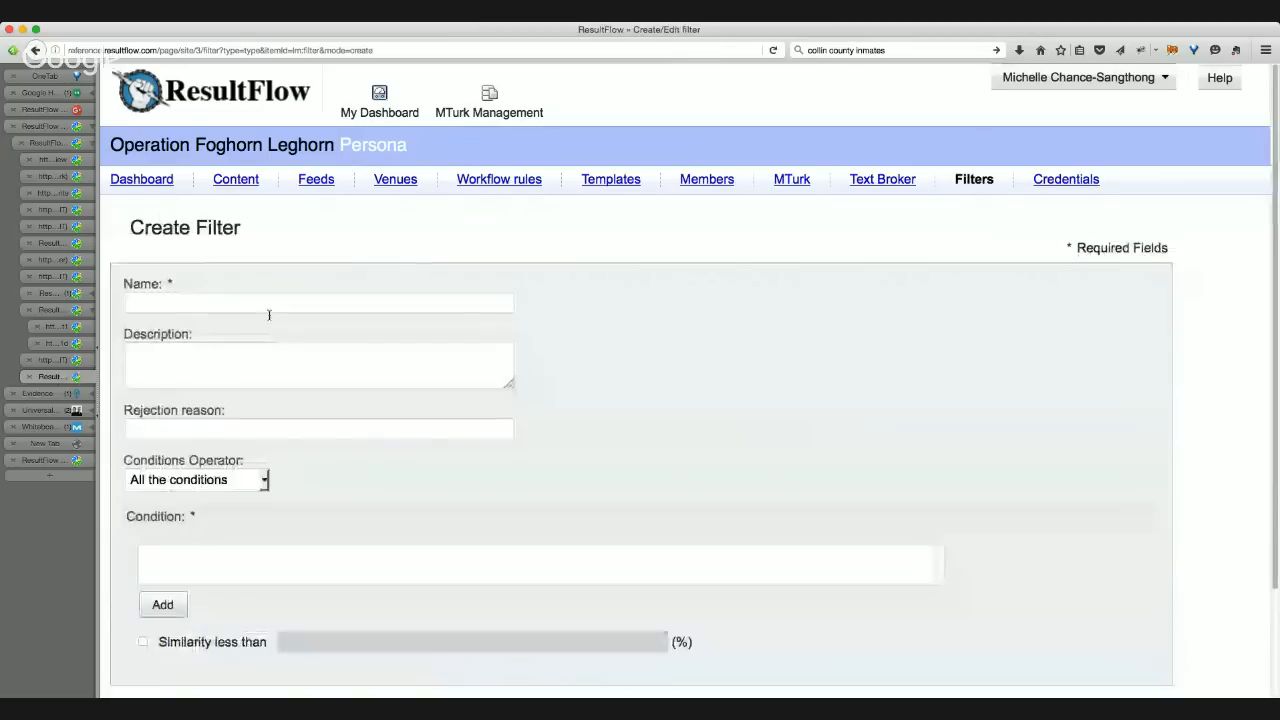
{"action": "left_click", "coordinate": [273, 303]}
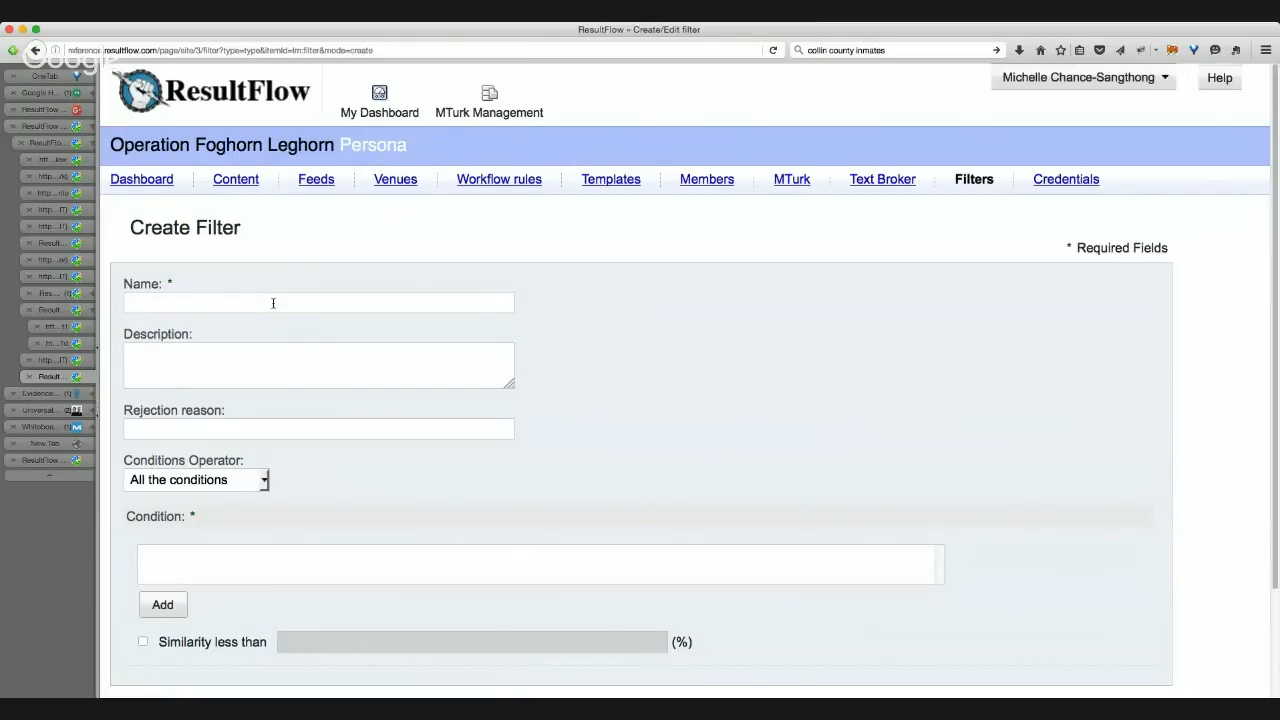
{"action": "type", "text": "Whiteboard in Name"}
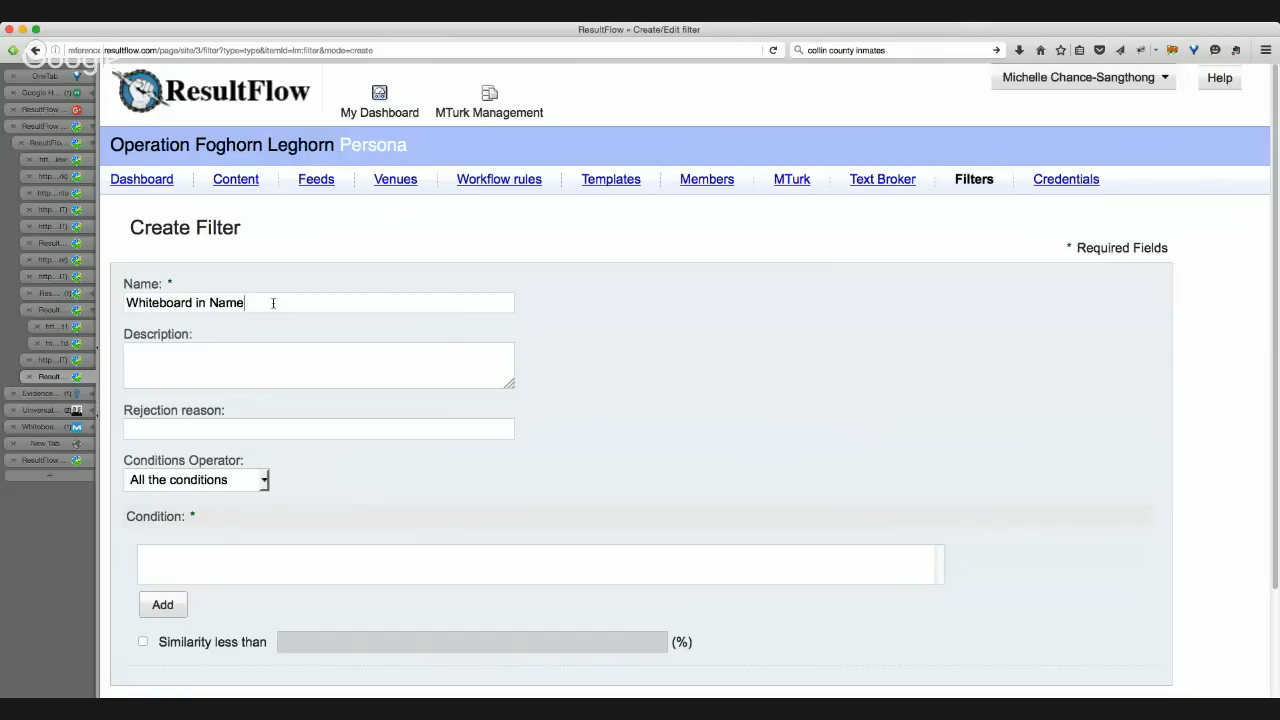
- Keep the conditions operator at All the conditions and add the condition that Title contains phrase Whiteboard
{"action": "left_click", "coordinate": [253, 482]}
{"action": "key", "text": "Down"}
{"action": "key", "text": "Up"}
{"action": "left_click", "coordinate": [163, 604]}
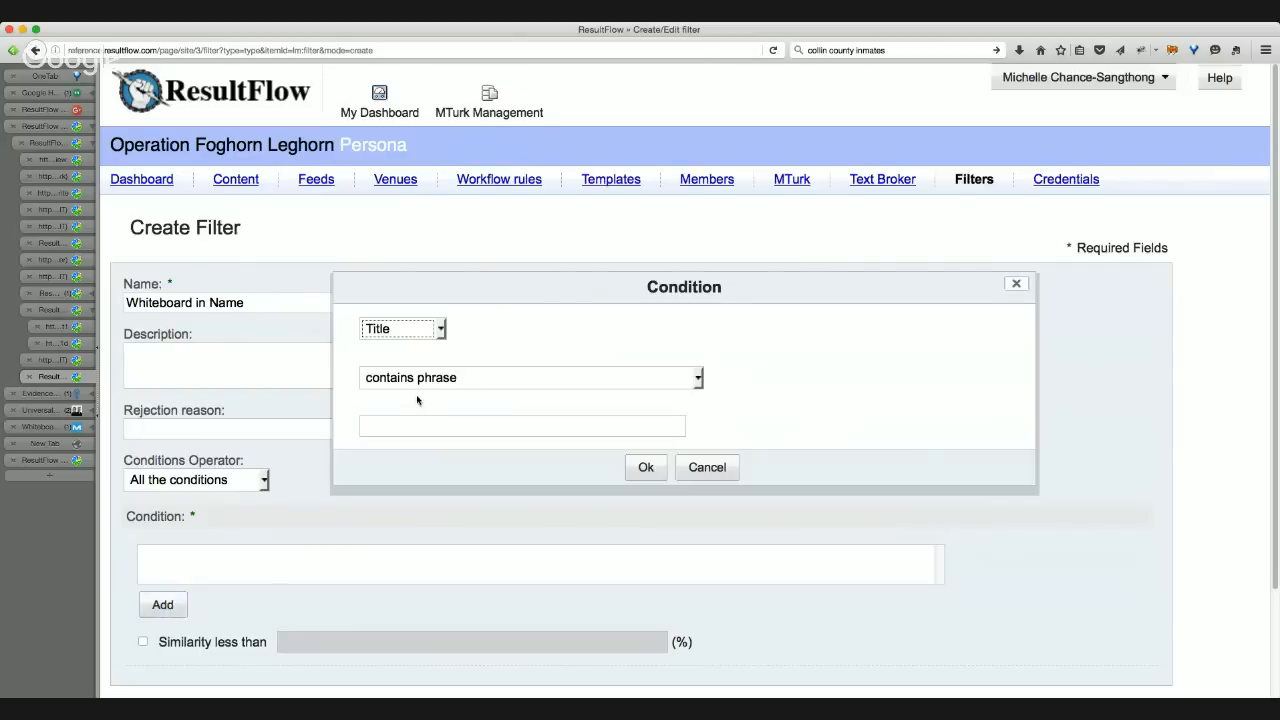
{"action": "key", "text": "Tab"}
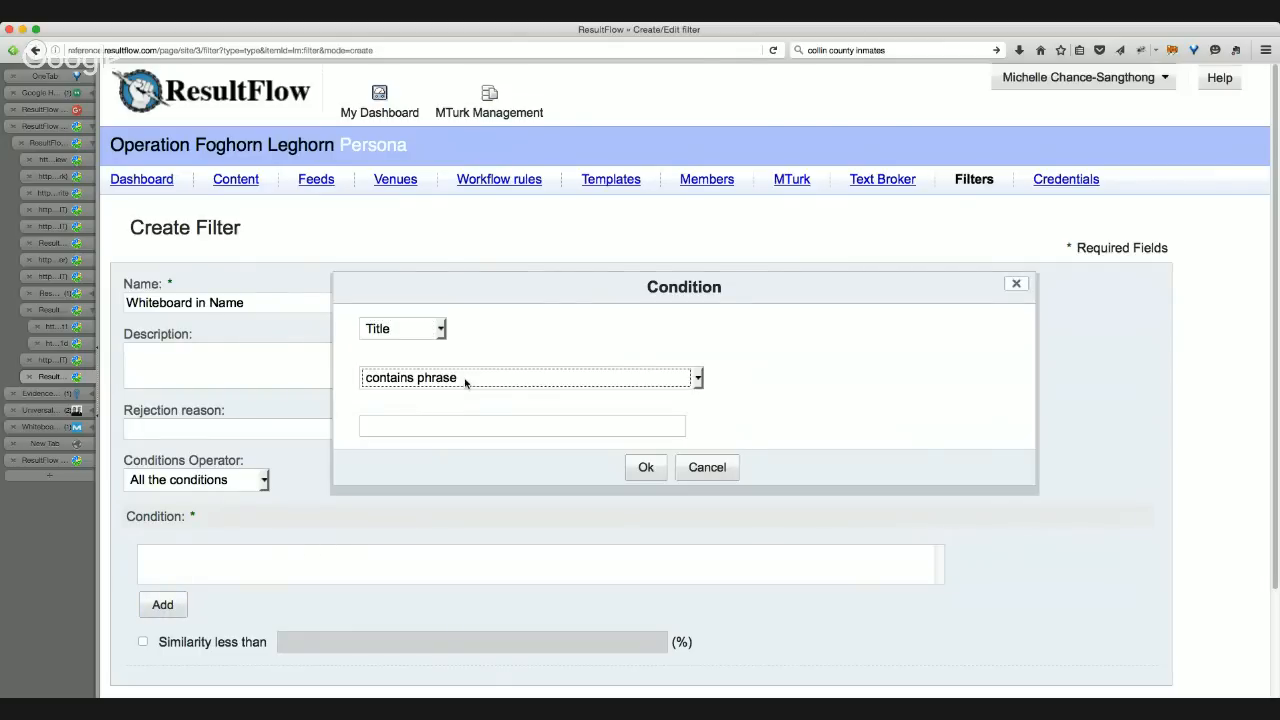
{"action": "left_click", "coordinate": [597, 418]}
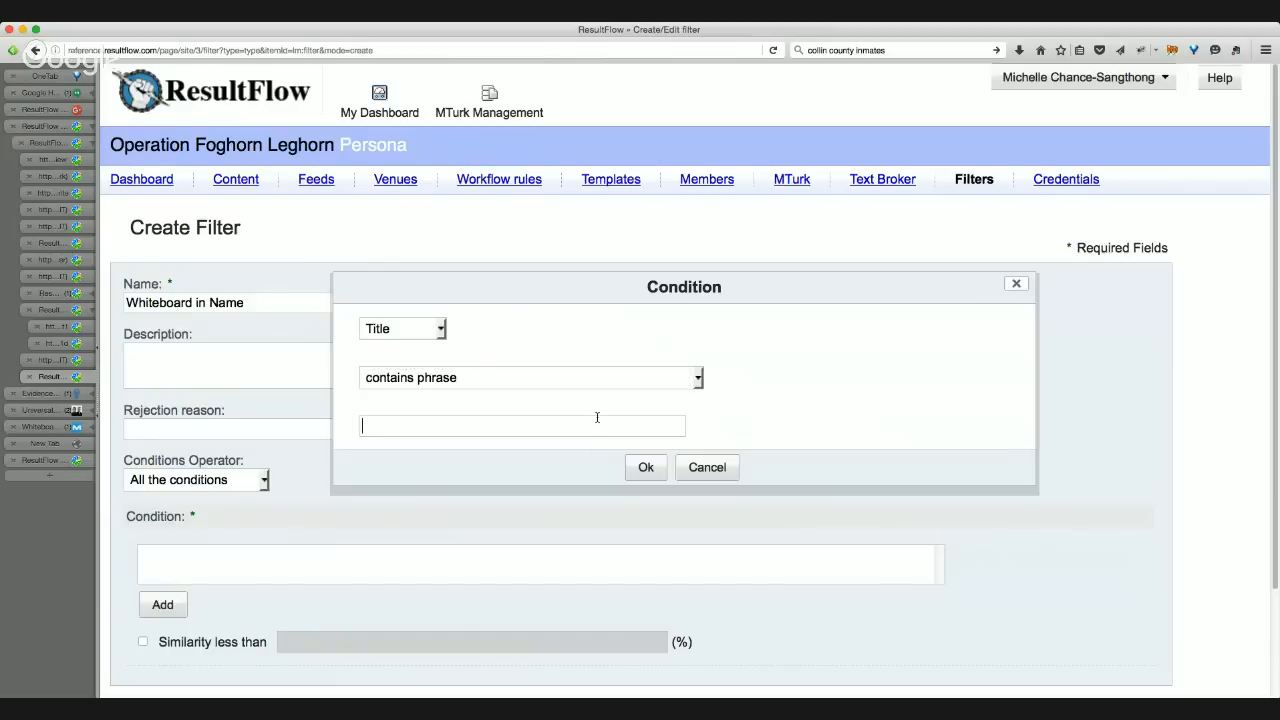
{"action": "type", "text": "Whiteboard"}
{"action": "left_click", "coordinate": [646, 467]}
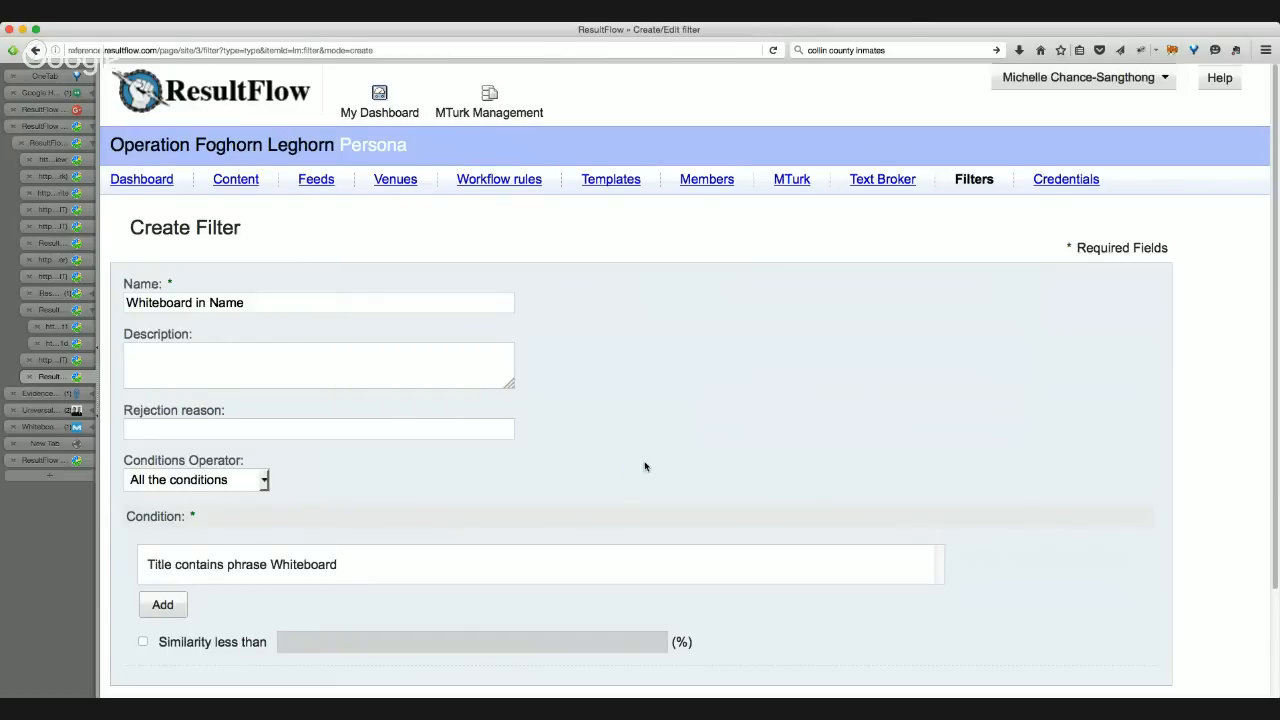
{"action": "scroll", "coordinate": [261, 611], "scroll_direction": "down", "scroll_amount": 3}
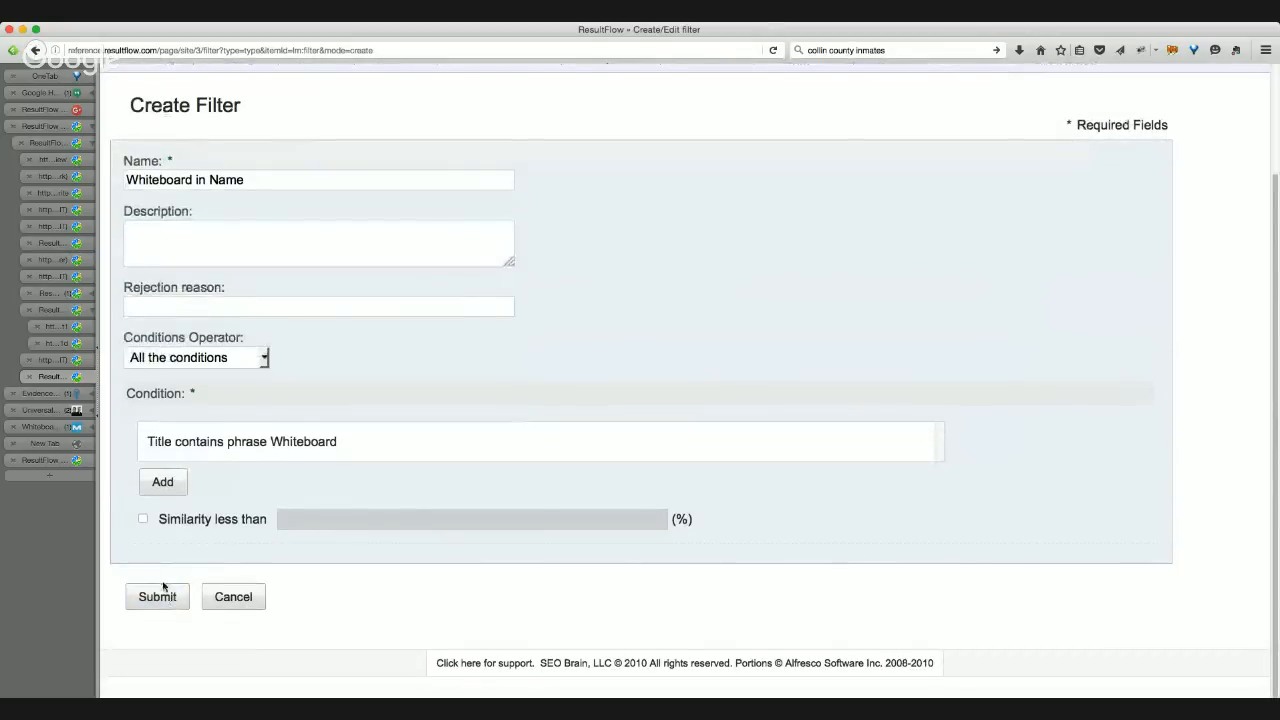
{"action": "left_click", "coordinate": [258, 360]}
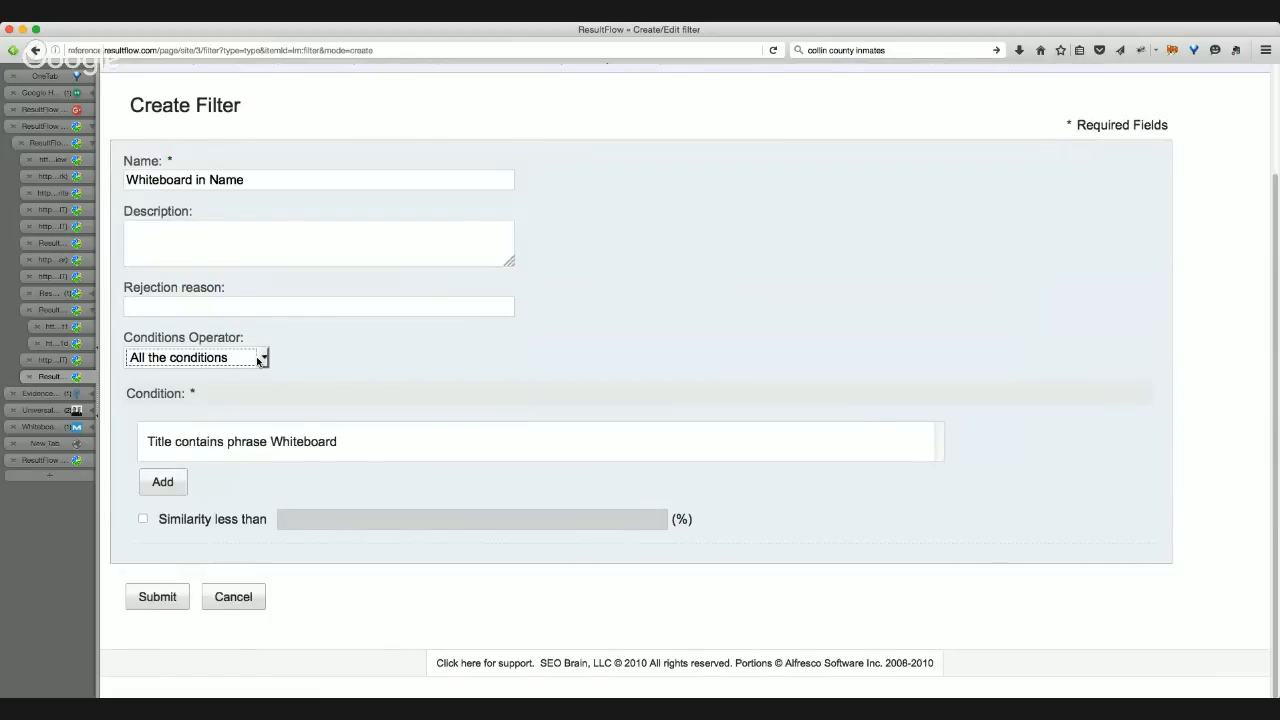
{"action": "left_click", "coordinate": [342, 372]}
{"action": "left_click", "coordinate": [233, 362]}
{"action": "left_click", "coordinate": [163, 483]}
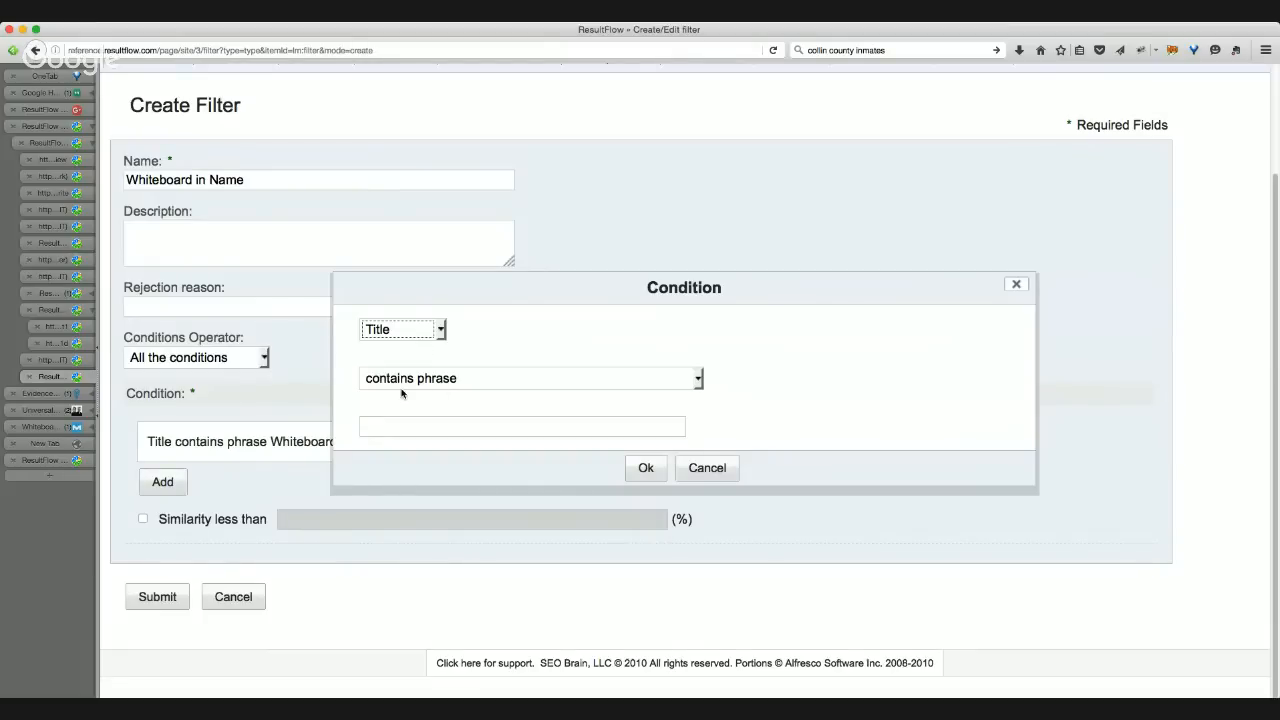
{"action": "key", "text": "Down"}
{"action": "key", "text": "Tab"}
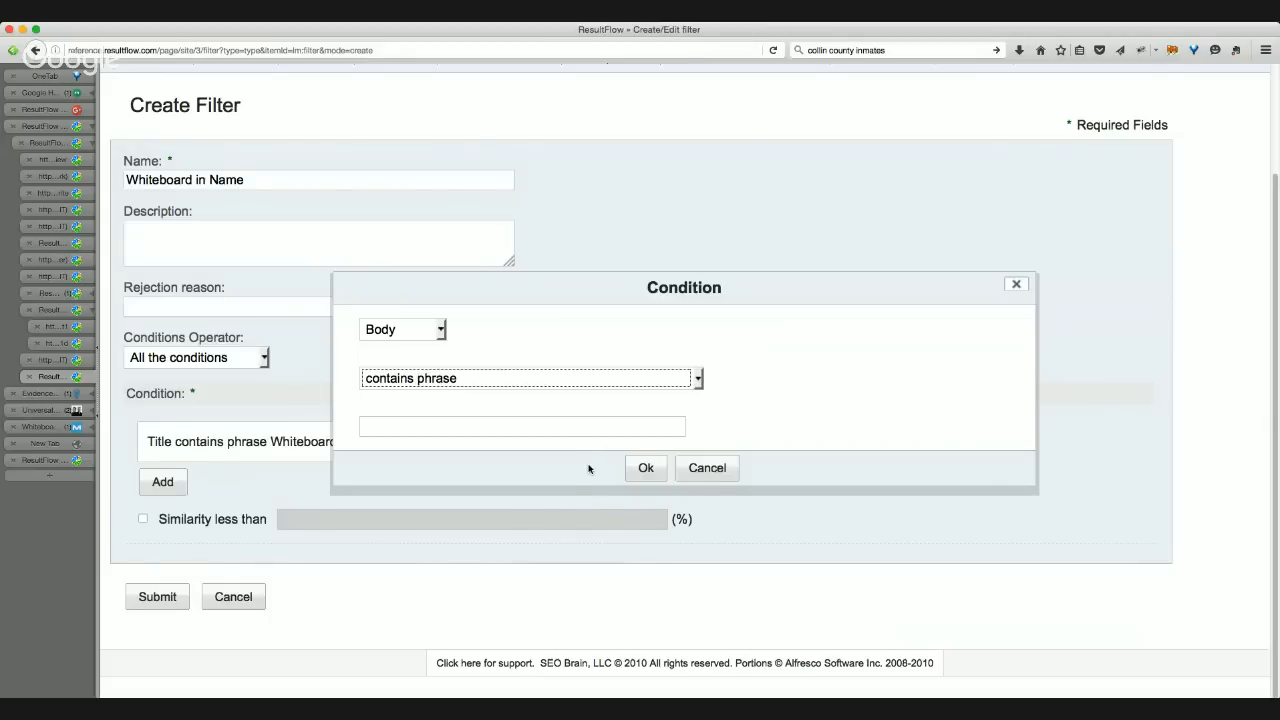
{"action": "left_click", "coordinate": [708, 468]}
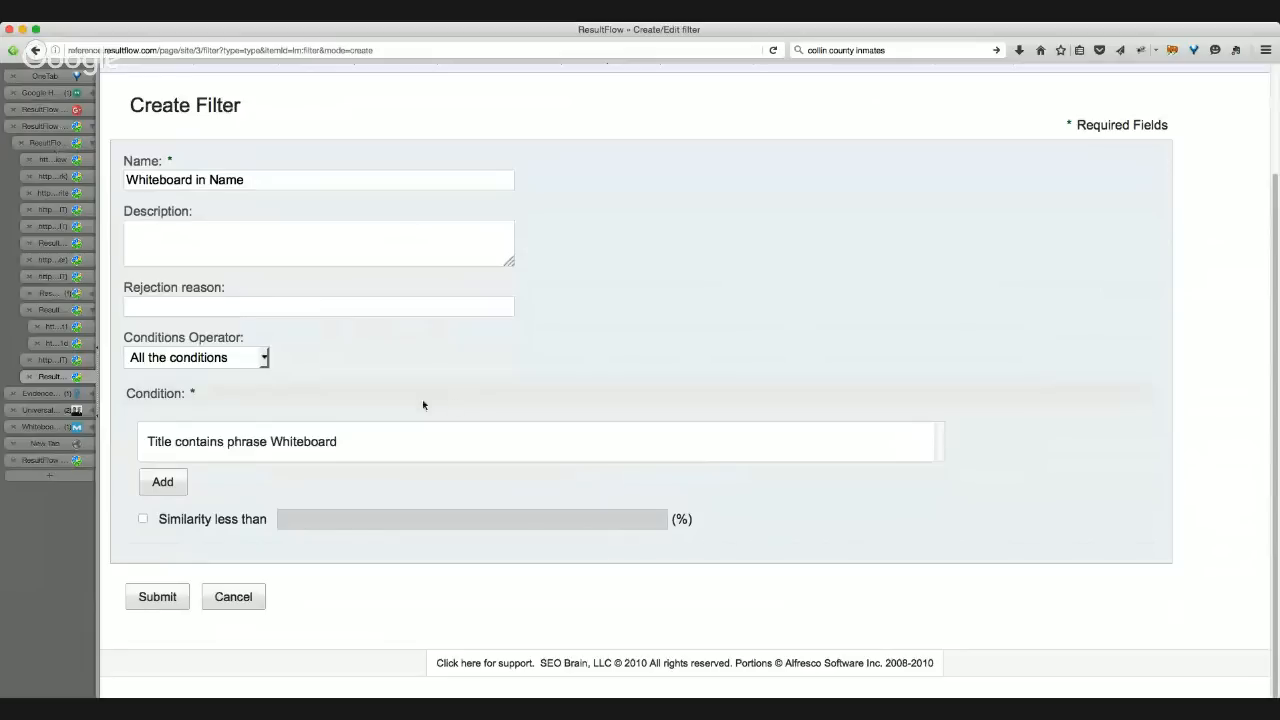
- Submit the Whiteboard in Name filter and return to the Repeater Feed's workflow rule details
{"action": "mouse_move", "coordinate": [605, 462]}
{"action": "left_click", "coordinate": [158, 600]}
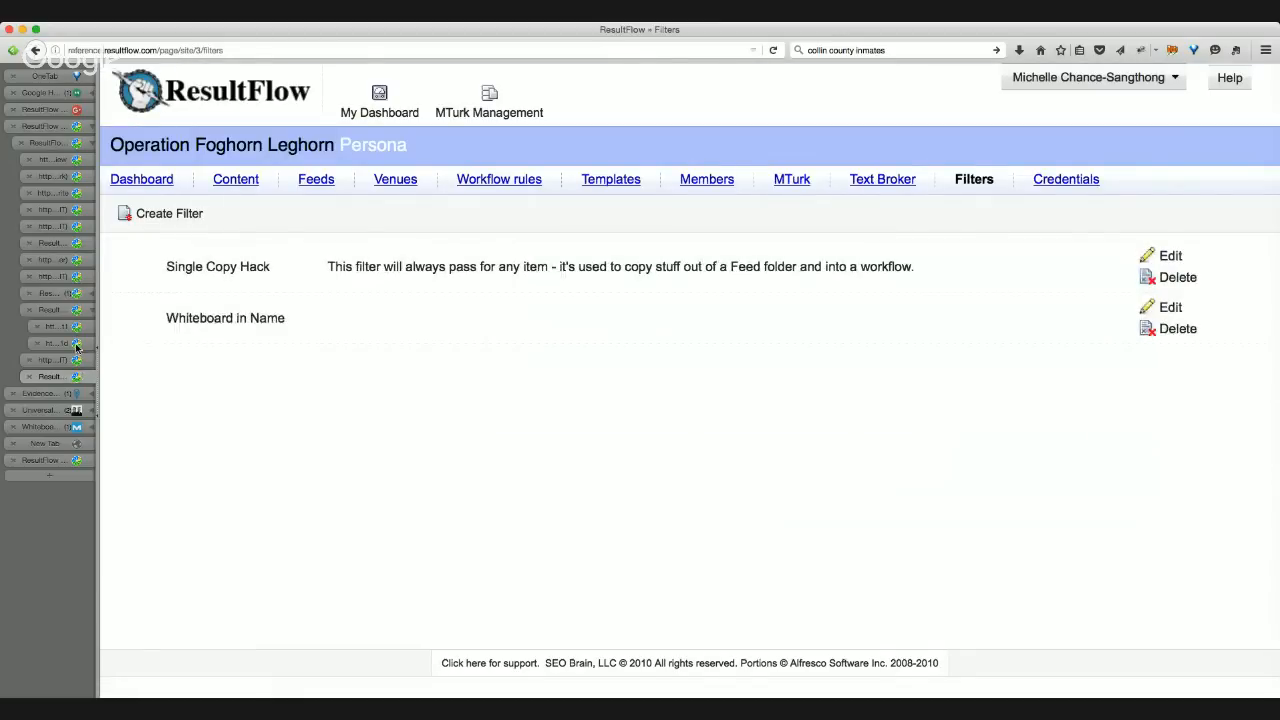
{"action": "key", "text": "super+w"}
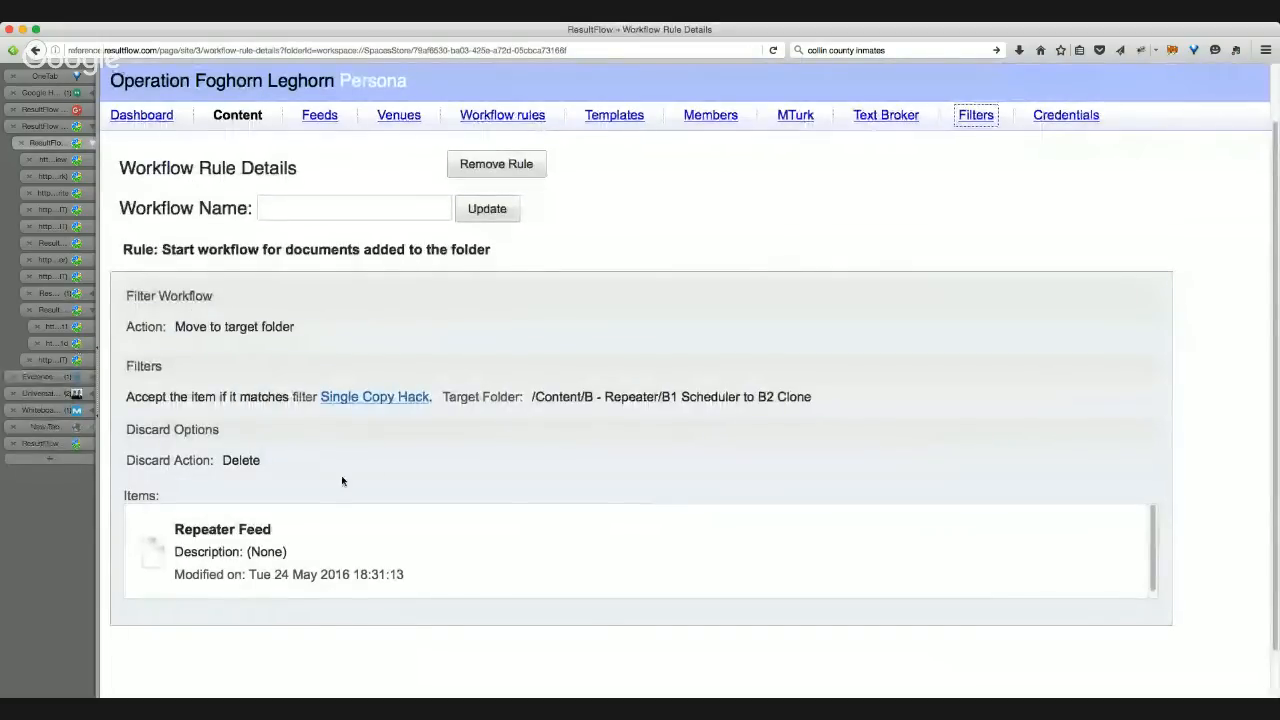
- Check the Single Copy Hack filter used by the Repeater Feed's workflow rule, and remove that rule
{"action": "left_click", "coordinate": [354, 399]}
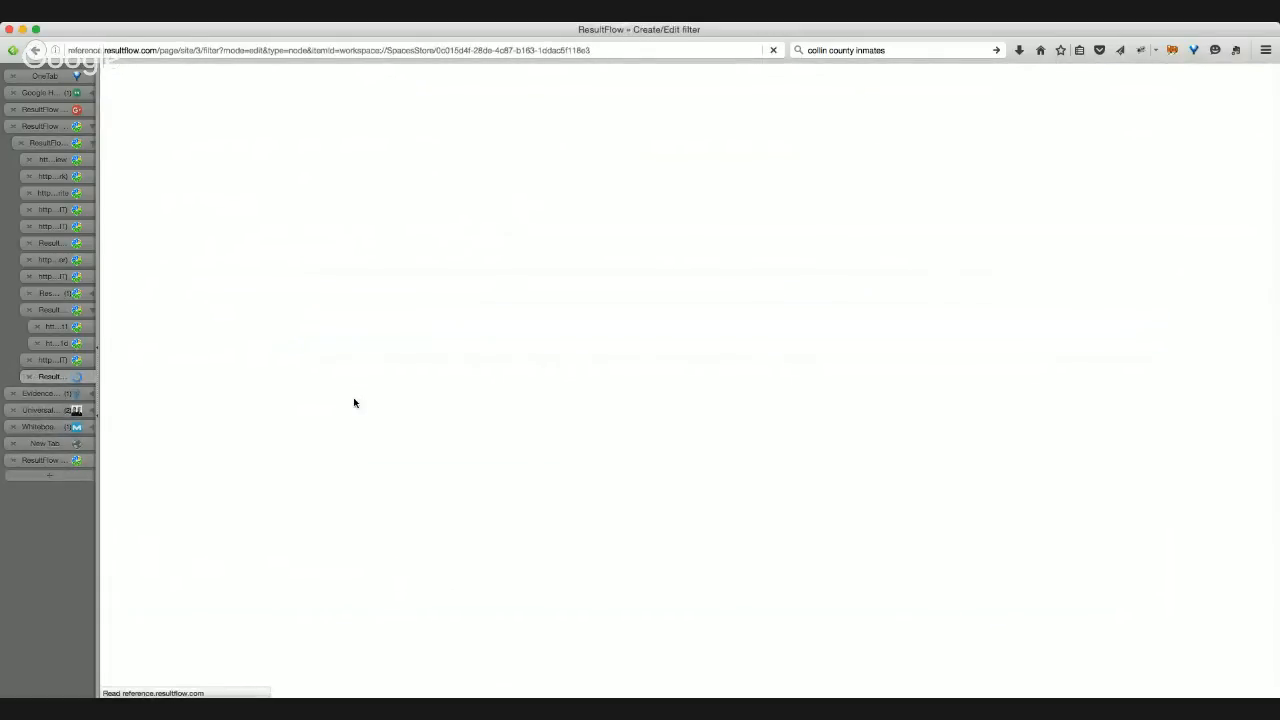
{"action": "key", "text": "super+w"}
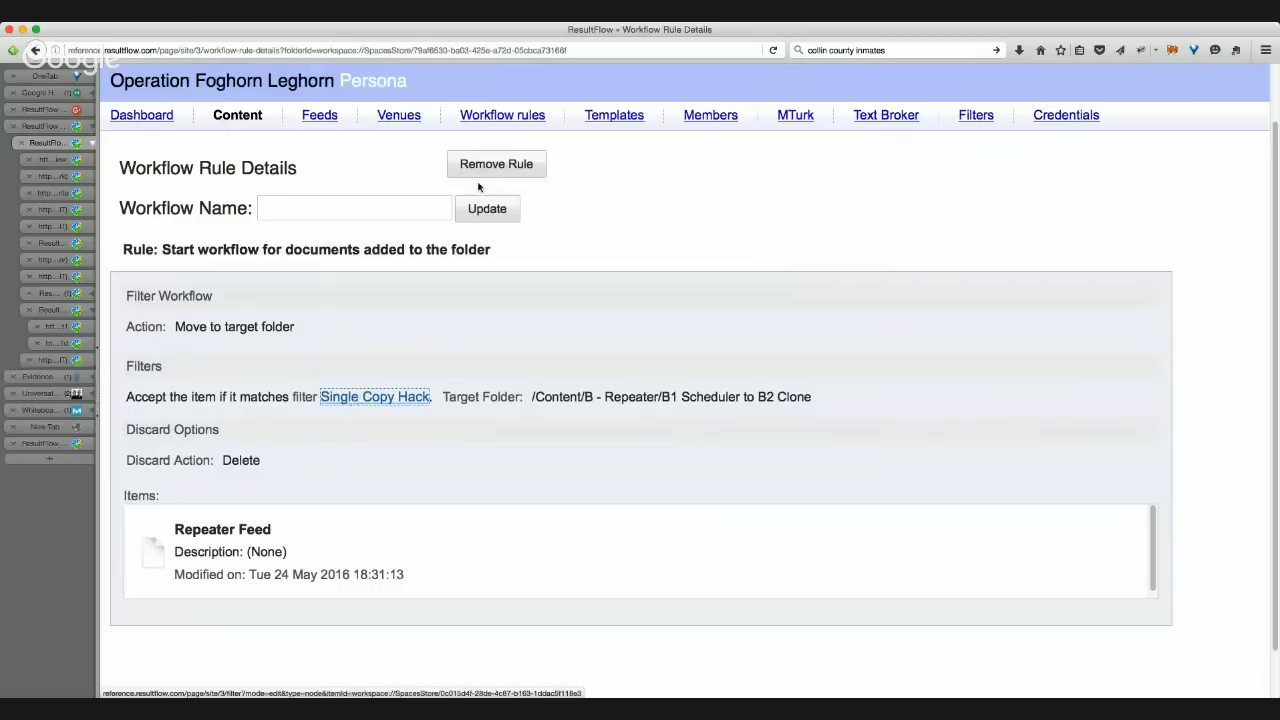
{"action": "left_click", "coordinate": [494, 170]}
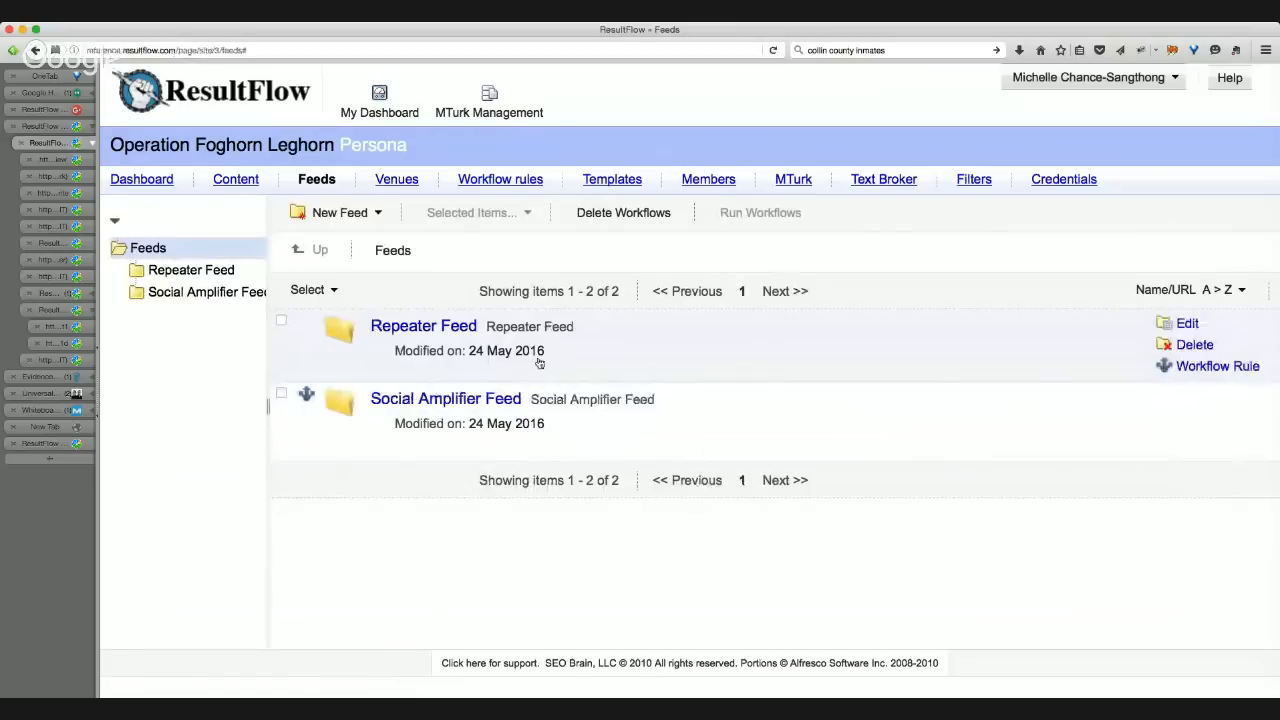
- Start a new workflow rule on Repeater Feed for documents in the folder, using the Filter workflow
{"action": "left_click", "coordinate": [1224, 367]}
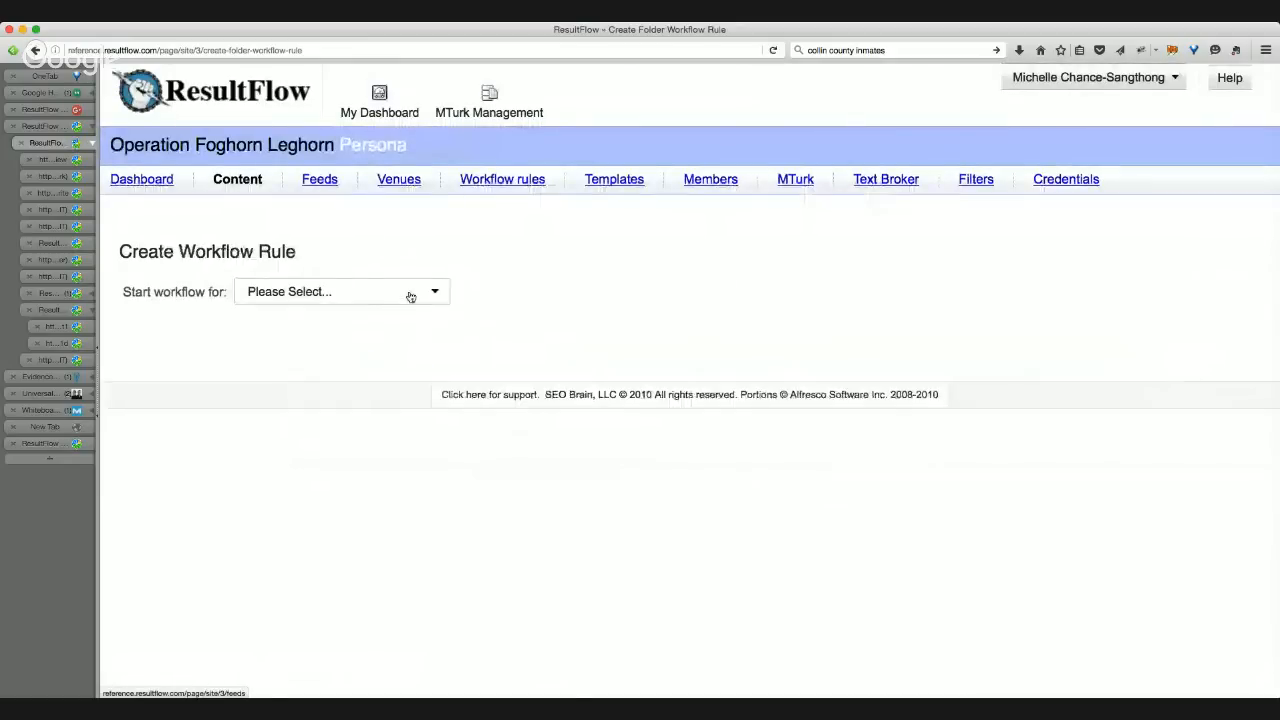
{"action": "left_click", "coordinate": [410, 297]}
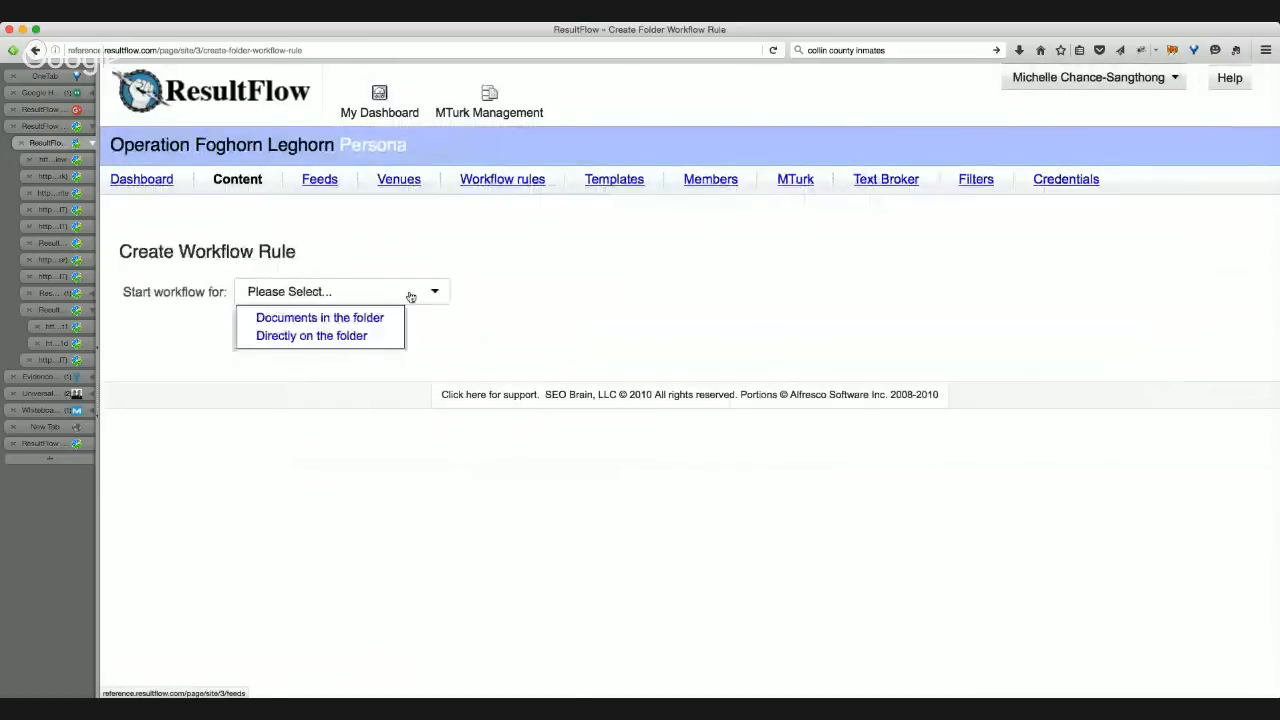
{"action": "left_click", "coordinate": [389, 342]}
{"action": "left_click", "coordinate": [416, 360]}
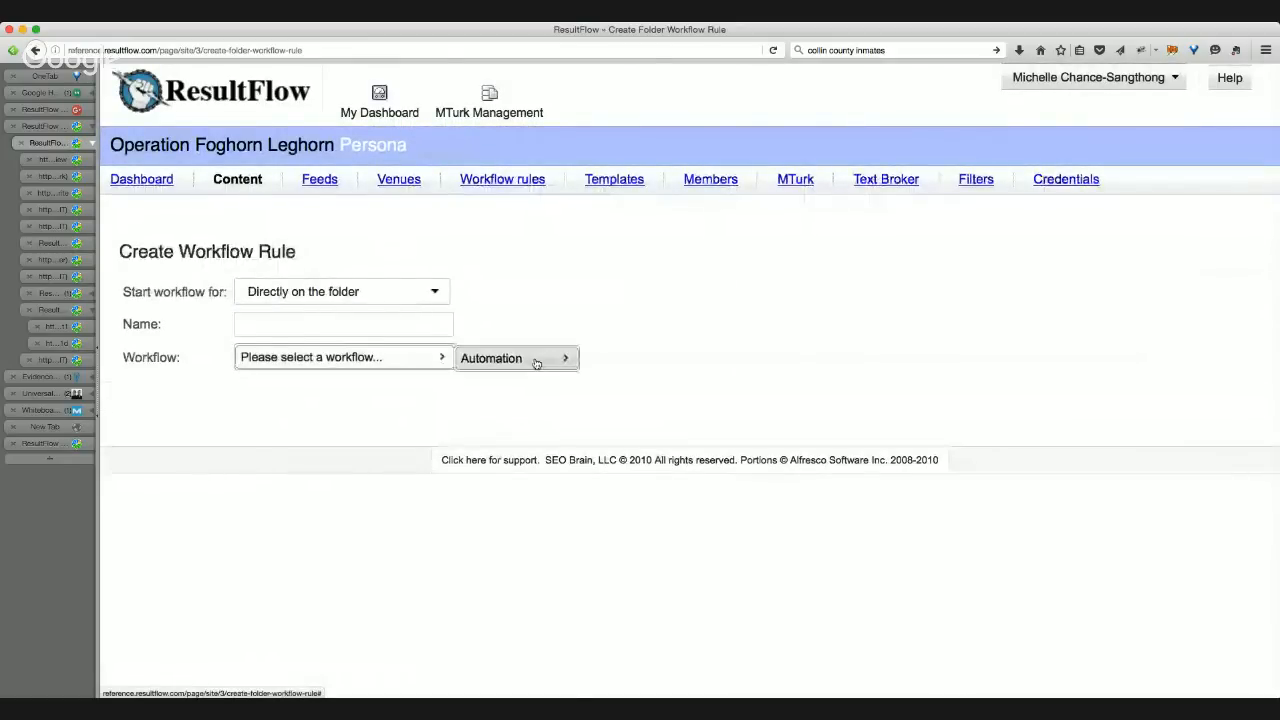
{"action": "left_click", "coordinate": [355, 297]}
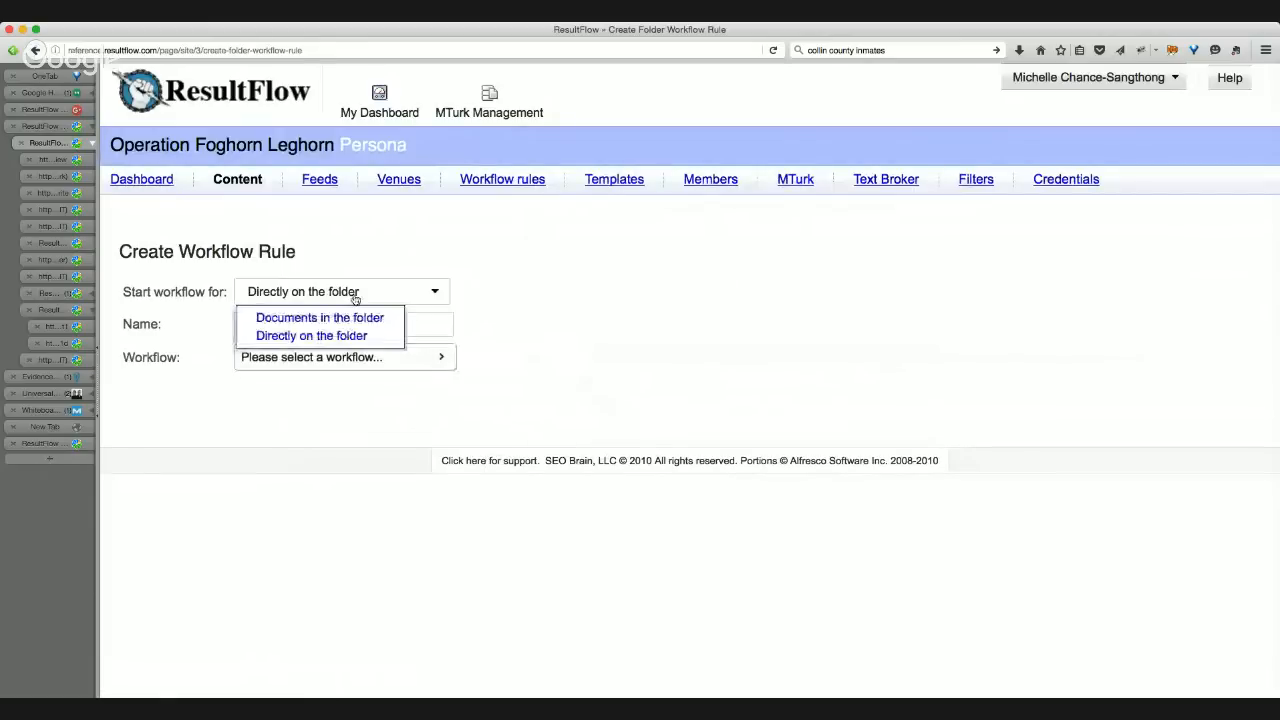
{"action": "left_click", "coordinate": [355, 317]}
{"action": "left_click", "coordinate": [400, 358]}
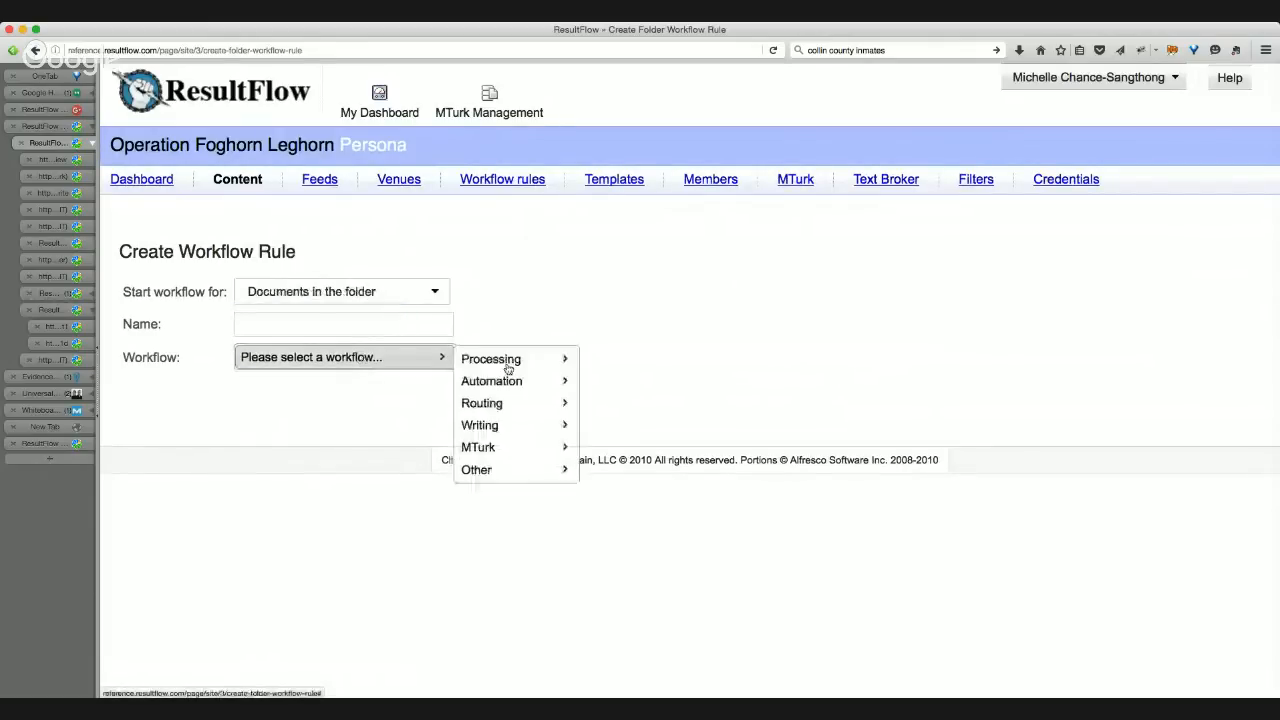
{"action": "mouse_move", "coordinate": [520, 383]}
{"action": "left_click", "coordinate": [633, 436]}
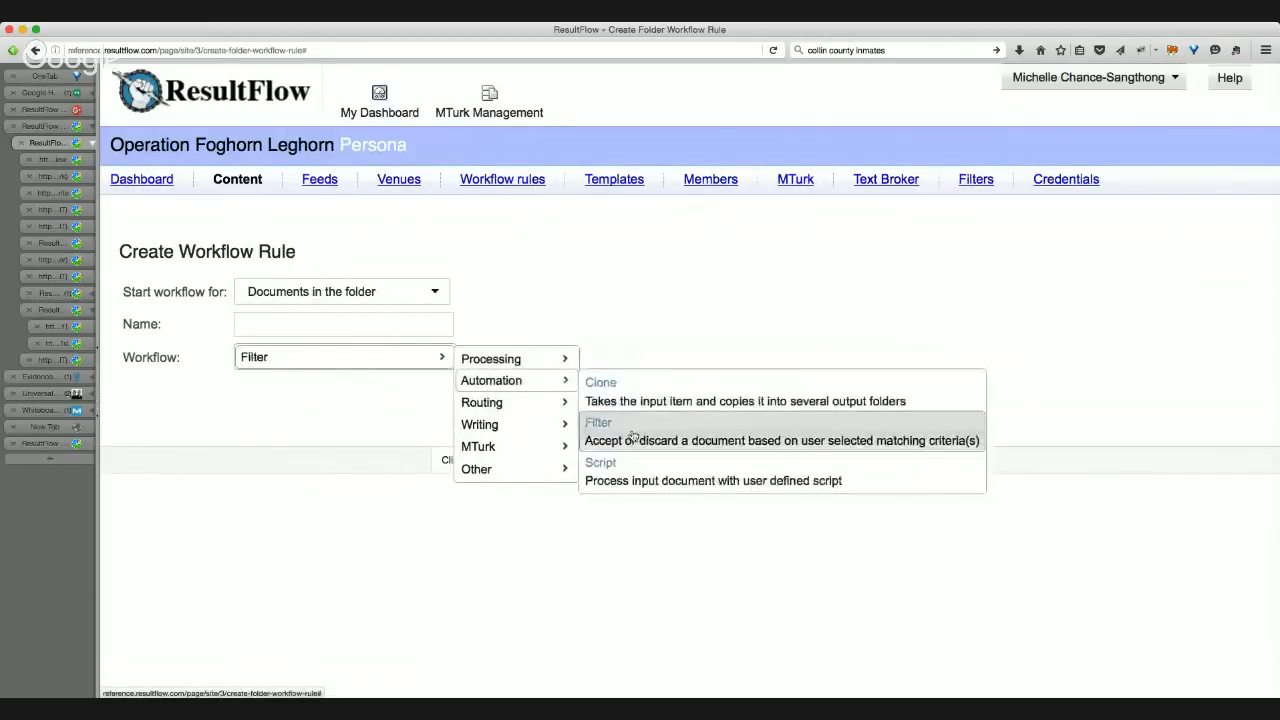
- Set the rule to accept items matching the Whiteboard in Name filter, keeping it as the only filter row
{"action": "scroll", "coordinate": [301, 481], "scroll_direction": "down", "scroll_amount": 1}
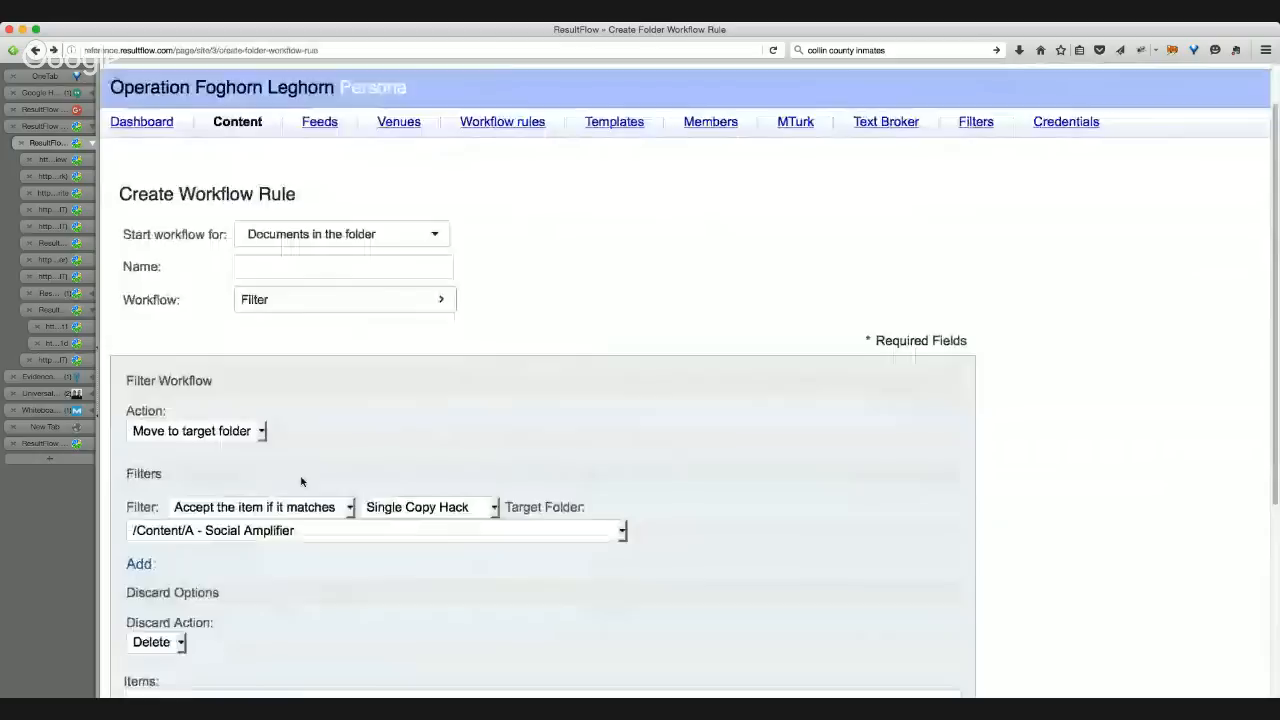
{"action": "scroll", "coordinate": [301, 481], "scroll_direction": "down", "scroll_amount": 1}
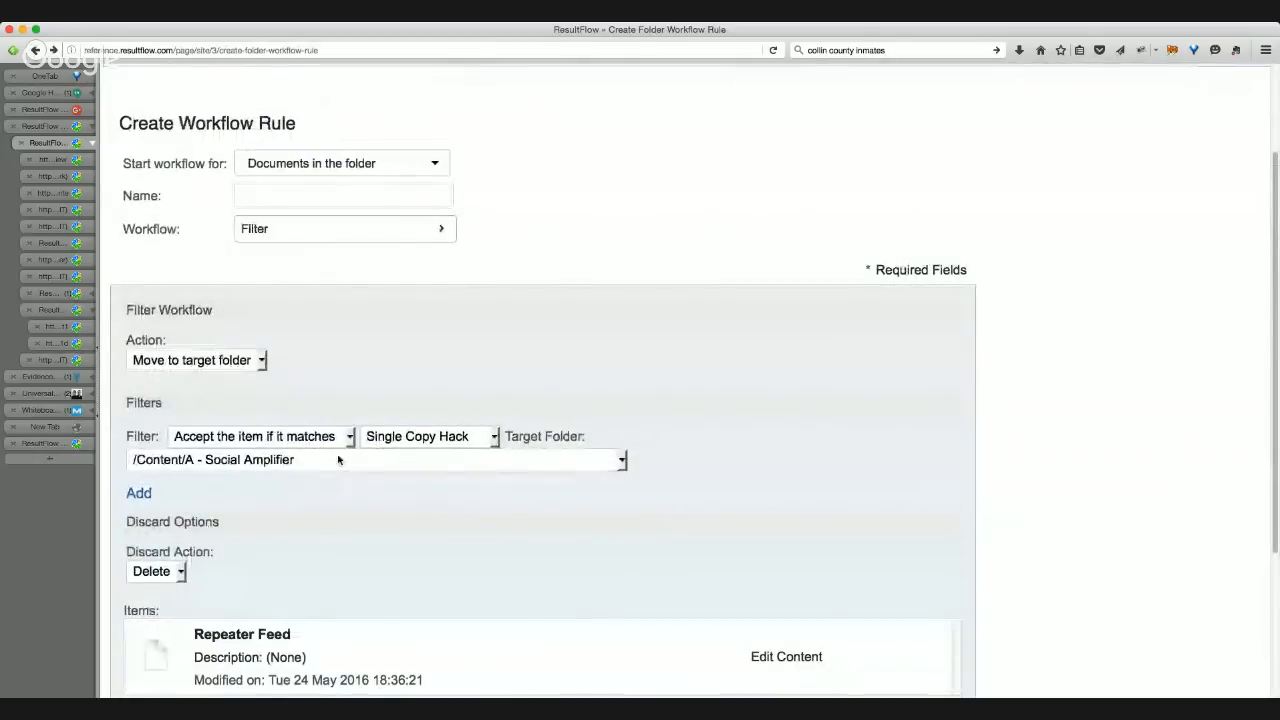
{"action": "left_click", "coordinate": [385, 438]}
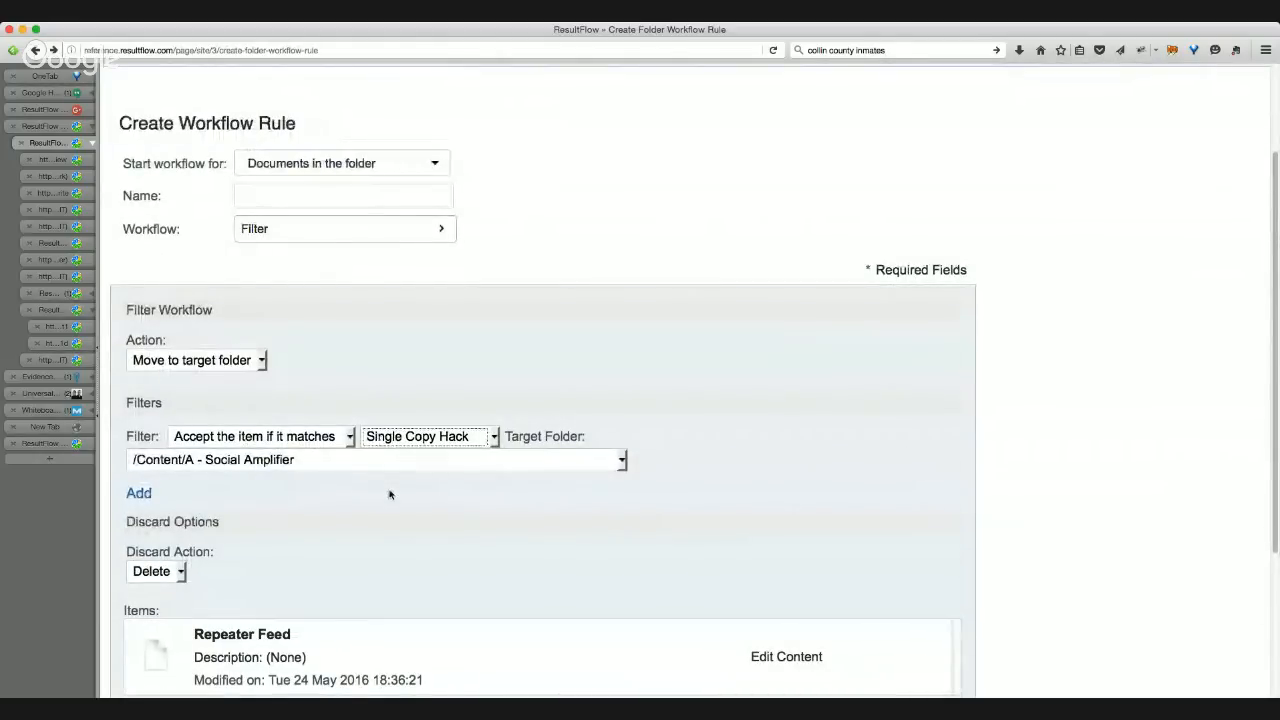
{"action": "left_click", "coordinate": [390, 494]}
{"action": "left_click", "coordinate": [139, 493]}
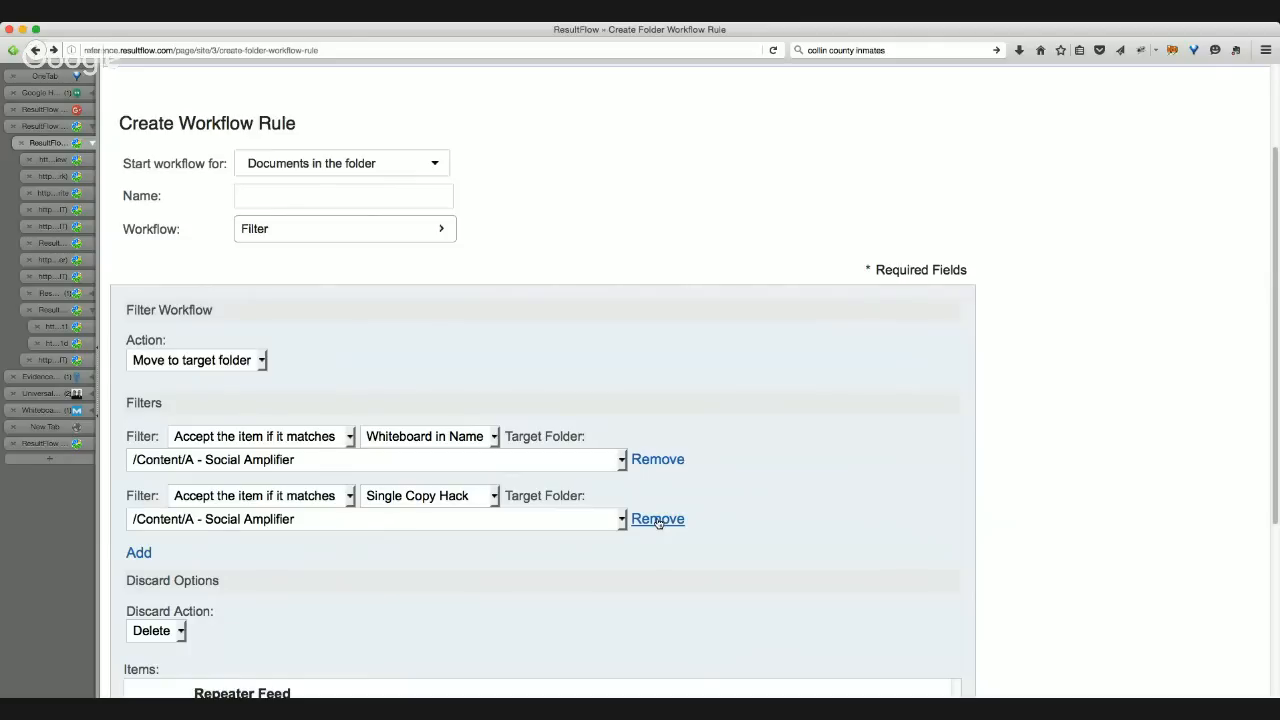
{"action": "left_click", "coordinate": [658, 519]}
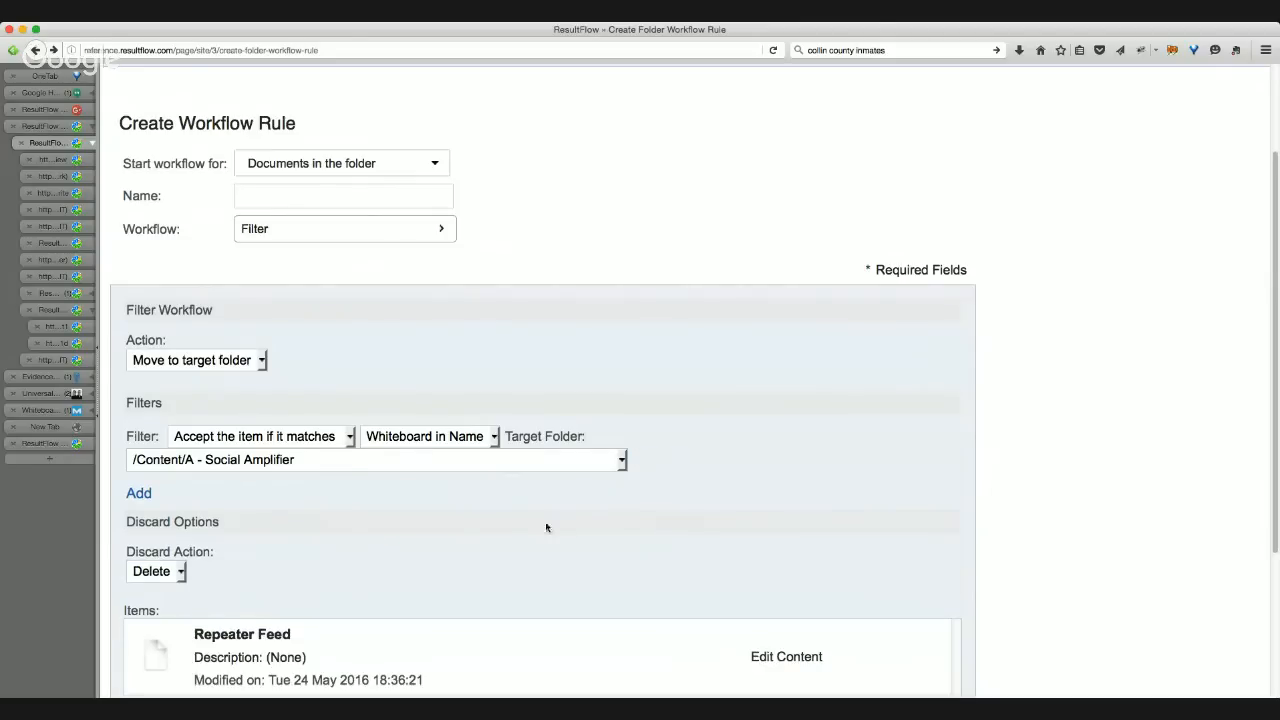
- Set the filter's target folder to /Content/B - Repeater/B1 Scheduler to B2 Clone and create the workflow rule
{"action": "left_click", "coordinate": [426, 464]}
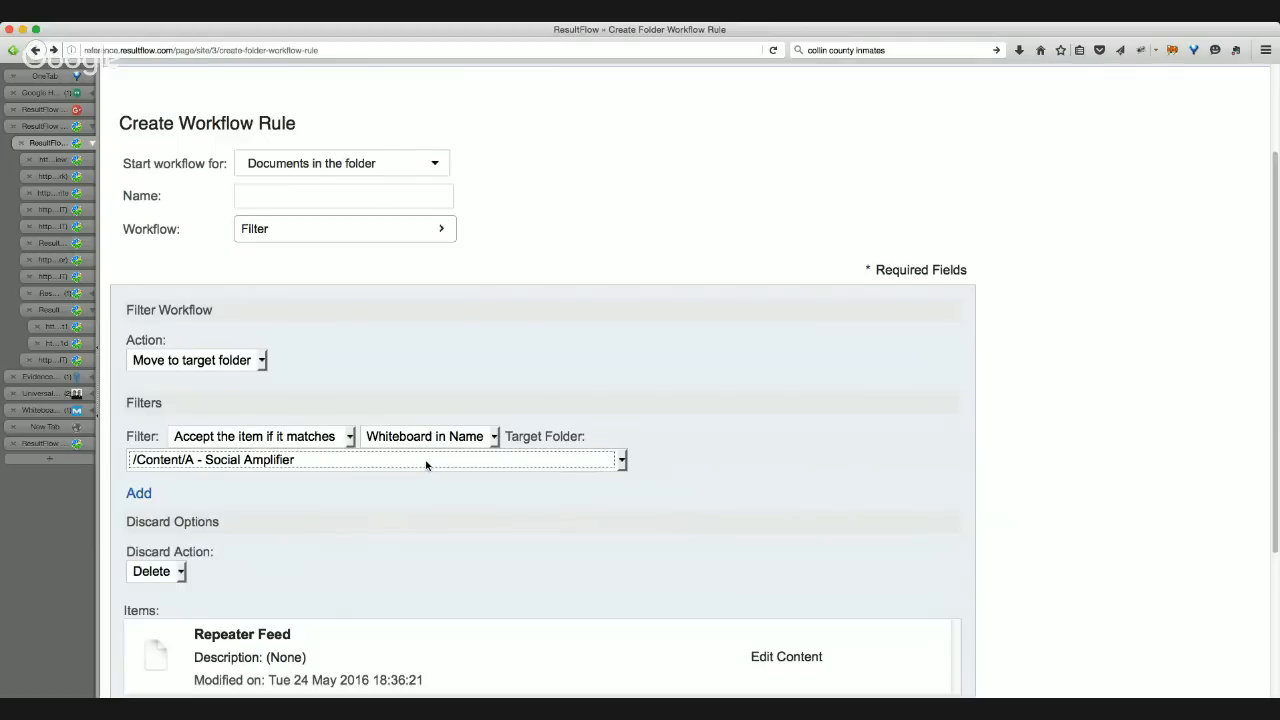
{"action": "left_click", "coordinate": [545, 517]}
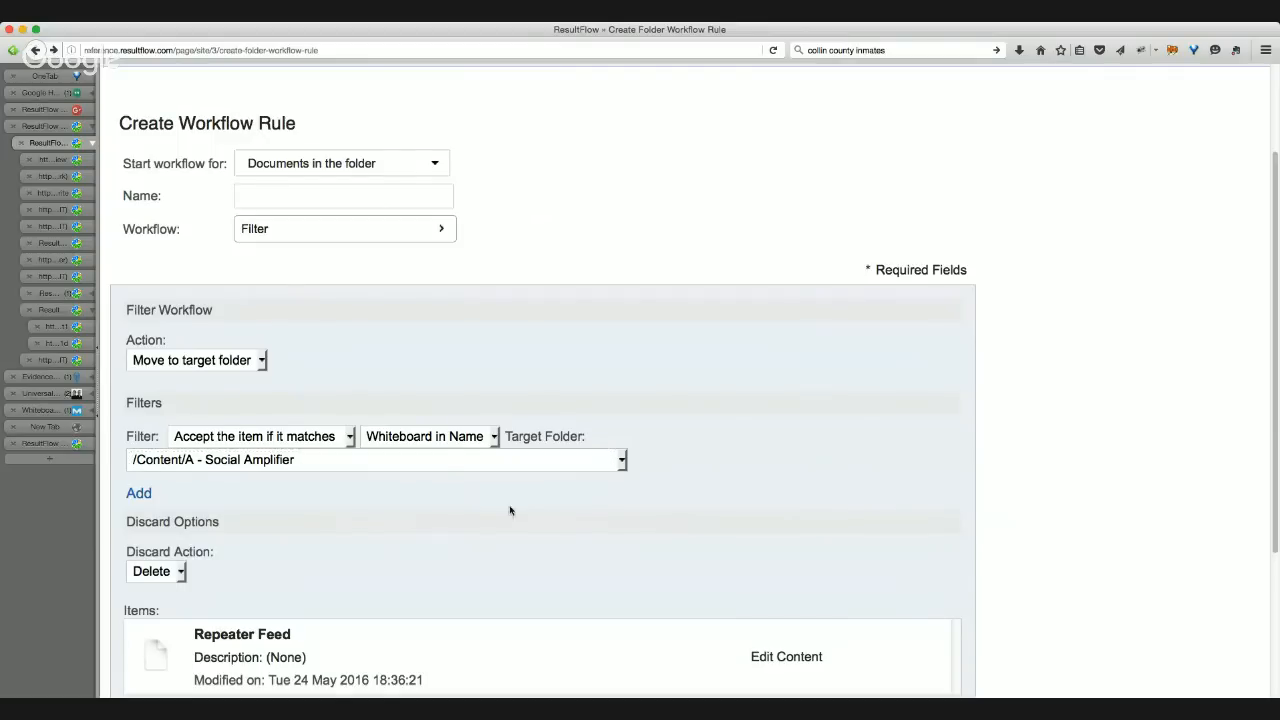
{"action": "left_click", "coordinate": [449, 465]}
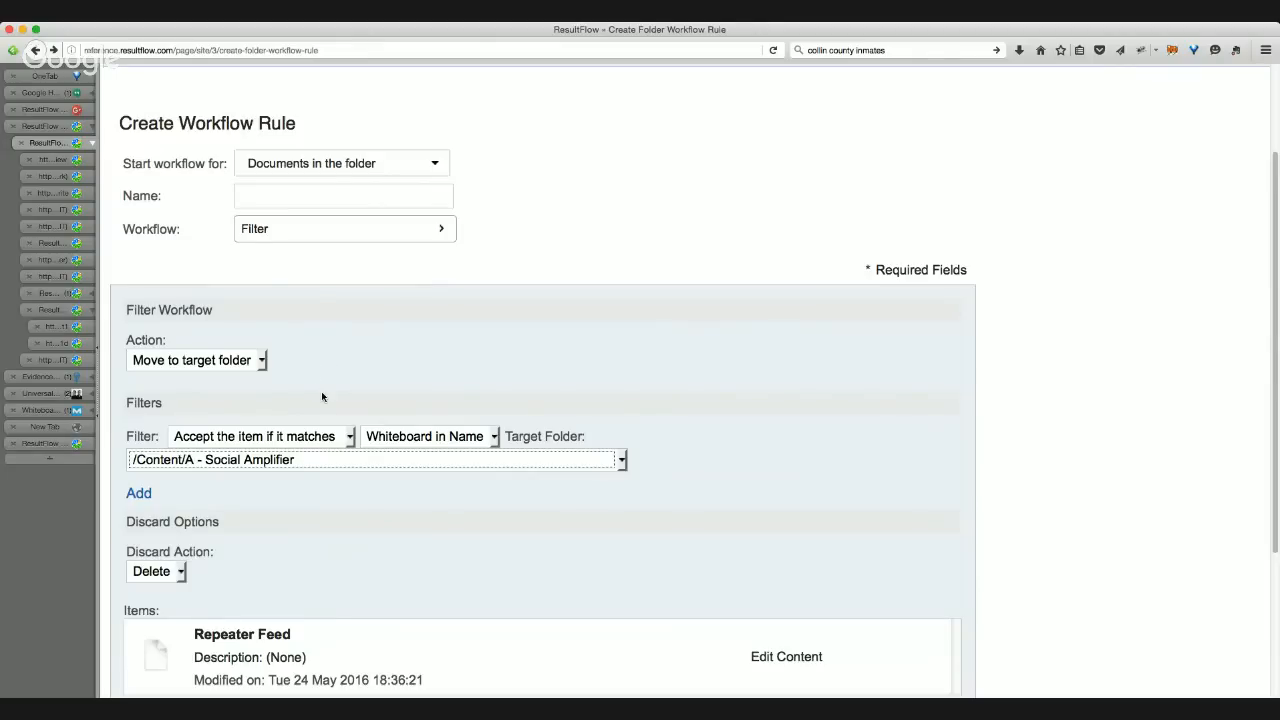
{"action": "key", "text": "Down"}
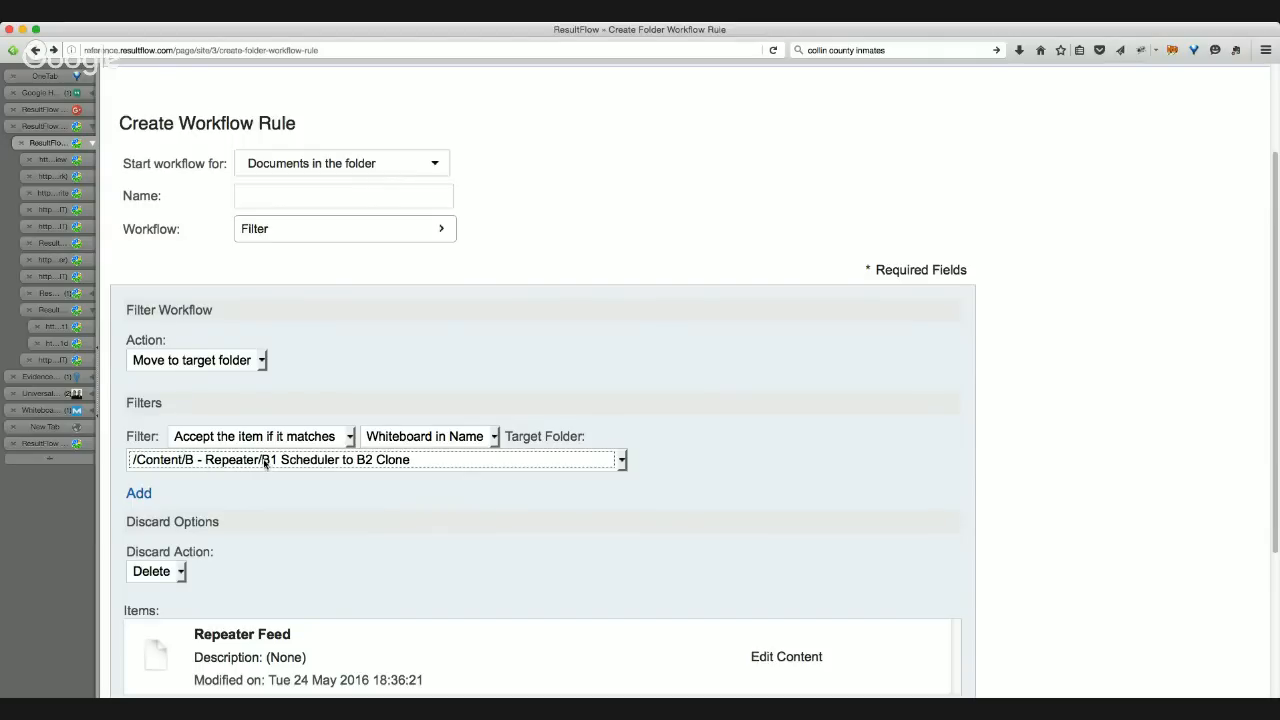
{"action": "left_click", "coordinate": [503, 494]}
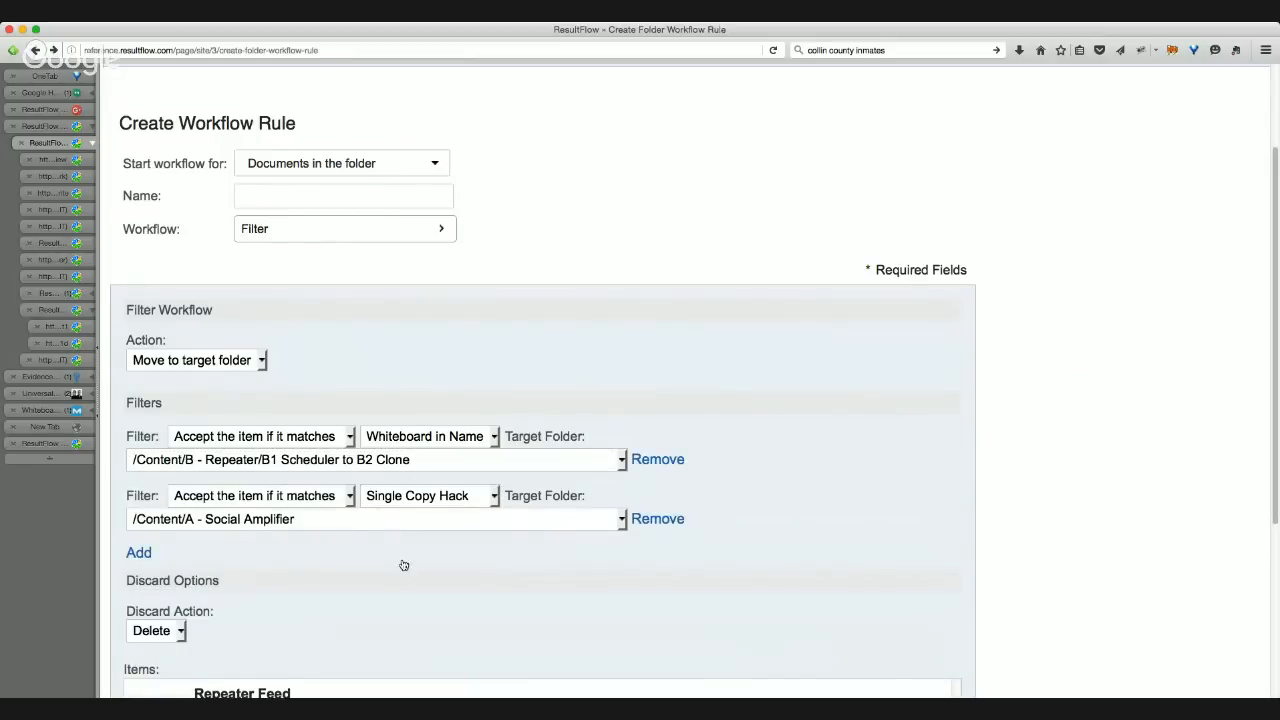
{"action": "left_click", "coordinate": [660, 519]}
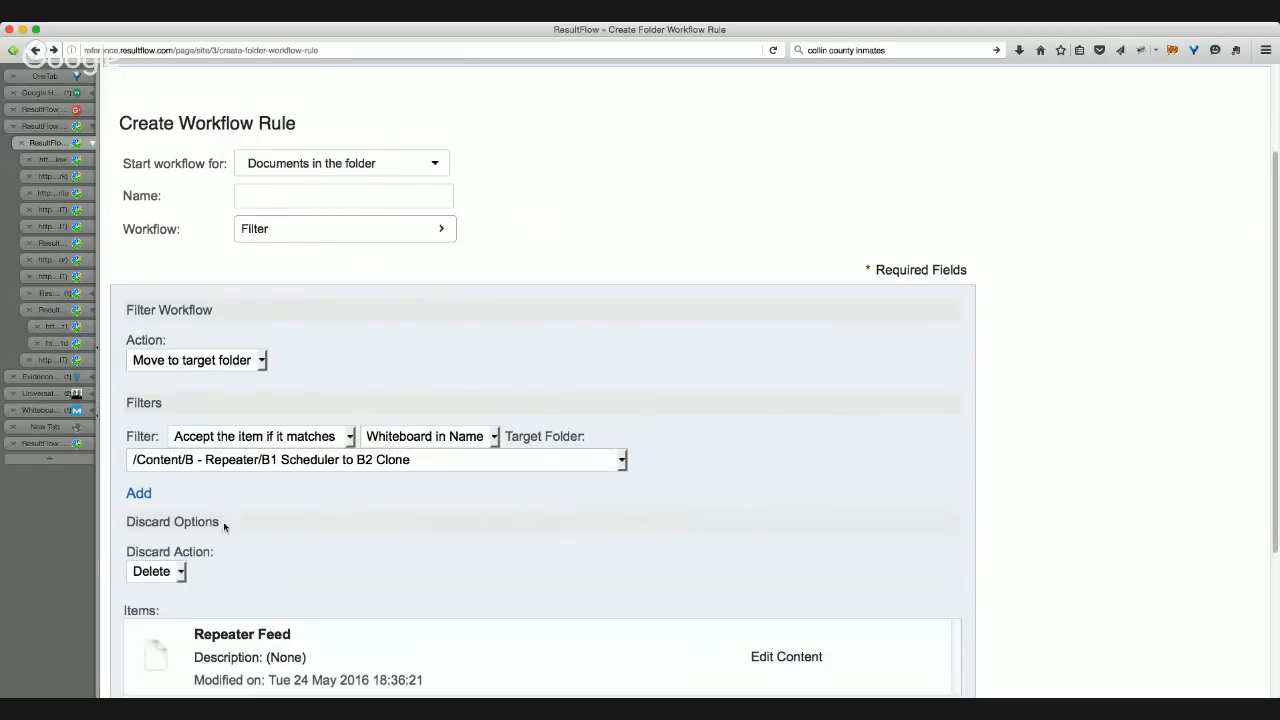
{"action": "scroll", "coordinate": [237, 575], "scroll_direction": "down", "scroll_amount": 3}
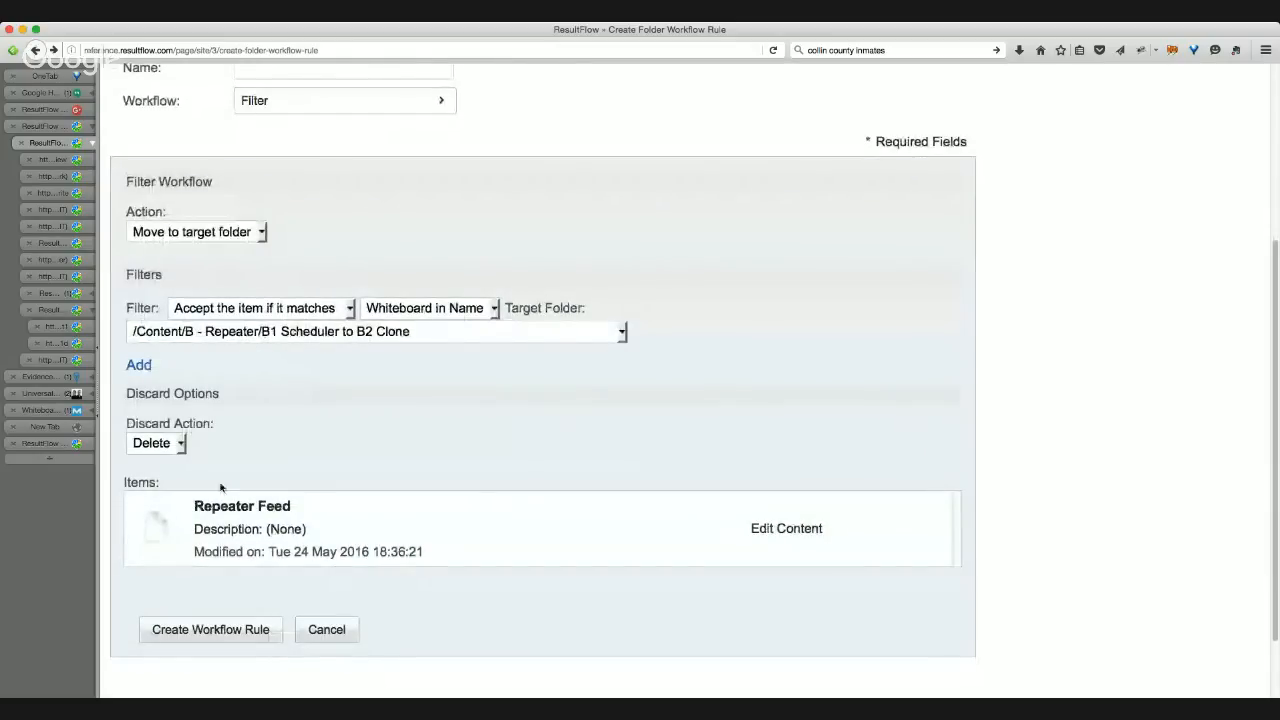
{"action": "left_click", "coordinate": [236, 638]}
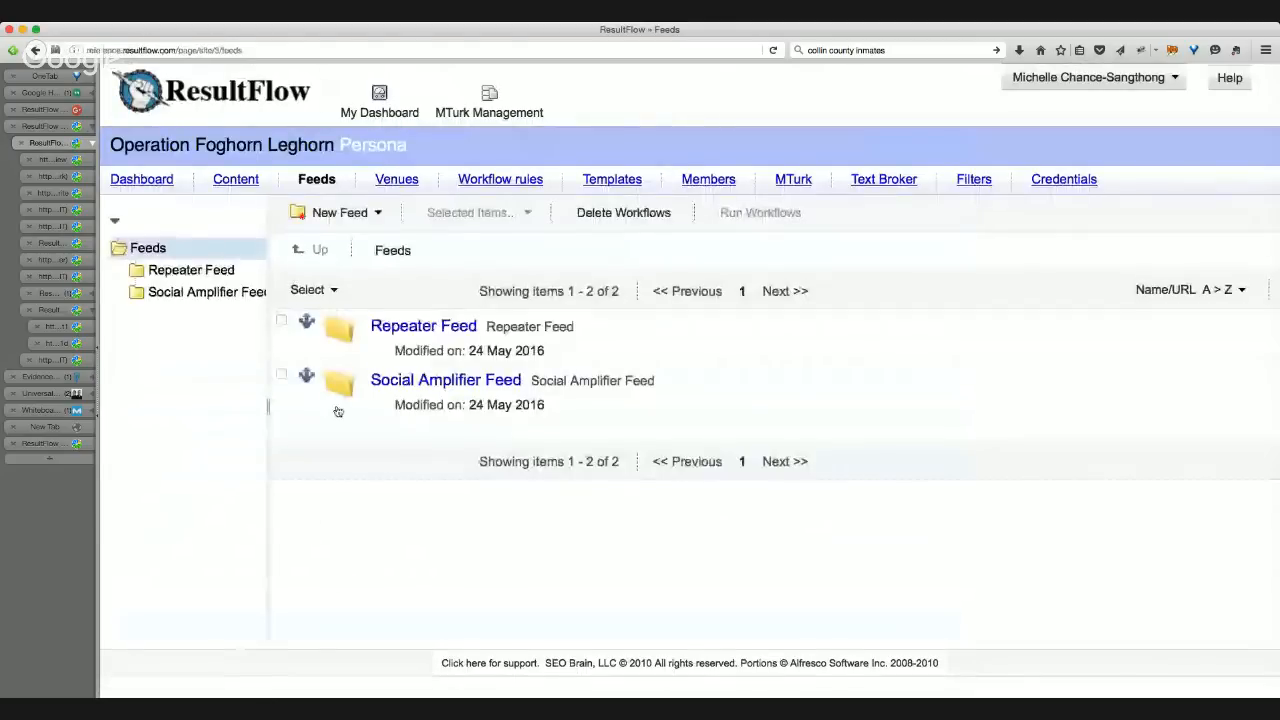
- Open Repeater Feed for editing from the persona's feeds list
{"action": "mouse_move", "coordinate": [310, 330]}
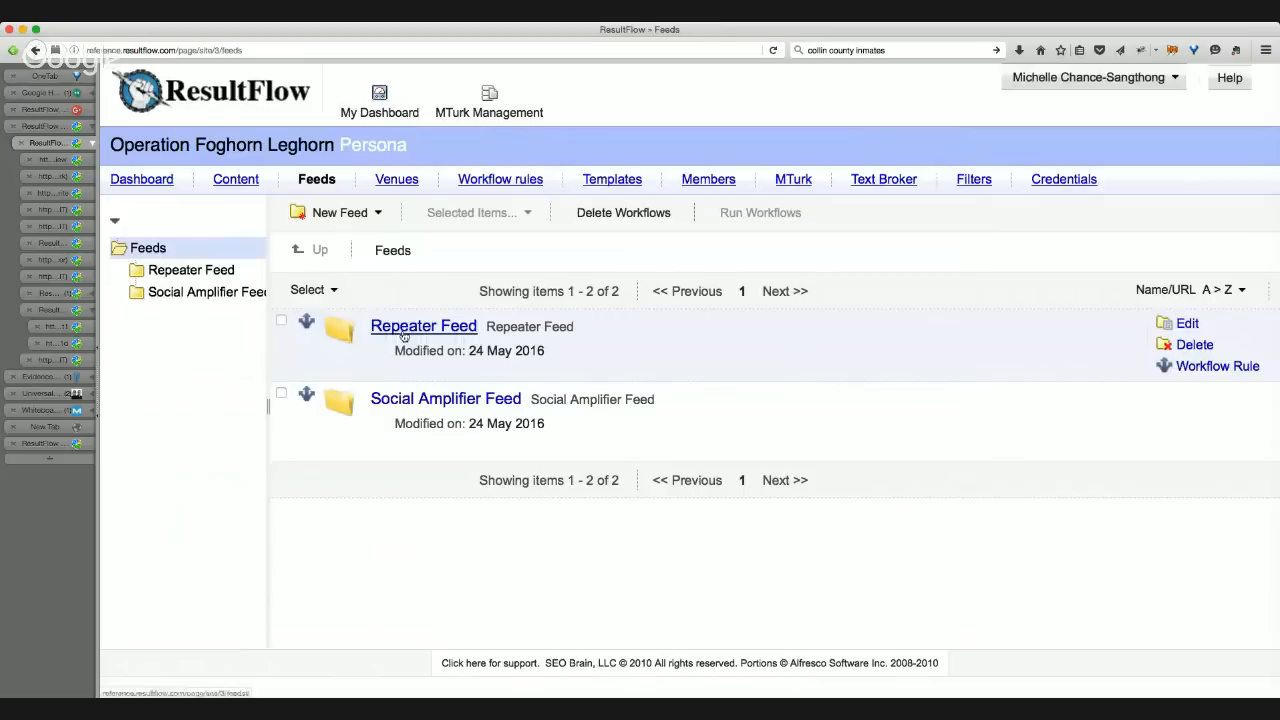
{"action": "left_click", "coordinate": [1180, 324]}
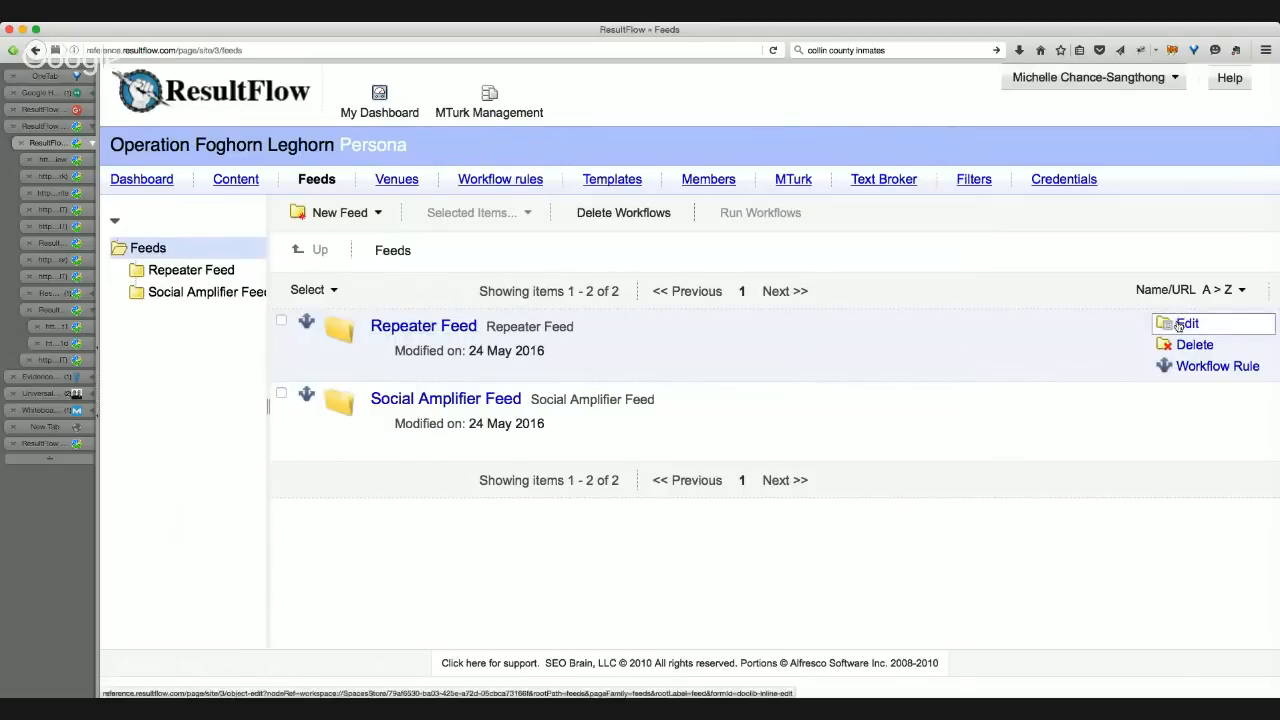
{"action": "left_click", "coordinate": [1180, 324]}
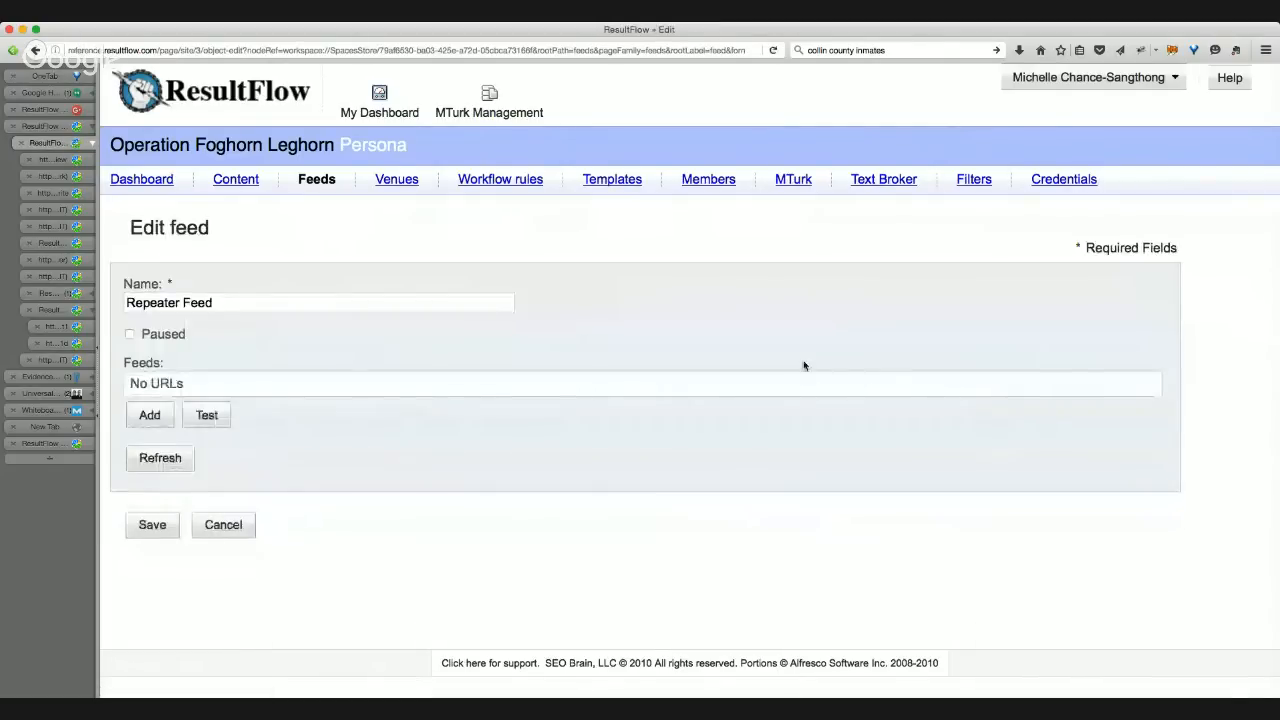
- Switch to the Moz Whiteboard Friday page, view The Moz Blog feed and copy its feed URL, feedpress.me/mozblog
{"action": "left_click", "coordinate": [54, 411]}
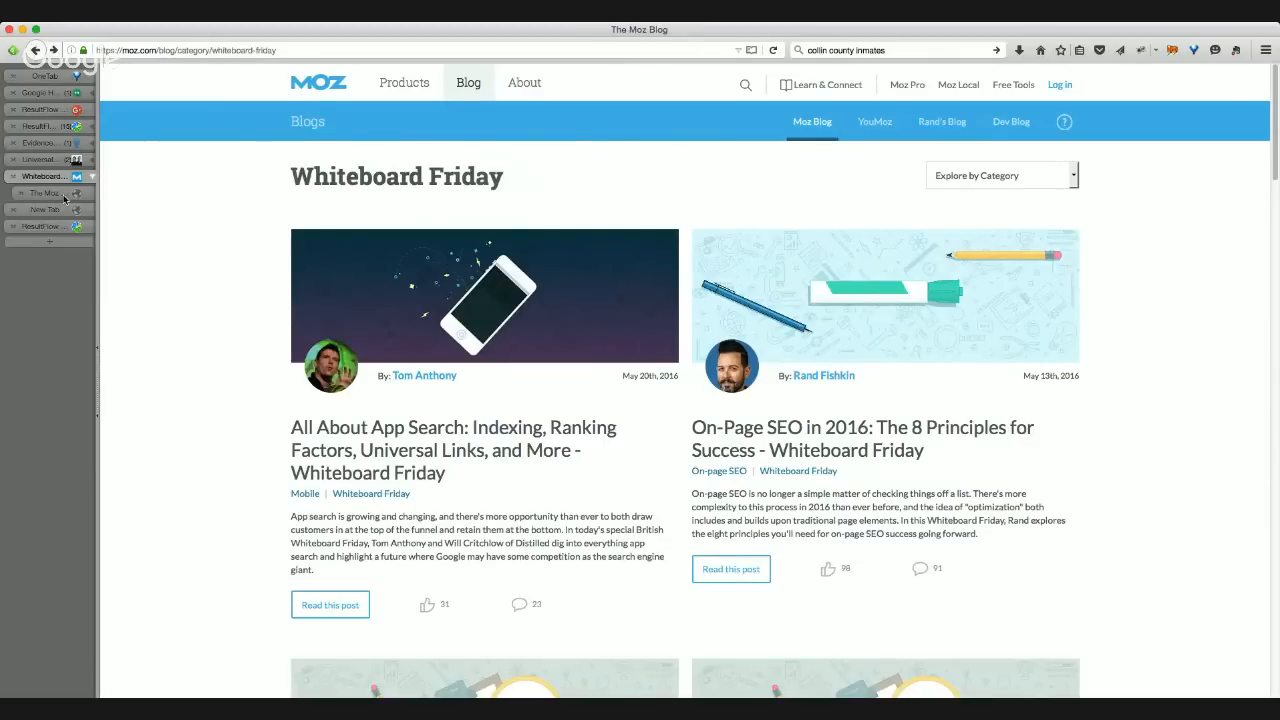
{"action": "left_click", "coordinate": [63, 196]}
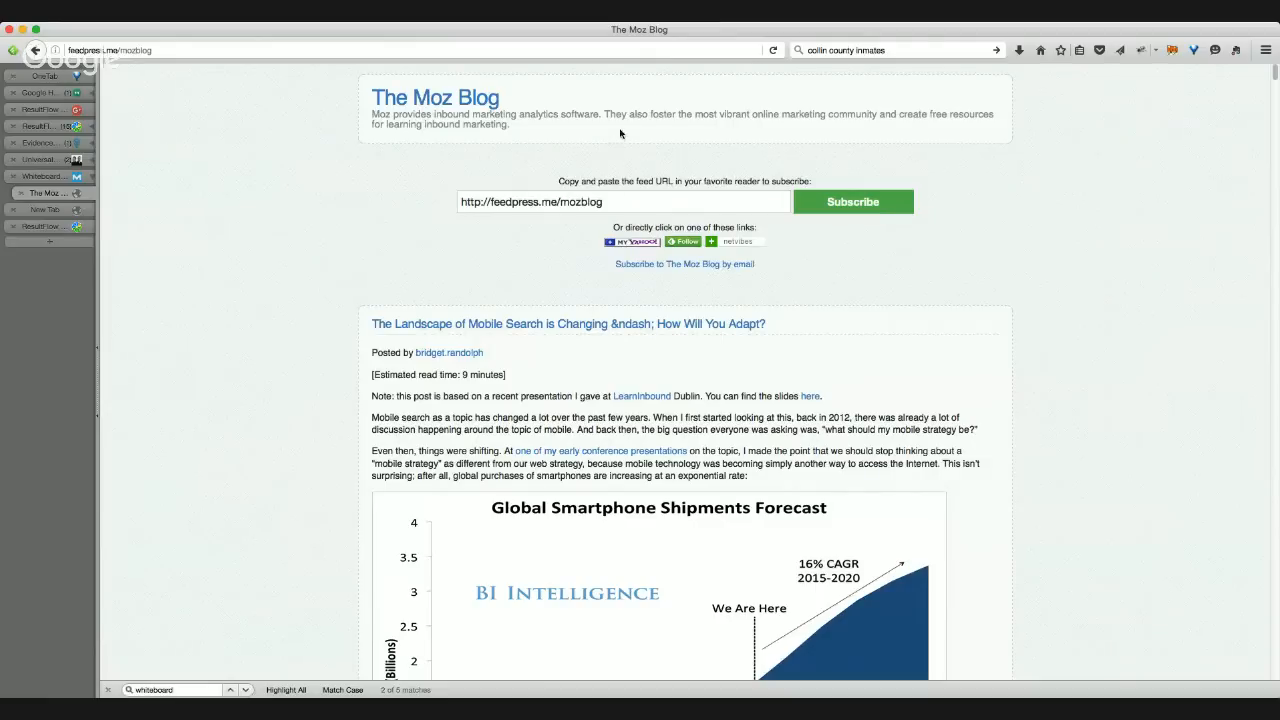
{"action": "left_click", "coordinate": [596, 48]}
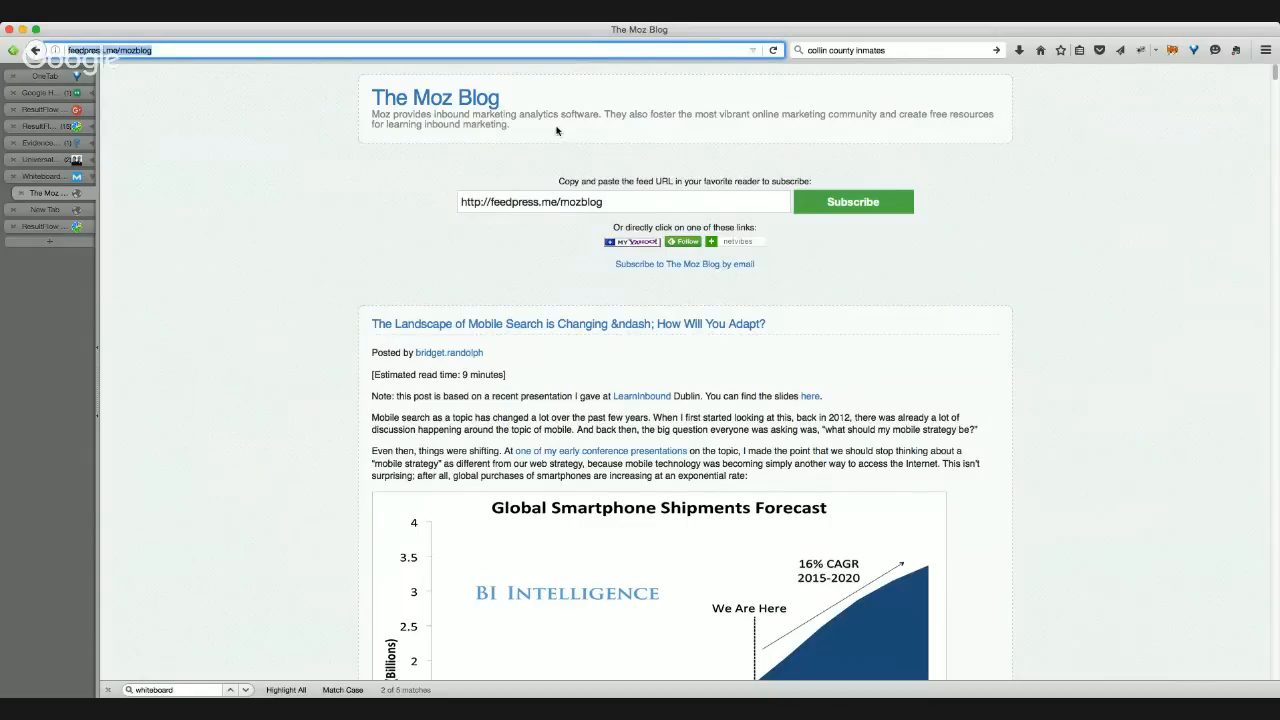
{"action": "left_click", "coordinate": [317, 316]}
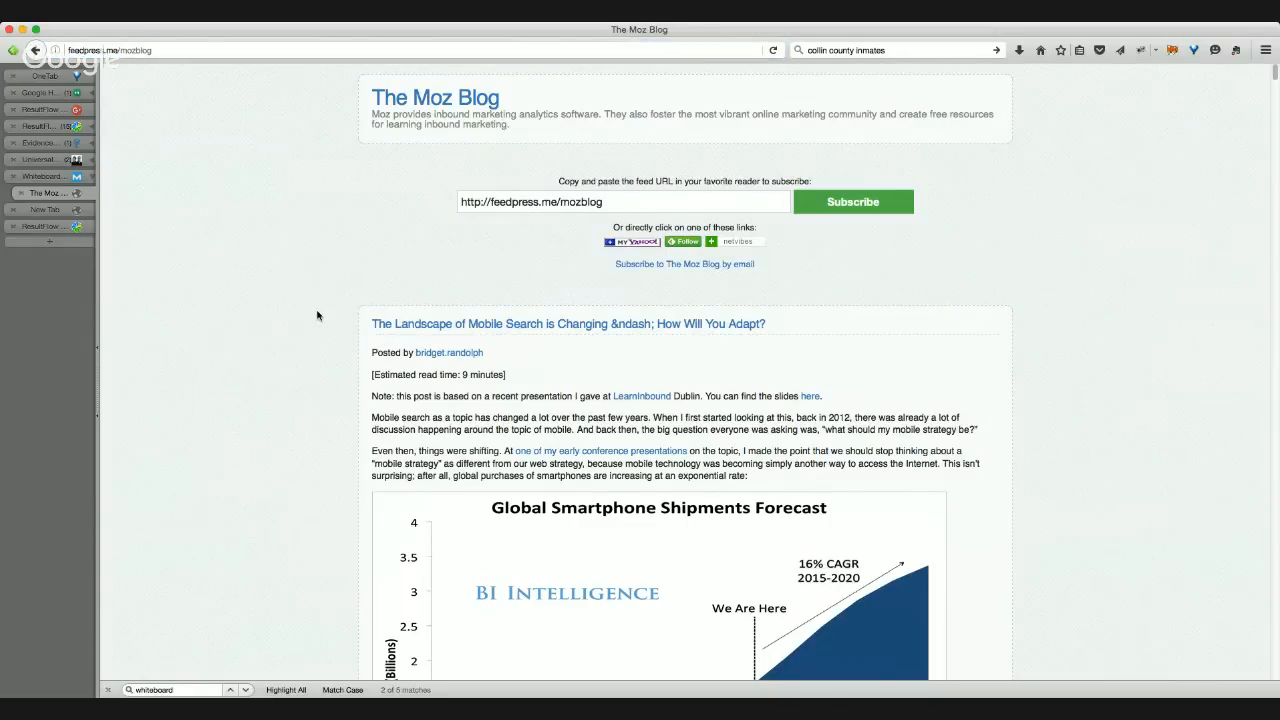
{"action": "scroll", "coordinate": [317, 316], "scroll_direction": "down", "scroll_amount": 15}
{"action": "scroll", "coordinate": [317, 316], "scroll_direction": "down", "scroll_amount": 10}
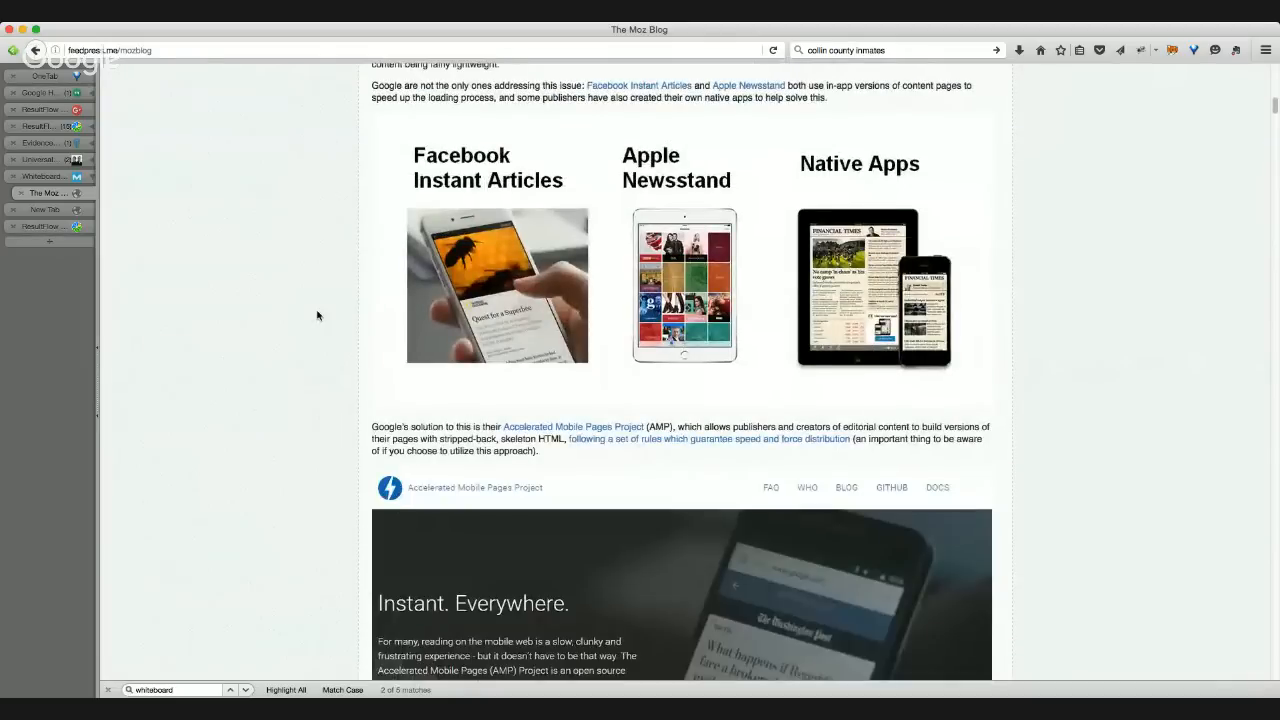
{"action": "scroll", "coordinate": [317, 316], "scroll_direction": "up", "scroll_amount": 20}
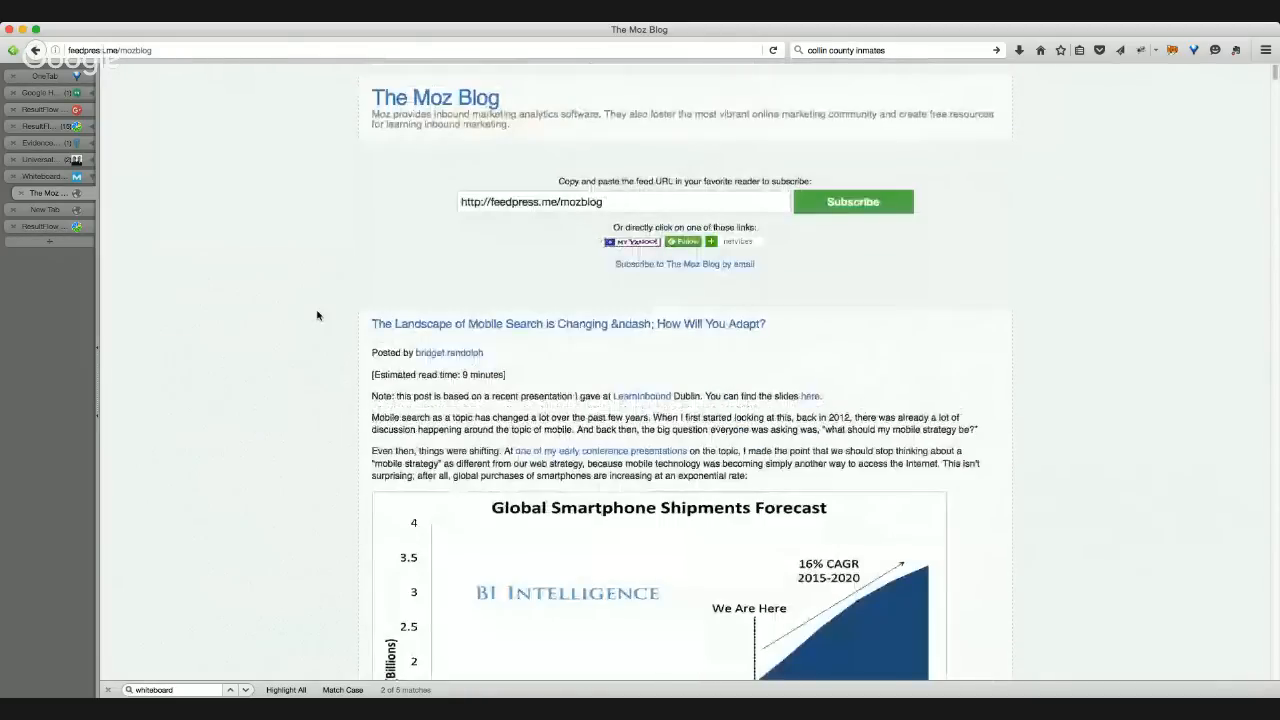
{"action": "left_click", "coordinate": [253, 49]}
{"action": "key", "text": "super+c"}
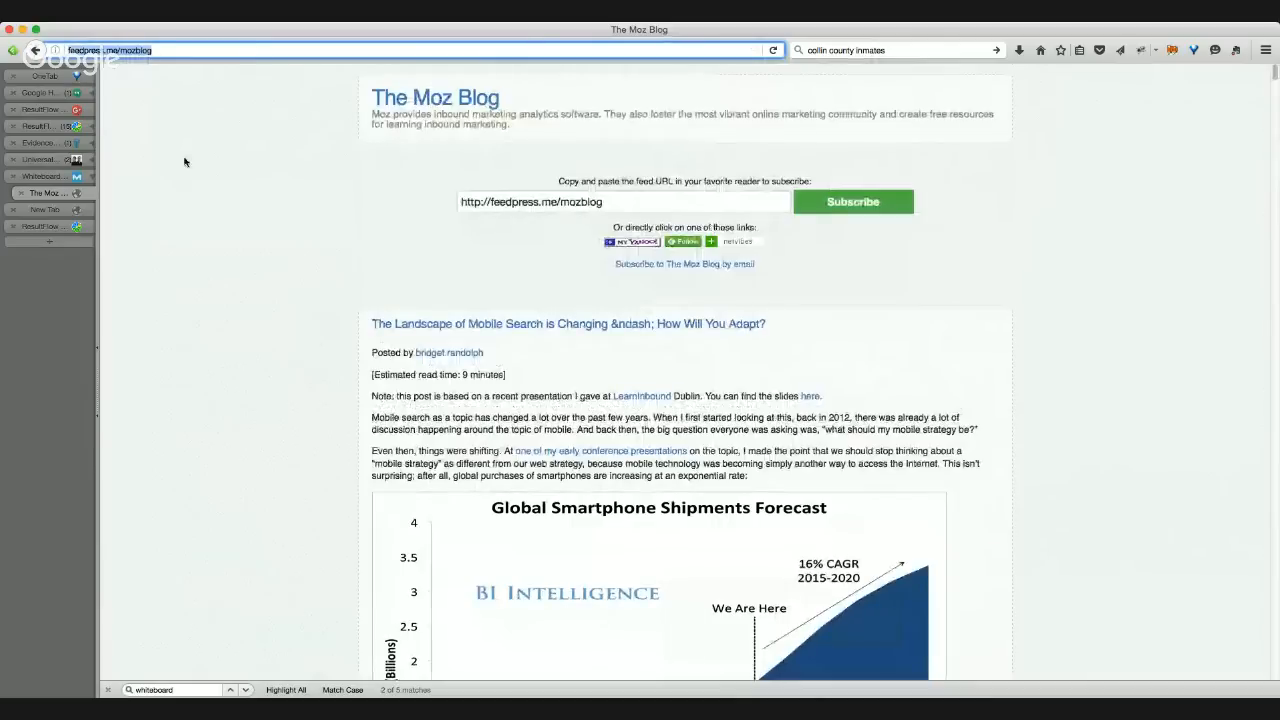
- View the Whiteboard Friday page's source code and enlarge it to examine the RSS feed link in the head section
{"action": "left_click", "coordinate": [69, 180]}
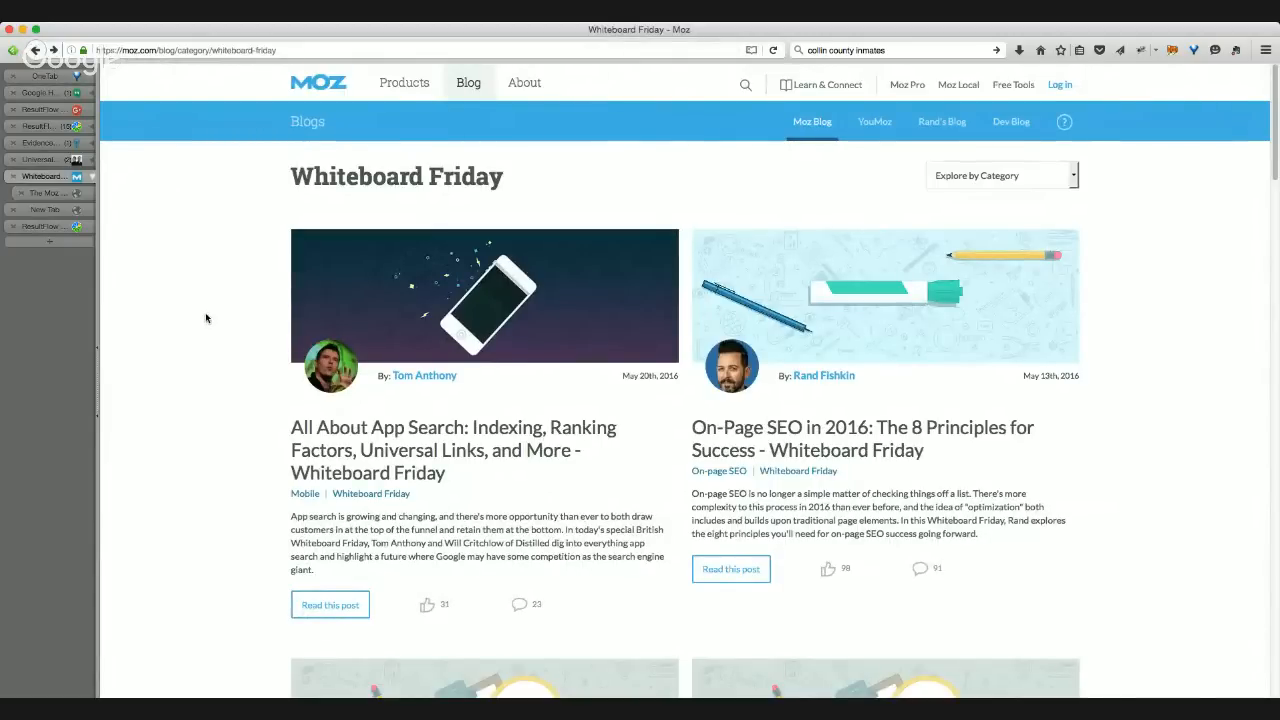
{"action": "key", "text": "super+u"}
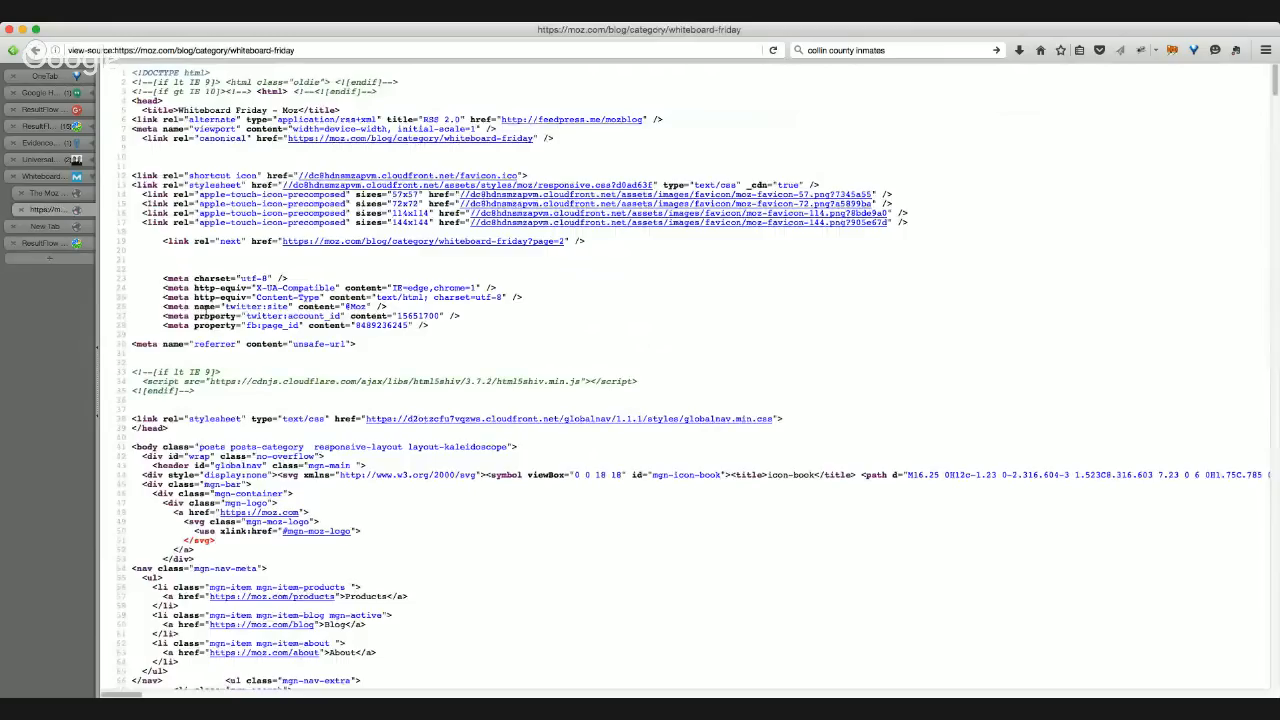
{"action": "key", "text": "super+plus"}
{"action": "key", "text": "super+plus"}
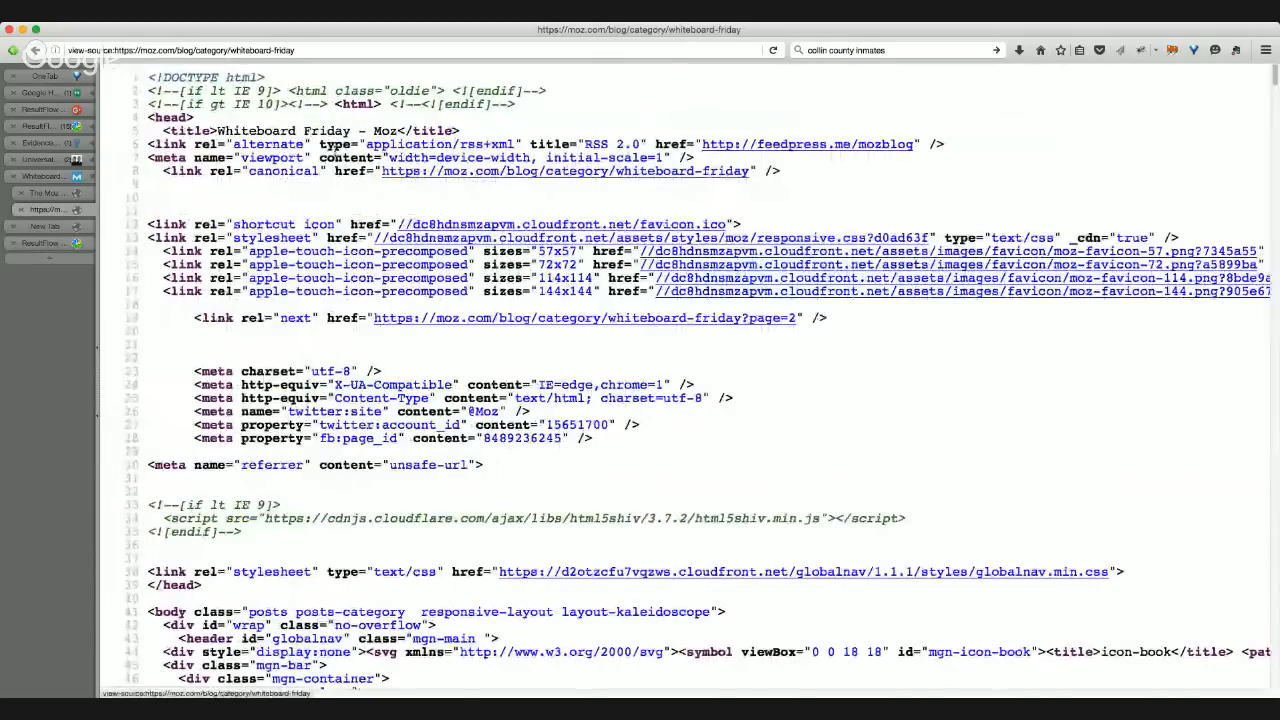
{"action": "left_click_drag", "start_coordinate": [194, 144], "coordinate": [556, 144]}
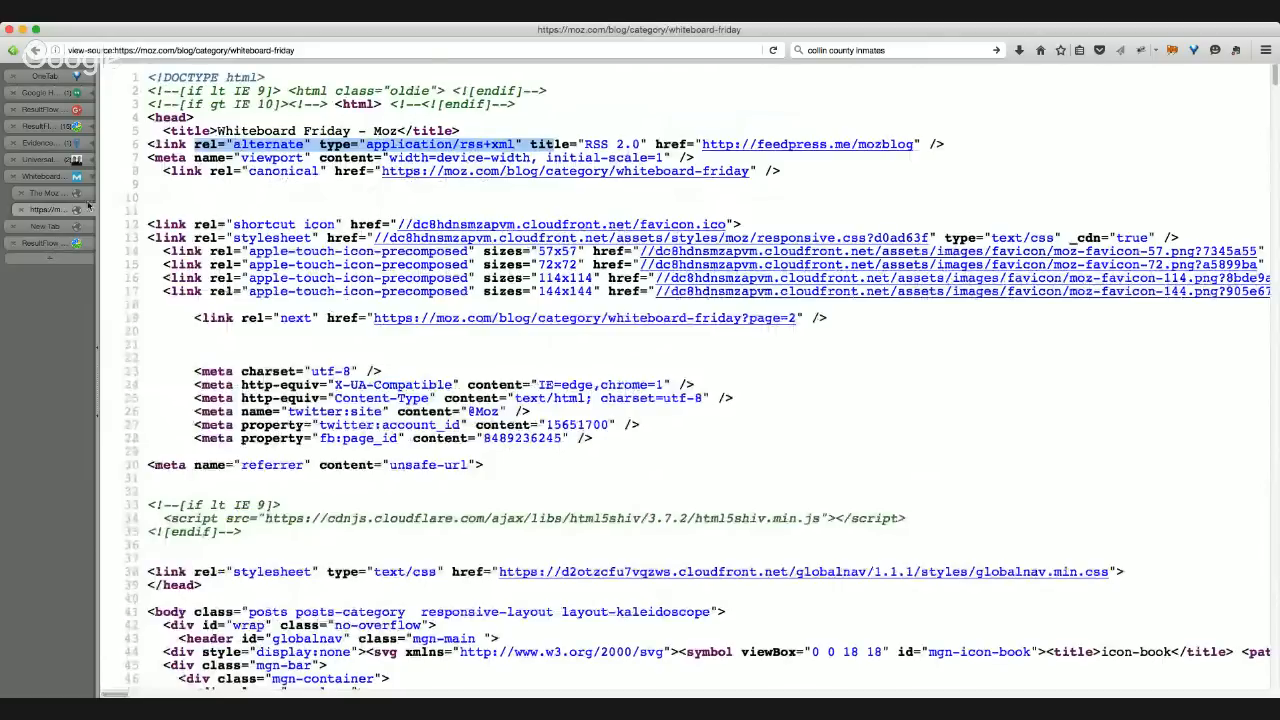
{"action": "left_click", "coordinate": [44, 128]}
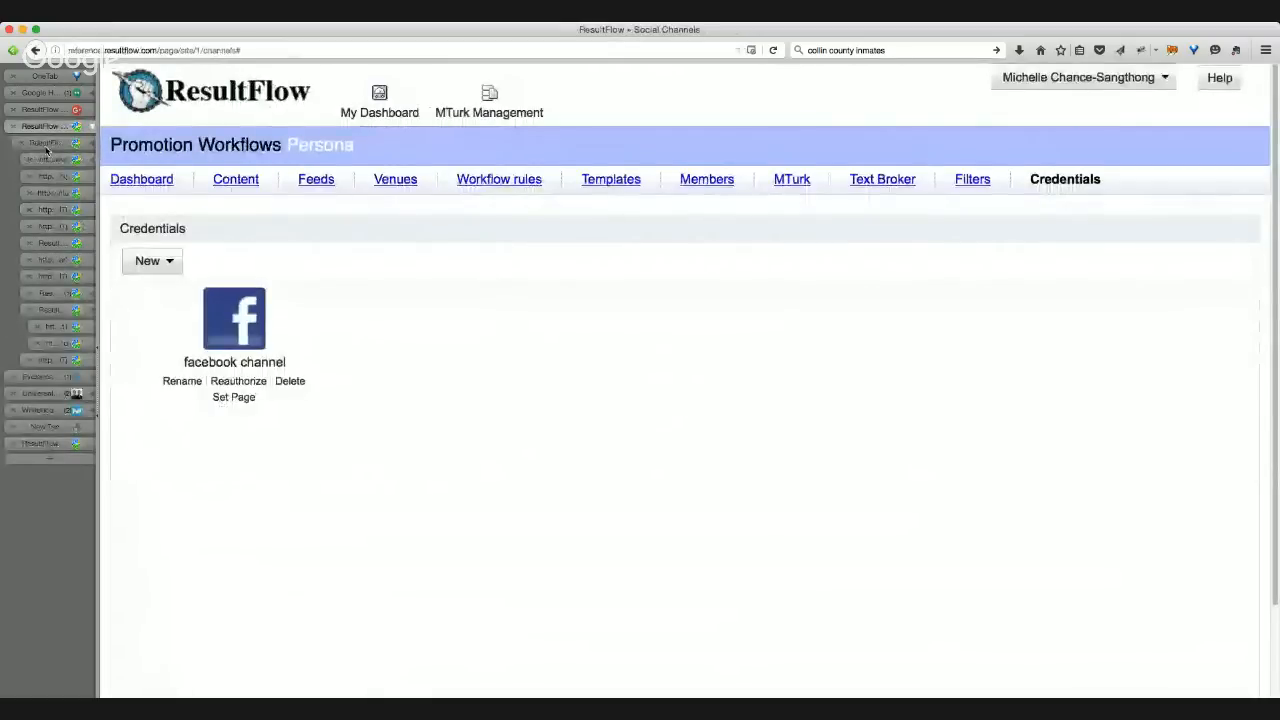
{"action": "left_click", "coordinate": [45, 146]}
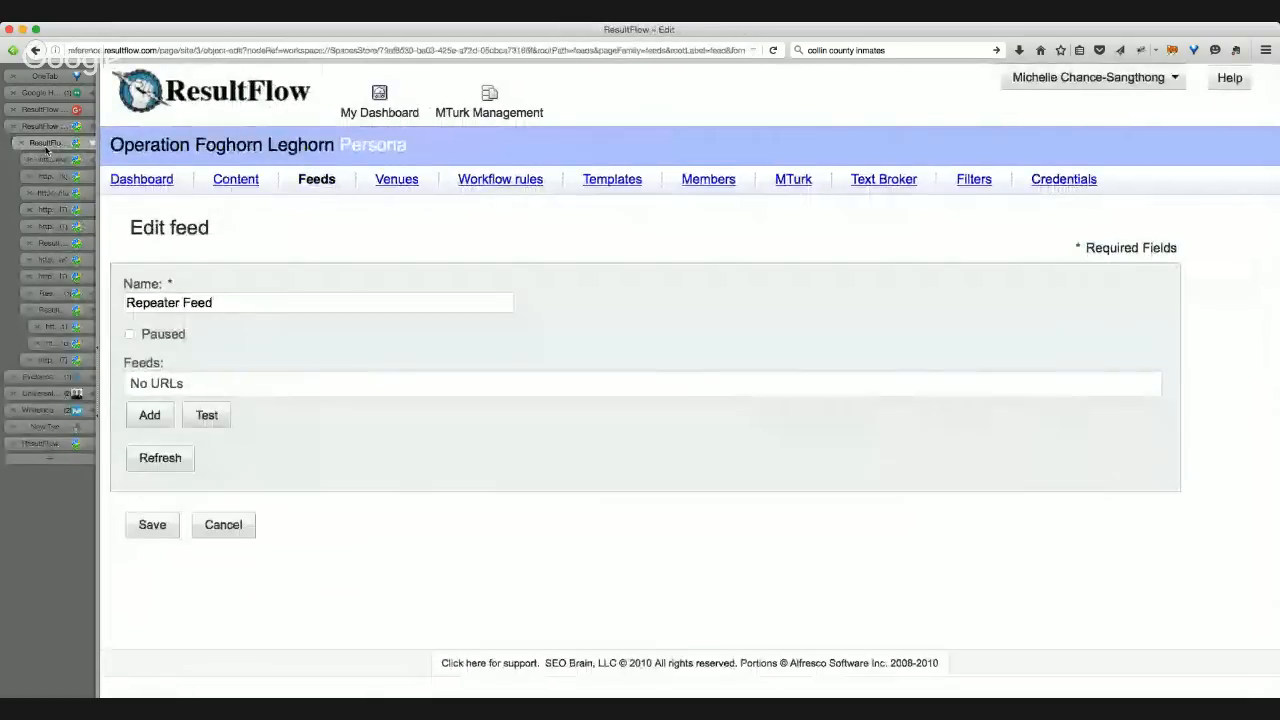
{"action": "left_click", "coordinate": [150, 416]}
{"action": "key", "text": "super+v"}
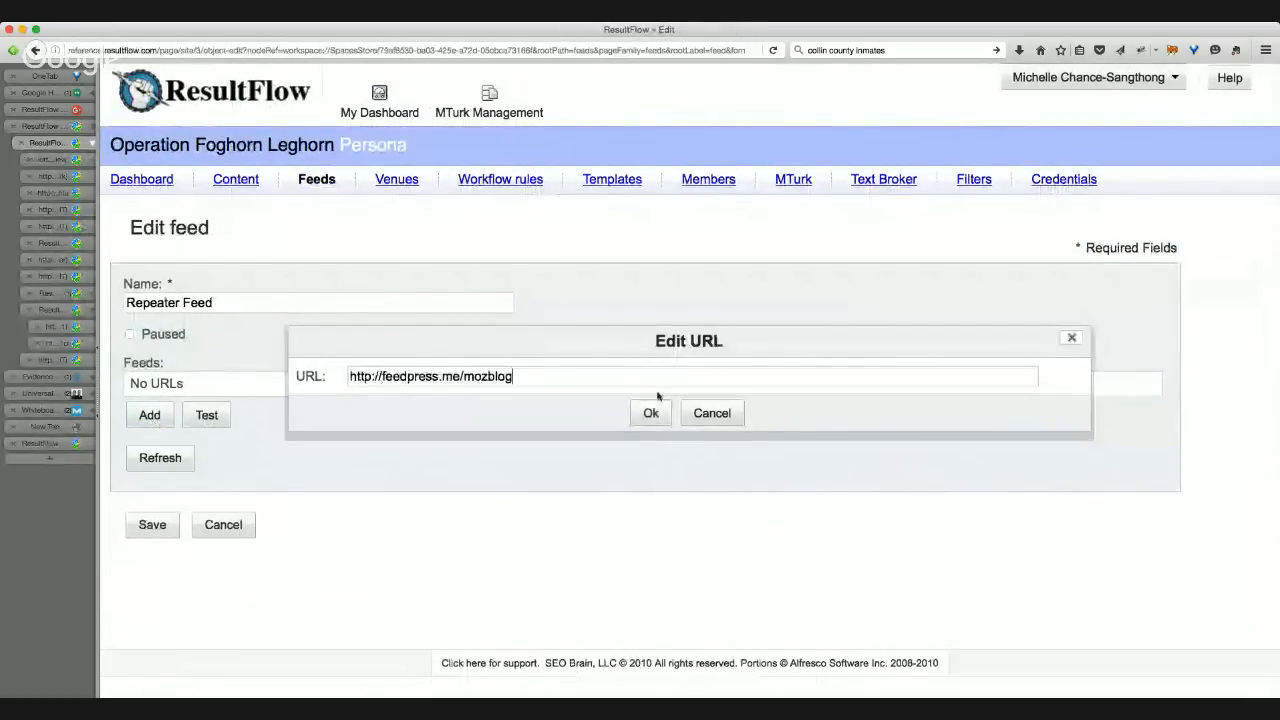
{"action": "left_click", "coordinate": [650, 412]}
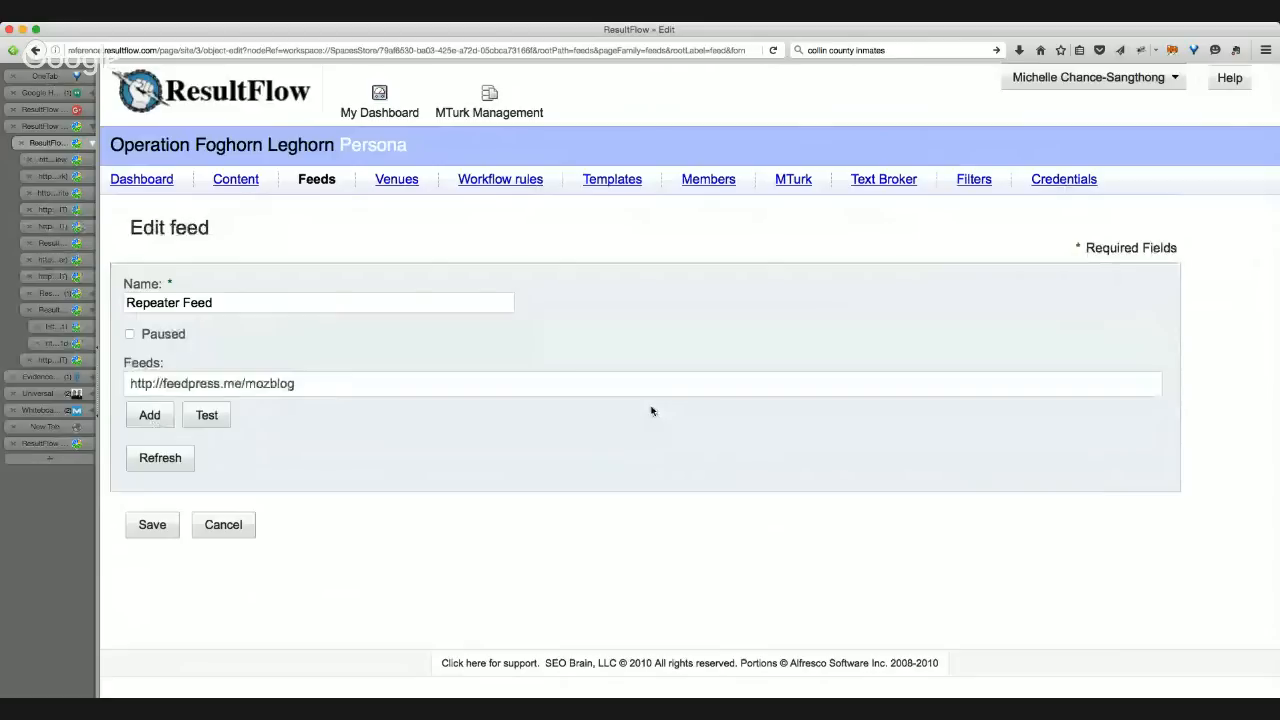
{"action": "left_click", "coordinate": [212, 416]}
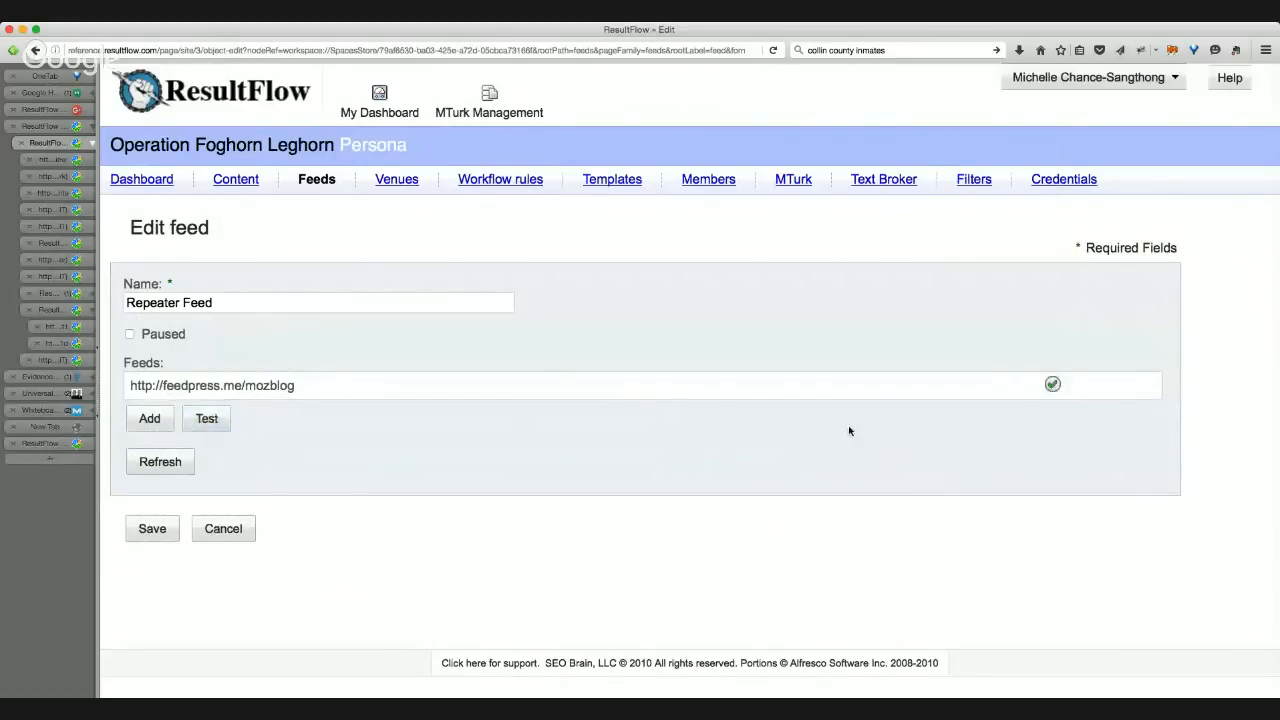
{"action": "mouse_move", "coordinate": [1053, 388]}
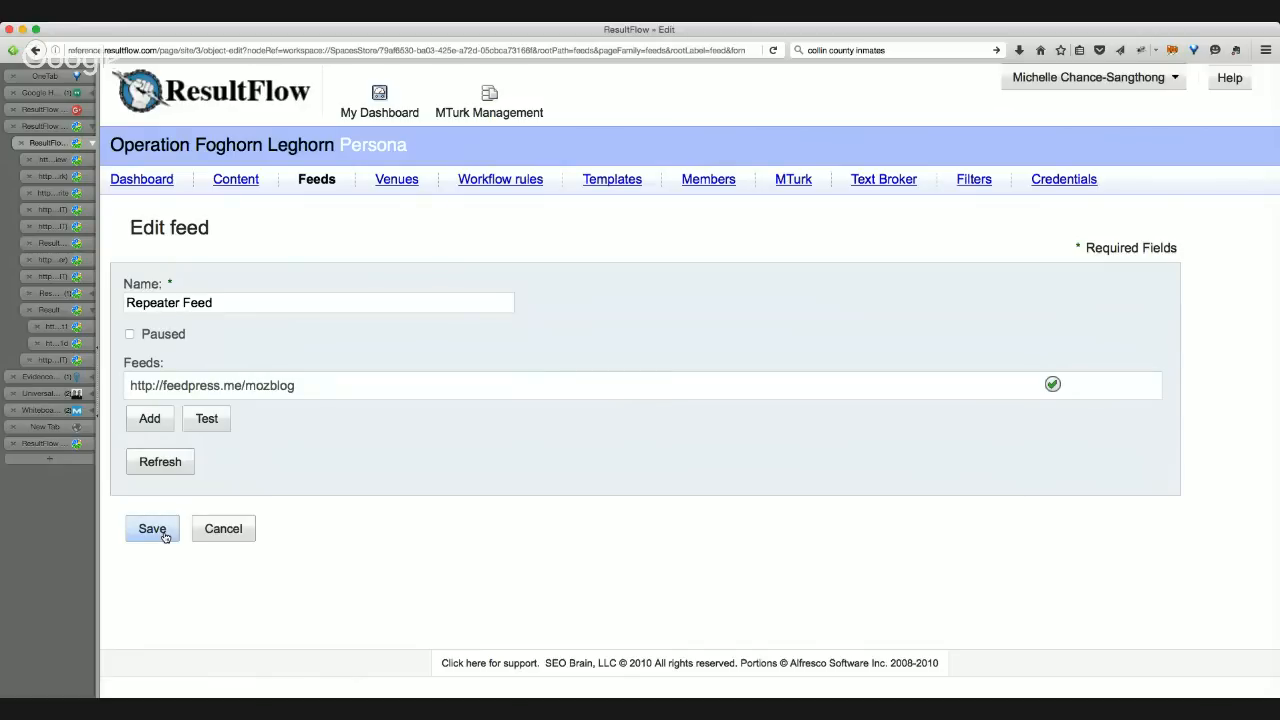
- Request a refresh of the Repeater Feed and save the feed
{"action": "left_click", "coordinate": [166, 462]}
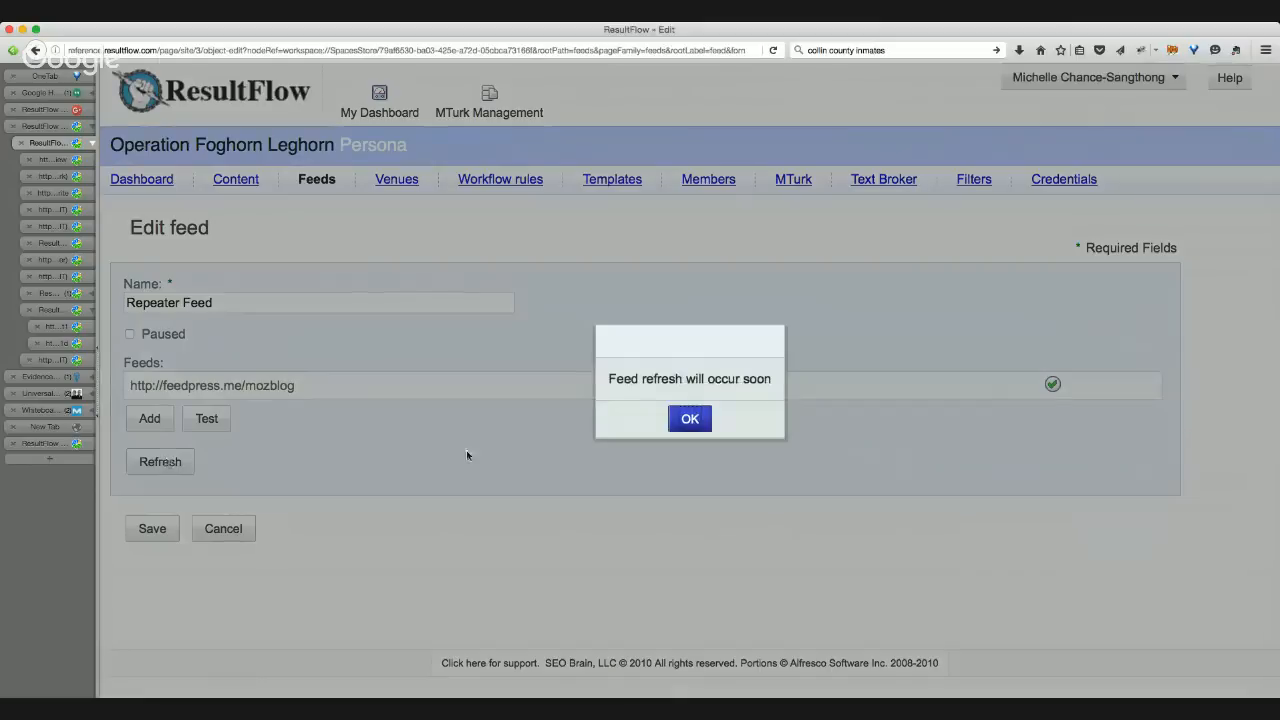
{"action": "left_click", "coordinate": [690, 420]}
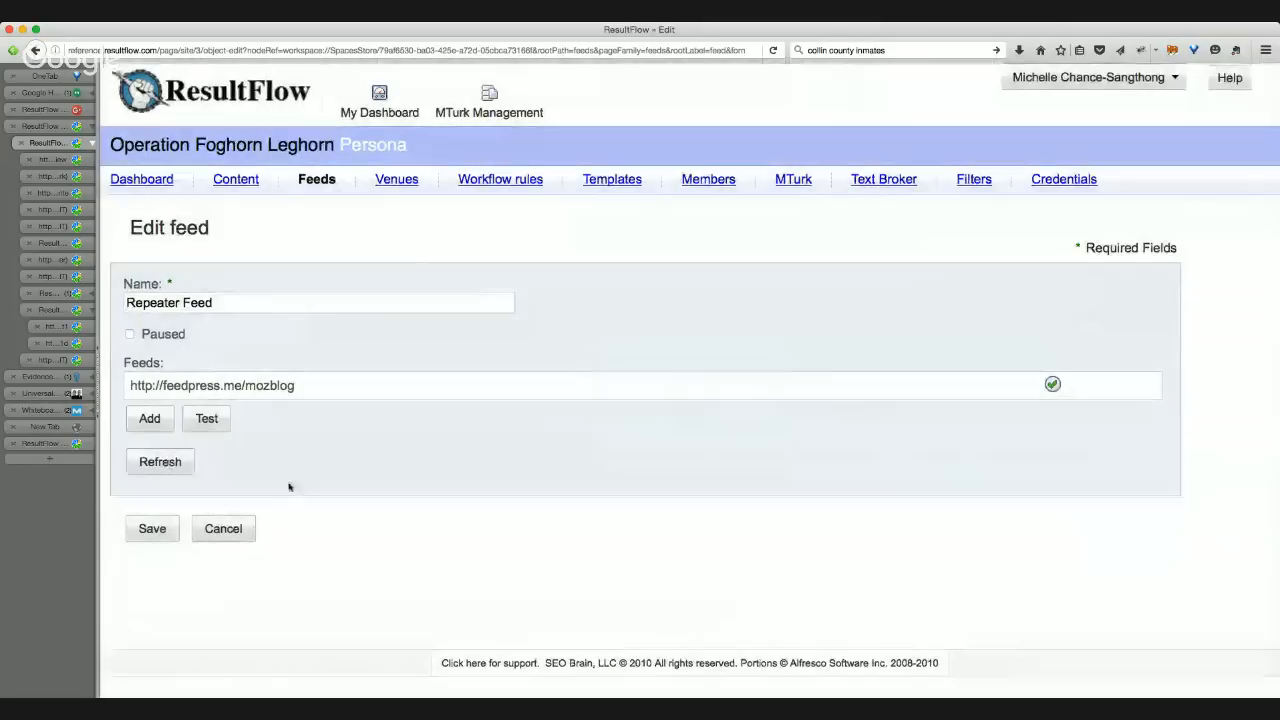
{"action": "left_click", "coordinate": [152, 535]}
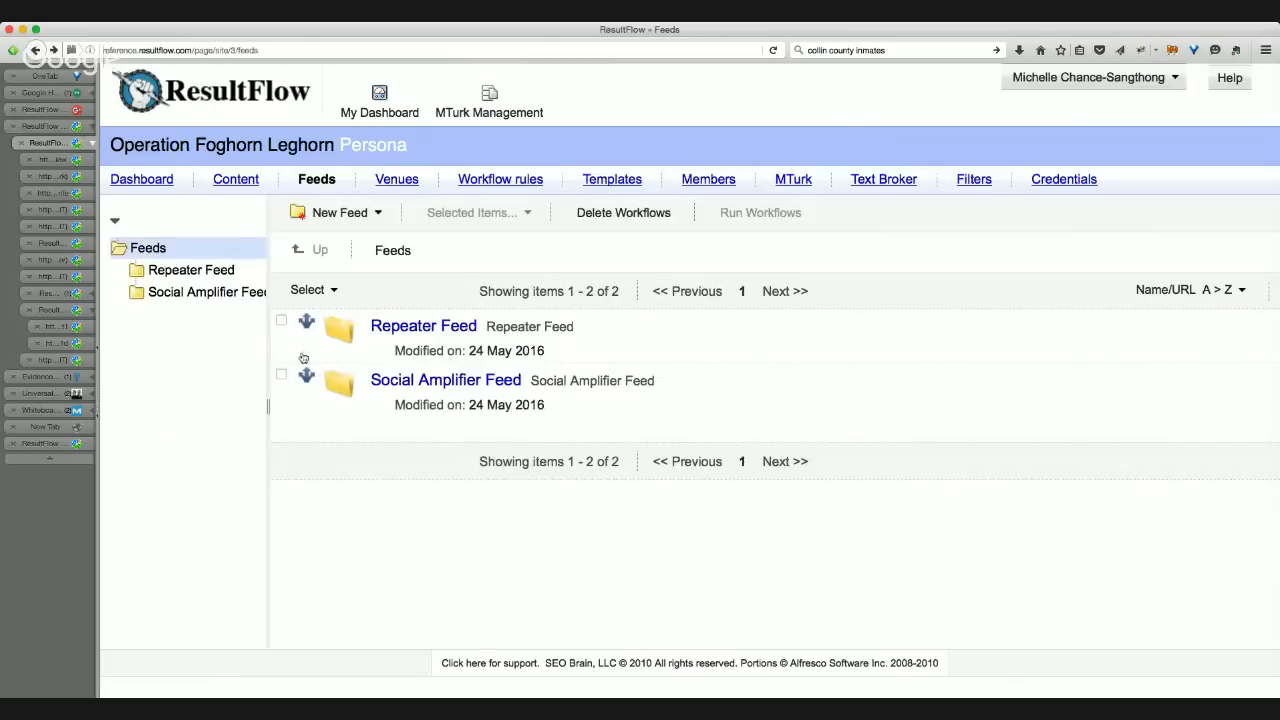
- Check for incoming items in Repeater Feed and in the persona's content folder B - Repeater/B1 Scheduler to B2 Clone
{"action": "left_click", "coordinate": [422, 328]}
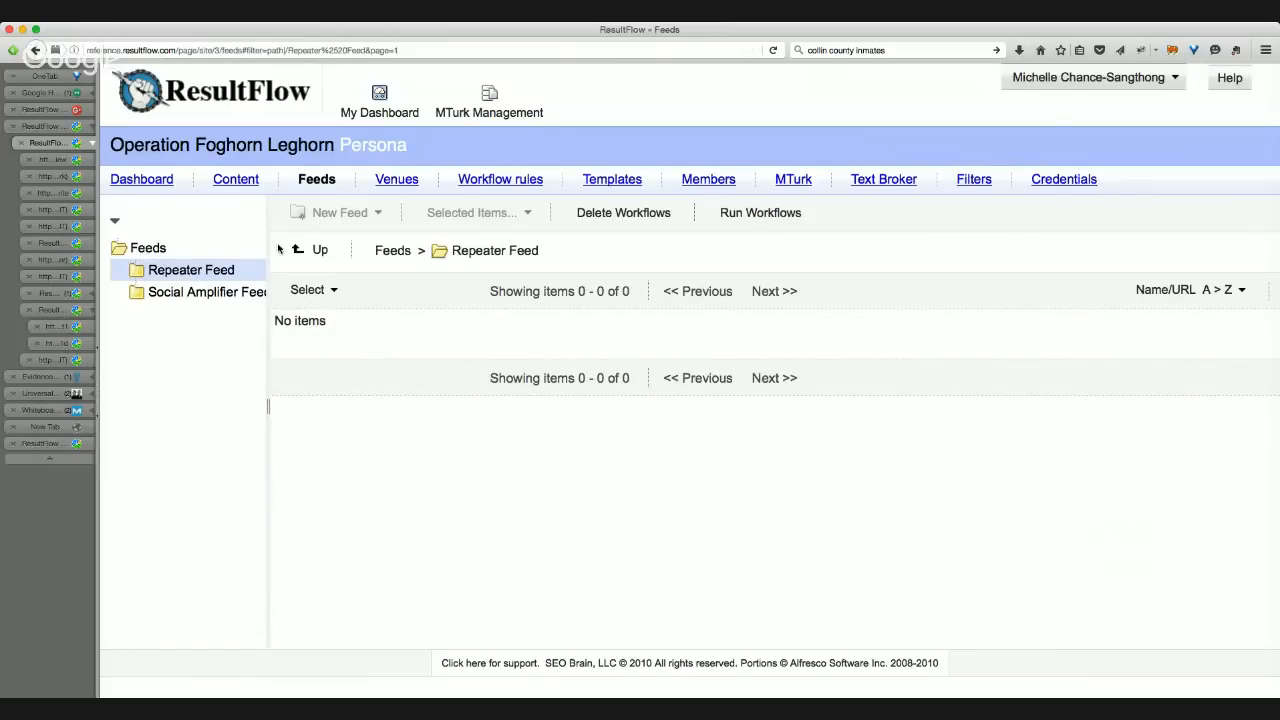
{"action": "middle_click", "coordinate": [236, 178]}
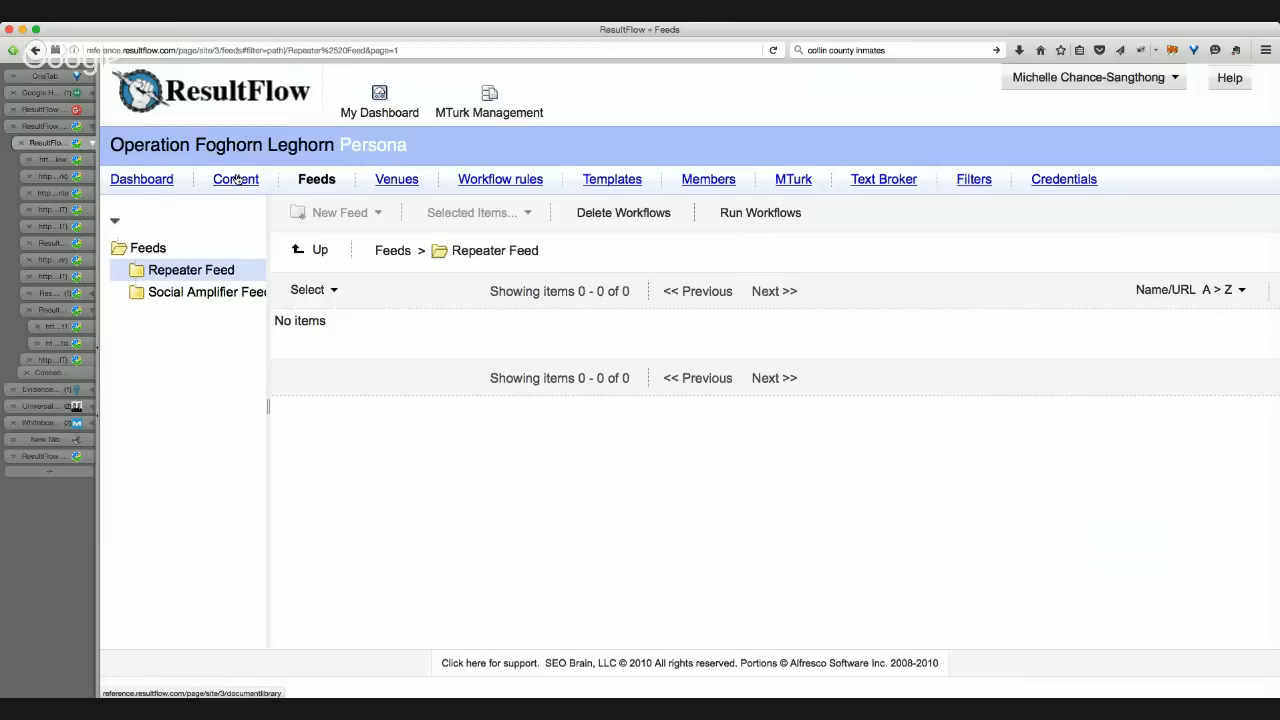
{"action": "left_click", "coordinate": [54, 377]}
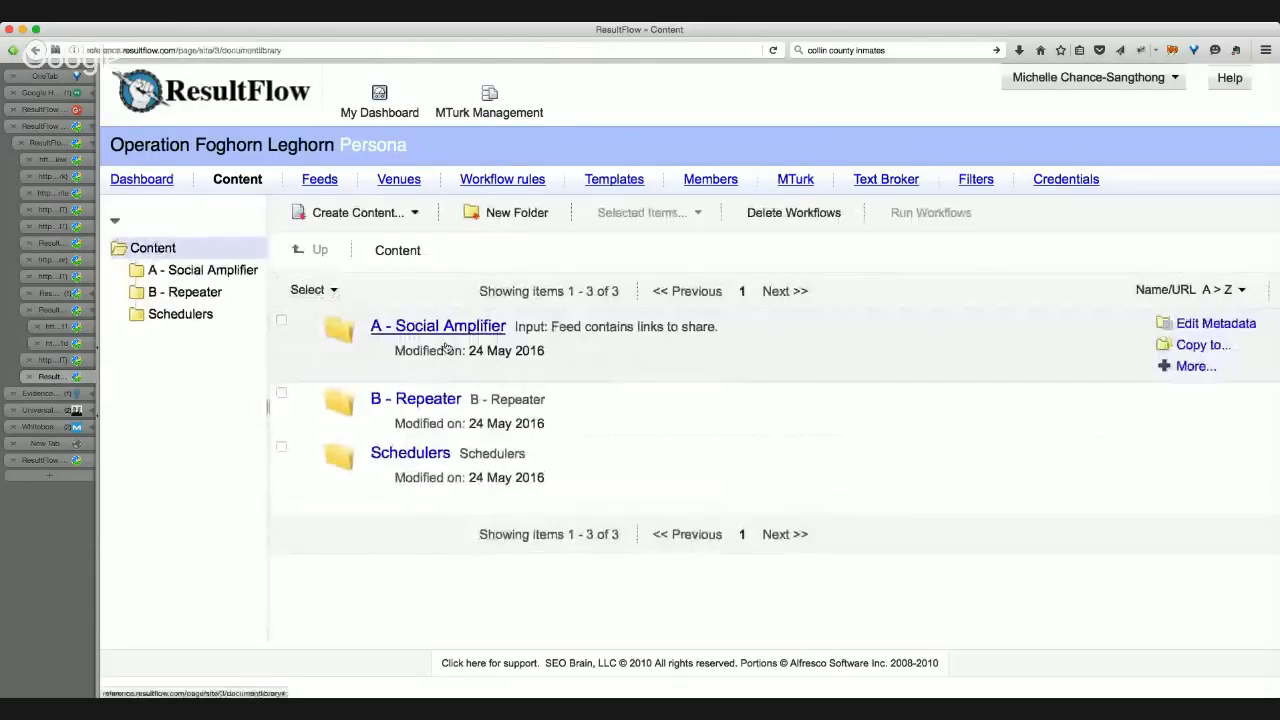
{"action": "left_click", "coordinate": [434, 380]}
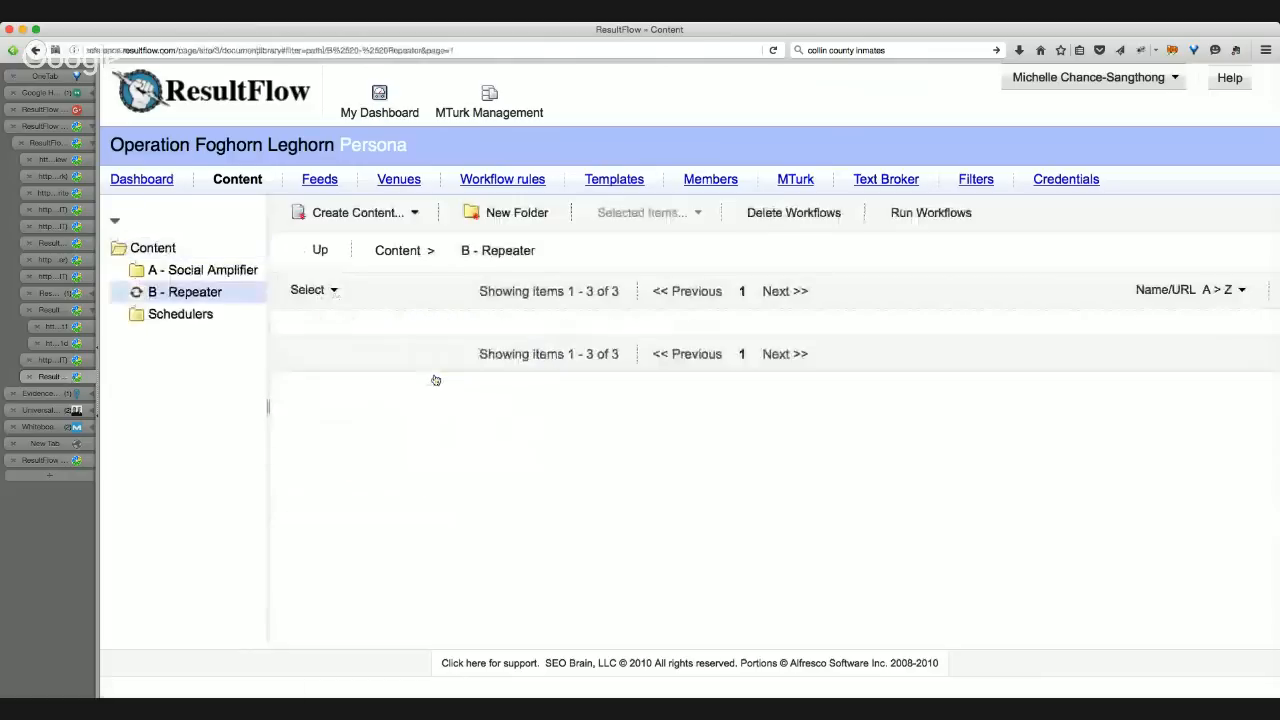
{"action": "left_click", "coordinate": [445, 328]}
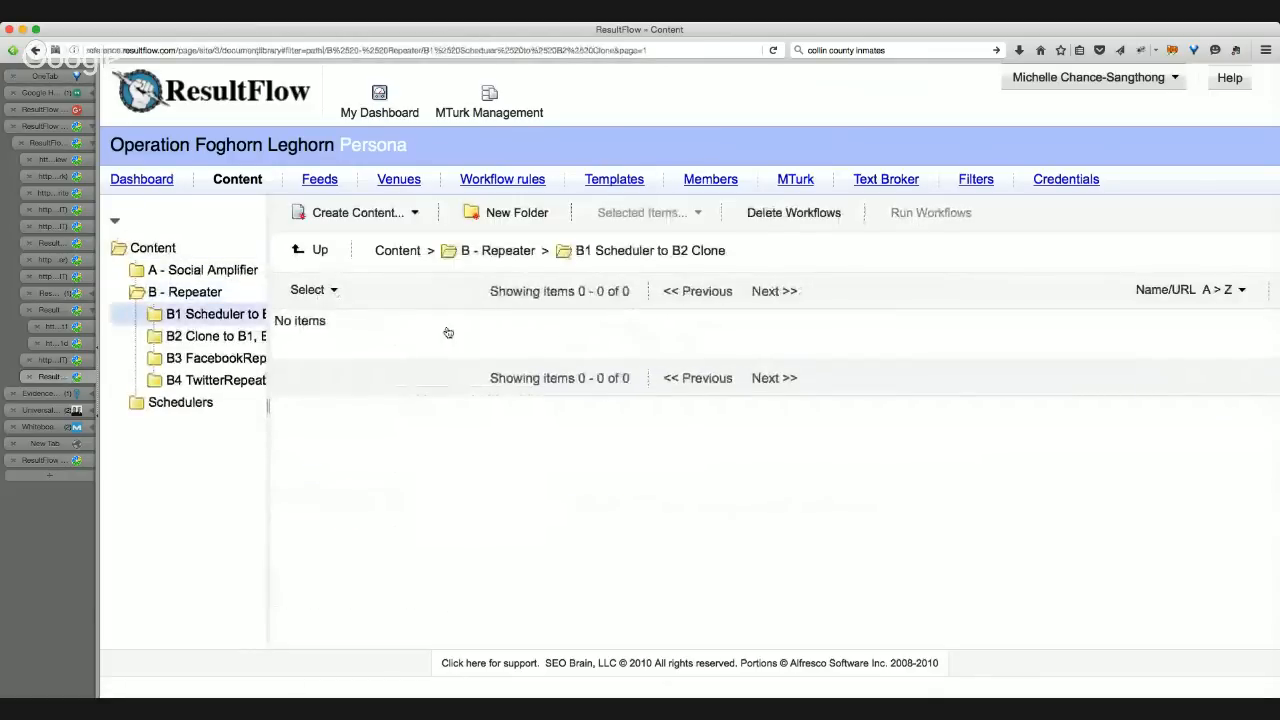
- Reopen Repeater Feed from the persona's feeds list, request another feed refresh and recheck the feed's items
{"action": "left_click", "coordinate": [50, 311]}
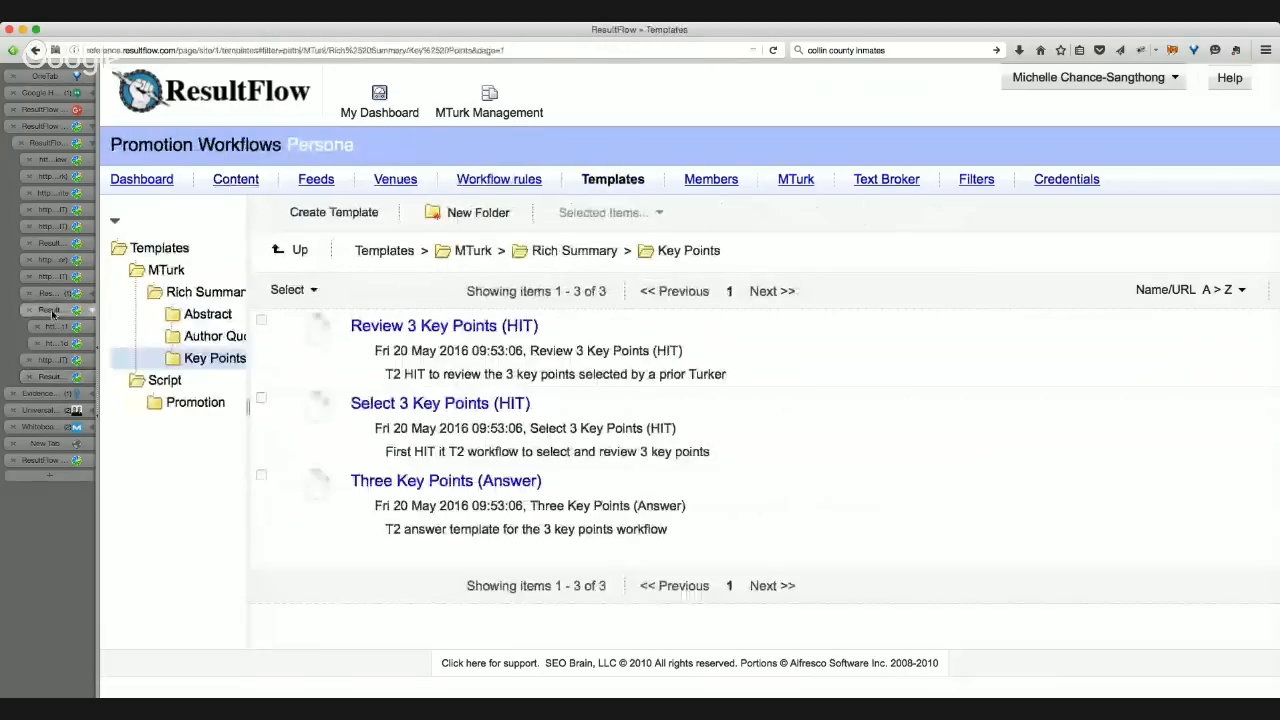
{"action": "left_click", "coordinate": [54, 142]}
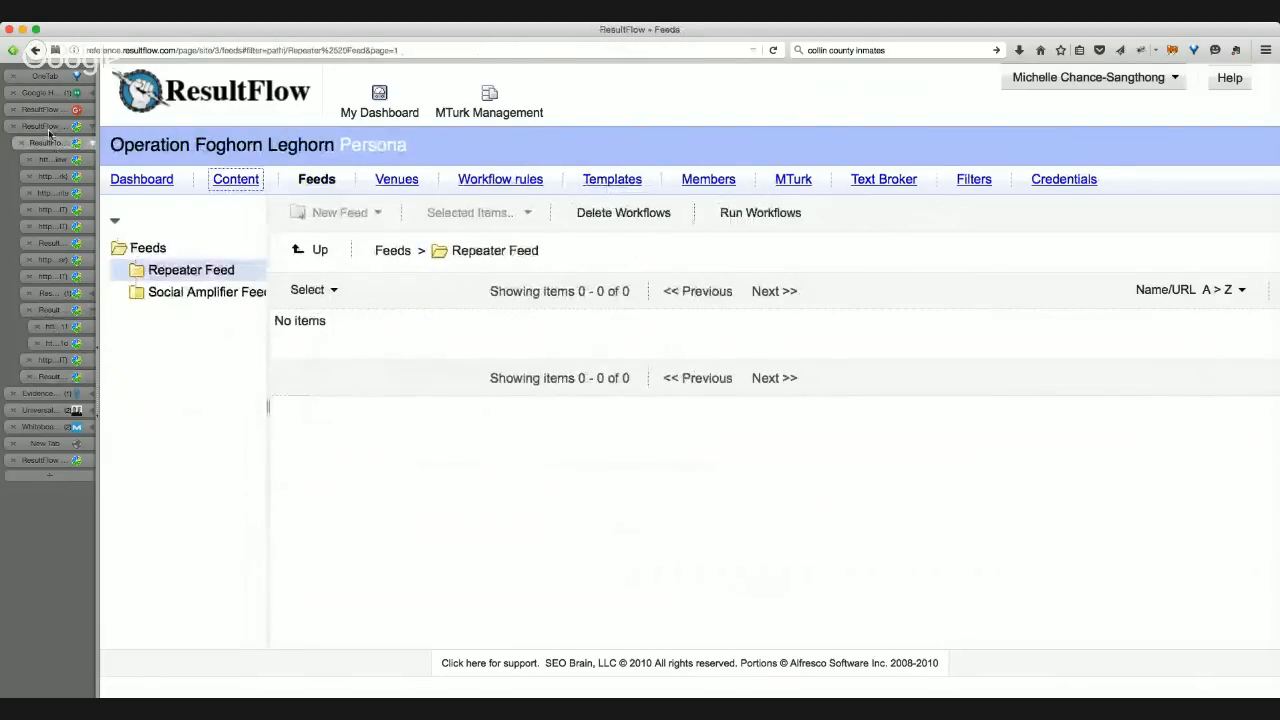
{"action": "left_click", "coordinate": [48, 129]}
{"action": "left_click", "coordinate": [50, 143]}
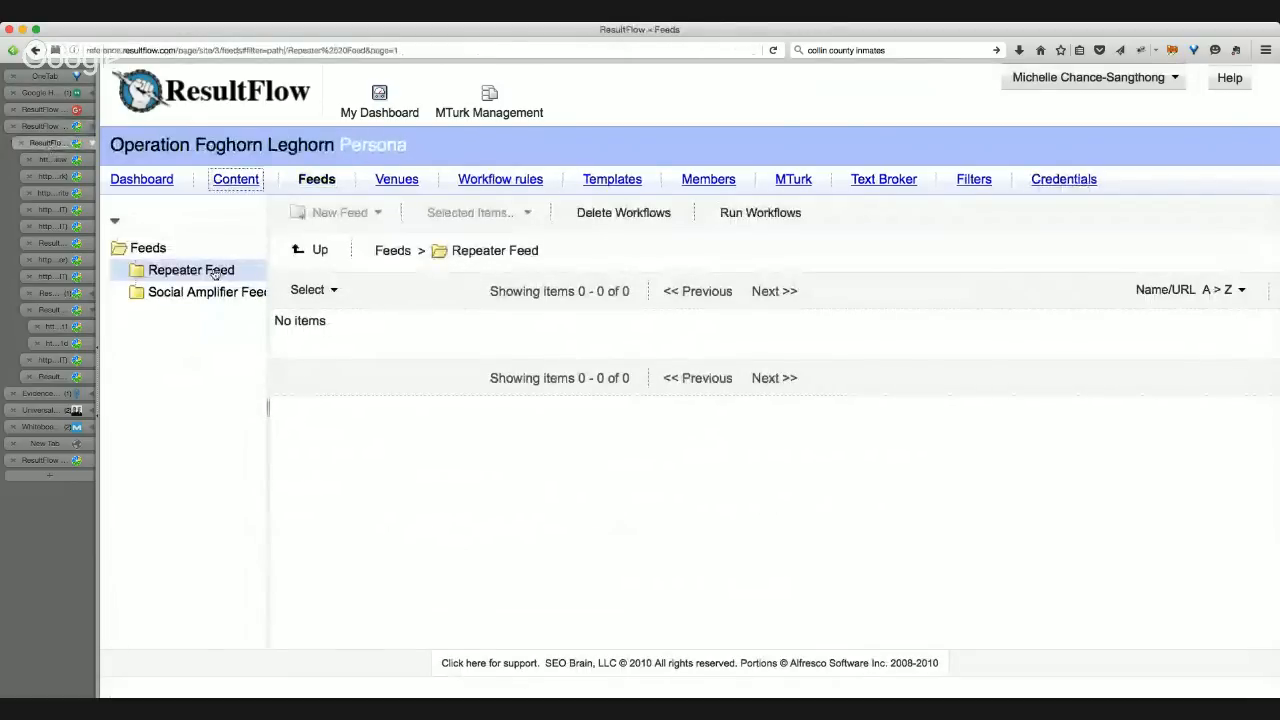
{"action": "left_click", "coordinate": [160, 248]}
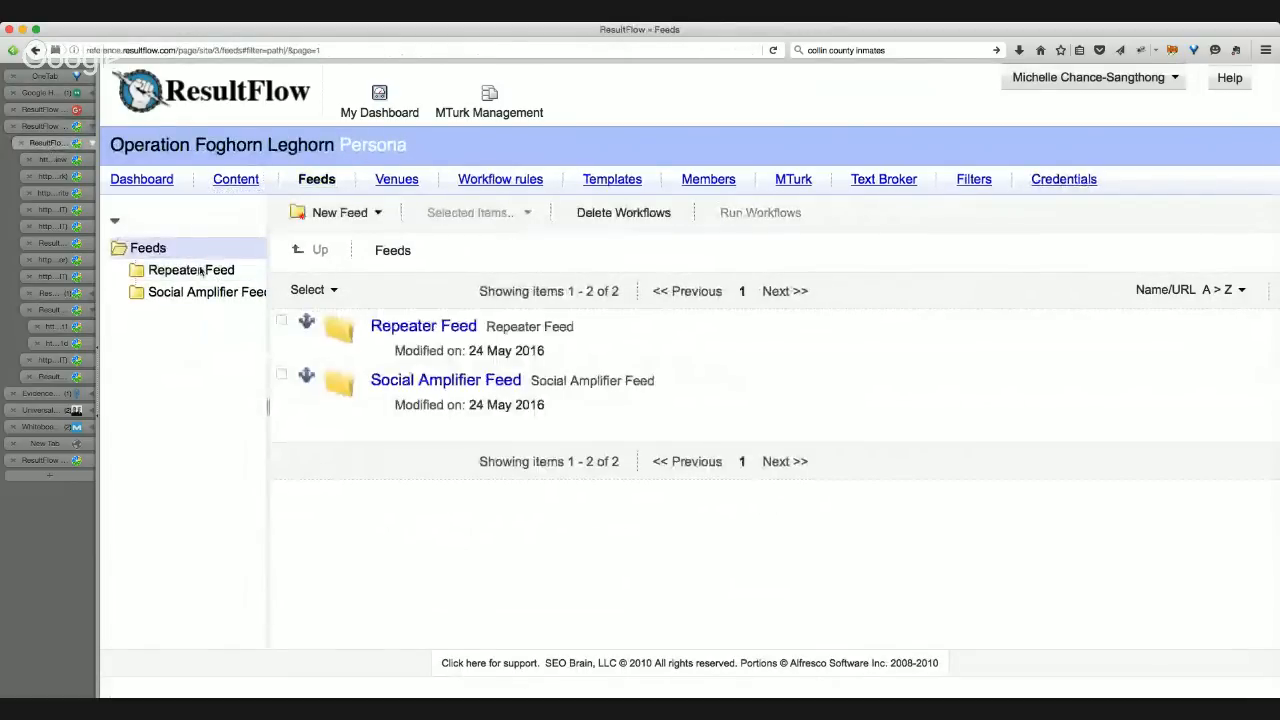
{"action": "left_click", "coordinate": [1186, 323]}
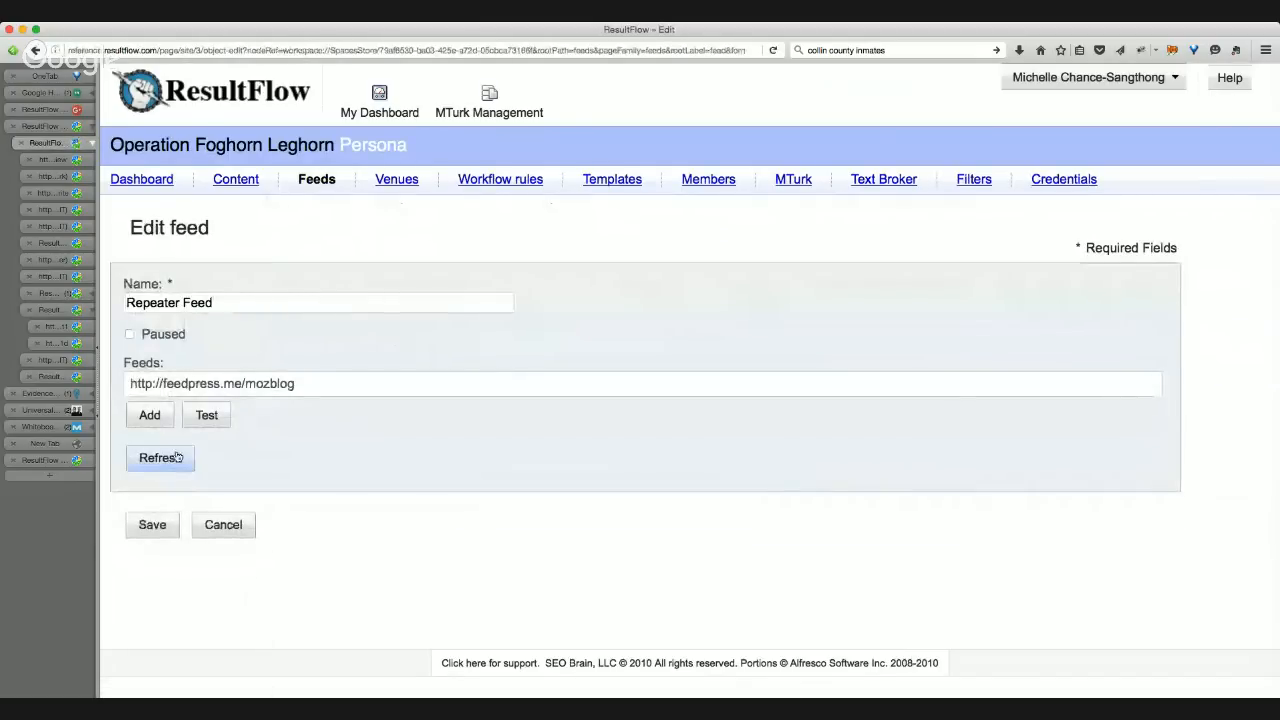
{"action": "left_click", "coordinate": [160, 457]}
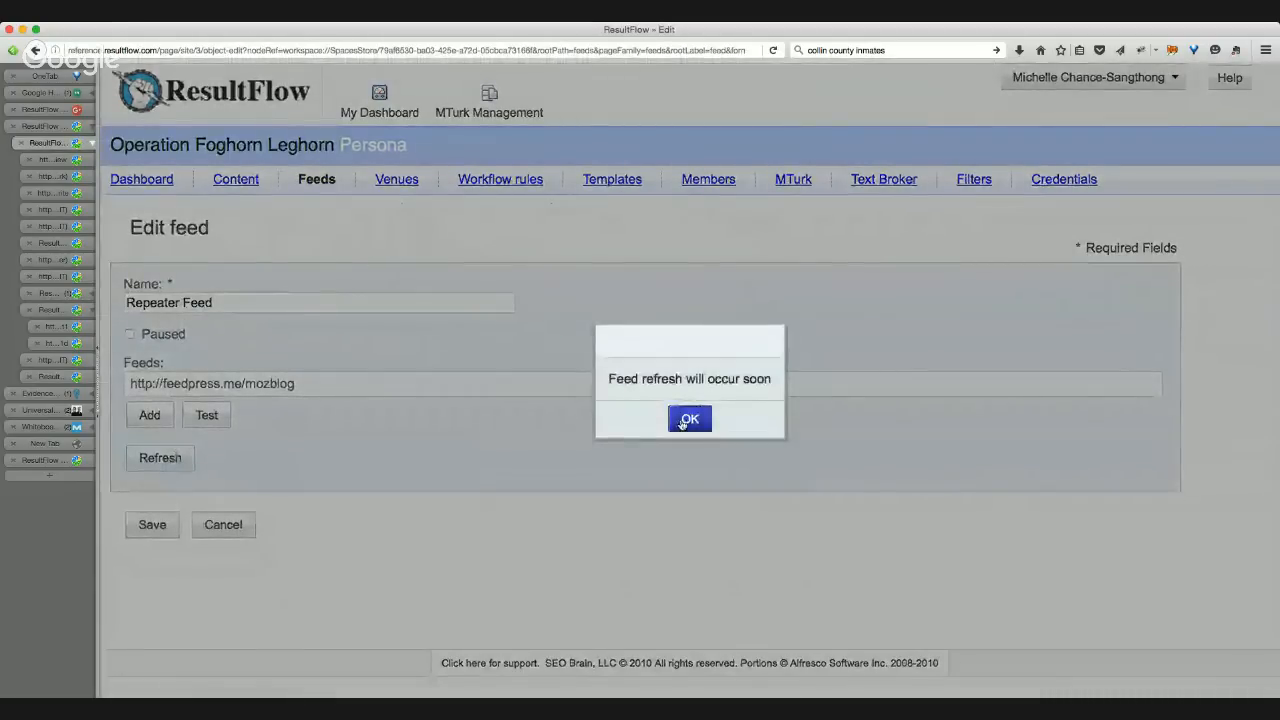
{"action": "left_click", "coordinate": [683, 422]}
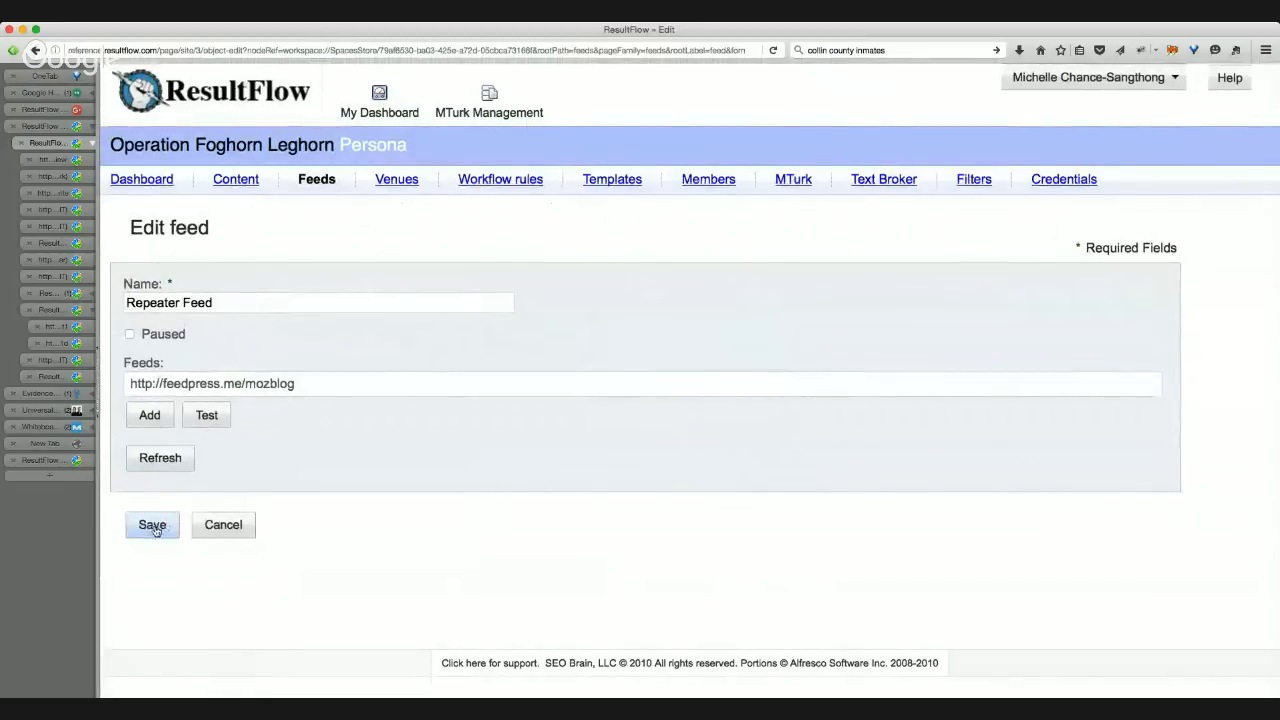
{"action": "left_click", "coordinate": [222, 527]}
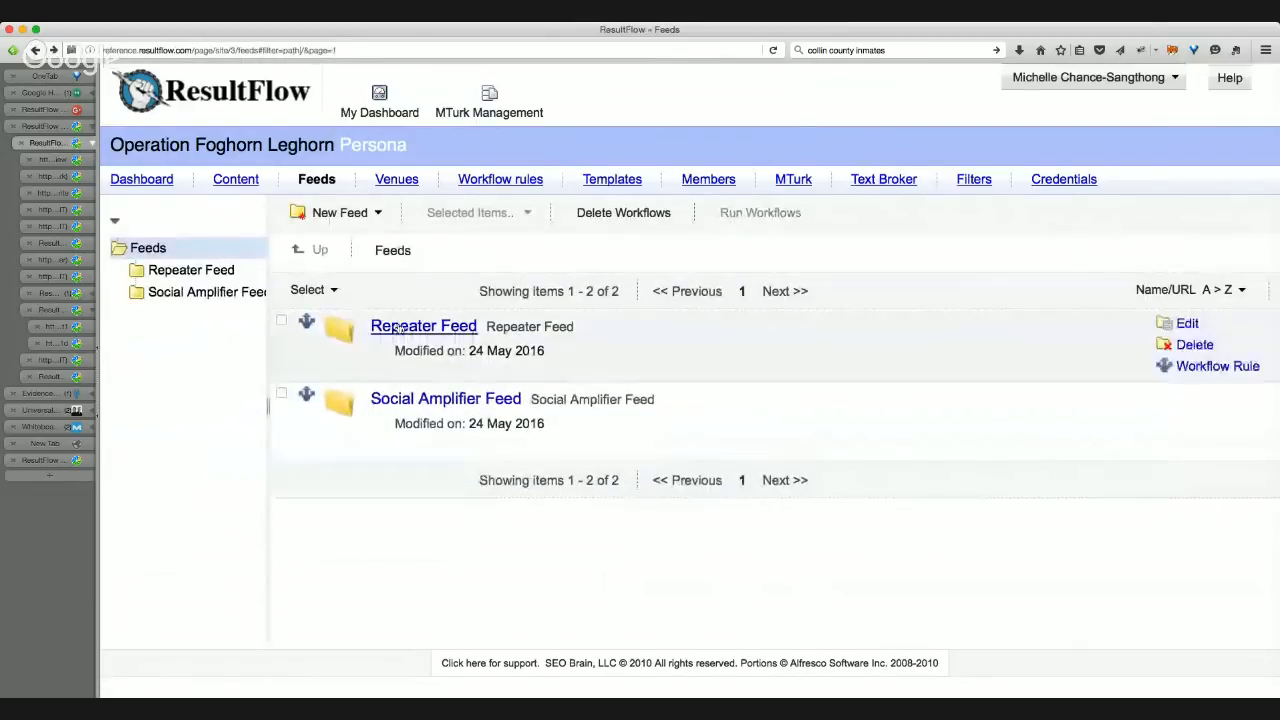
{"action": "left_click", "coordinate": [399, 327]}
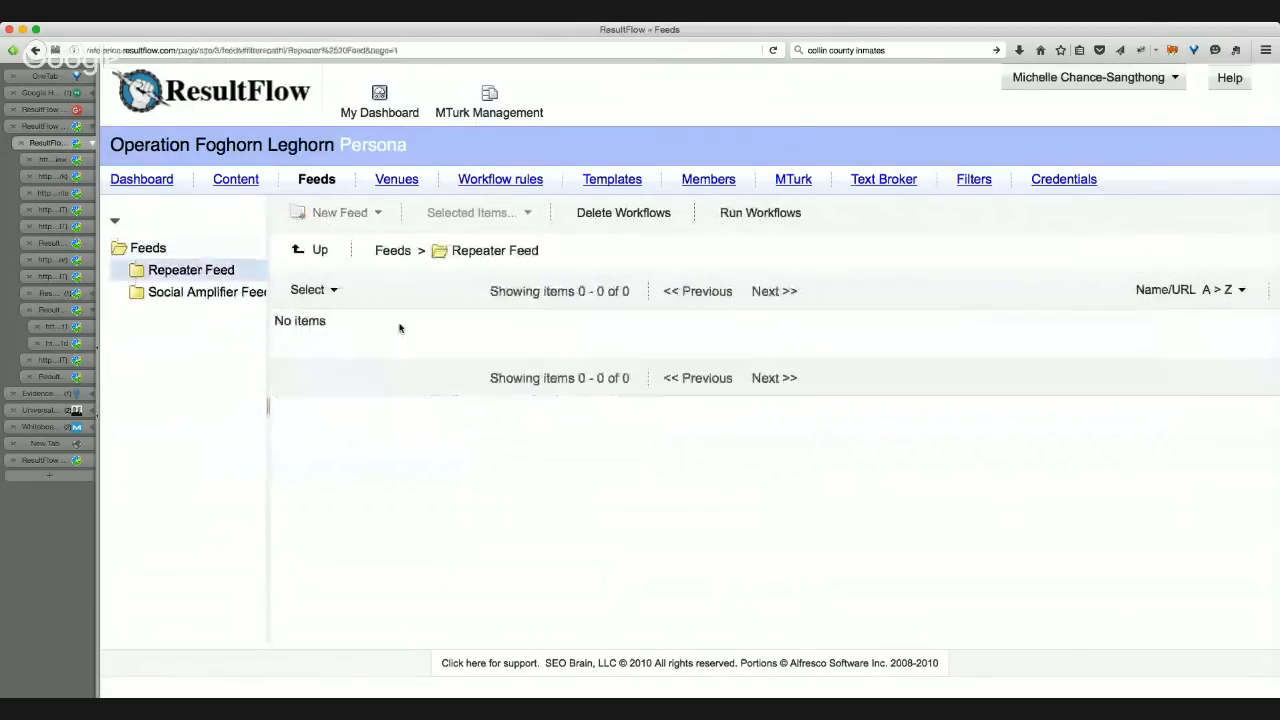
- Close the leftover browser tabs showing abstract template source, from Abstract Review through Write Abstract (HIT)
{"action": "left_click", "coordinate": [56, 160]}
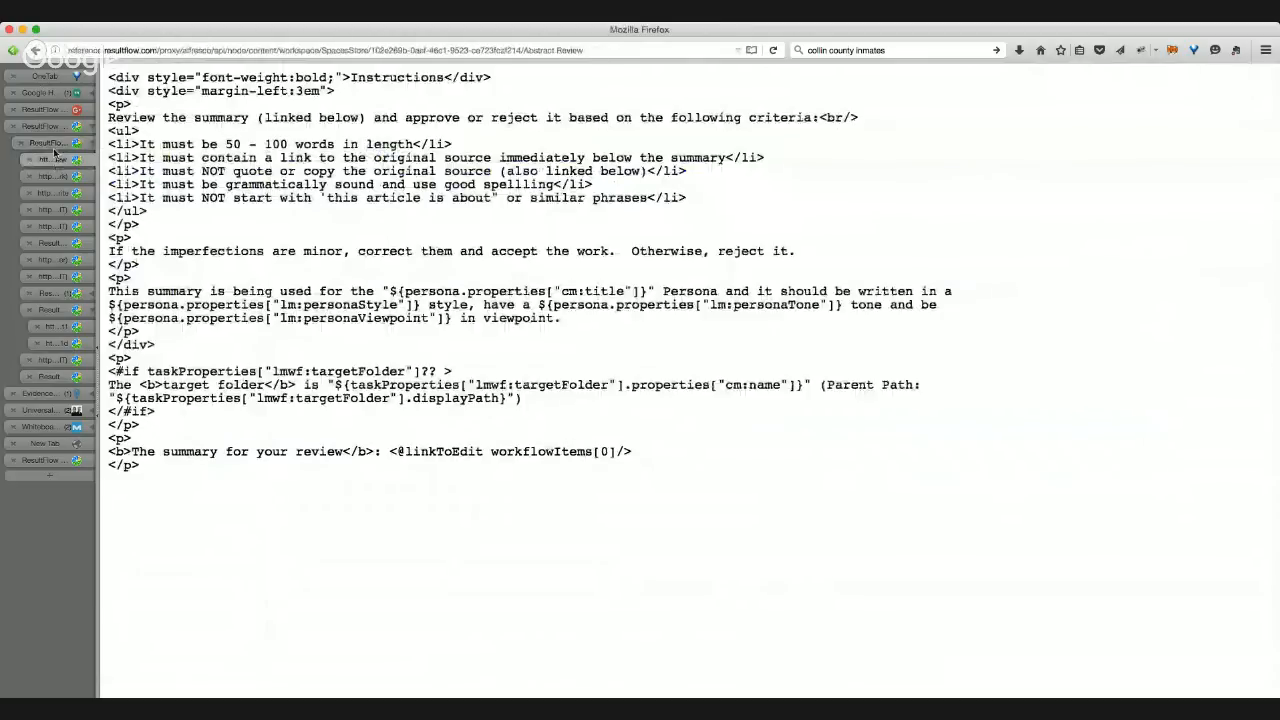
{"action": "key", "text": "super+w"}
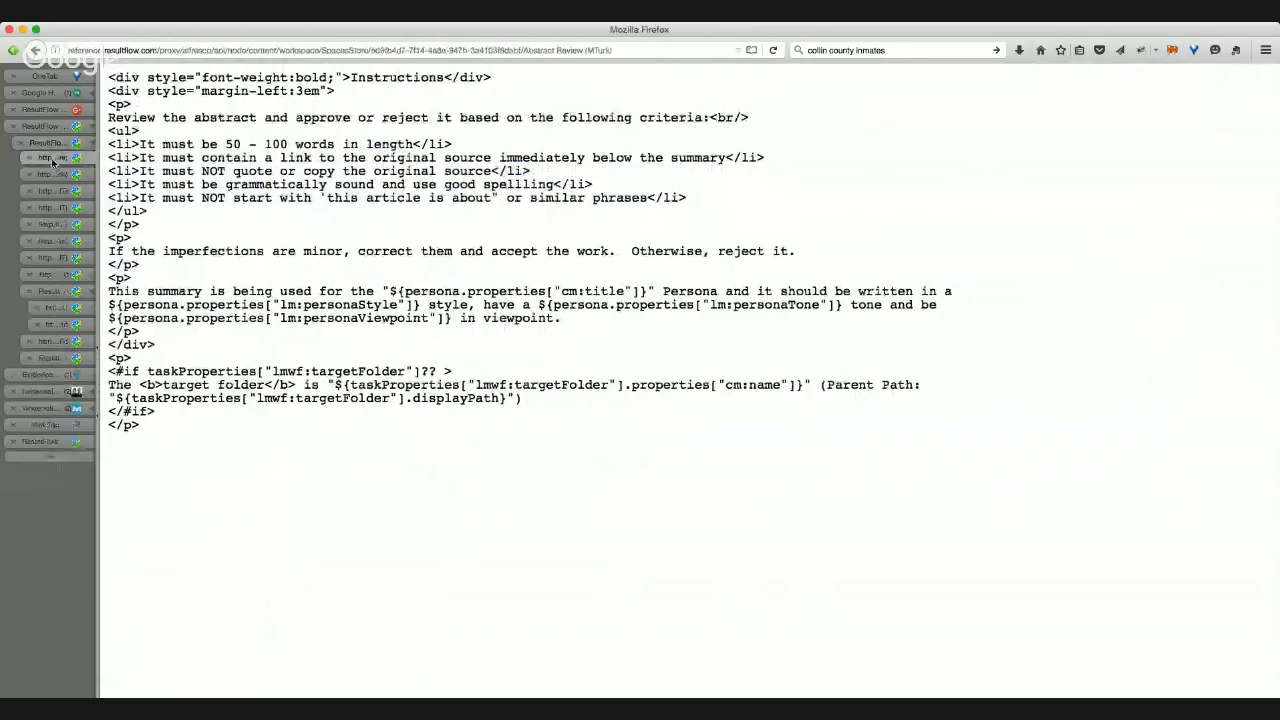
{"action": "key", "text": "super+w"}
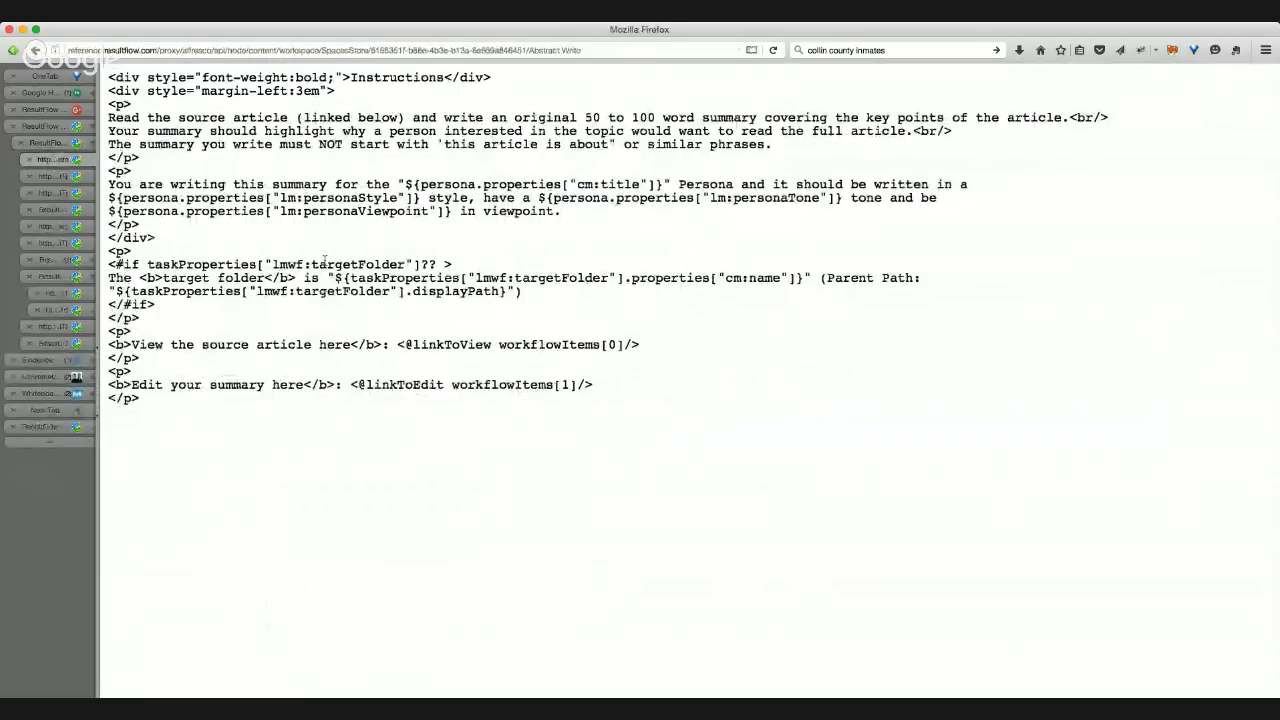
{"action": "key", "text": "super+w"}
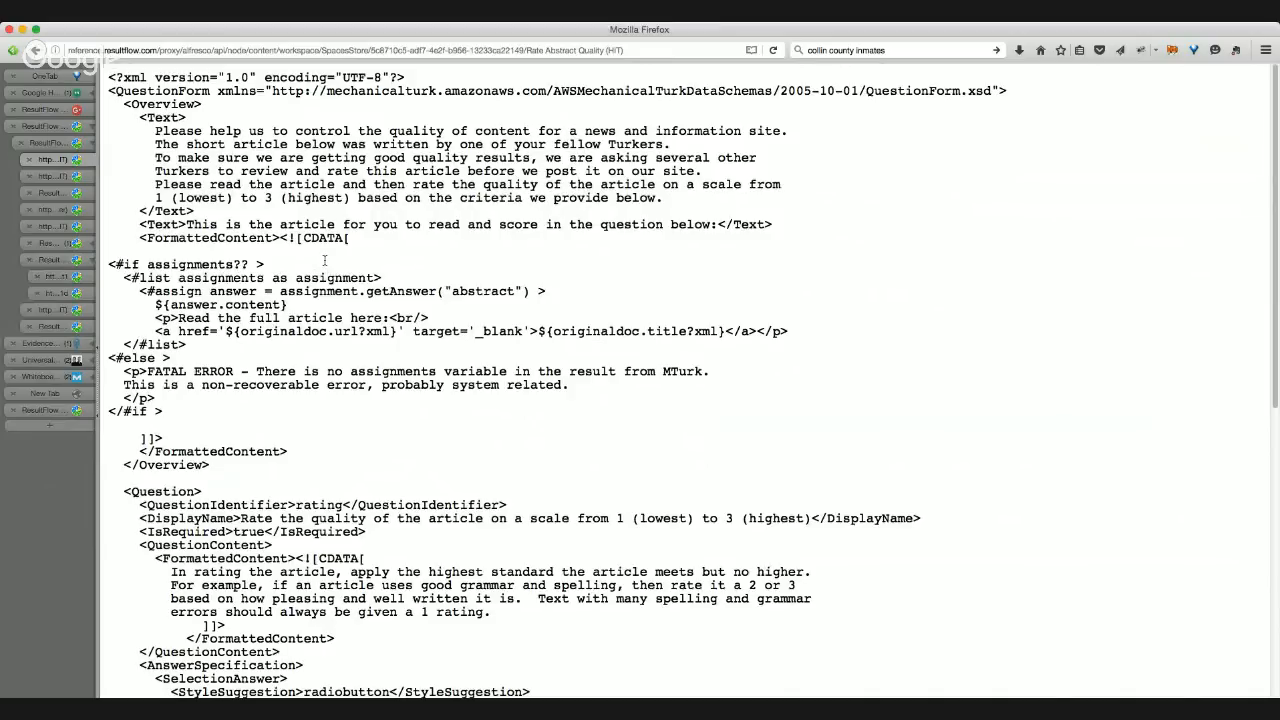
{"action": "key", "text": "super+w"}
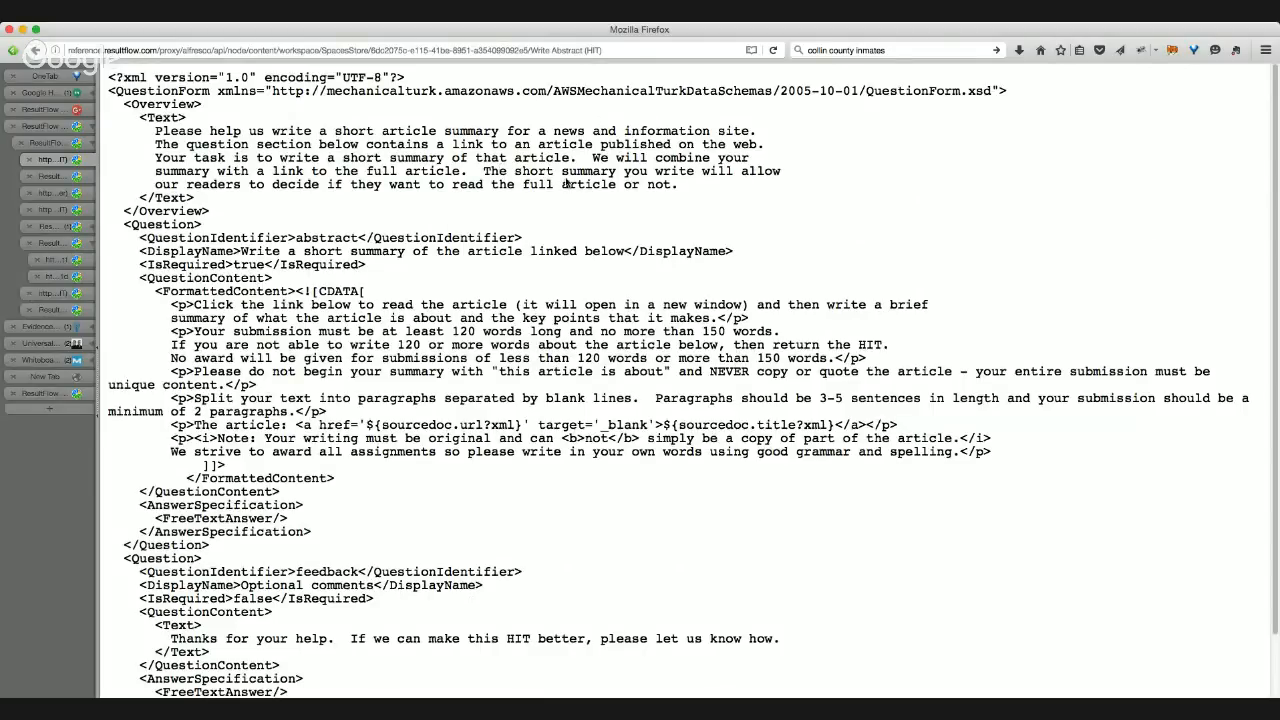
{"action": "key", "text": "ctrl+w"}
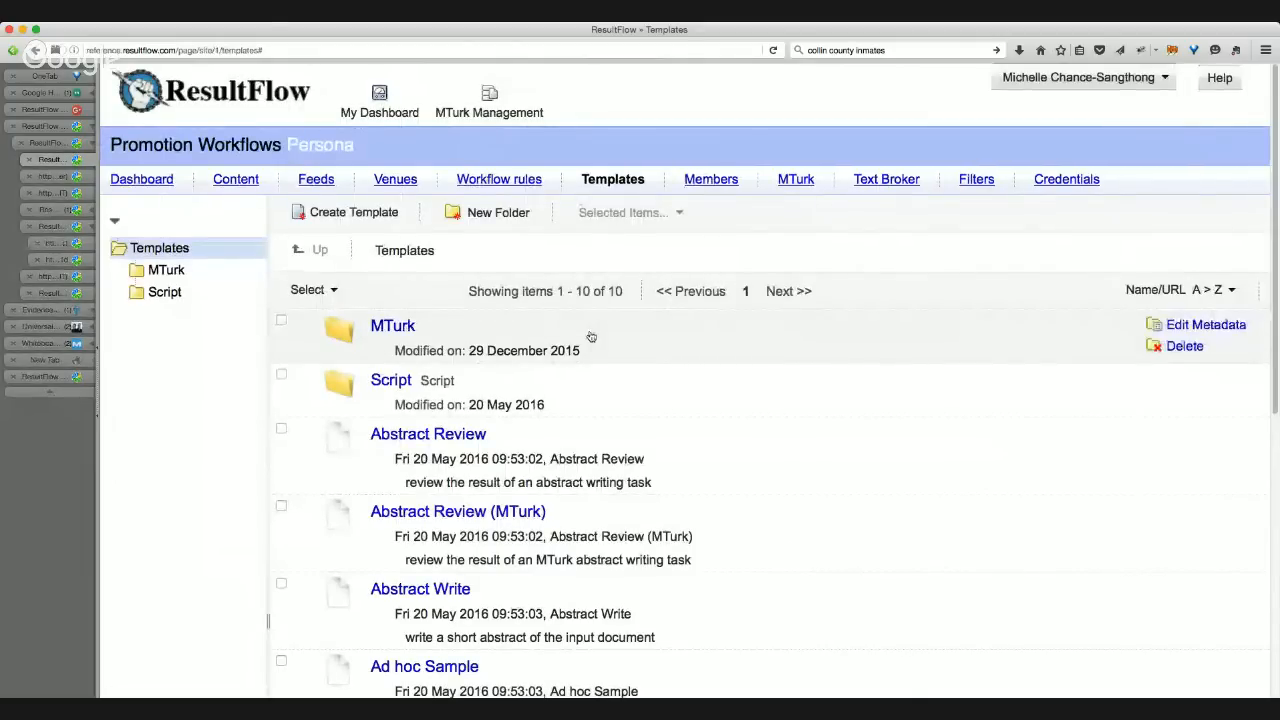
- Close the leftover Three Key Points (Answer) and Select 3 Key Points (HIT) source tabs and bring up Promotion Workflows' top-level Templates list
{"action": "left_click", "coordinate": [54, 177]}
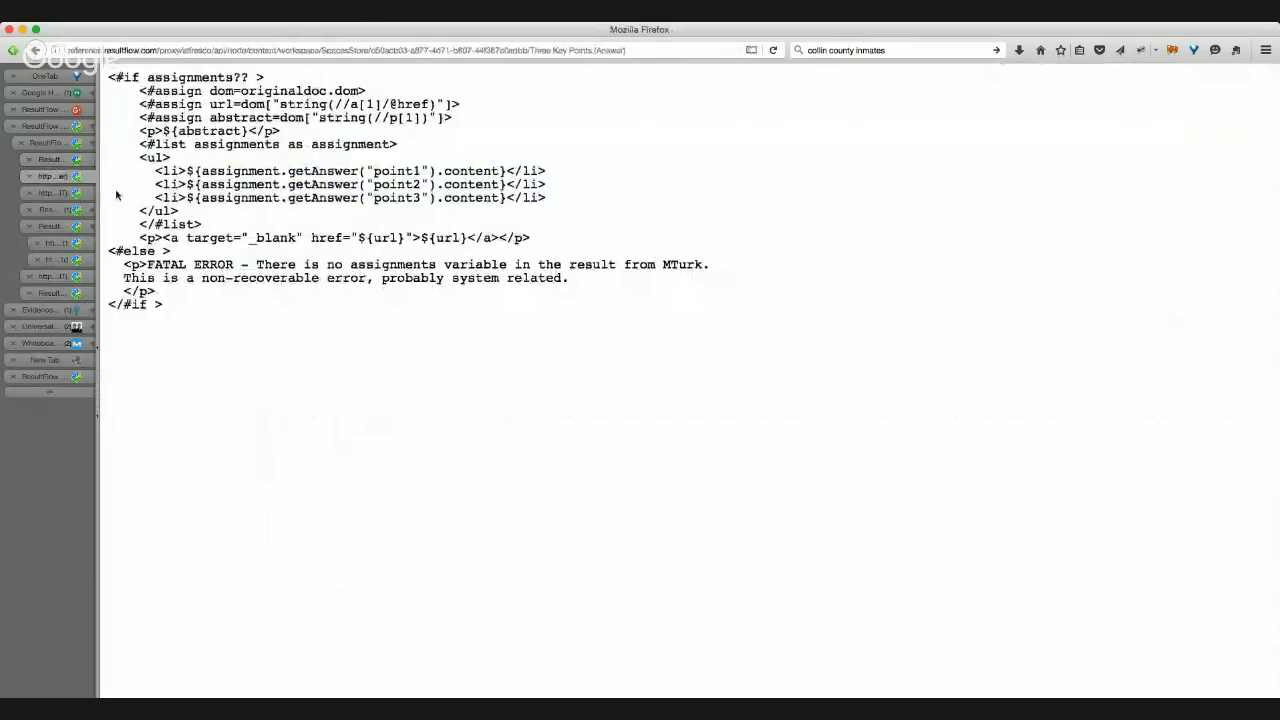
{"action": "key", "text": "ctrl+w"}
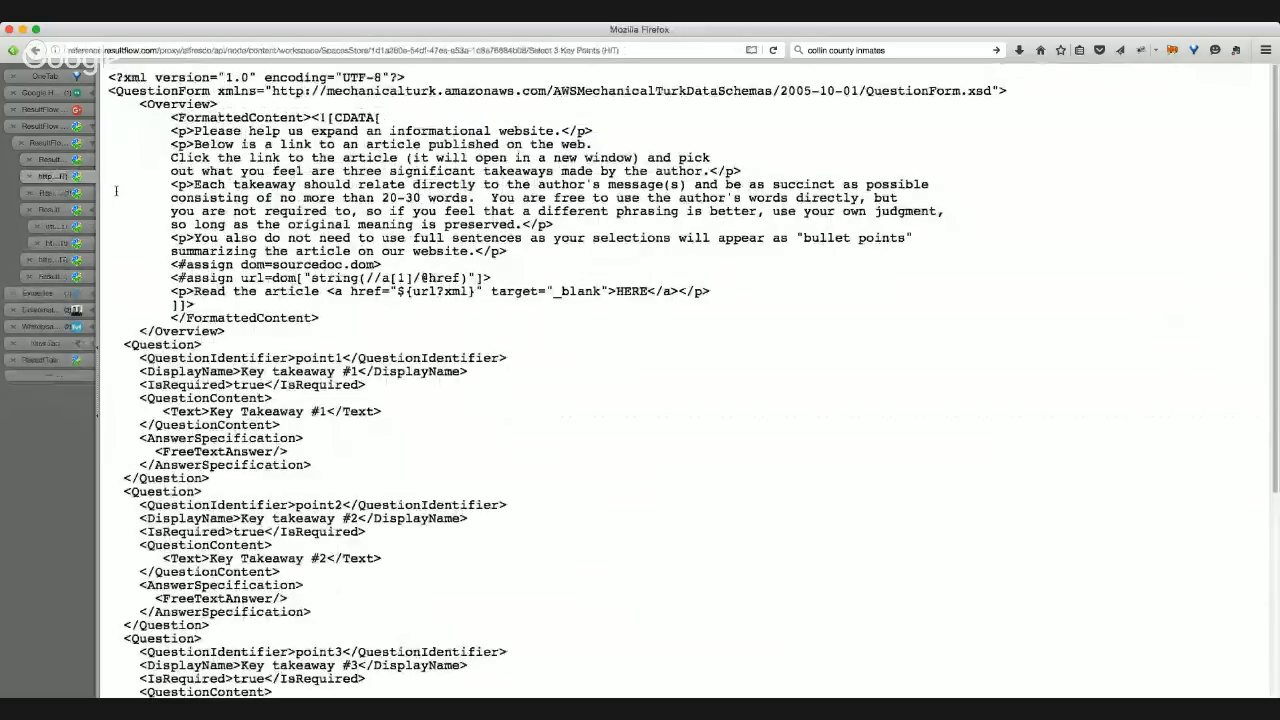
{"action": "key", "text": "ctrl+w"}
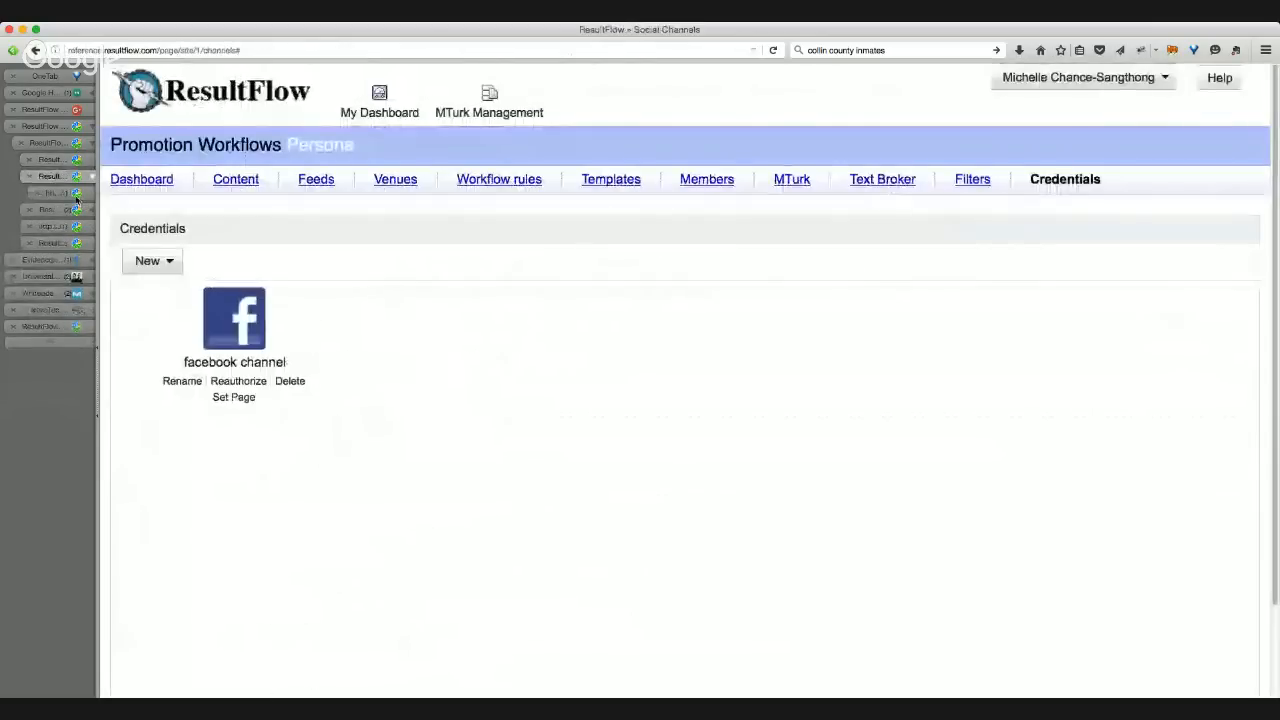
{"action": "left_click", "coordinate": [74, 196]}
{"action": "key", "text": "ctrl+w"}
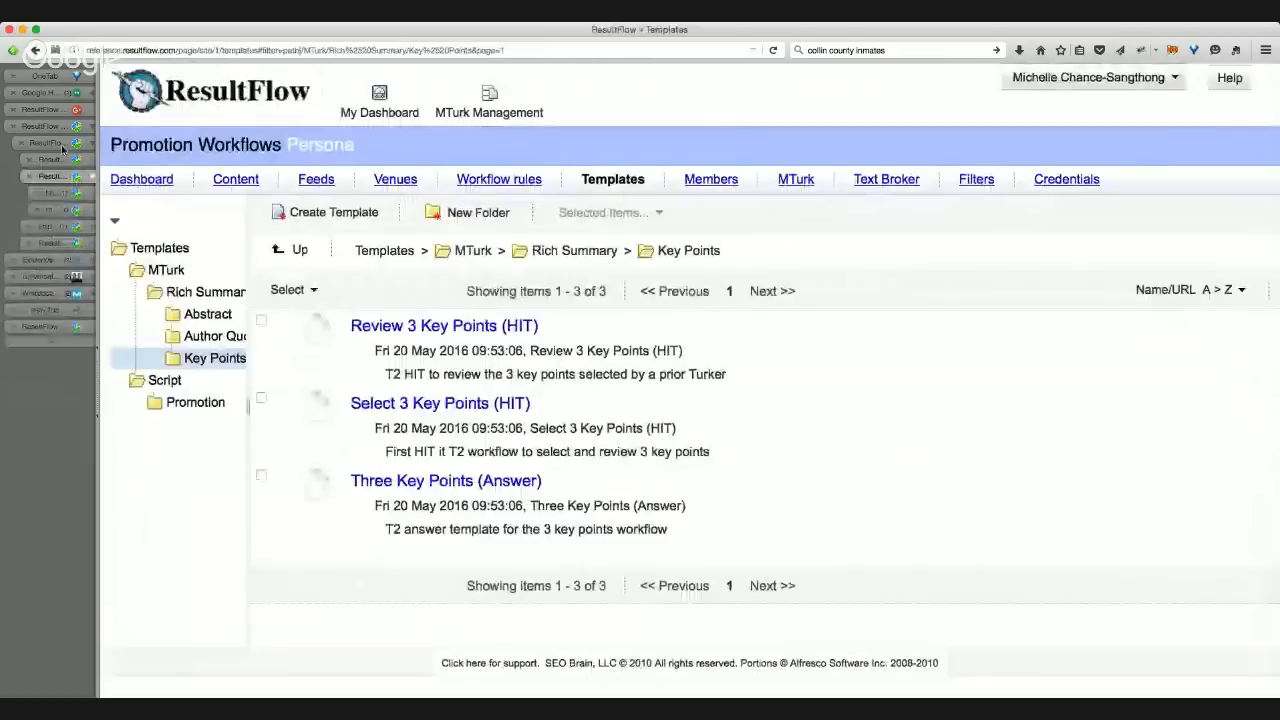
{"action": "left_click", "coordinate": [62, 144]}
{"action": "left_click", "coordinate": [56, 162]}
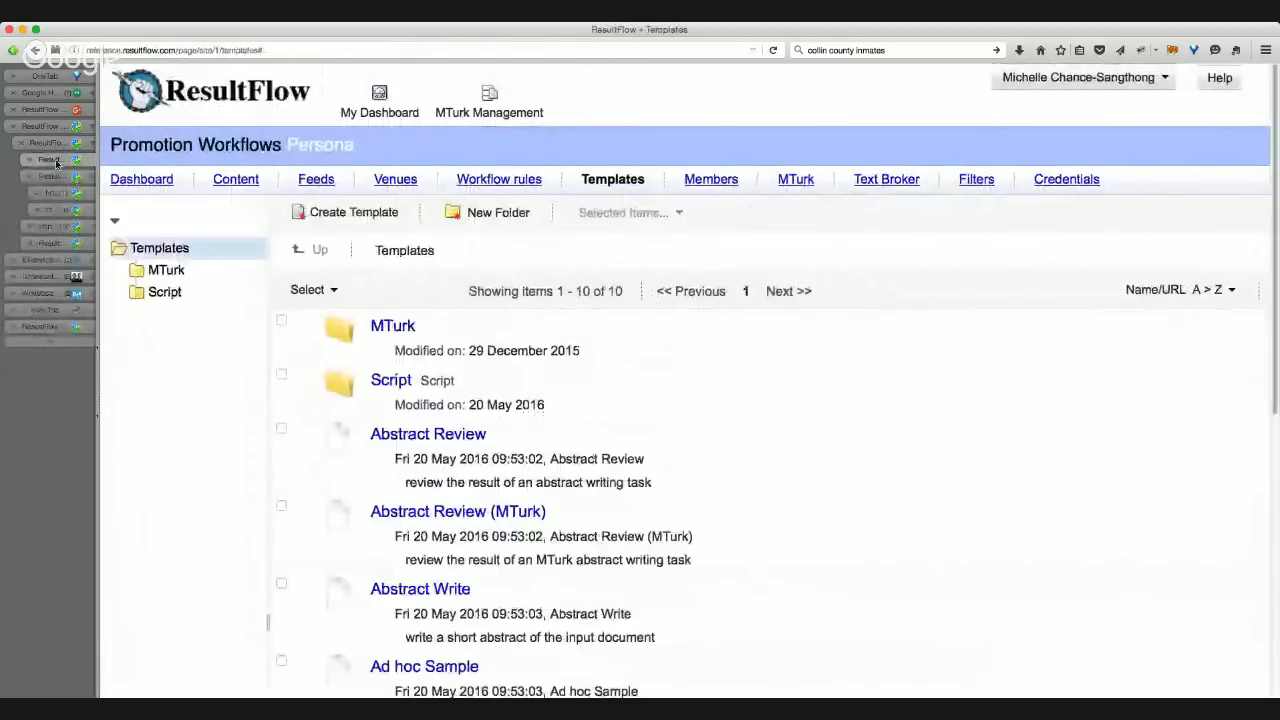
- Reload Operation Foghorn Leghorn's feeds page and check both Social Amplifier Feed and Repeater Feed for items
{"action": "left_click", "coordinate": [54, 193]}
{"action": "left_click", "coordinate": [54, 144]}
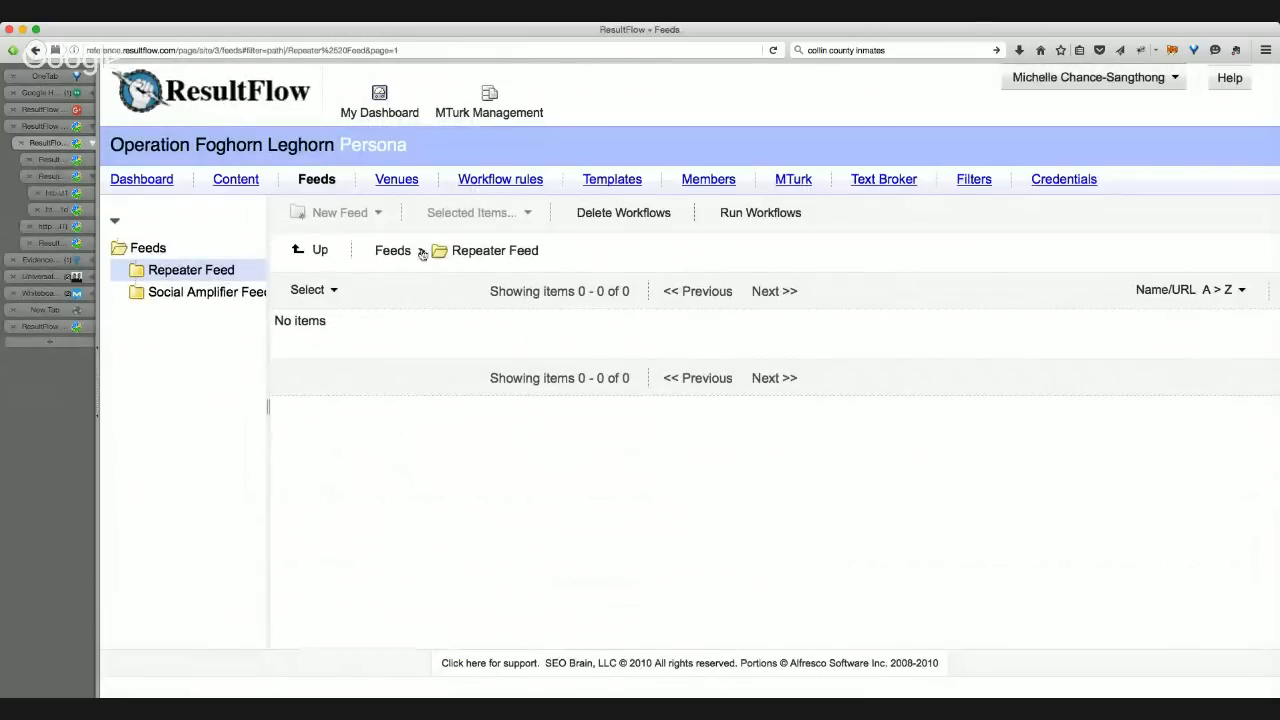
{"action": "left_click", "coordinate": [772, 52]}
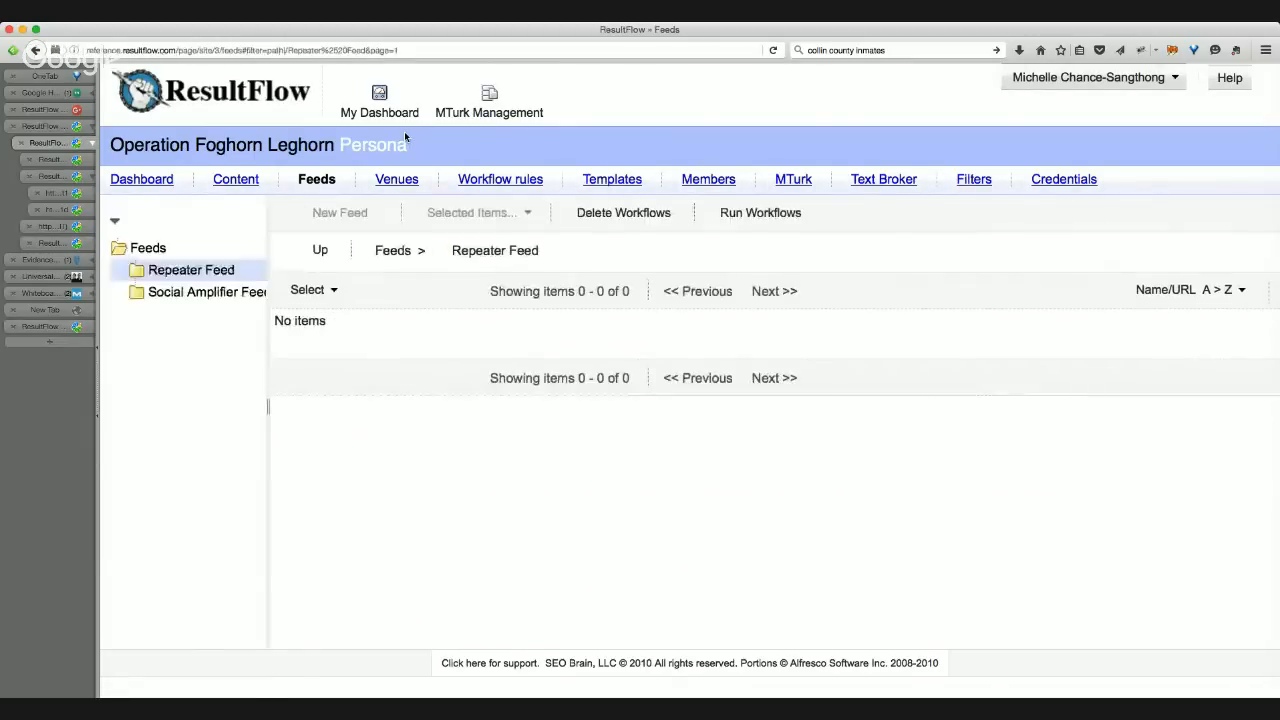
{"action": "left_click", "coordinate": [215, 292]}
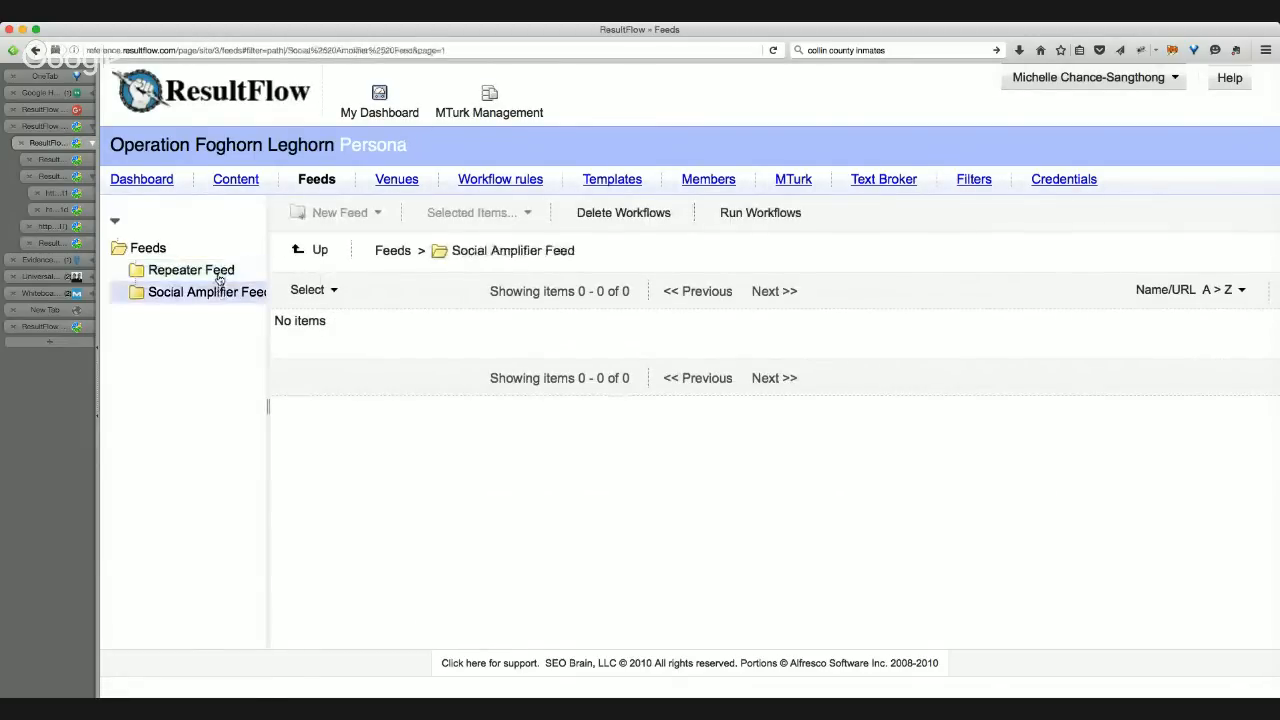
{"action": "left_click", "coordinate": [219, 277]}
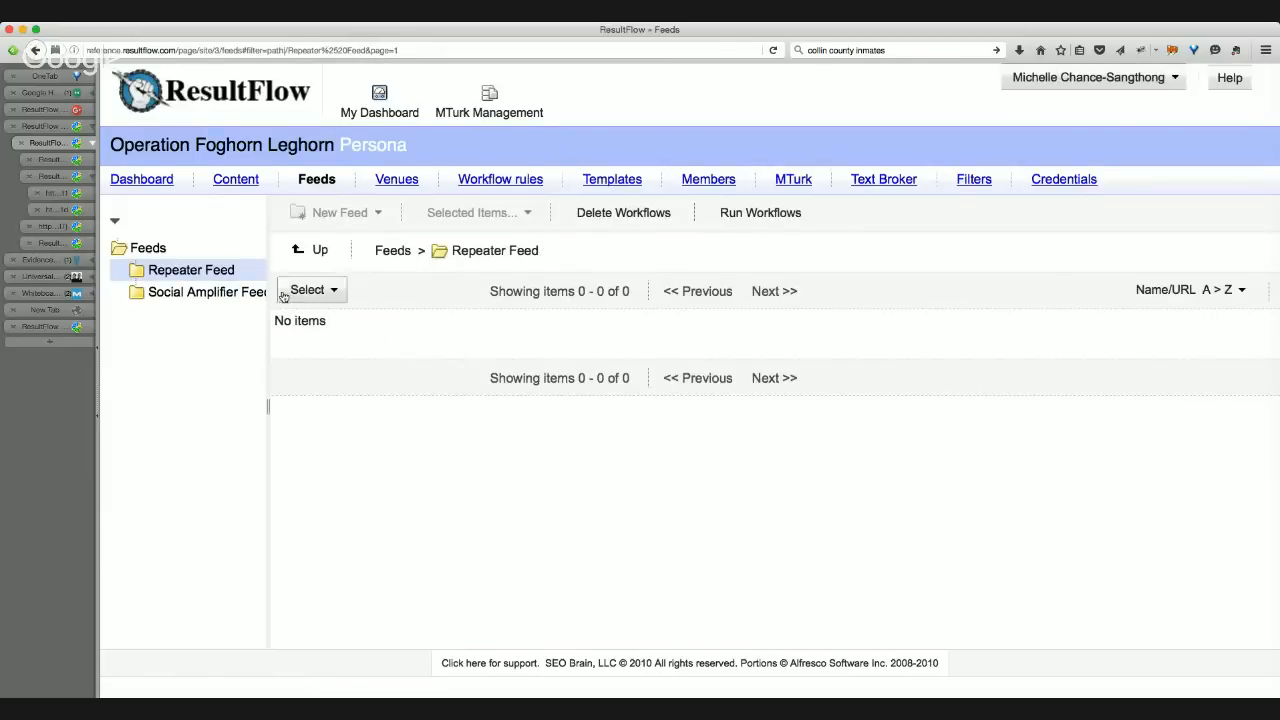
- Check the persona's content folder B - Repeater/B1 Scheduler to B2 Clone again for incoming items
{"action": "left_click", "coordinate": [59, 160]}
{"action": "left_click", "coordinate": [57, 177]}
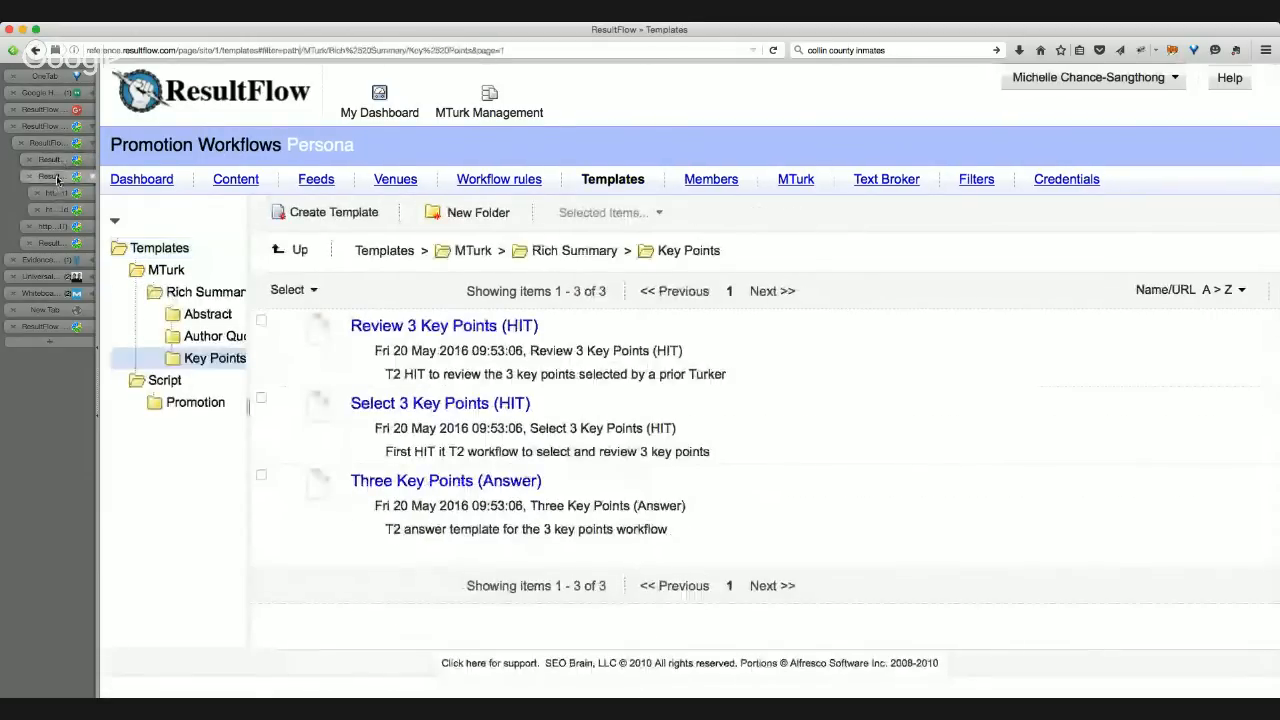
{"action": "left_click", "coordinate": [55, 246]}
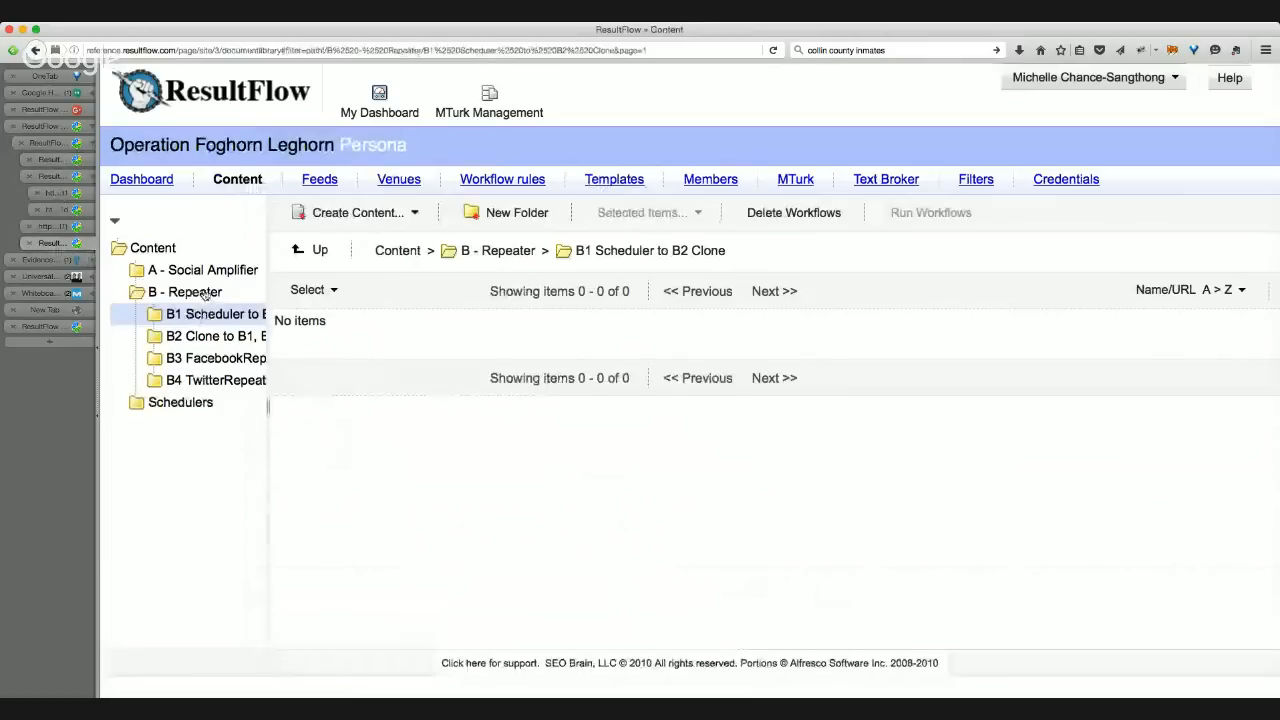
{"action": "left_click", "coordinate": [203, 292]}
{"action": "left_click", "coordinate": [204, 315]}
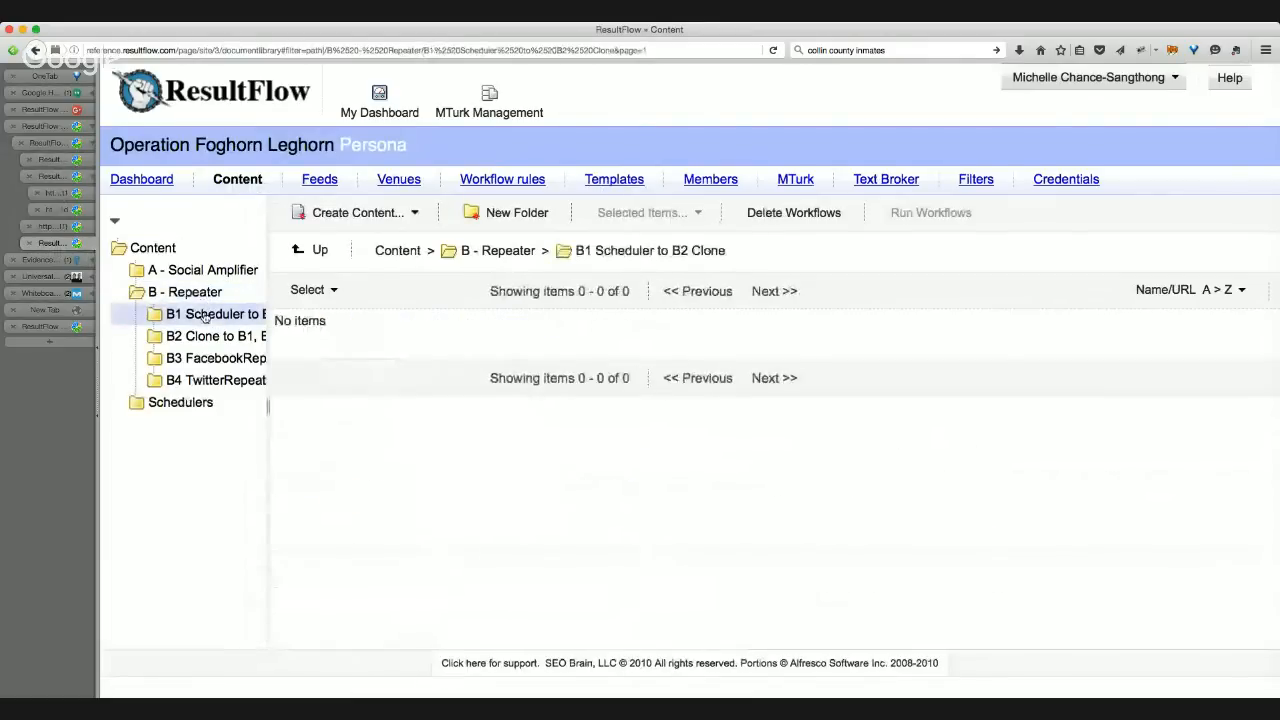
- Begin a workflow rule that starts directly on the B1 Scheduler to B2 Clone folder and uses the Scheduler workflow
{"action": "left_click", "coordinate": [203, 292]}
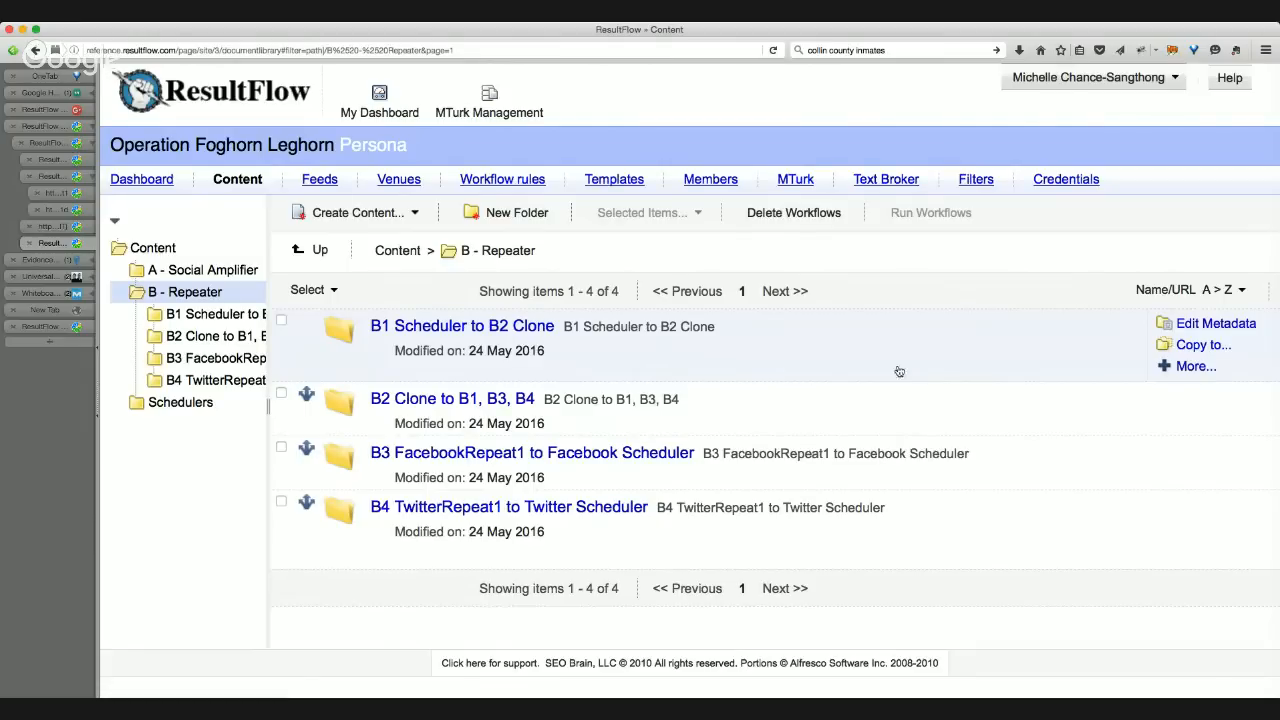
{"action": "left_click", "coordinate": [1194, 372]}
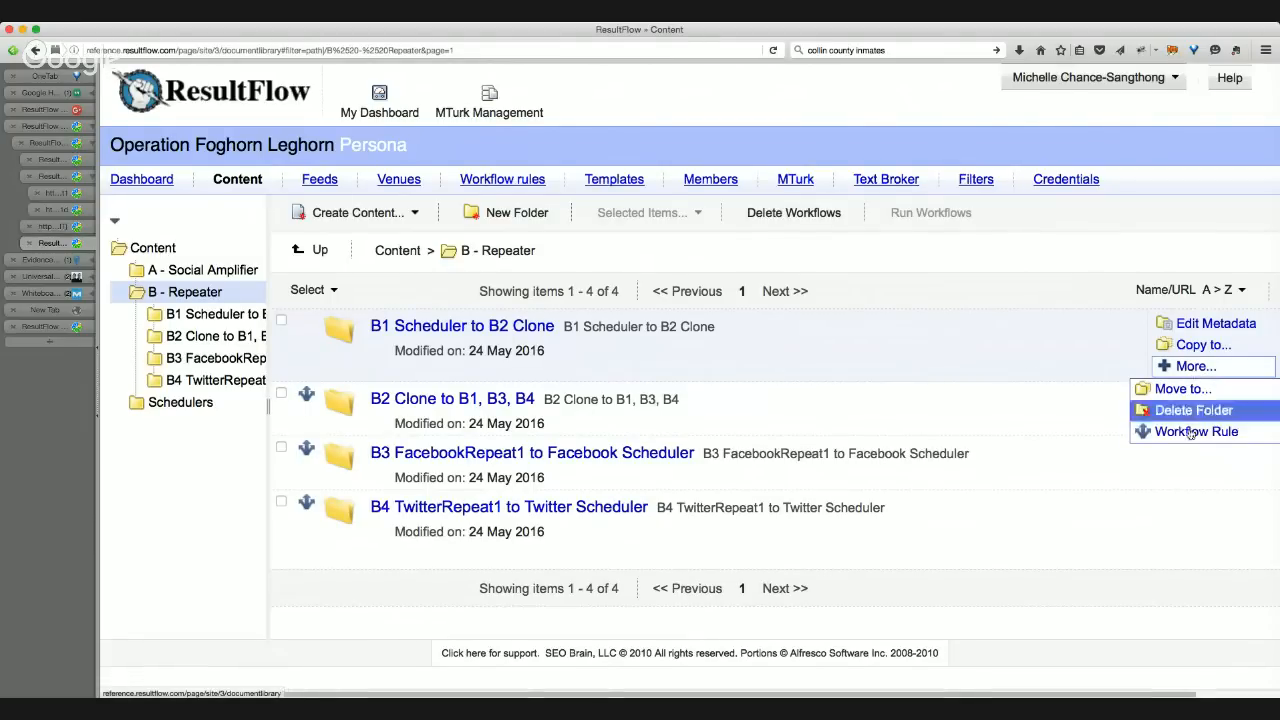
{"action": "left_click", "coordinate": [1190, 432]}
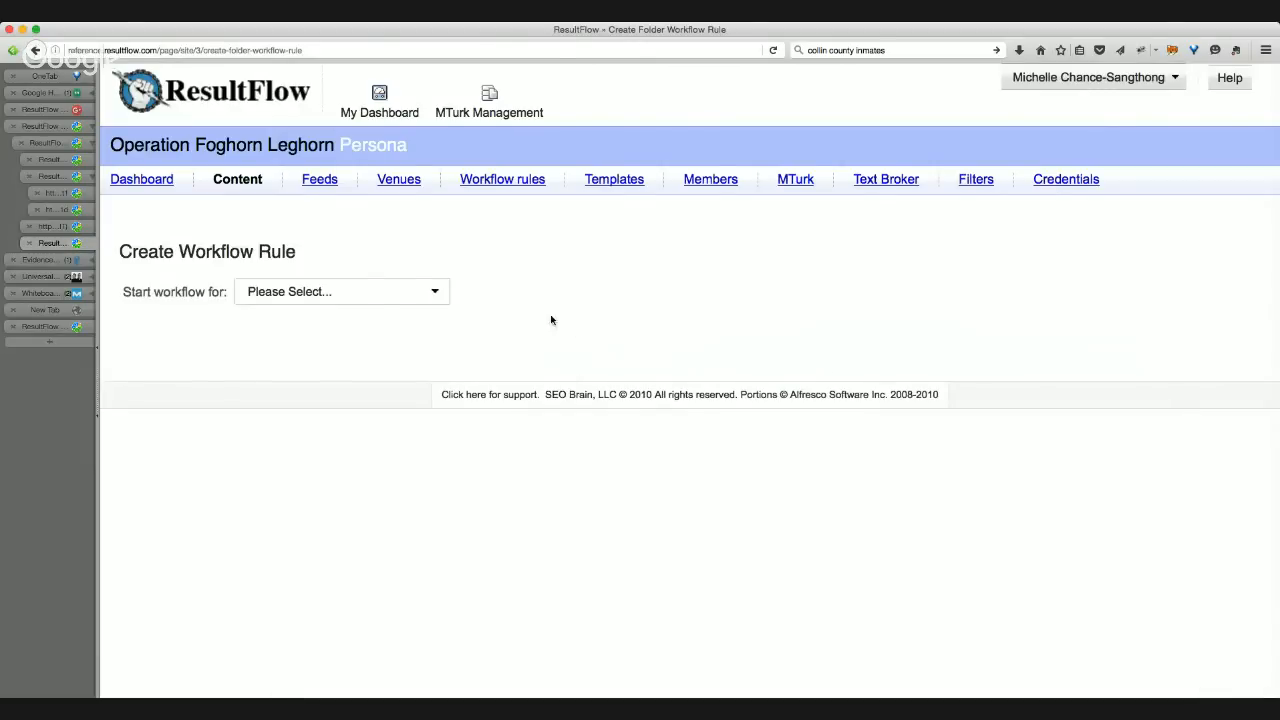
{"action": "left_click", "coordinate": [415, 297]}
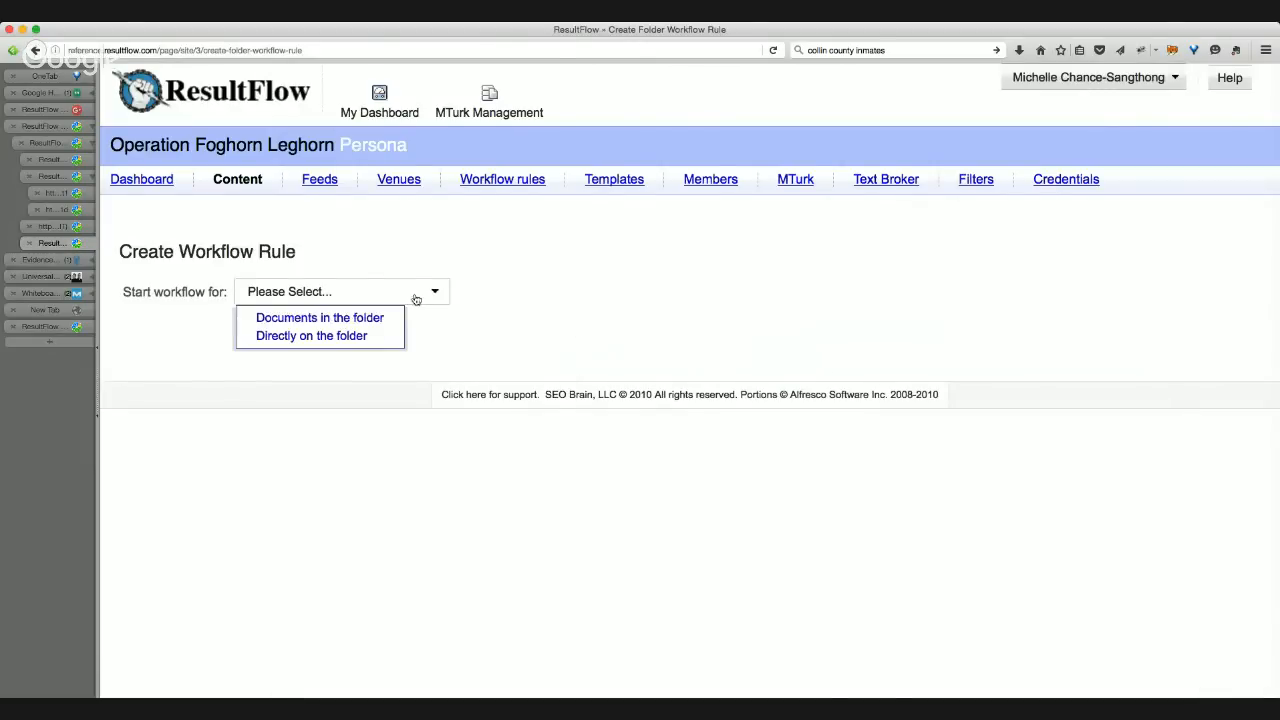
{"action": "left_click", "coordinate": [367, 336]}
{"action": "left_click", "coordinate": [409, 364]}
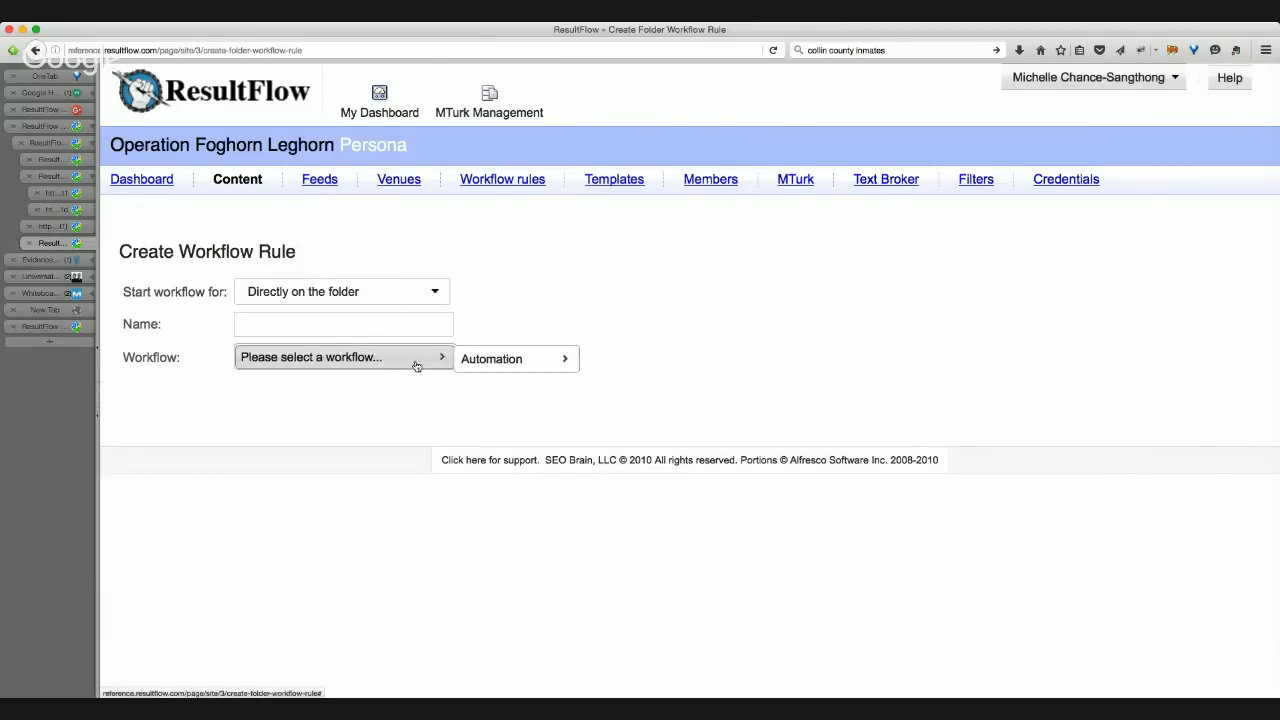
{"action": "mouse_move", "coordinate": [478, 358]}
{"action": "left_click", "coordinate": [677, 368]}
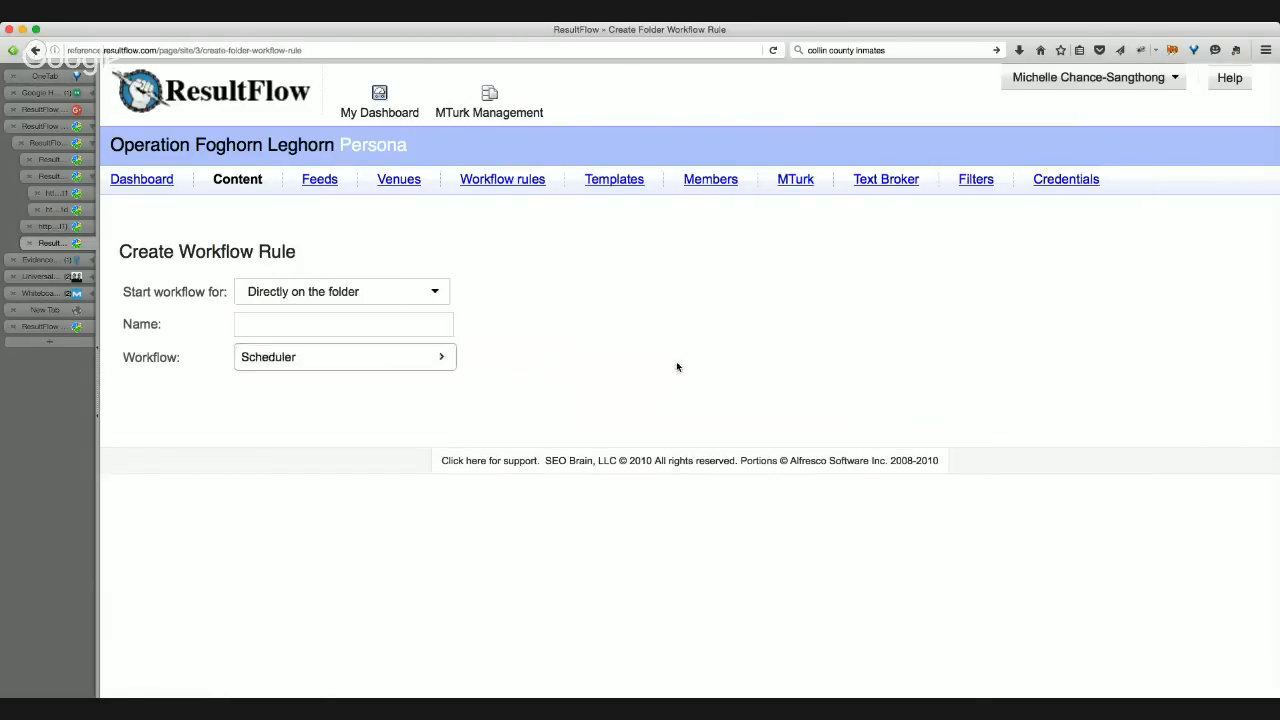
- Try a weekly schedule for the rule, running on Monday, Tuesday, Wednesday and Friday
{"action": "scroll", "coordinate": [655, 421], "scroll_direction": "down", "scroll_amount": 1}
{"action": "scroll", "coordinate": [656, 424], "scroll_direction": "down", "scroll_amount": 3}
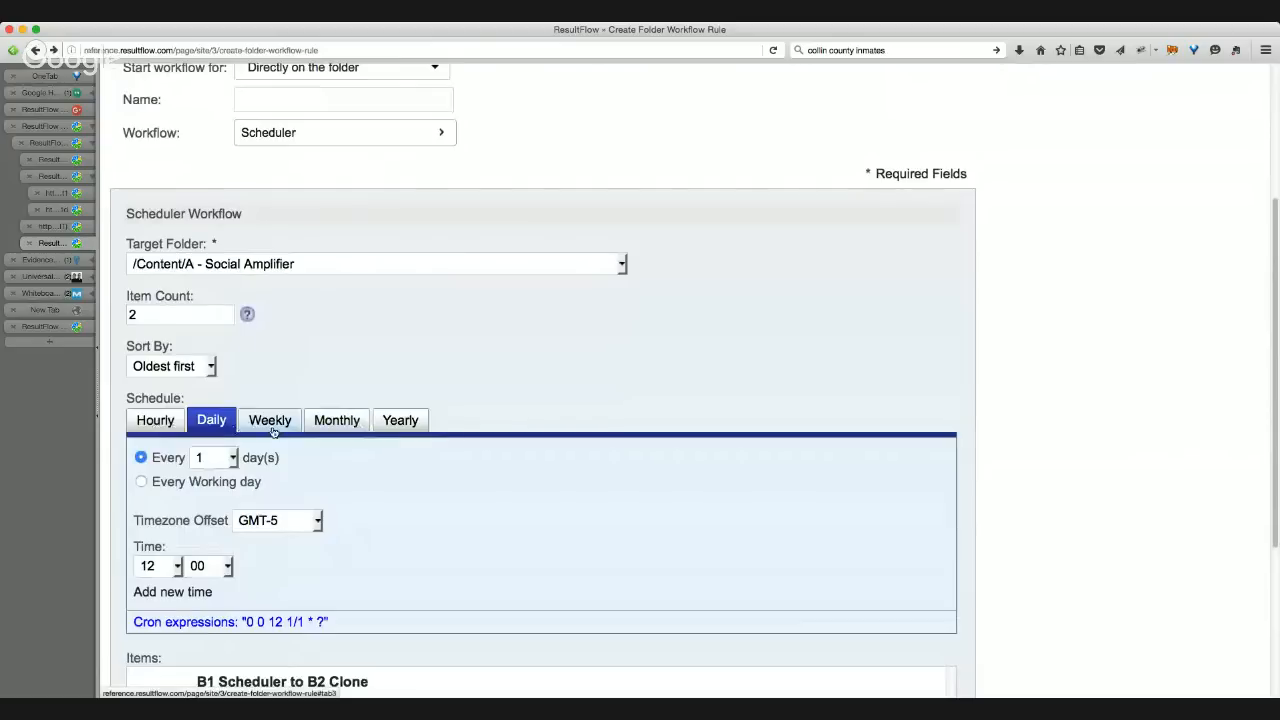
{"action": "left_click", "coordinate": [272, 425]}
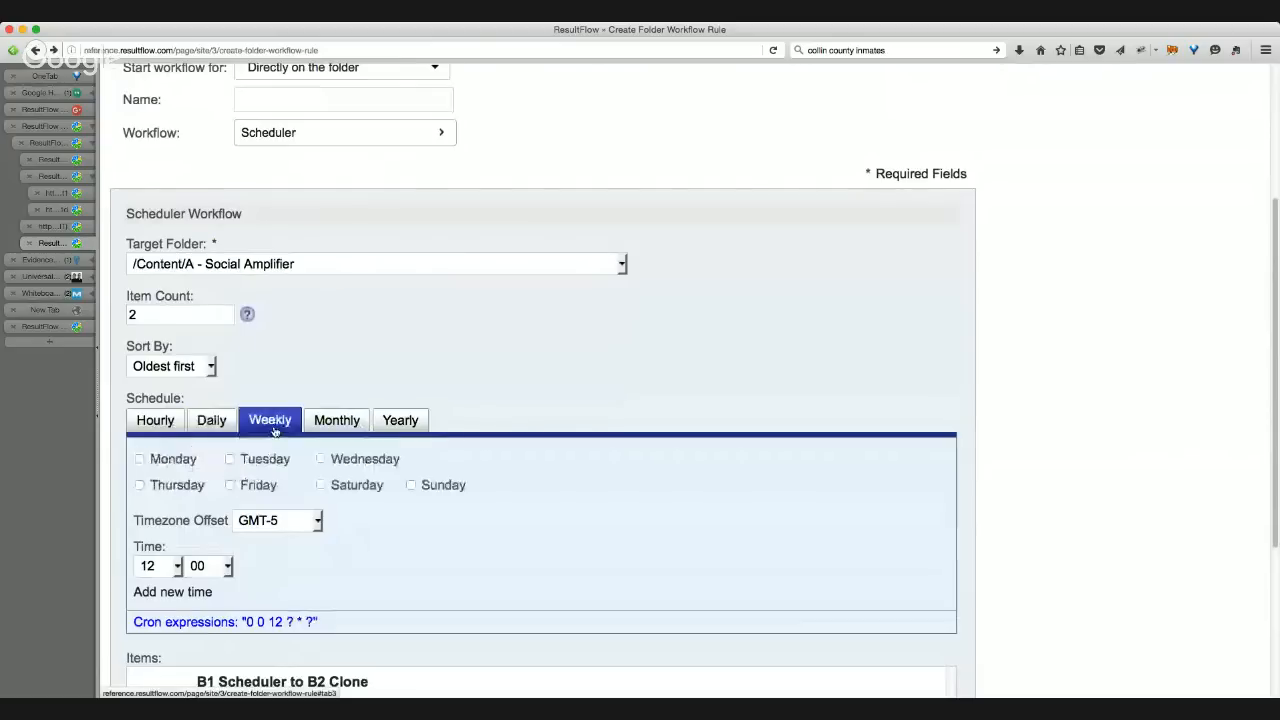
{"action": "left_click", "coordinate": [160, 463]}
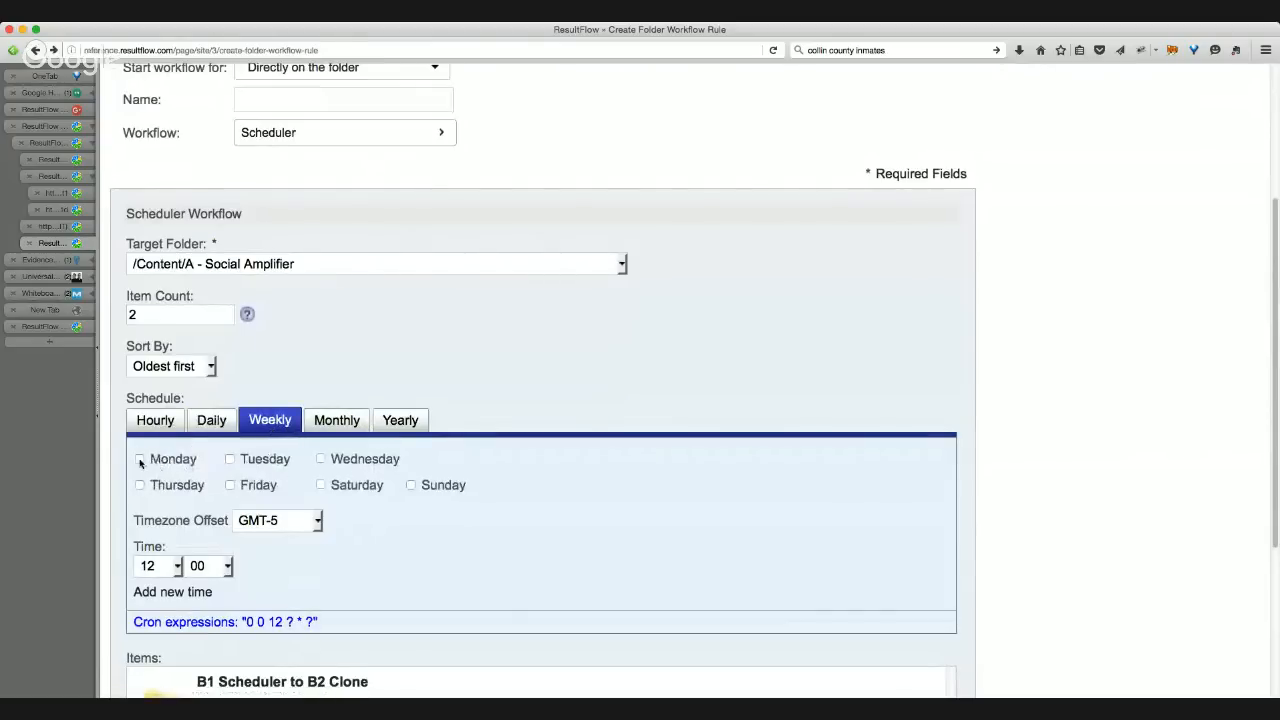
{"action": "left_click", "coordinate": [232, 459]}
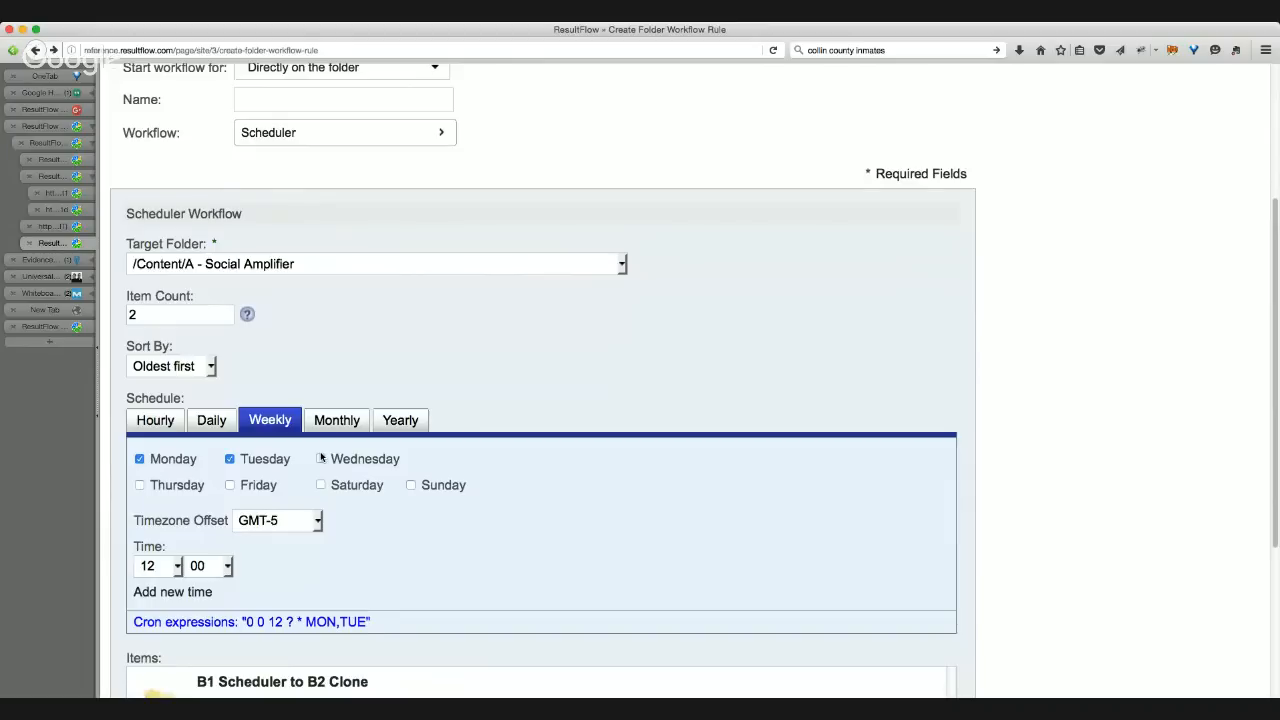
{"action": "left_click", "coordinate": [321, 458]}
{"action": "left_click", "coordinate": [230, 485]}
{"action": "scroll", "coordinate": [394, 560], "scroll_direction": "down", "scroll_amount": 2}
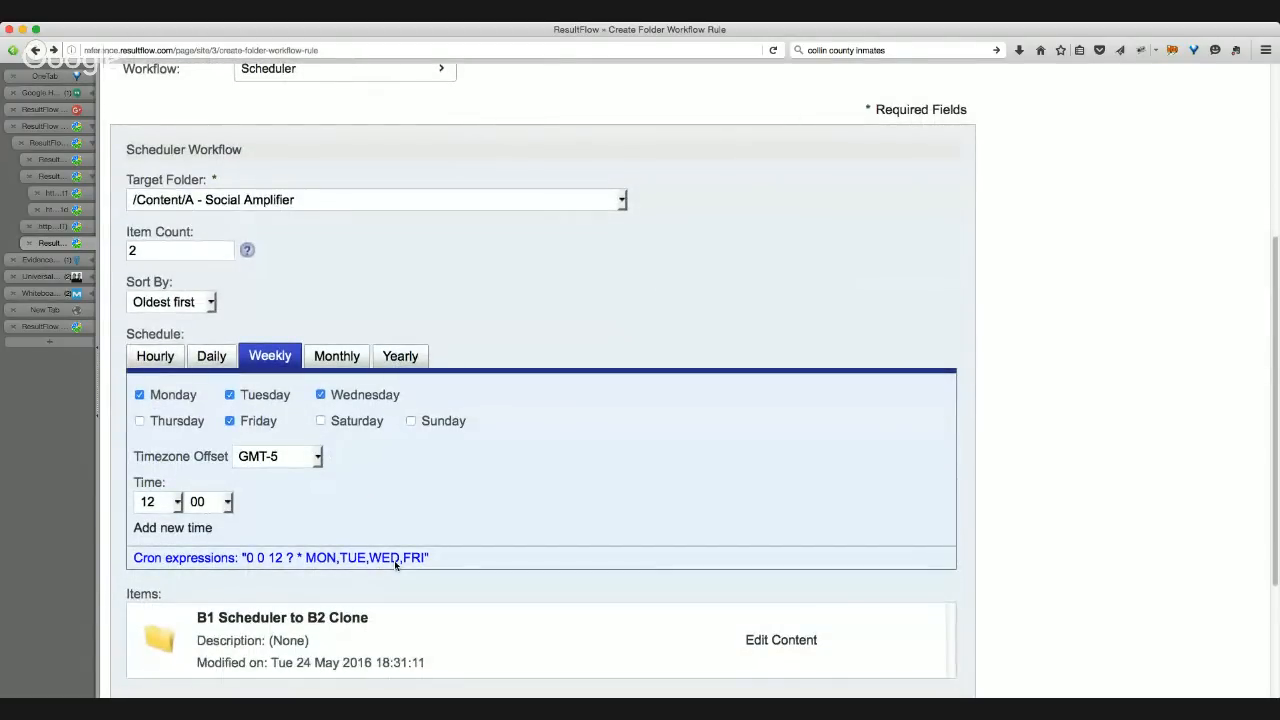
- Examine the rule's Hourly, Daily, Monthly and Yearly schedule options and its item count, and cancel the rule
{"action": "left_click", "coordinate": [168, 359]}
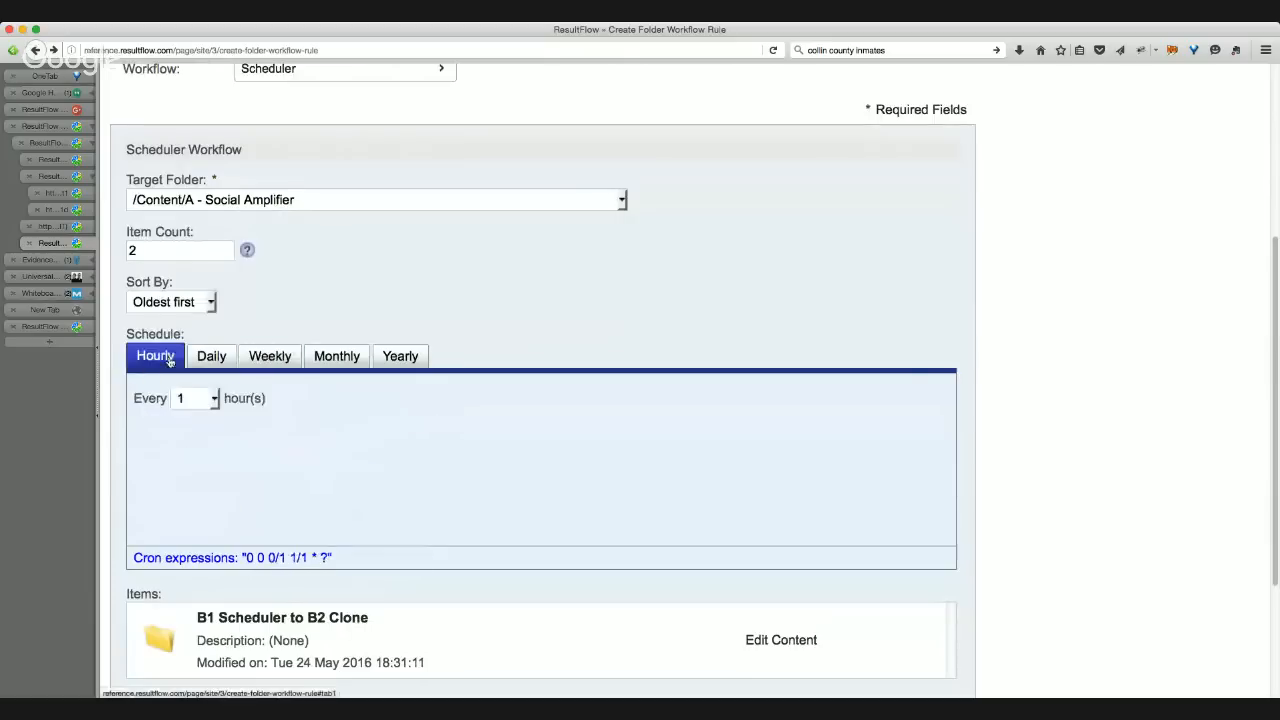
{"action": "left_click", "coordinate": [215, 401]}
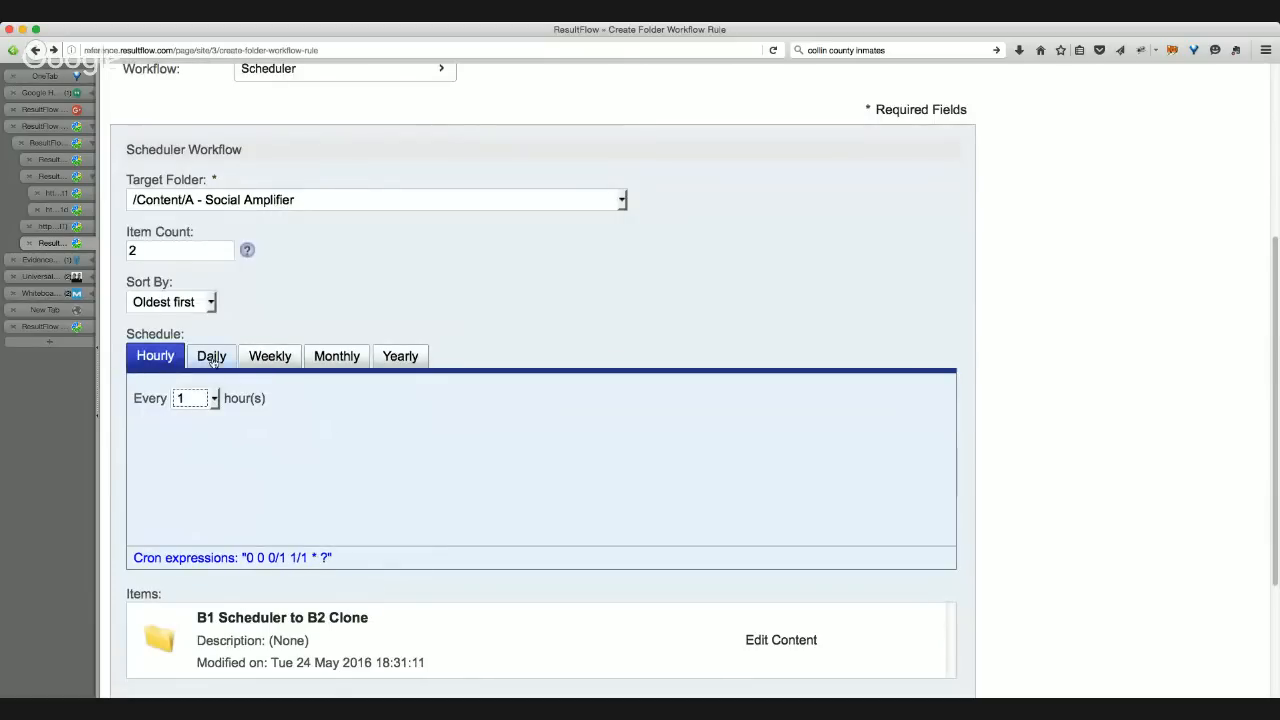
{"action": "left_click", "coordinate": [212, 362]}
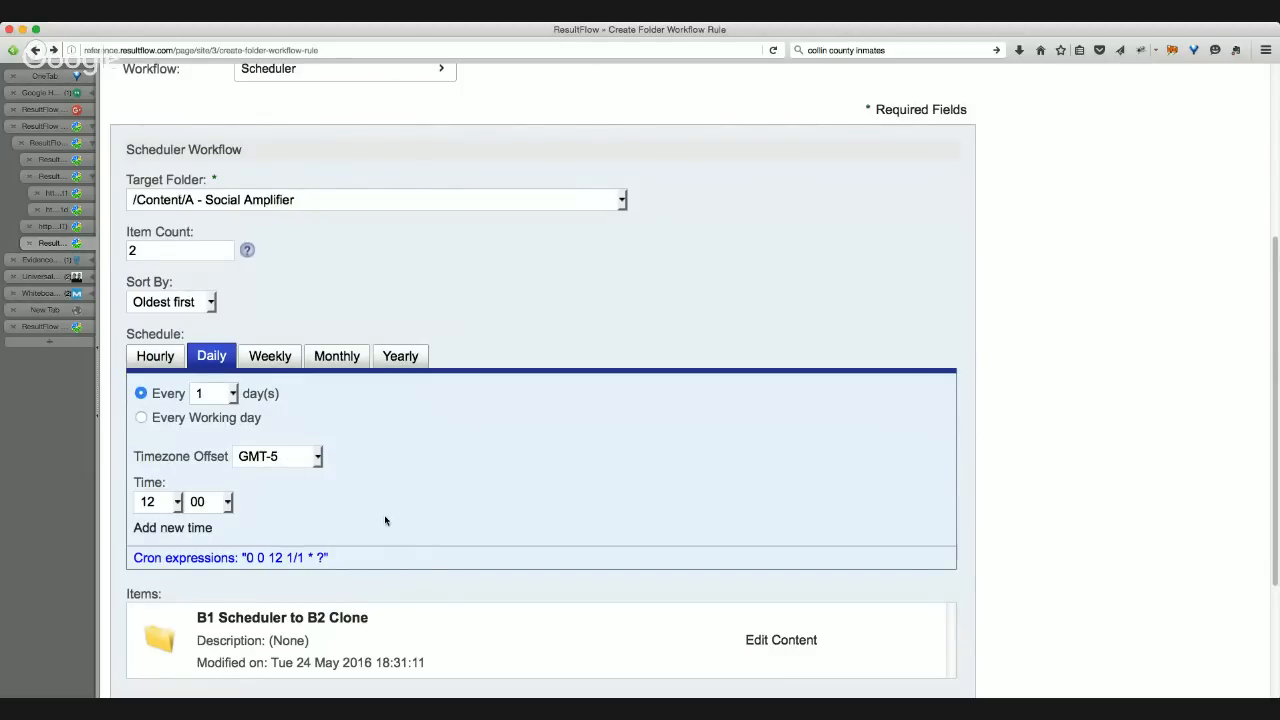
{"action": "left_click", "coordinate": [342, 357]}
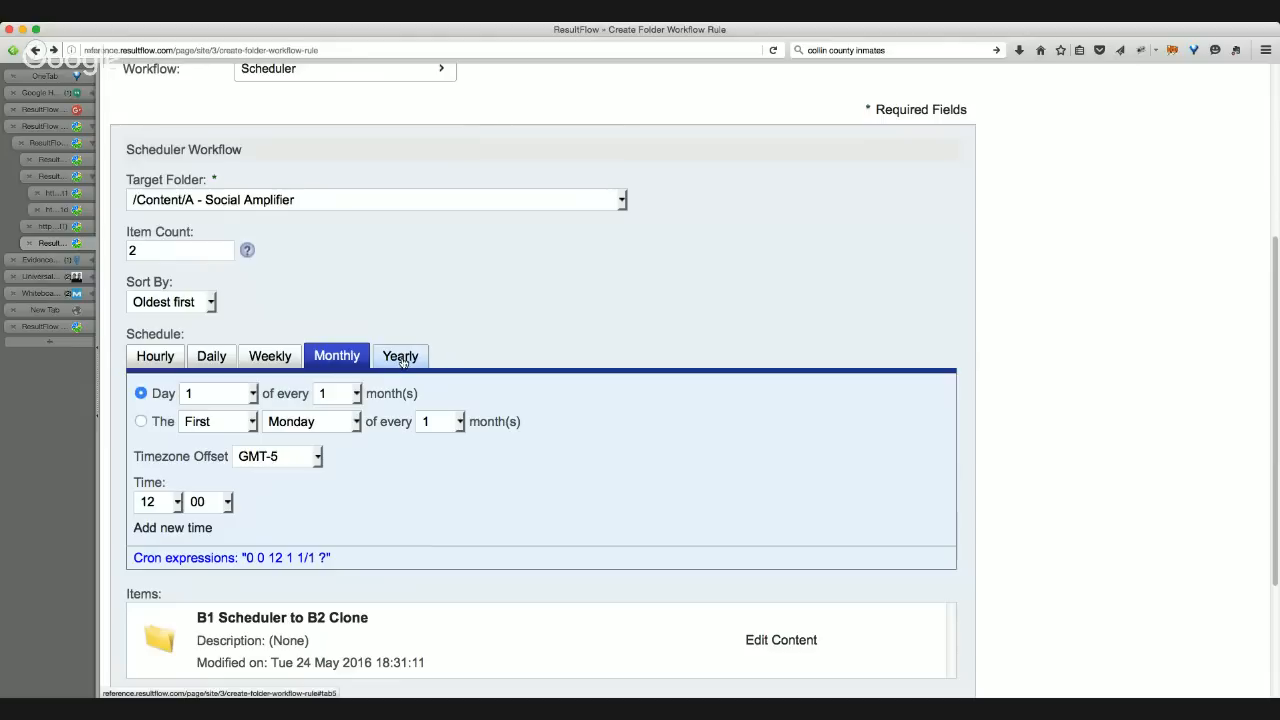
{"action": "left_click", "coordinate": [401, 358]}
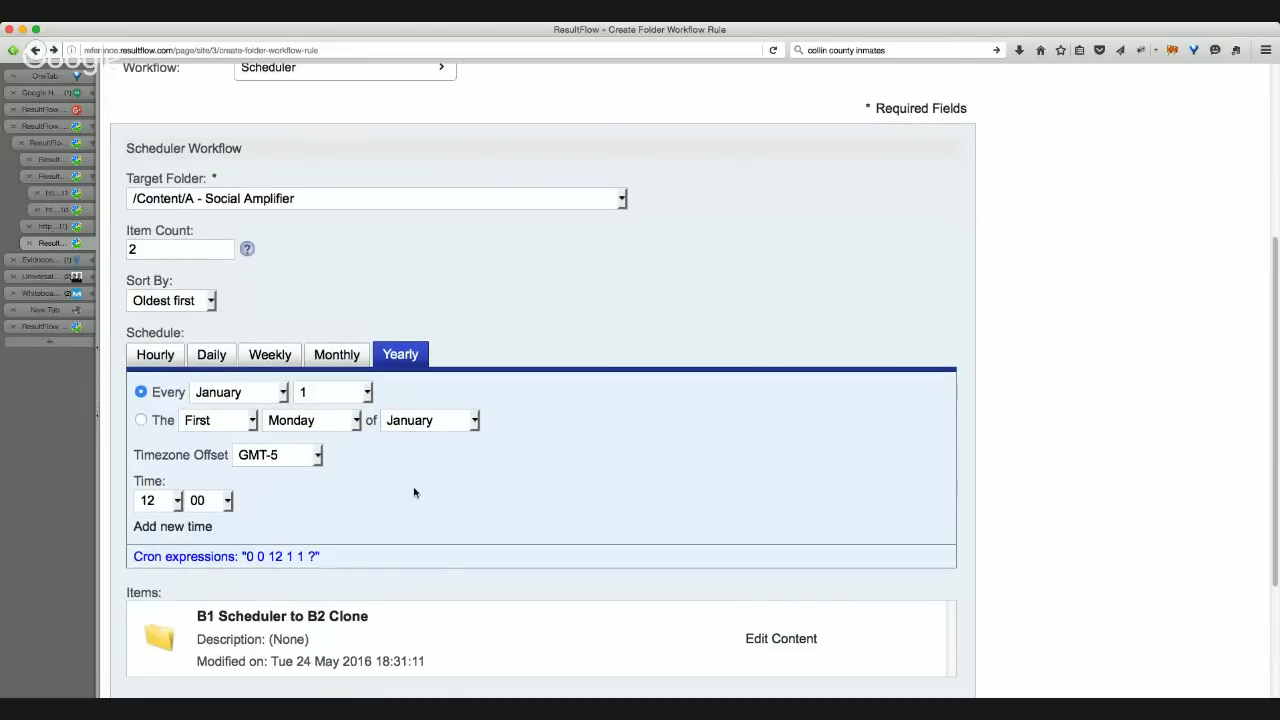
{"action": "scroll", "coordinate": [414, 492], "scroll_direction": "down", "scroll_amount": 2}
{"action": "scroll", "coordinate": [414, 492], "scroll_direction": "up", "scroll_amount": 3}
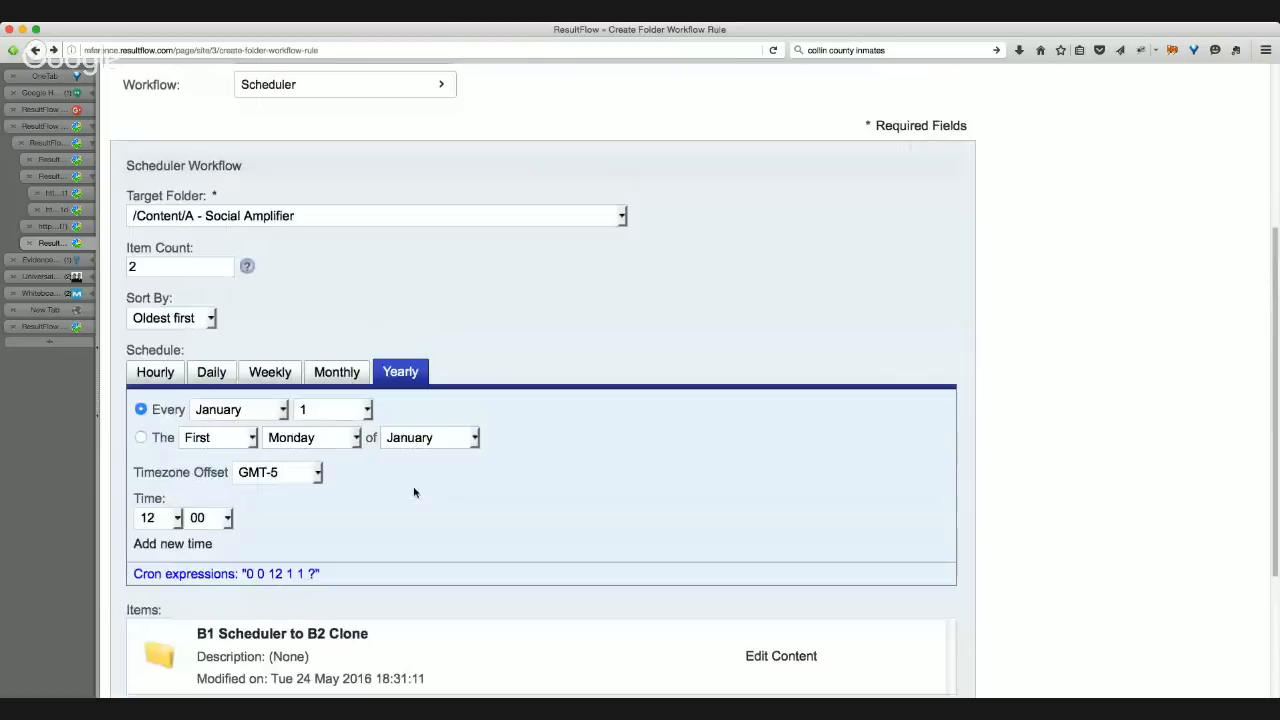
{"action": "scroll", "coordinate": [414, 492], "scroll_direction": "up", "scroll_amount": 3}
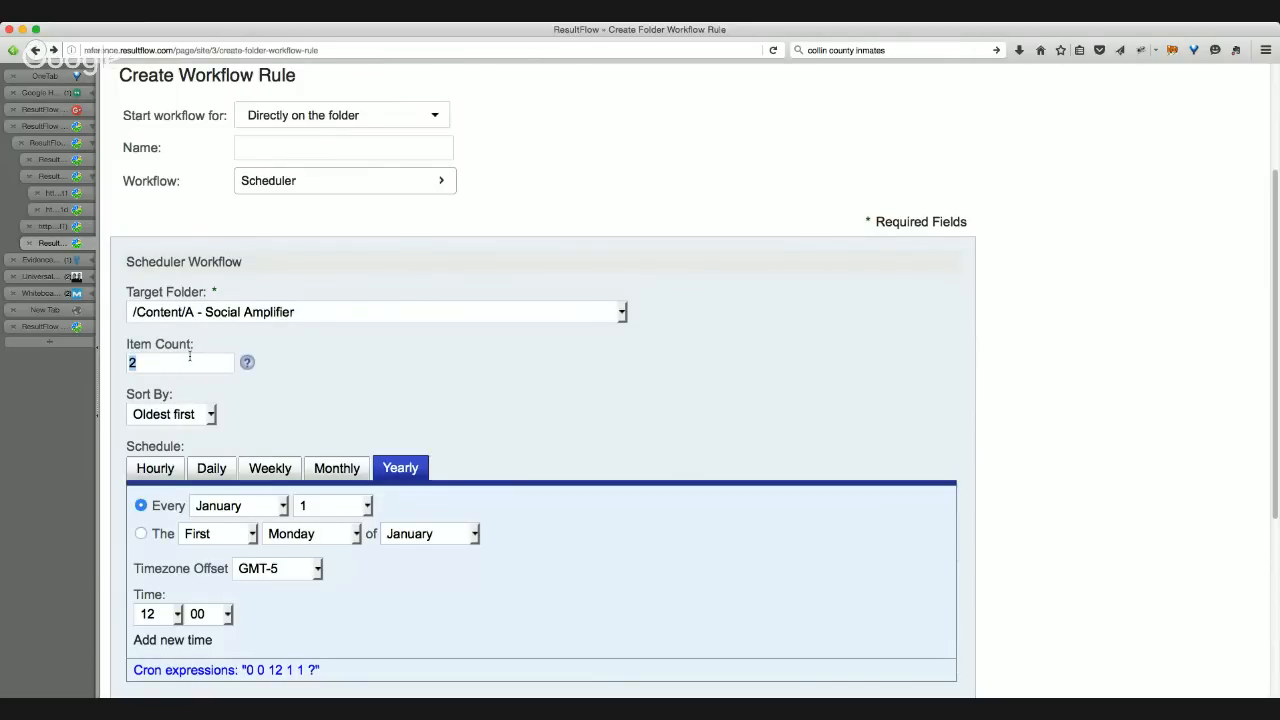
{"action": "scroll", "coordinate": [276, 487], "scroll_direction": "down", "scroll_amount": 5}
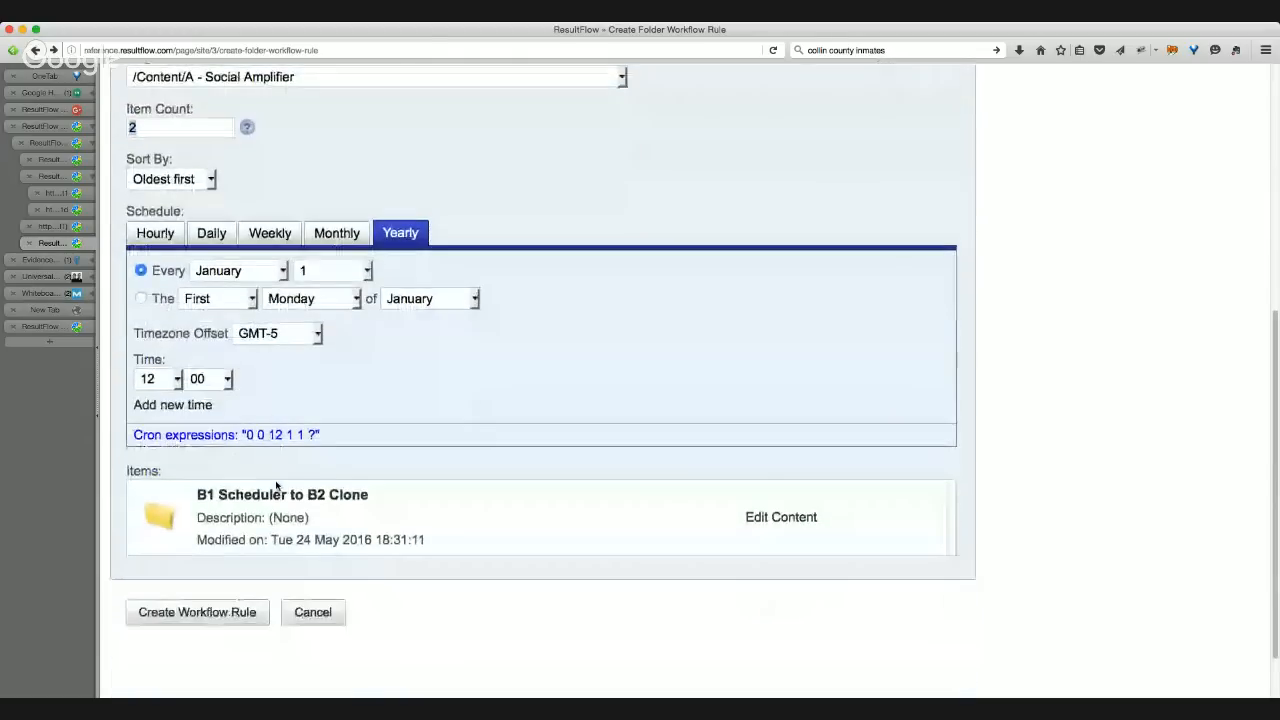
{"action": "scroll", "coordinate": [276, 487], "scroll_direction": "down", "scroll_amount": 1}
{"action": "left_click", "coordinate": [313, 559]}
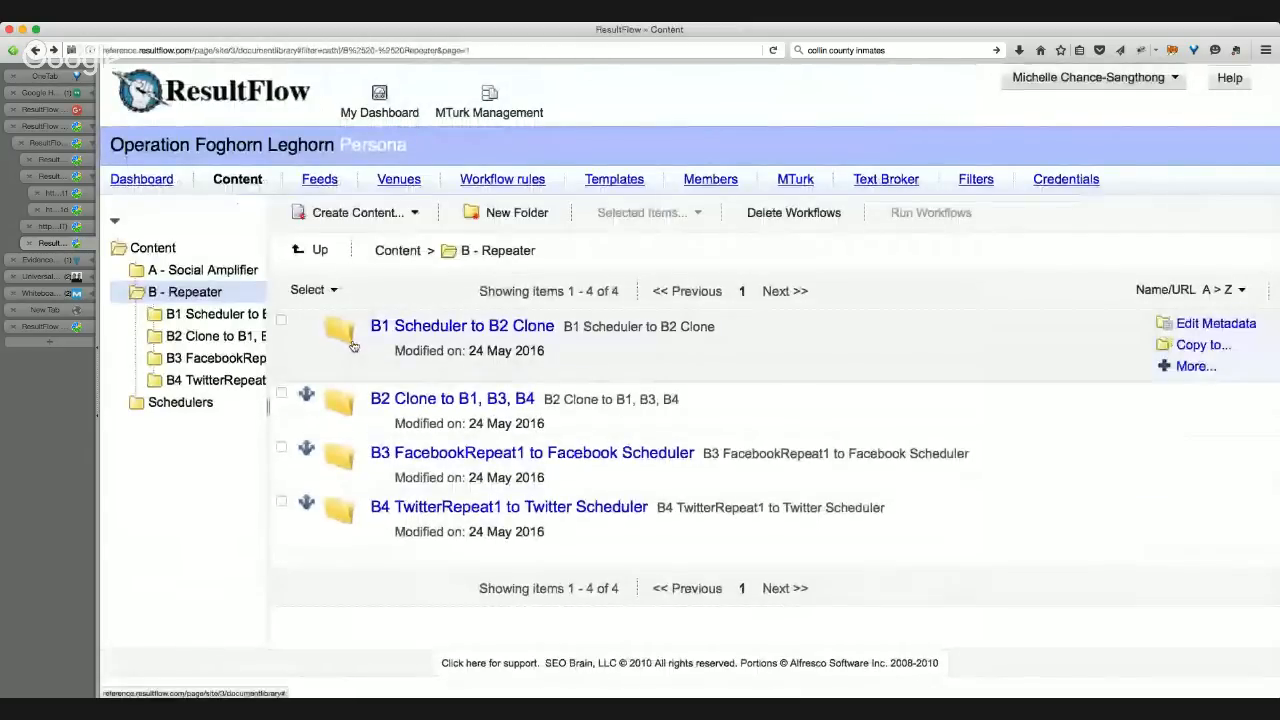
- Begin a workflow rule on the Facebook Scheduler Every 1h folder under Schedulers, starting directly on the folder with the Scheduler workflow
{"action": "left_click", "coordinate": [203, 270]}
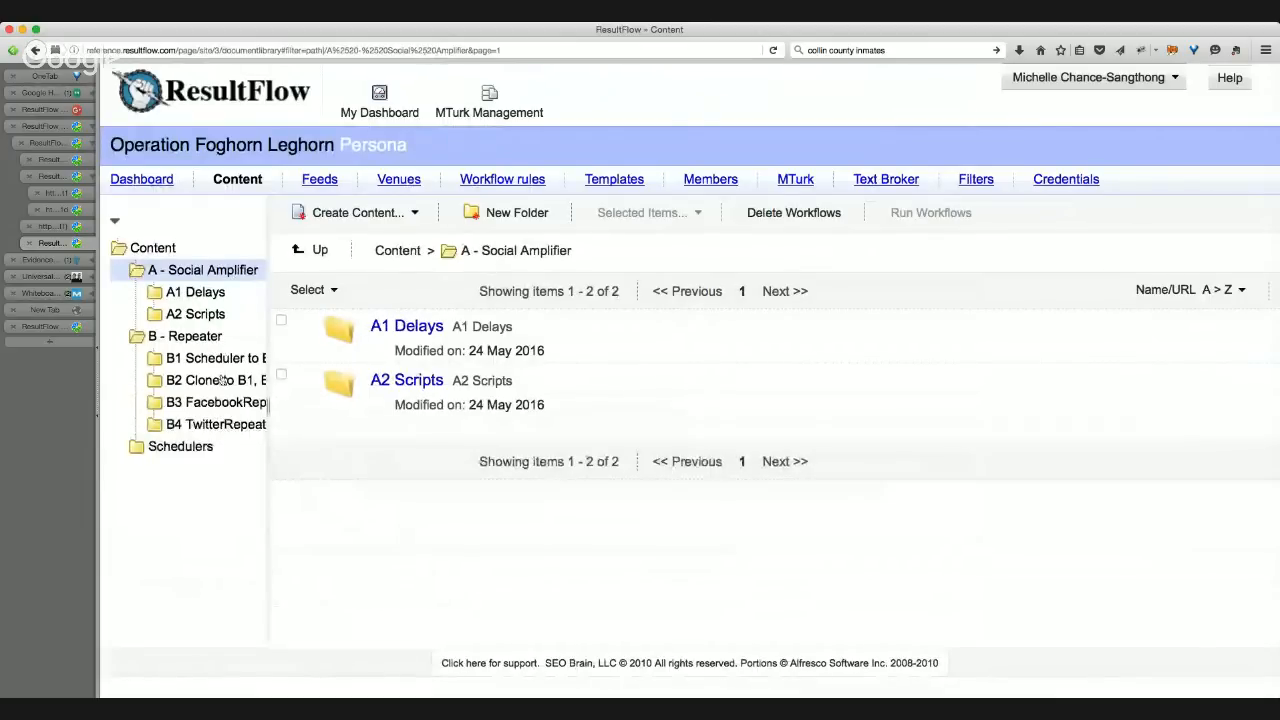
{"action": "left_click", "coordinate": [203, 449]}
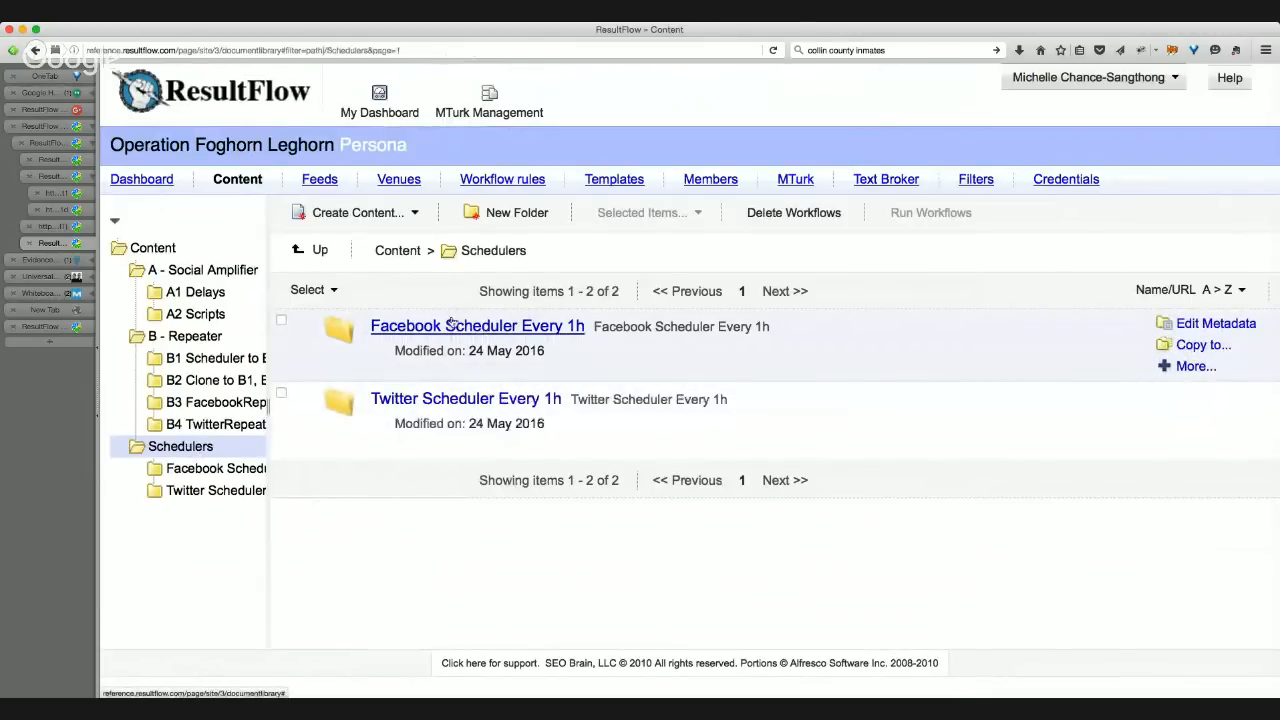
{"action": "left_click", "coordinate": [1180, 366]}
{"action": "left_click", "coordinate": [1186, 432]}
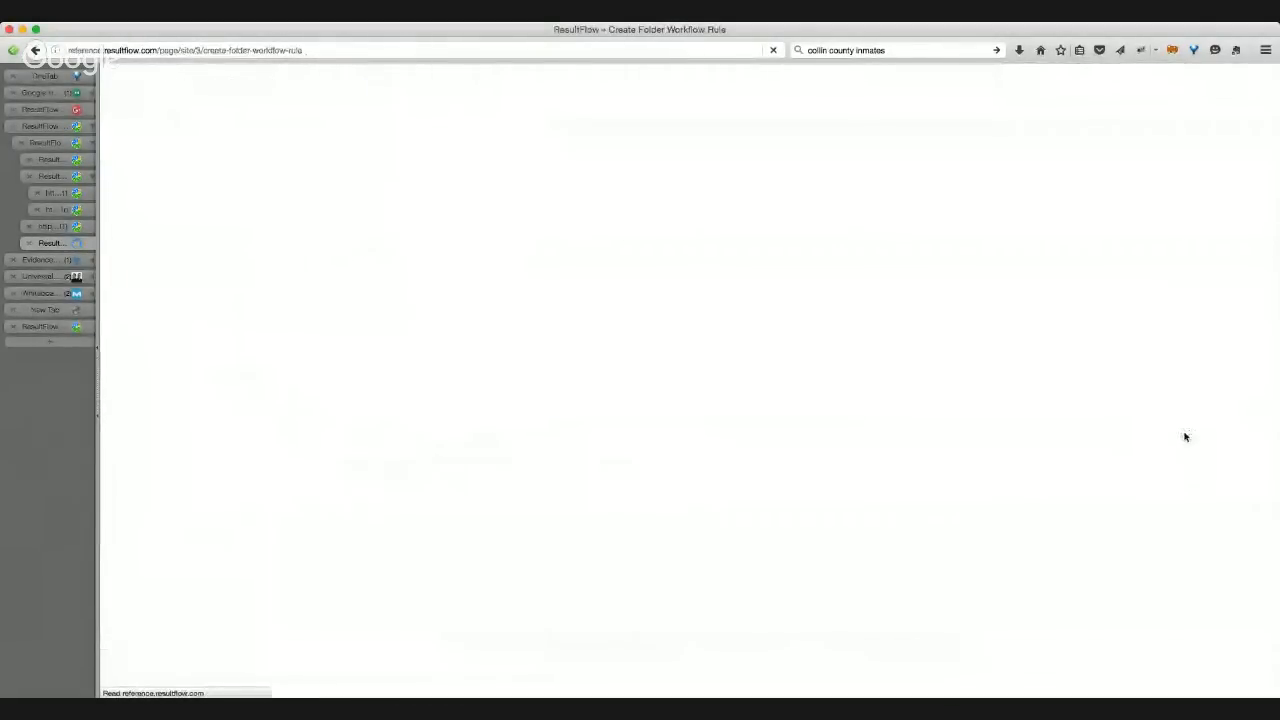
{"action": "left_click", "coordinate": [403, 291]}
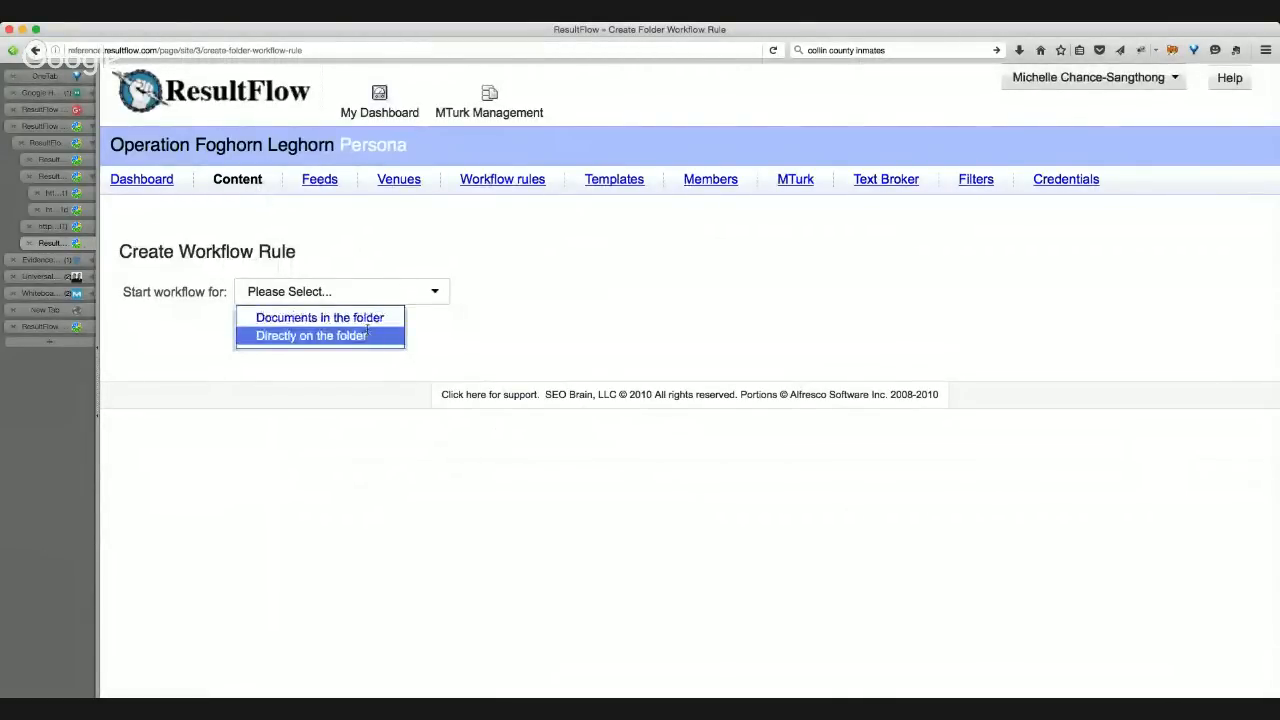
{"action": "left_click", "coordinate": [368, 335]}
{"action": "mouse_move", "coordinate": [440, 358]}
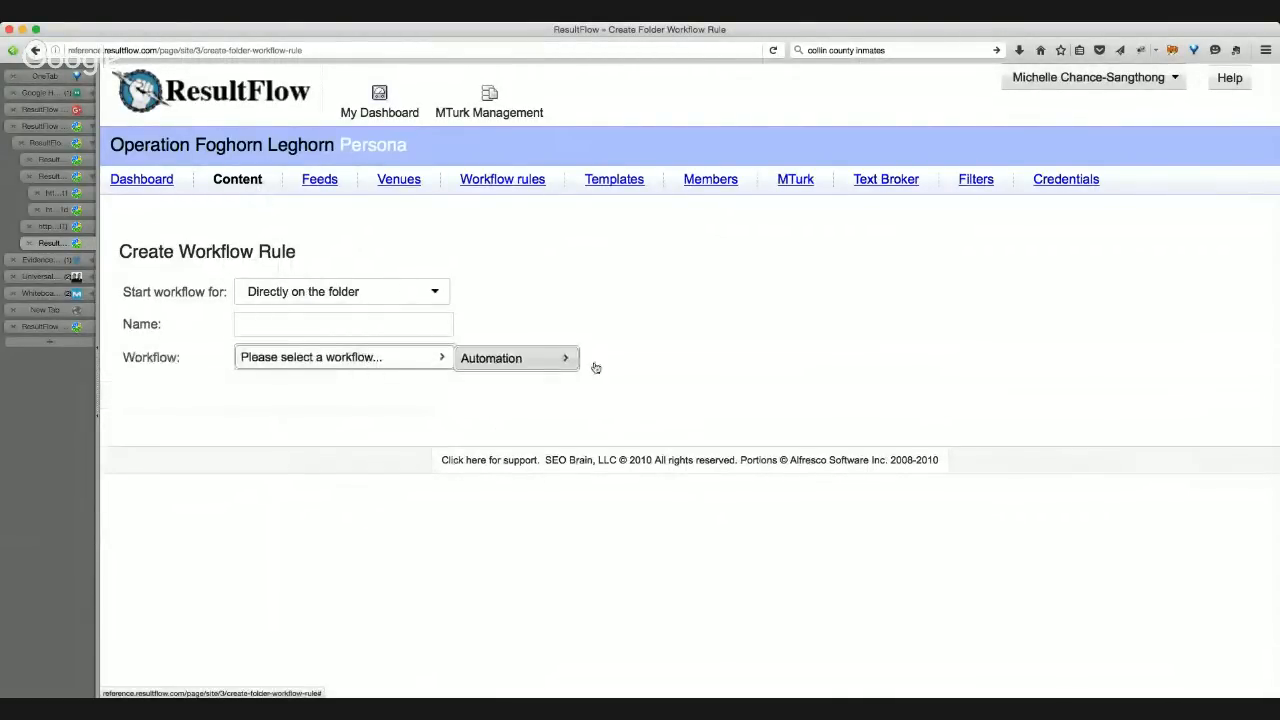
{"action": "left_click", "coordinate": [542, 362]}
{"action": "left_click", "coordinate": [636, 370]}
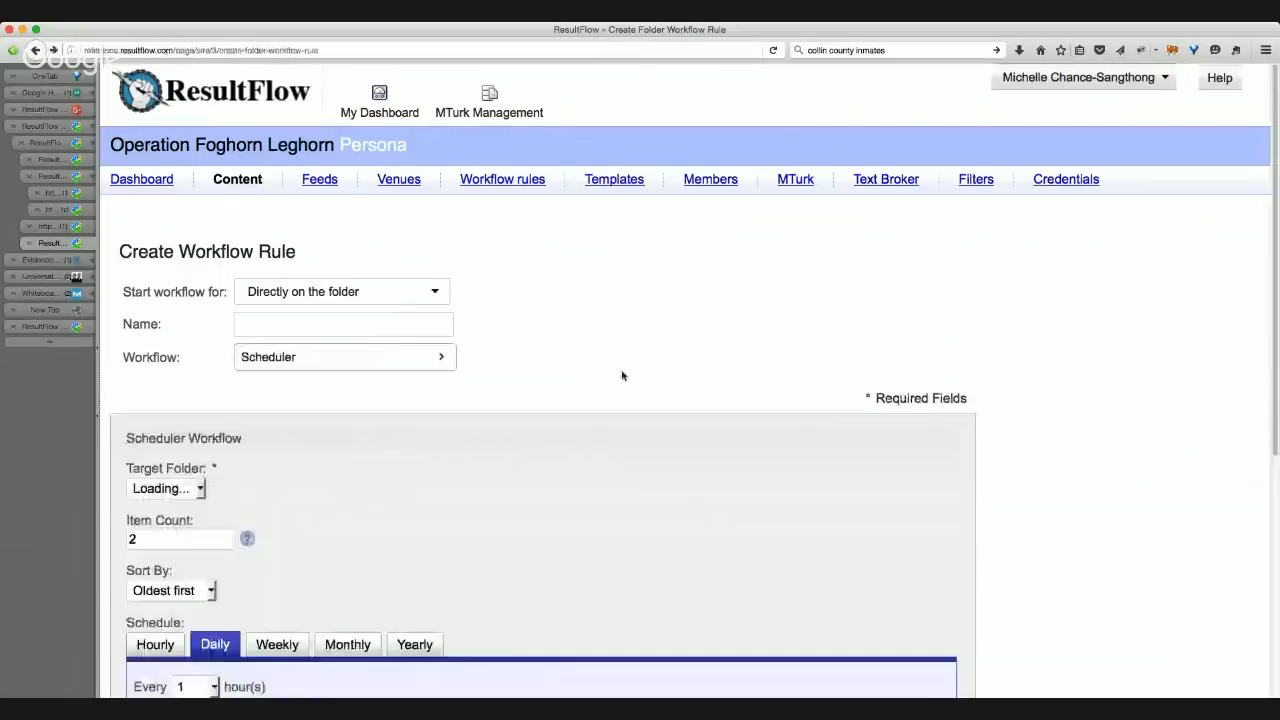
- Try an hourly schedule of every 1 hour for the Facebook Scheduler rule and cancel the rule
{"action": "scroll", "coordinate": [198, 462], "scroll_direction": "down", "scroll_amount": 3}
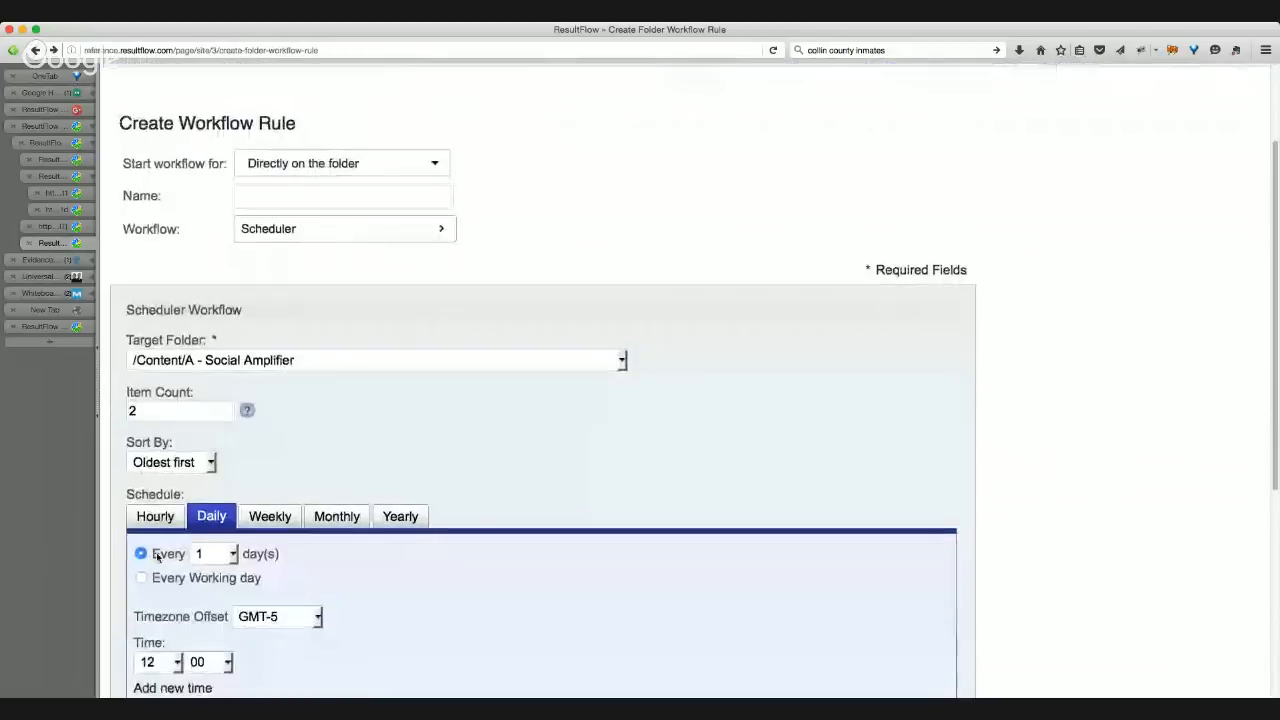
{"action": "left_click", "coordinate": [155, 516]}
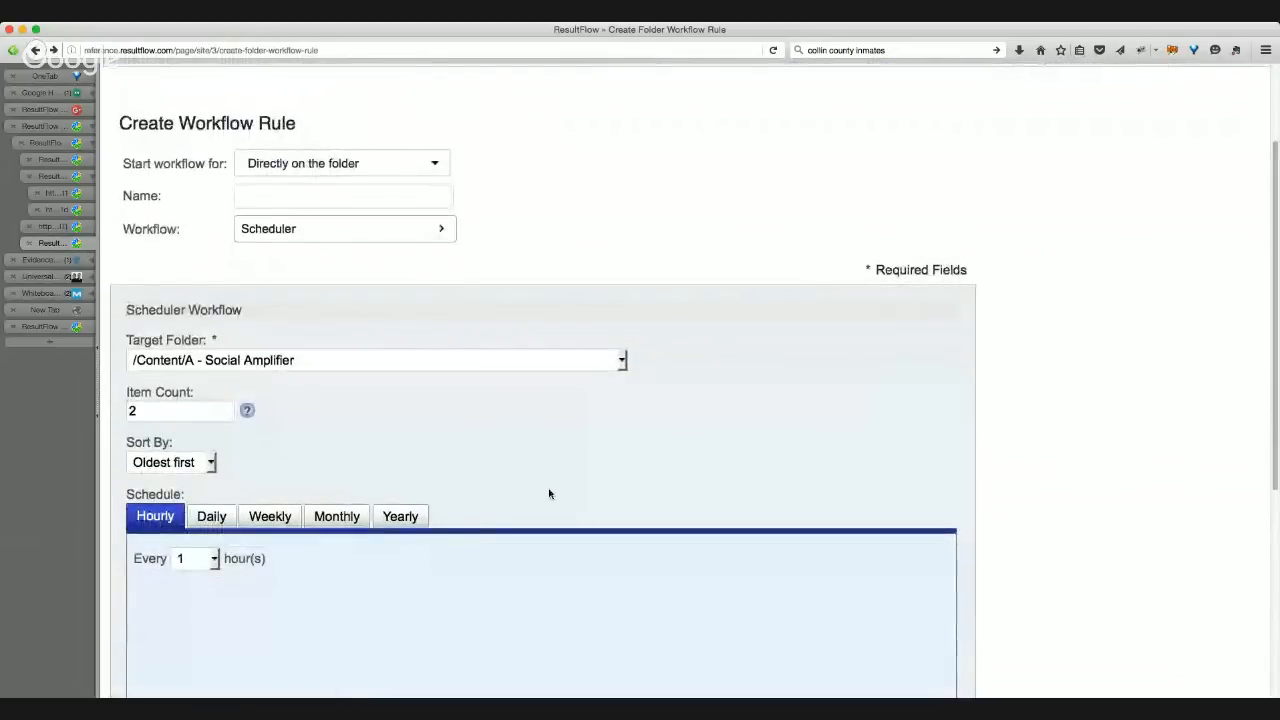
{"action": "scroll", "coordinate": [523, 451], "scroll_direction": "down", "scroll_amount": 4}
{"action": "scroll", "coordinate": [454, 517], "scroll_direction": "down", "scroll_amount": 5}
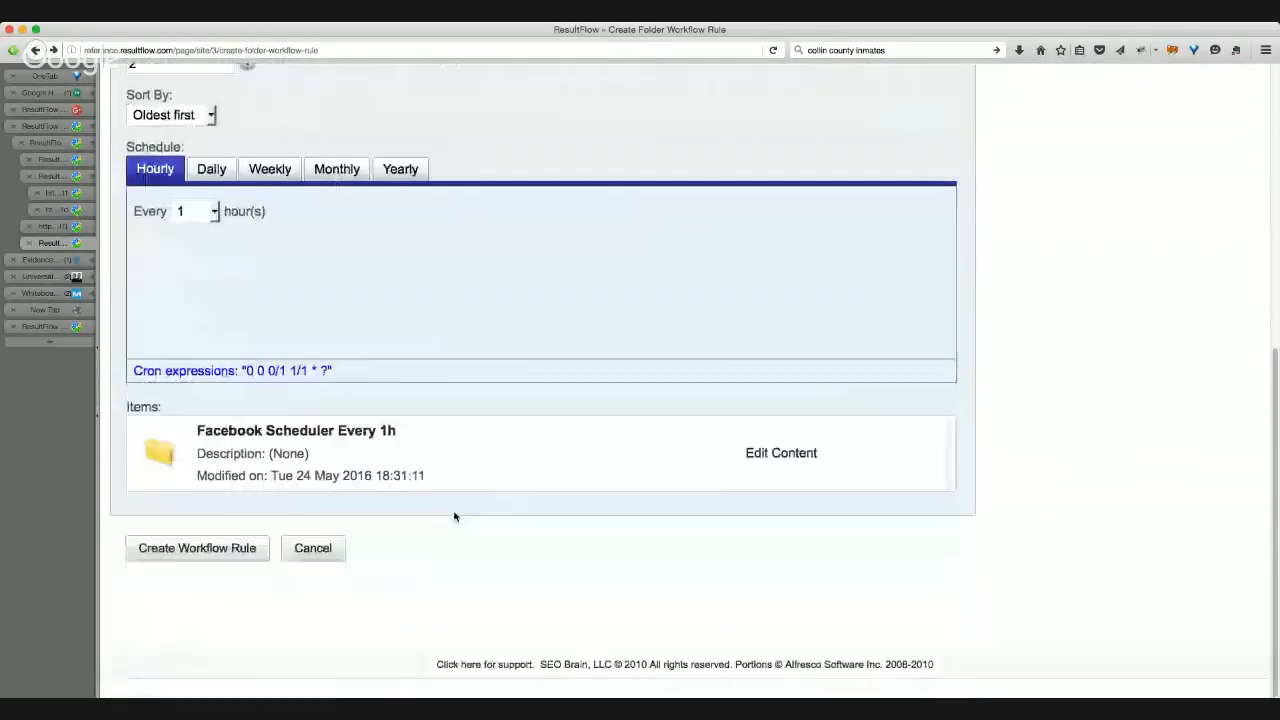
{"action": "left_click", "coordinate": [332, 547]}
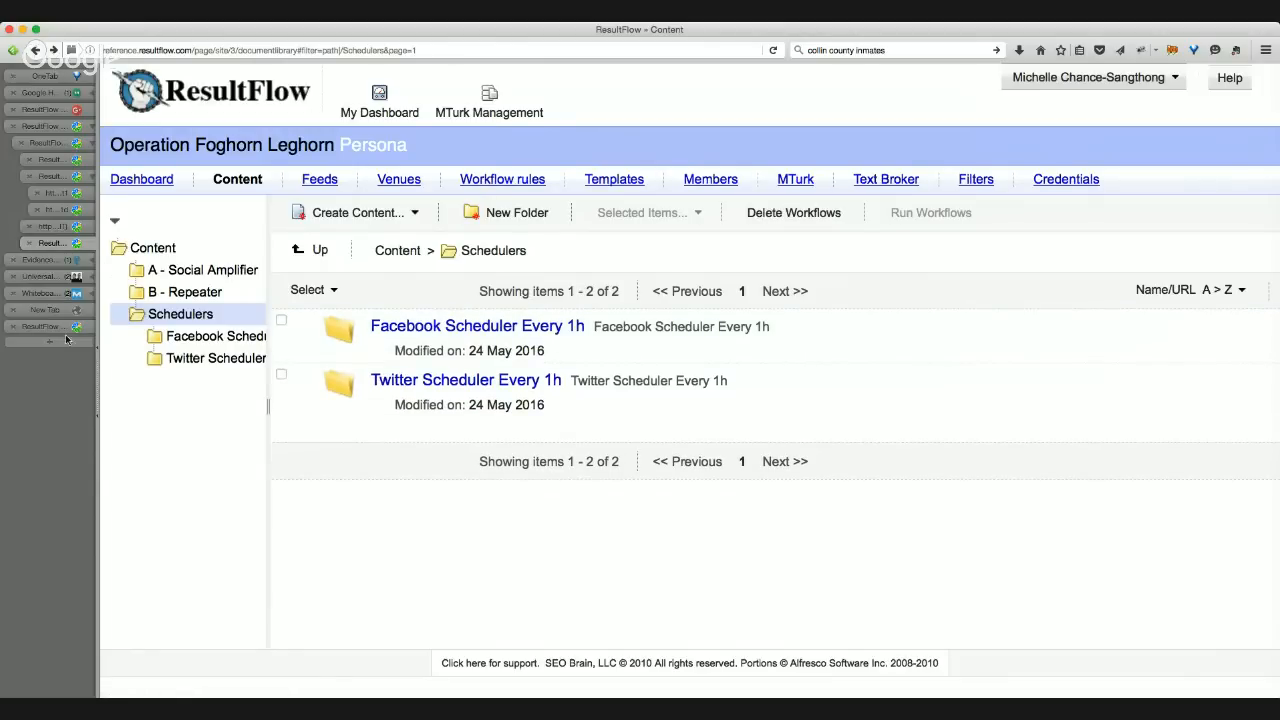
- Switch to the Google+ event page ResultFlow Live Demonstration and try to start a comment
{"action": "left_click", "coordinate": [54, 113]}
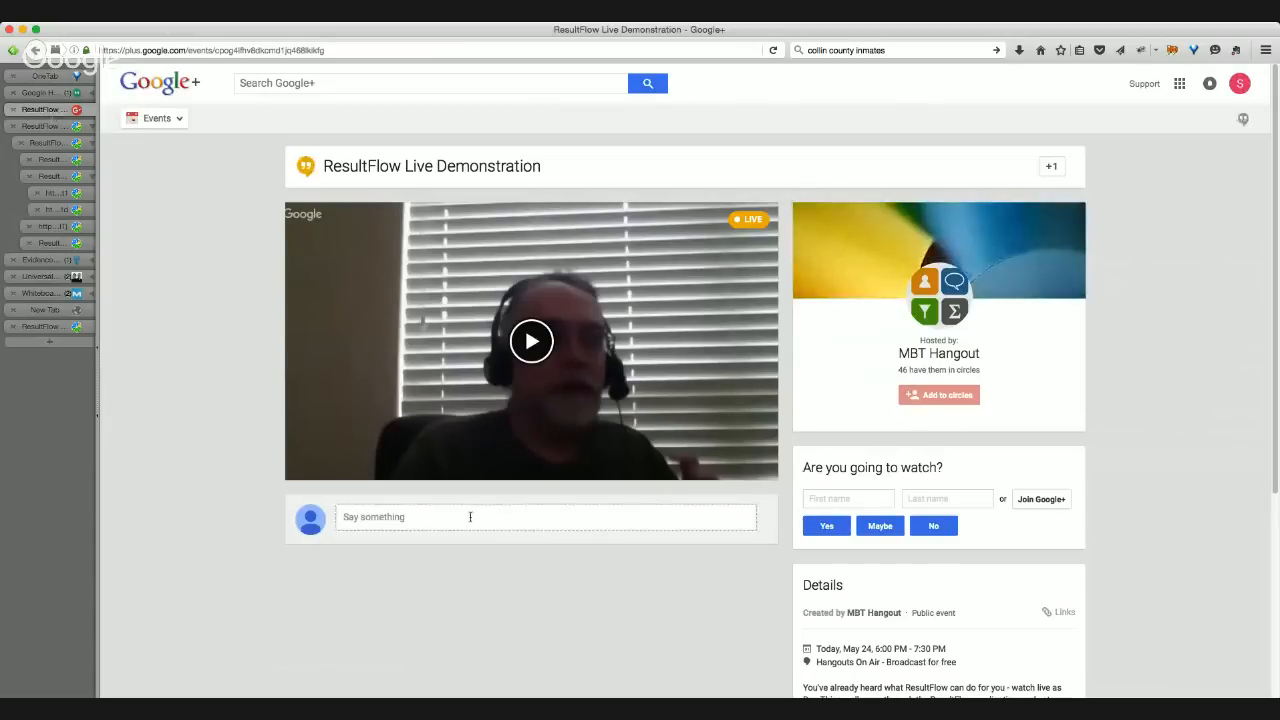
{"action": "left_click", "coordinate": [540, 526]}
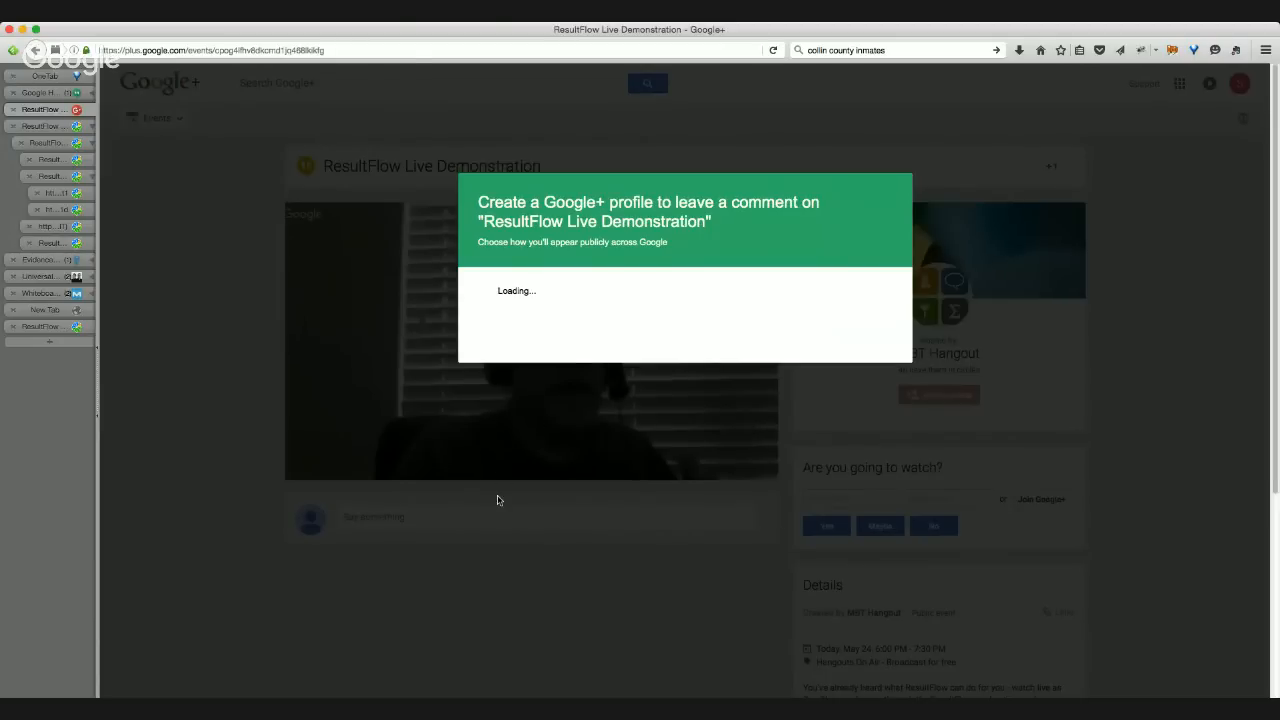
- Return to ResultFlow's Promotion Workflows persona and check its Repeater Feed and Social Amplifier Feed for items
{"action": "left_click", "coordinate": [48, 127]}
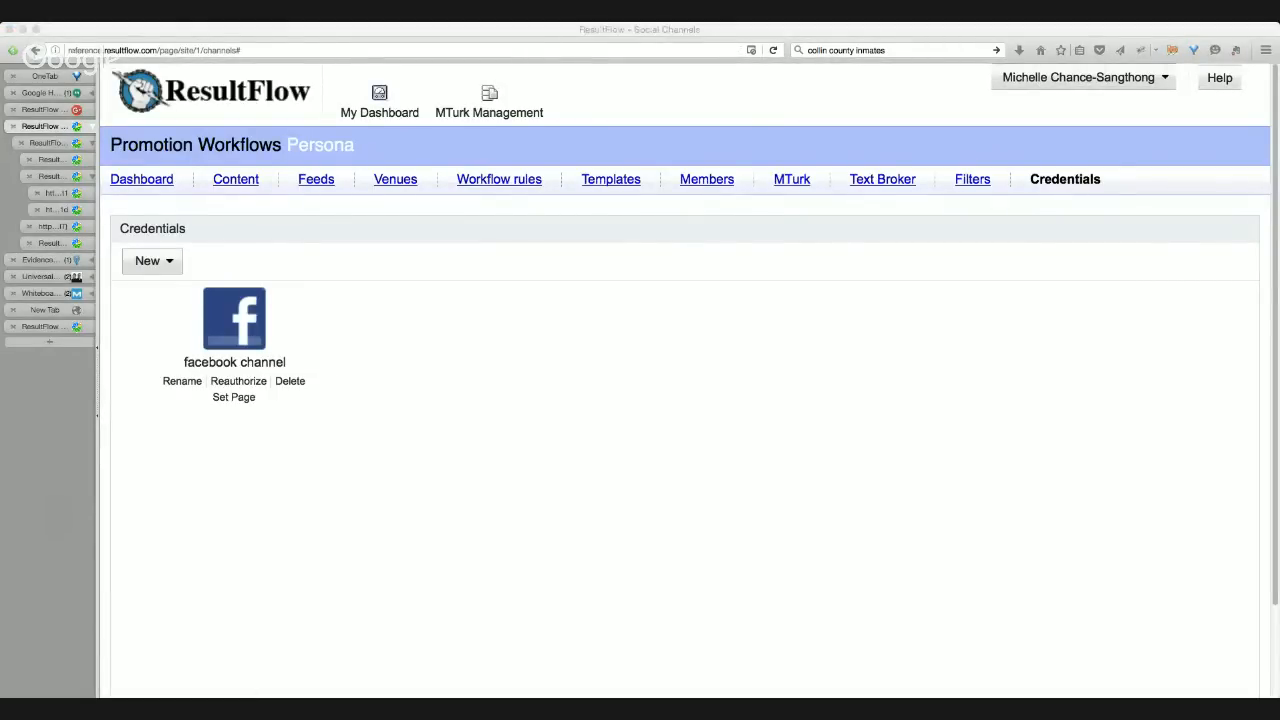
{"action": "left_click", "coordinate": [190, 223]}
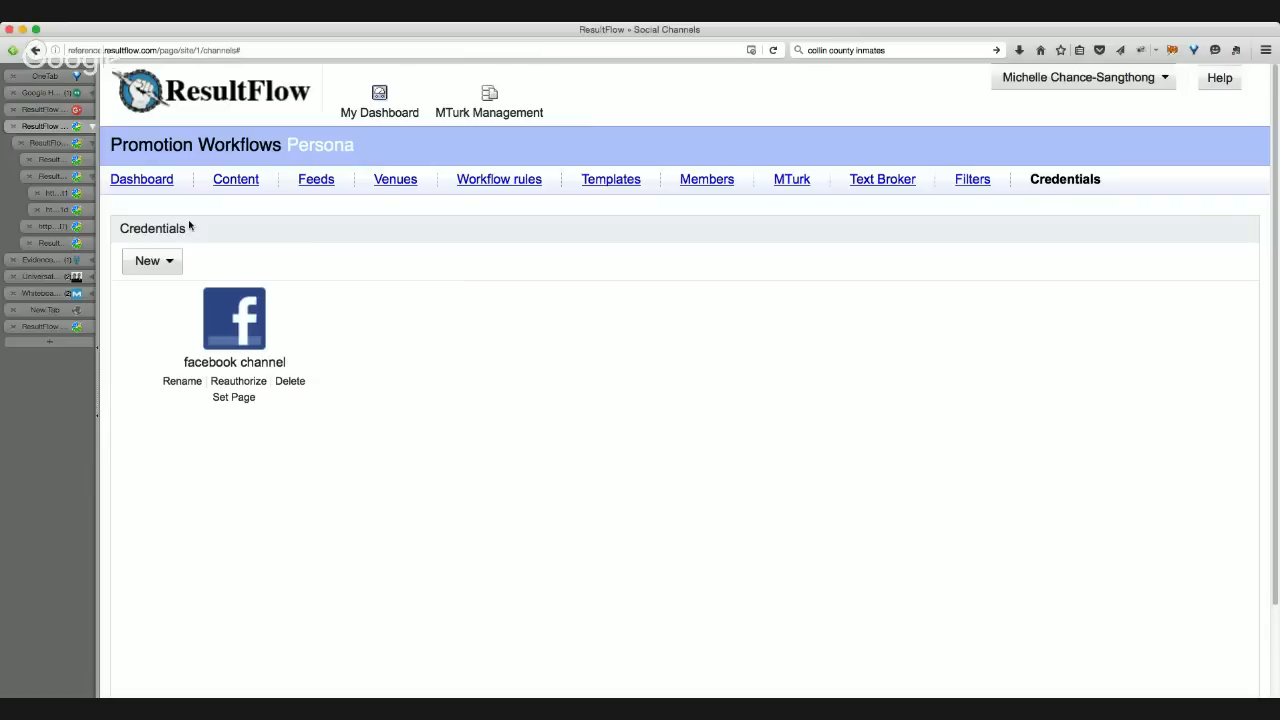
{"action": "left_click", "coordinate": [316, 180]}
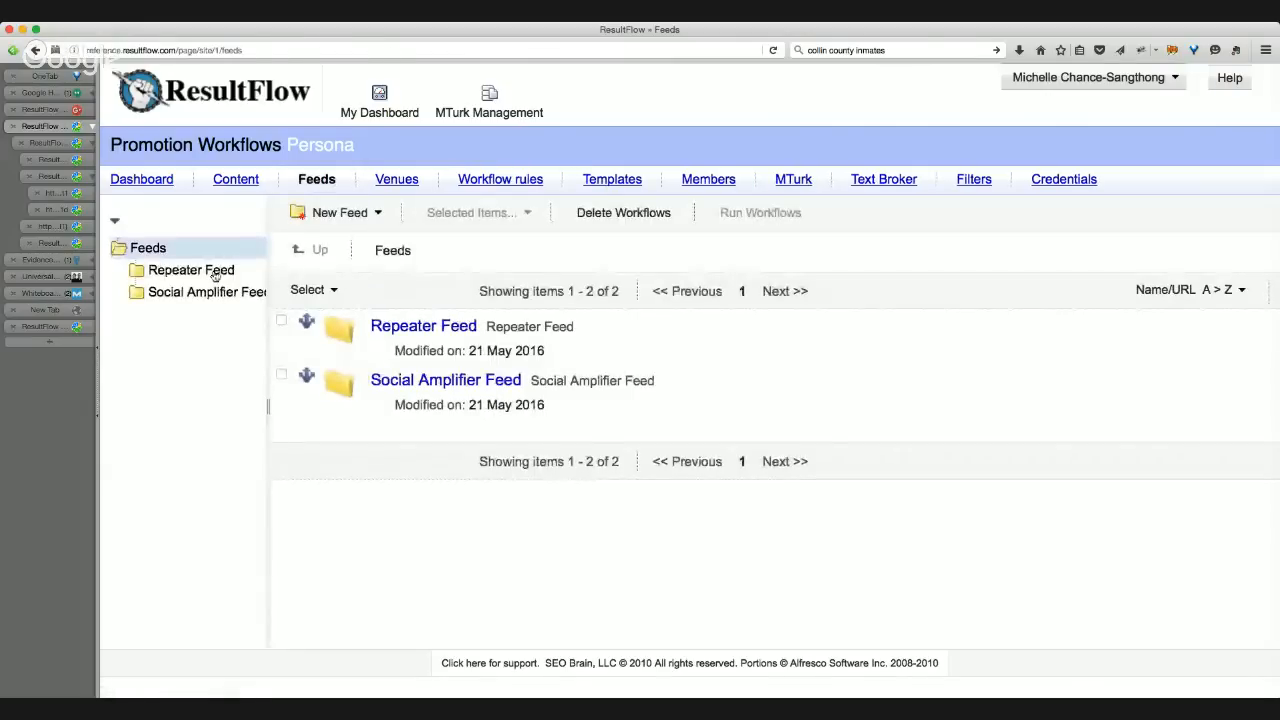
{"action": "left_click", "coordinate": [215, 272]}
{"action": "left_click", "coordinate": [213, 295]}
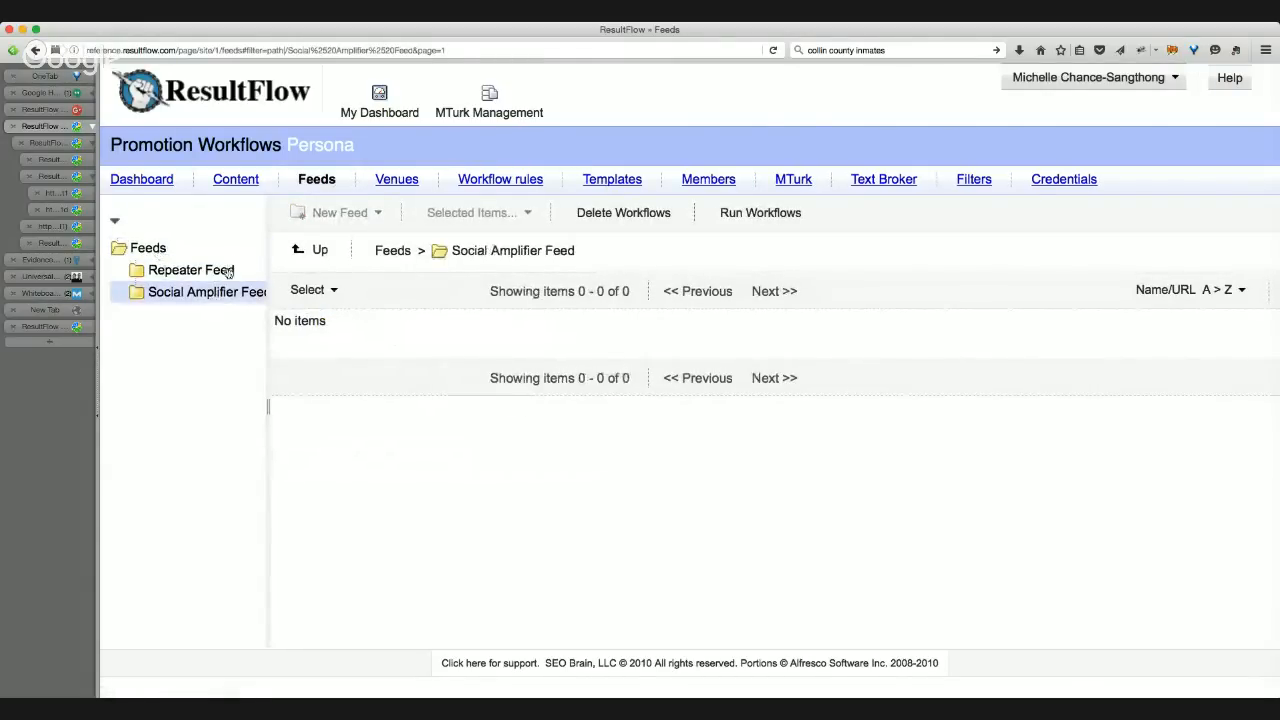
{"action": "left_click", "coordinate": [228, 270]}
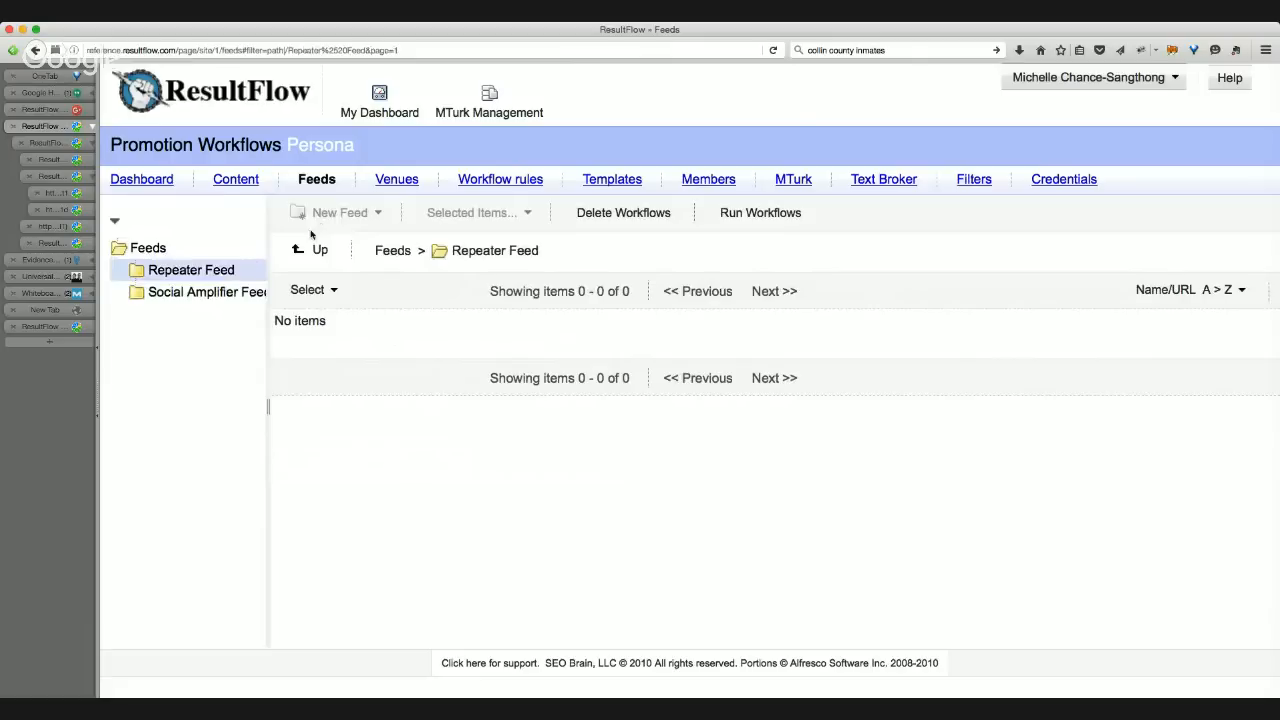
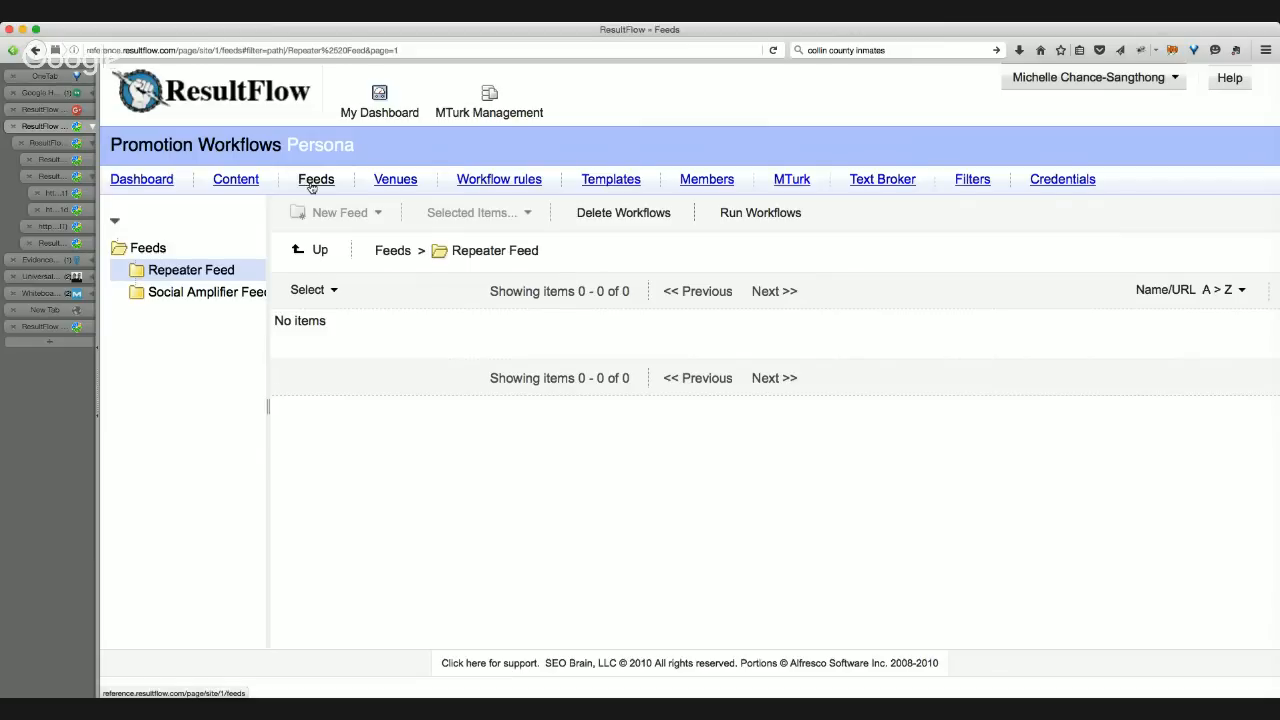
{"action": "left_click", "coordinate": [312, 184]}
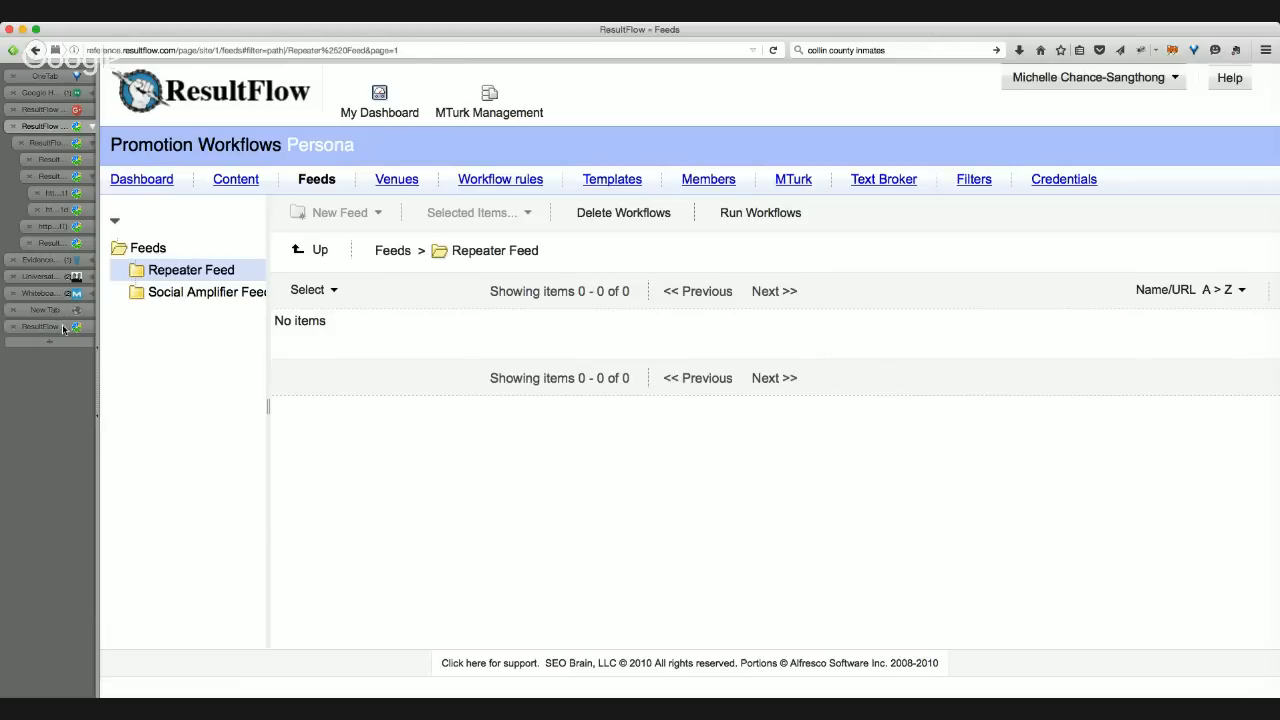
- Switch to the Learning Success blog article on evidence-based vs. research-based dyslexia programs and survey its layout from header to footer
{"action": "left_click", "coordinate": [58, 262]}
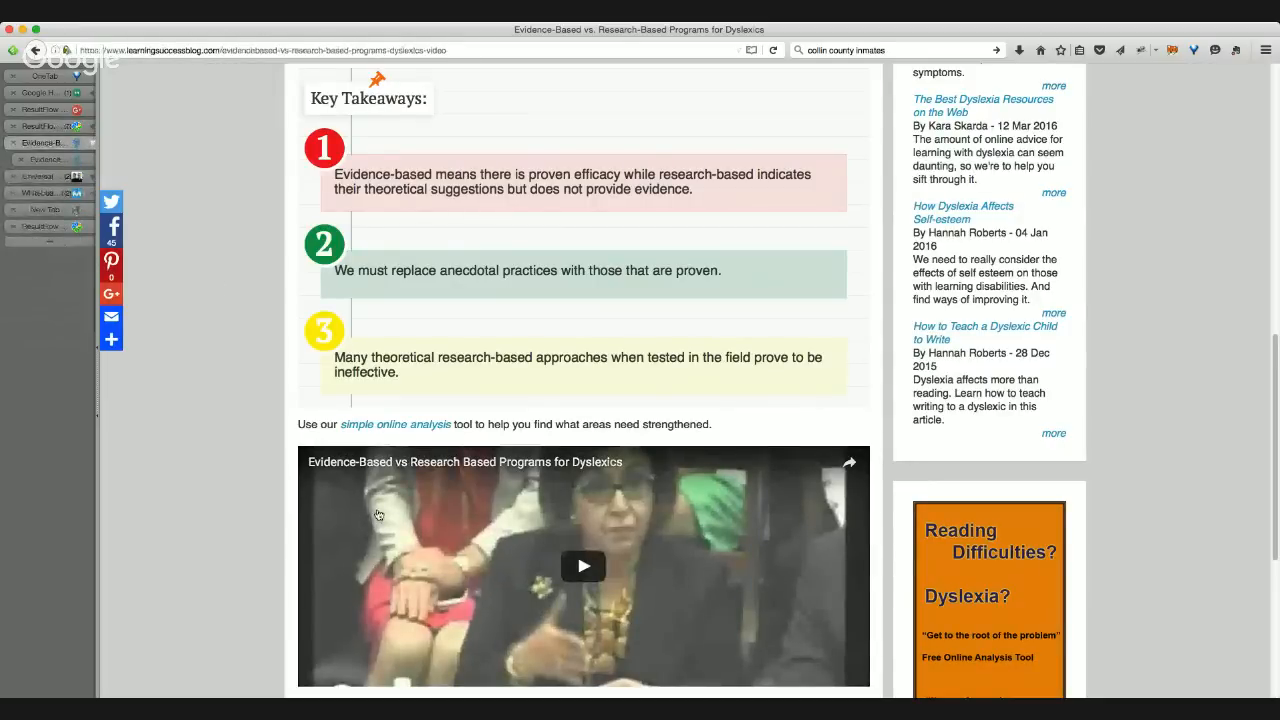
{"action": "scroll", "coordinate": [372, 515], "scroll_direction": "down", "scroll_amount": 3}
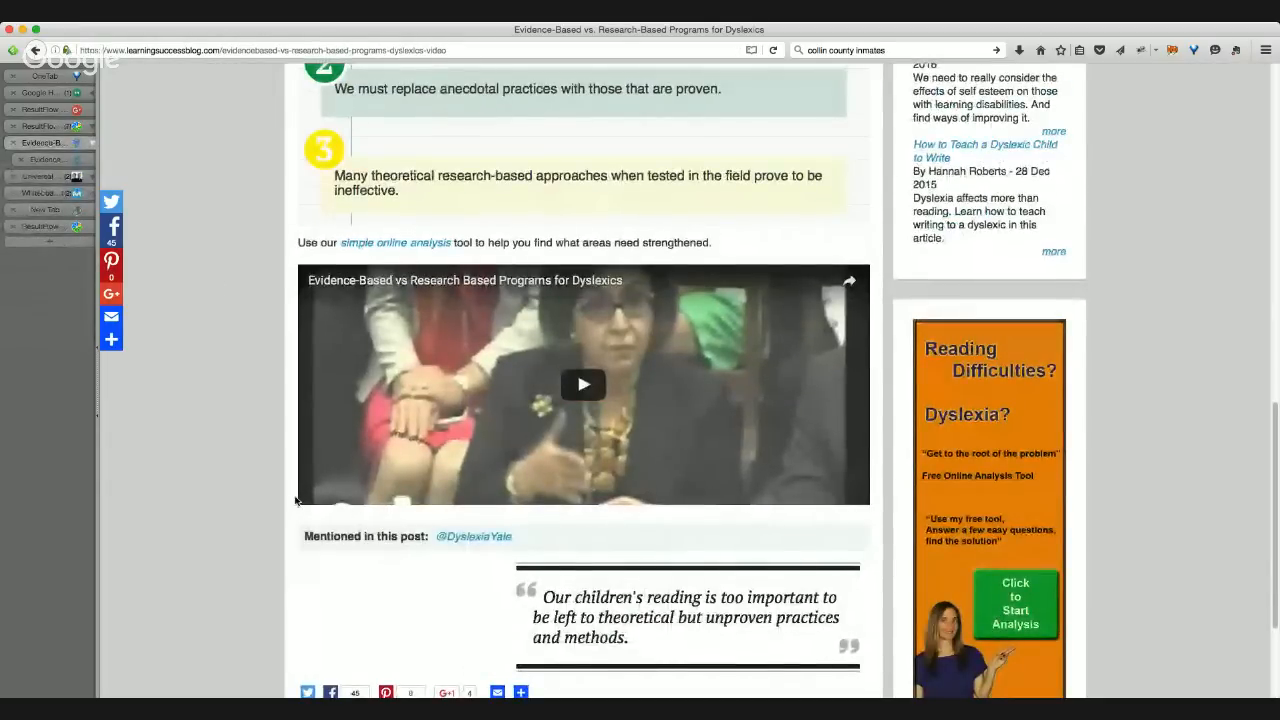
{"action": "scroll", "coordinate": [296, 500], "scroll_direction": "up", "scroll_amount": 10}
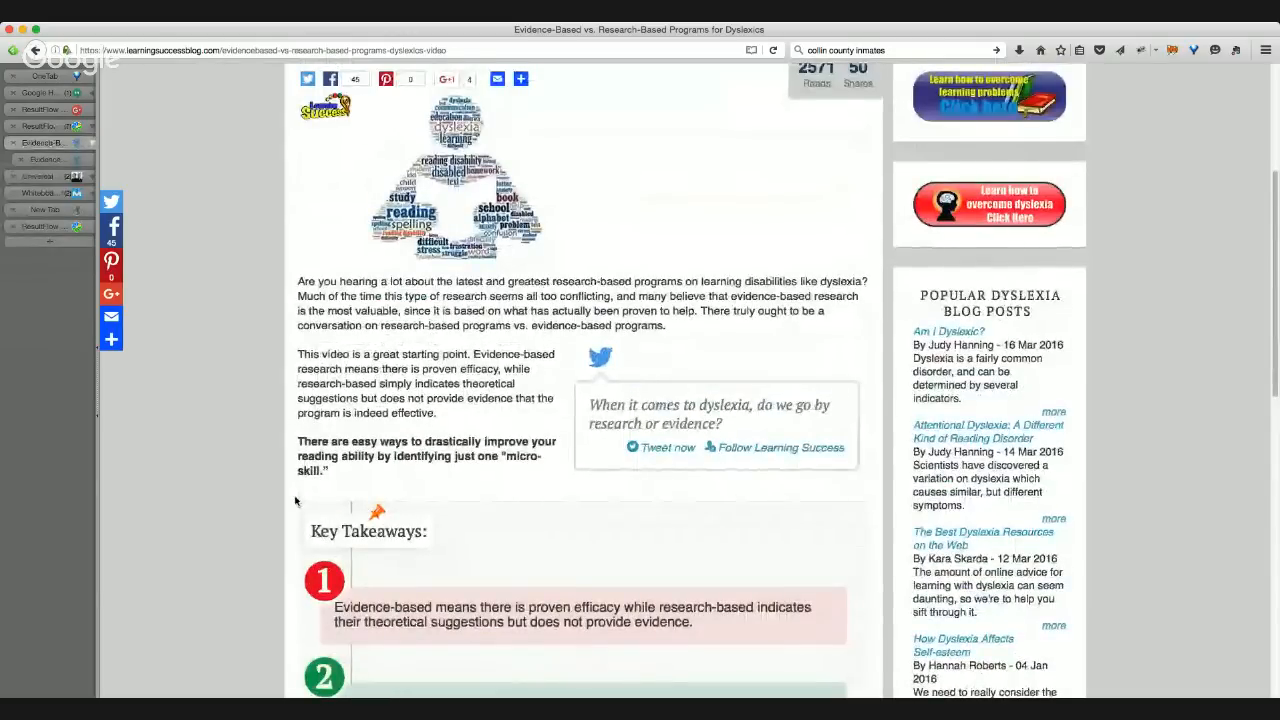
{"action": "scroll", "coordinate": [296, 500], "scroll_direction": "up", "scroll_amount": 4}
{"action": "scroll", "coordinate": [296, 500], "scroll_direction": "down", "scroll_amount": 15}
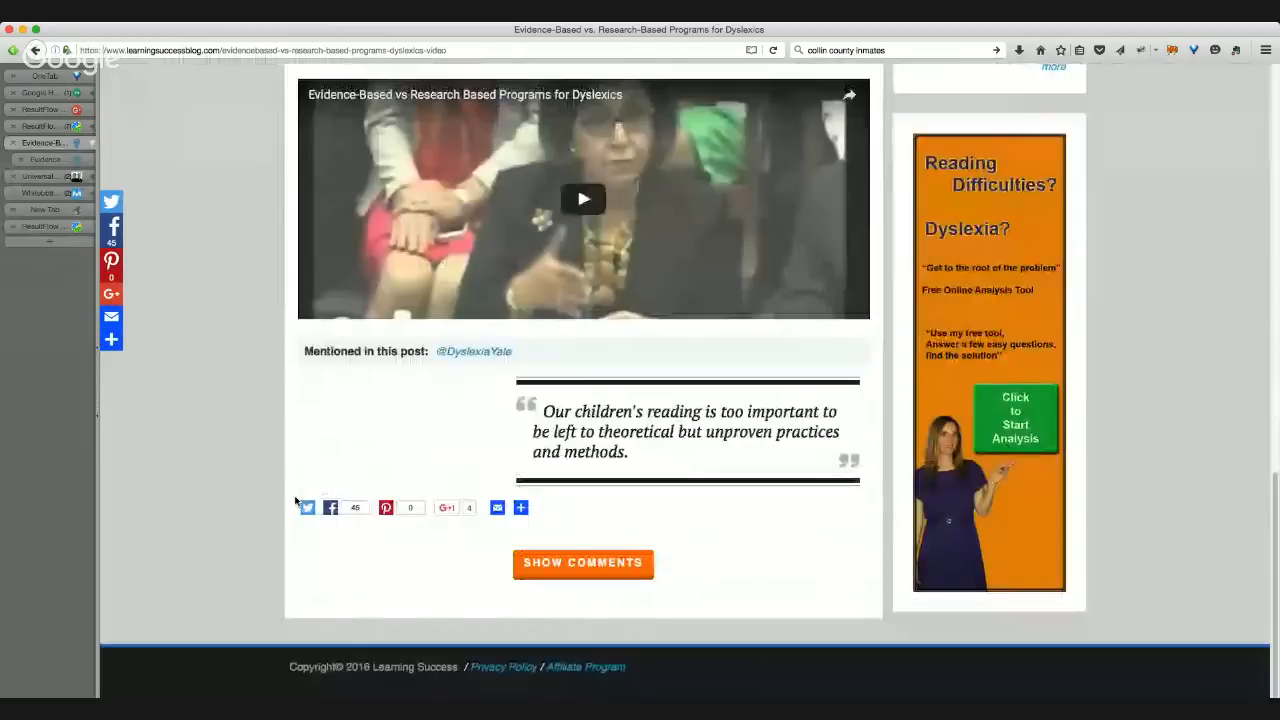
{"action": "scroll", "coordinate": [296, 500], "scroll_direction": "up", "scroll_amount": 15}
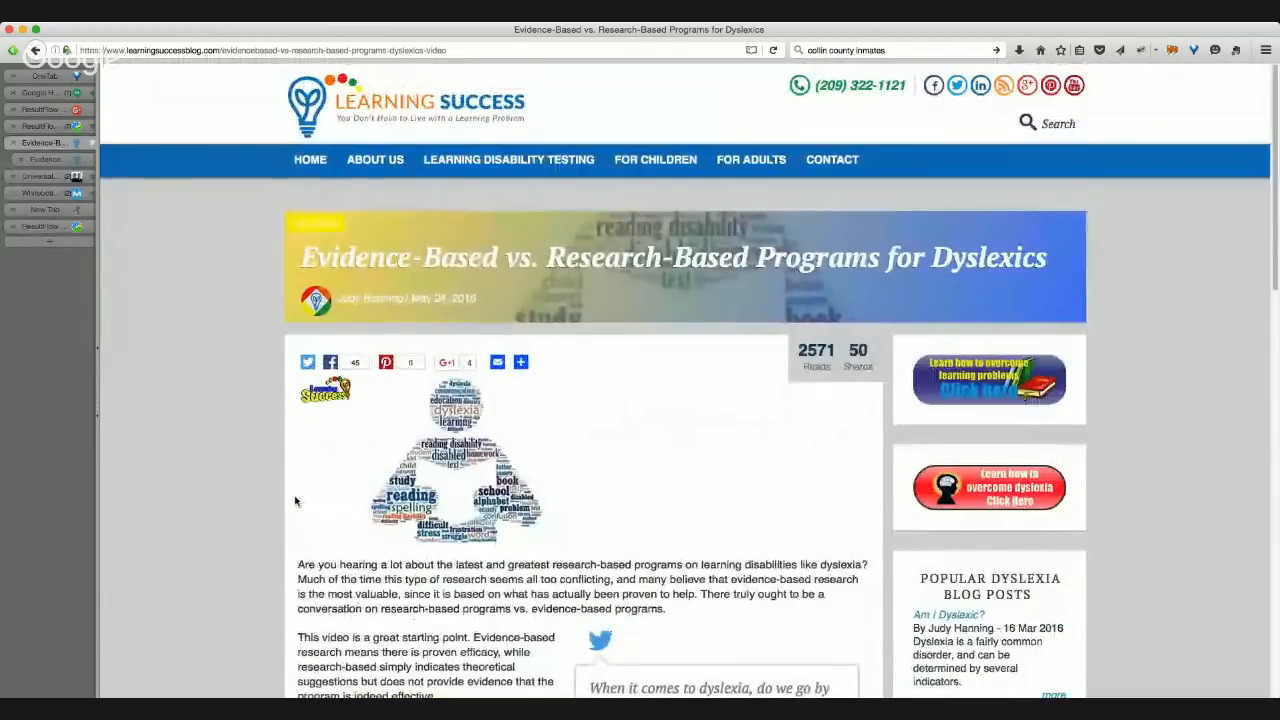
- Enlarge the blog page and examine the article's Reads and Shares counters
{"action": "key", "text": "super+equal"}
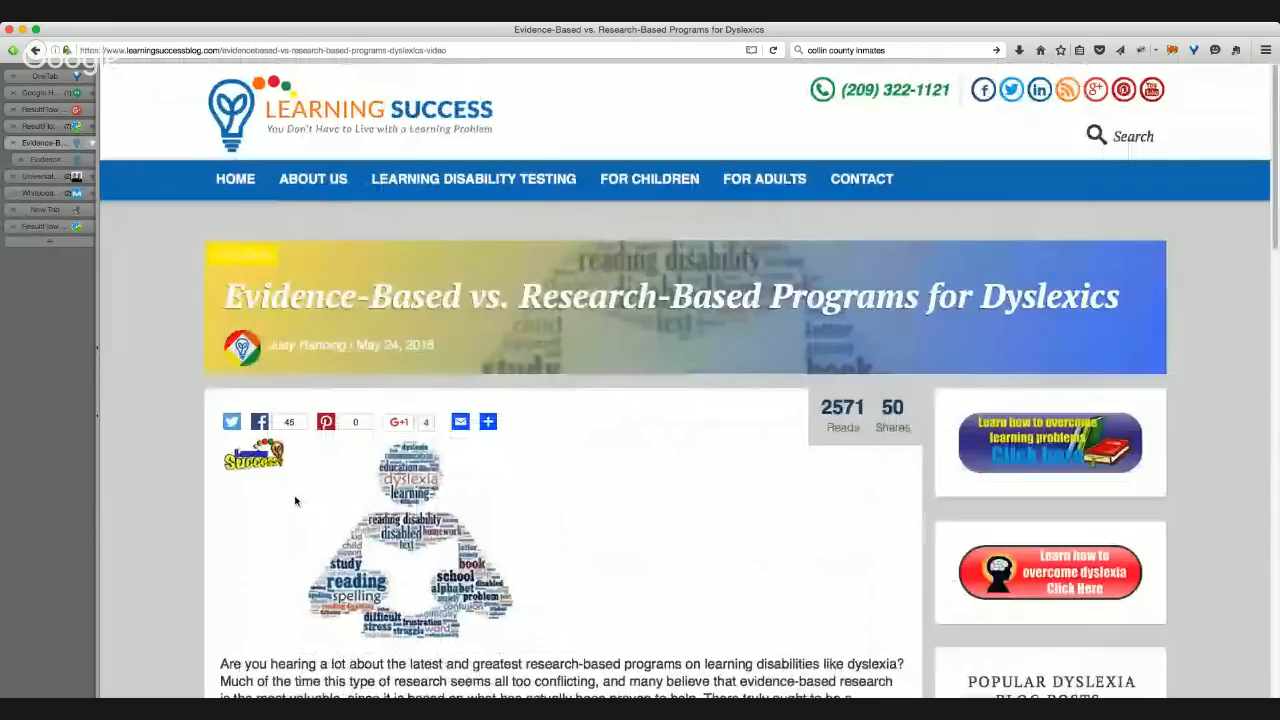
{"action": "scroll", "coordinate": [808, 536], "scroll_direction": "down", "scroll_amount": 1}
{"action": "scroll", "coordinate": [808, 538], "scroll_direction": "down", "scroll_amount": 3}
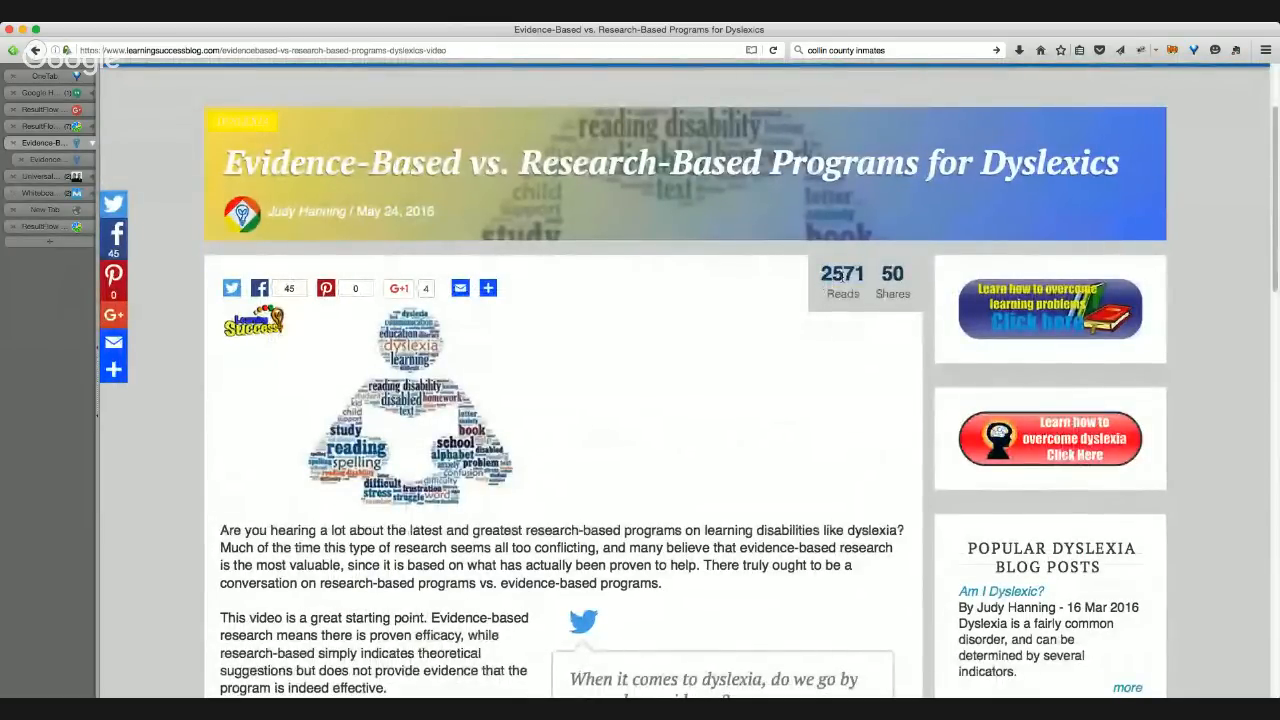
{"action": "double_click", "coordinate": [842, 279]}
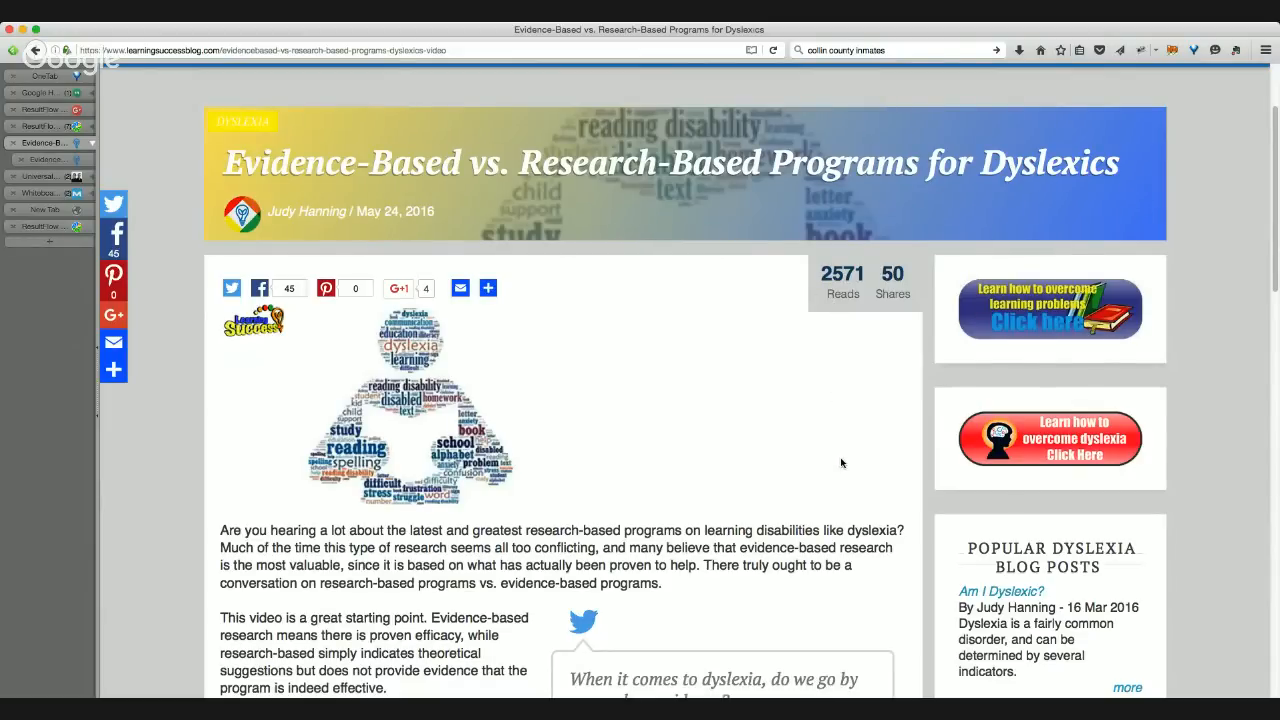
- Examine the article's introduction, tweet quote box, Key Takeaways section and sidebar of popular dyslexia posts
{"action": "scroll", "coordinate": [838, 462], "scroll_direction": "down", "scroll_amount": 6}
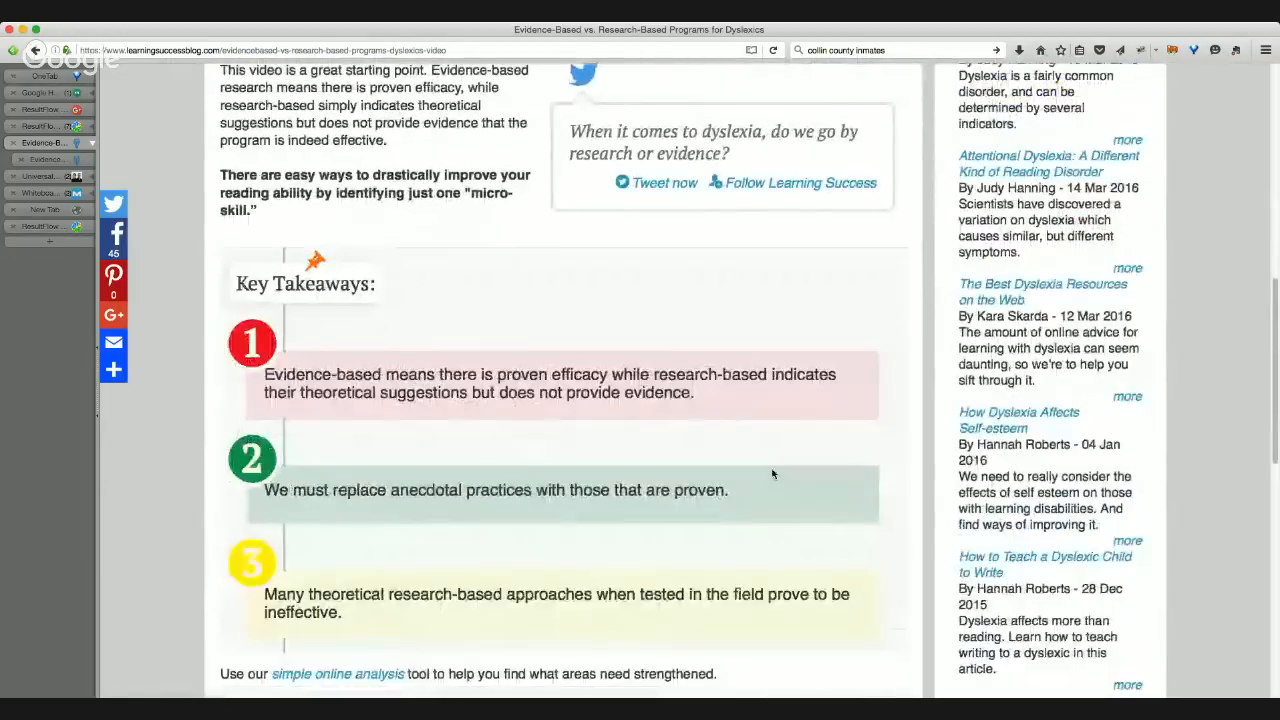
{"action": "scroll", "coordinate": [772, 474], "scroll_direction": "up", "scroll_amount": 5}
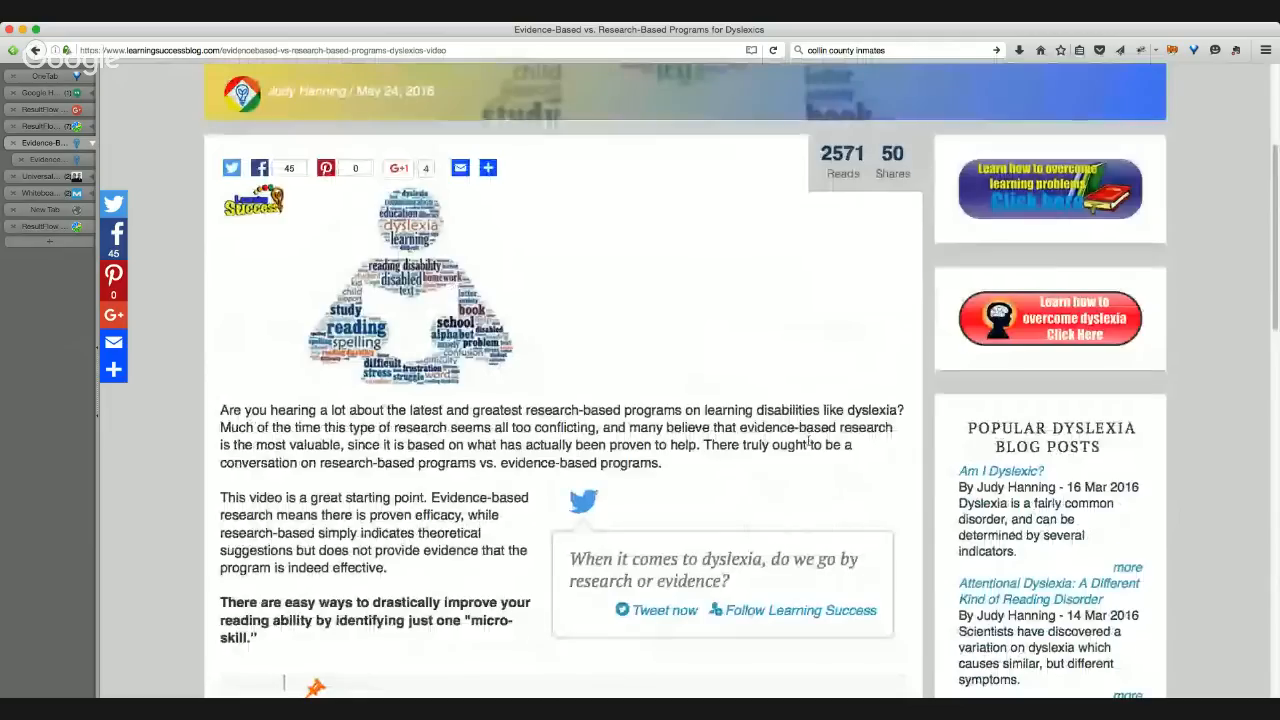
{"action": "scroll", "coordinate": [808, 443], "scroll_direction": "up", "scroll_amount": 1}
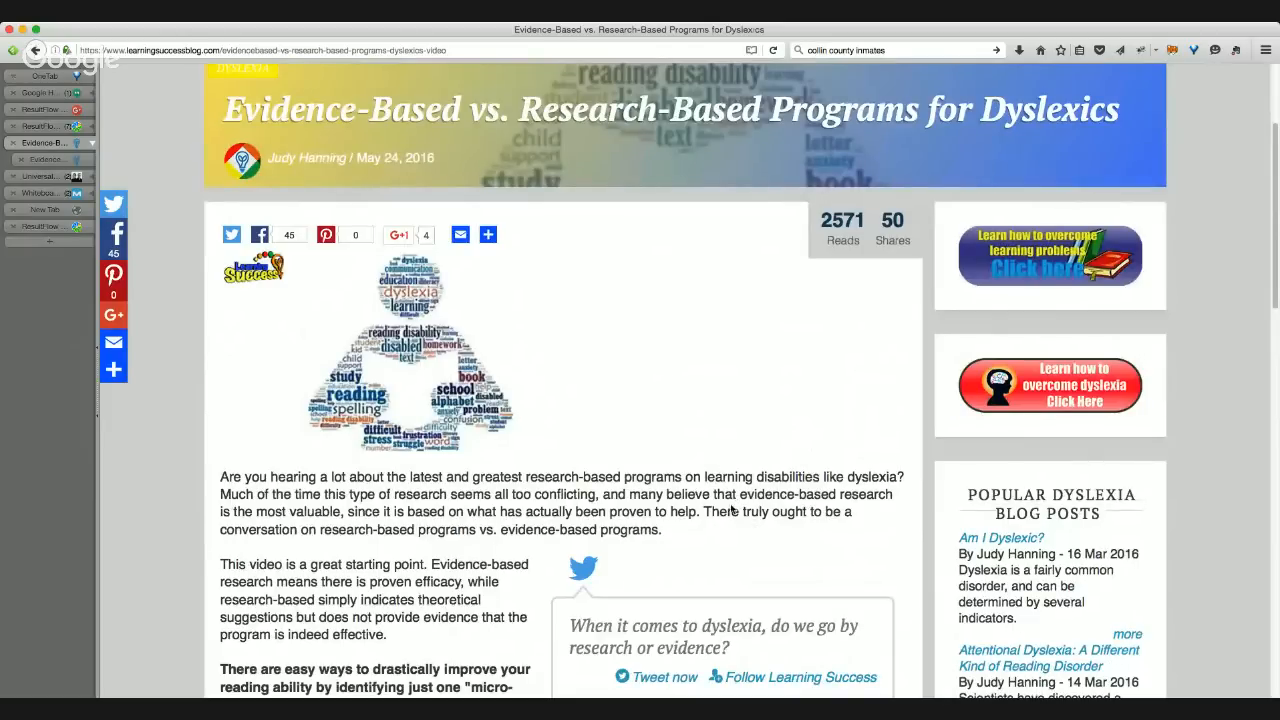
{"action": "scroll", "coordinate": [678, 445], "scroll_direction": "down", "scroll_amount": 1}
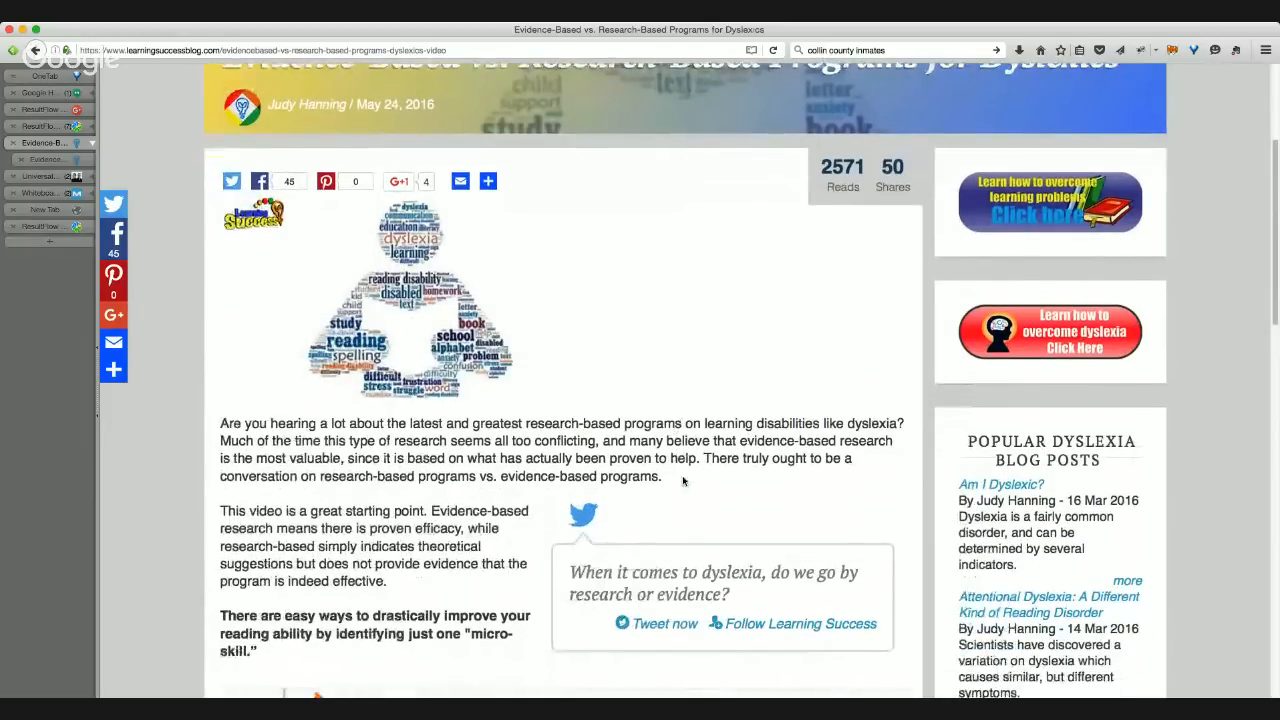
{"action": "scroll", "coordinate": [672, 455], "scroll_direction": "down", "scroll_amount": 3}
{"action": "scroll", "coordinate": [672, 525], "scroll_direction": "down", "scroll_amount": 1}
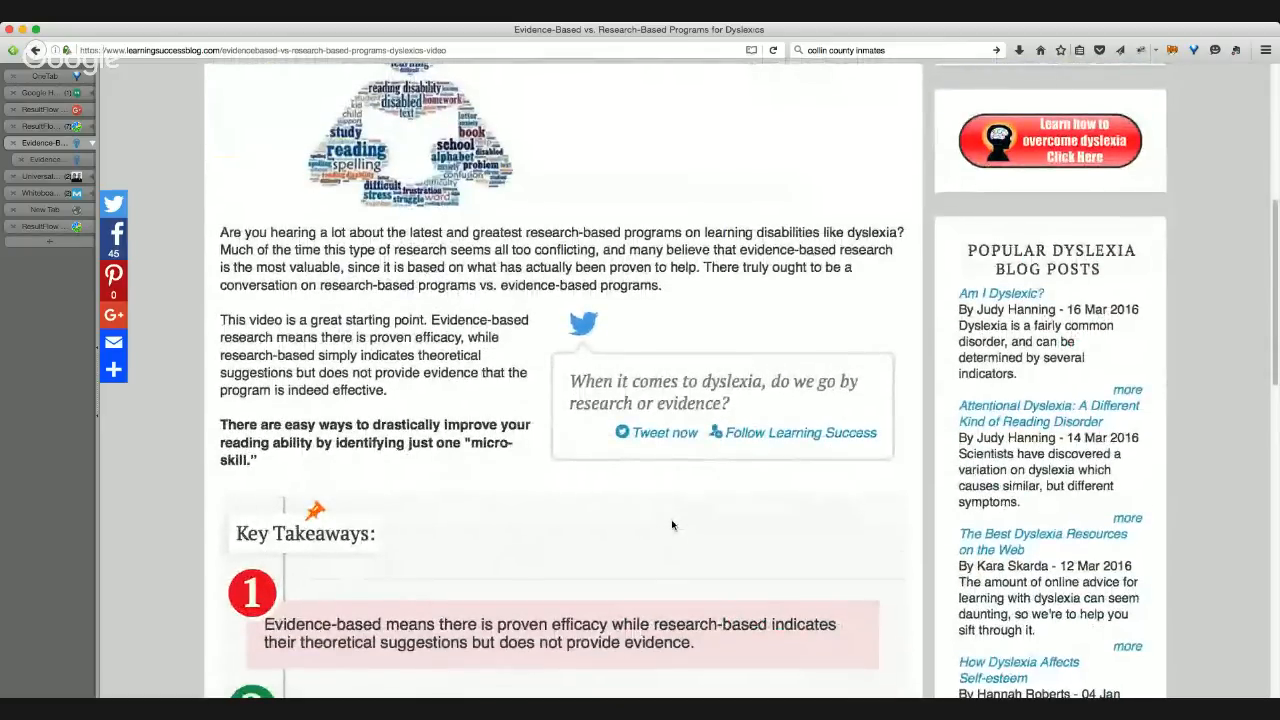
{"action": "scroll", "coordinate": [672, 525], "scroll_direction": "down", "scroll_amount": 3}
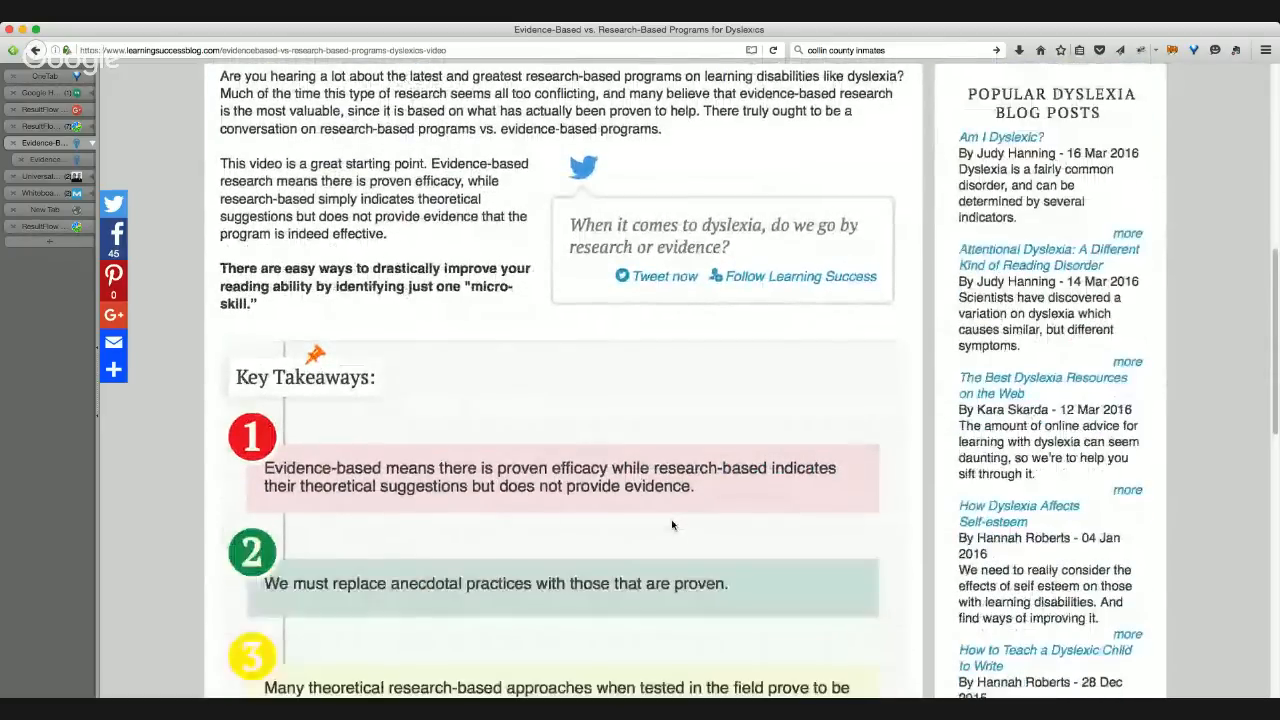
{"action": "scroll", "coordinate": [672, 525], "scroll_direction": "down", "scroll_amount": 3}
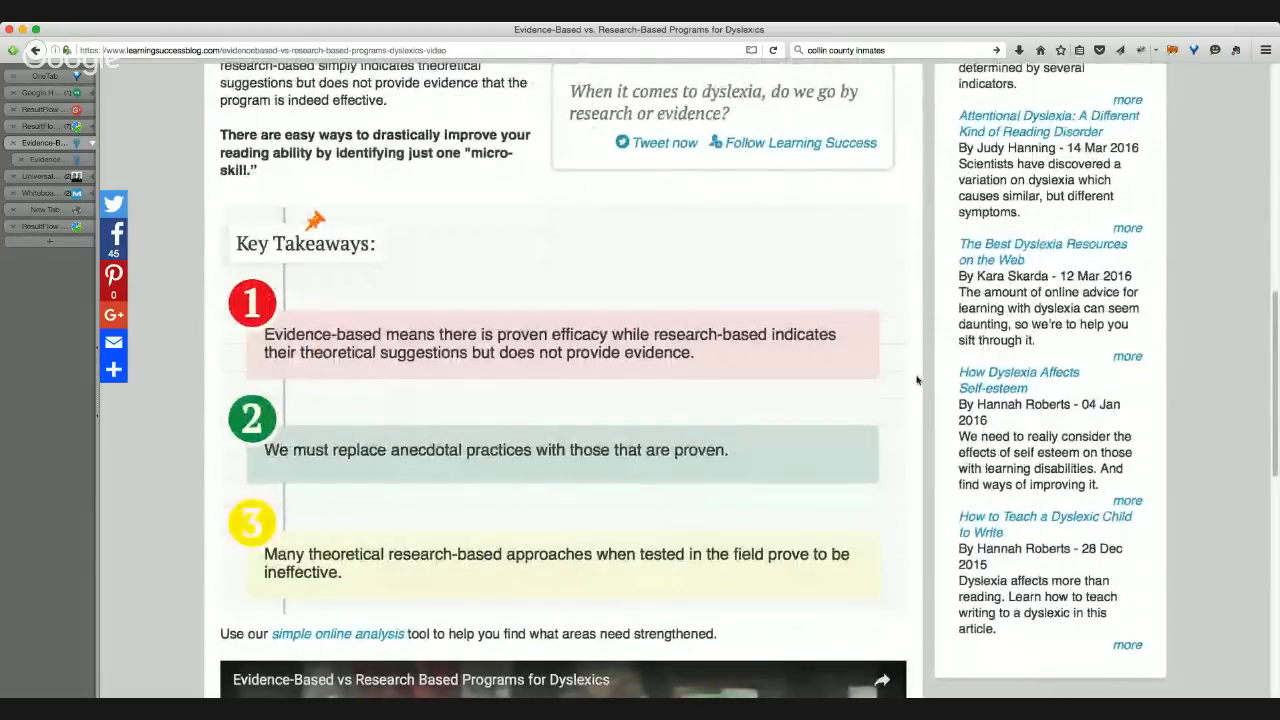
{"action": "key", "text": "Home"}
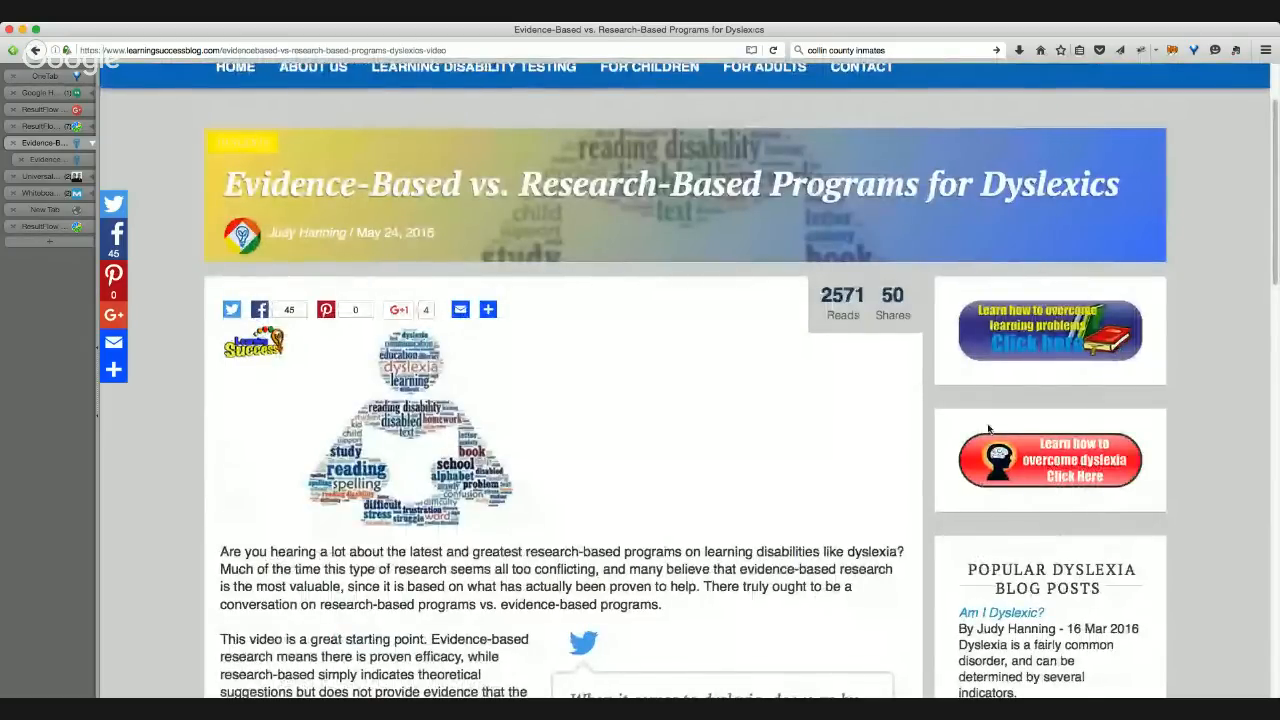
- Examine the article's introduction, tweet quote box and row of social share buttons with their counters
{"action": "scroll", "coordinate": [917, 440], "scroll_direction": "down", "scroll_amount": 4}
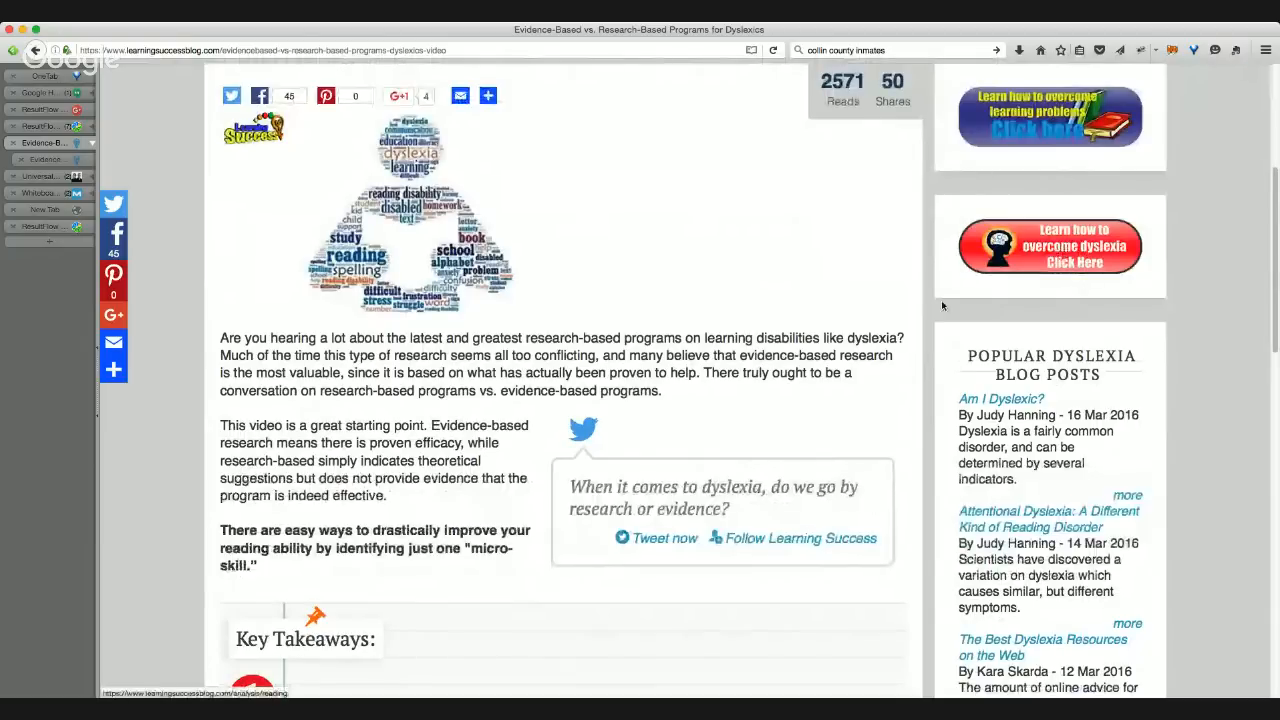
{"action": "scroll", "coordinate": [929, 352], "scroll_direction": "down", "scroll_amount": 3}
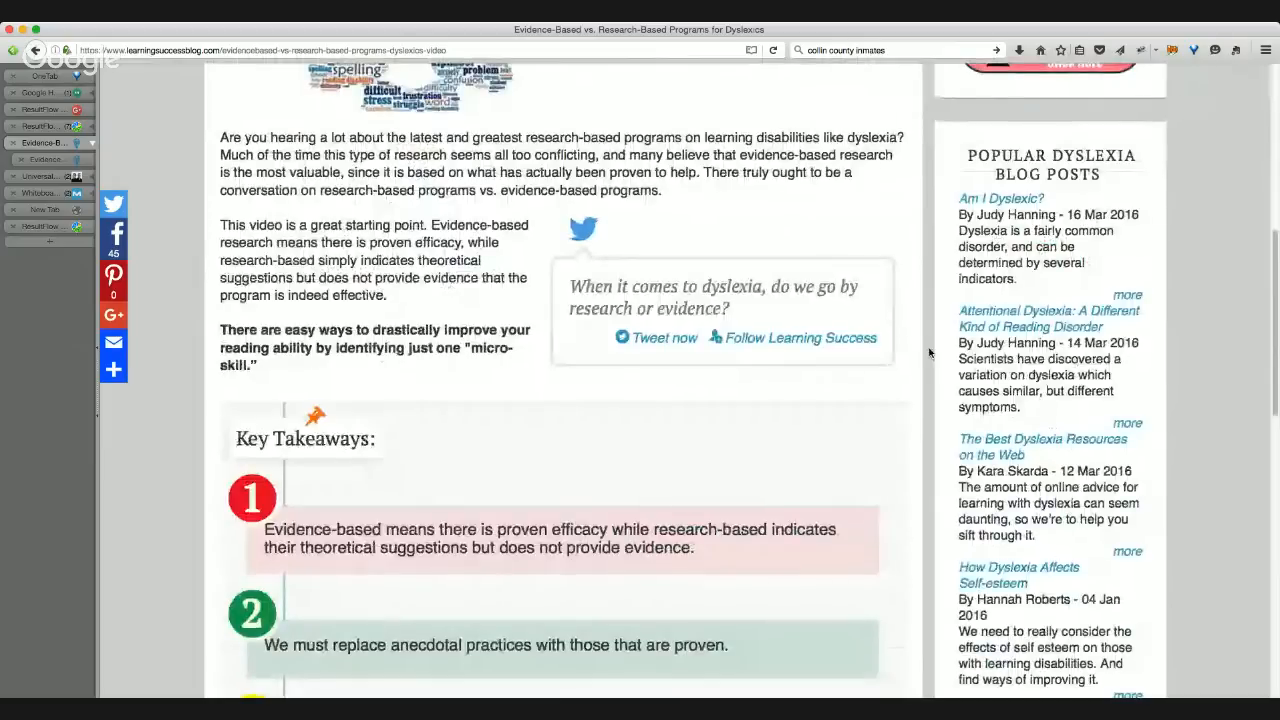
{"action": "scroll", "coordinate": [1000, 216], "scroll_direction": "up", "scroll_amount": 3}
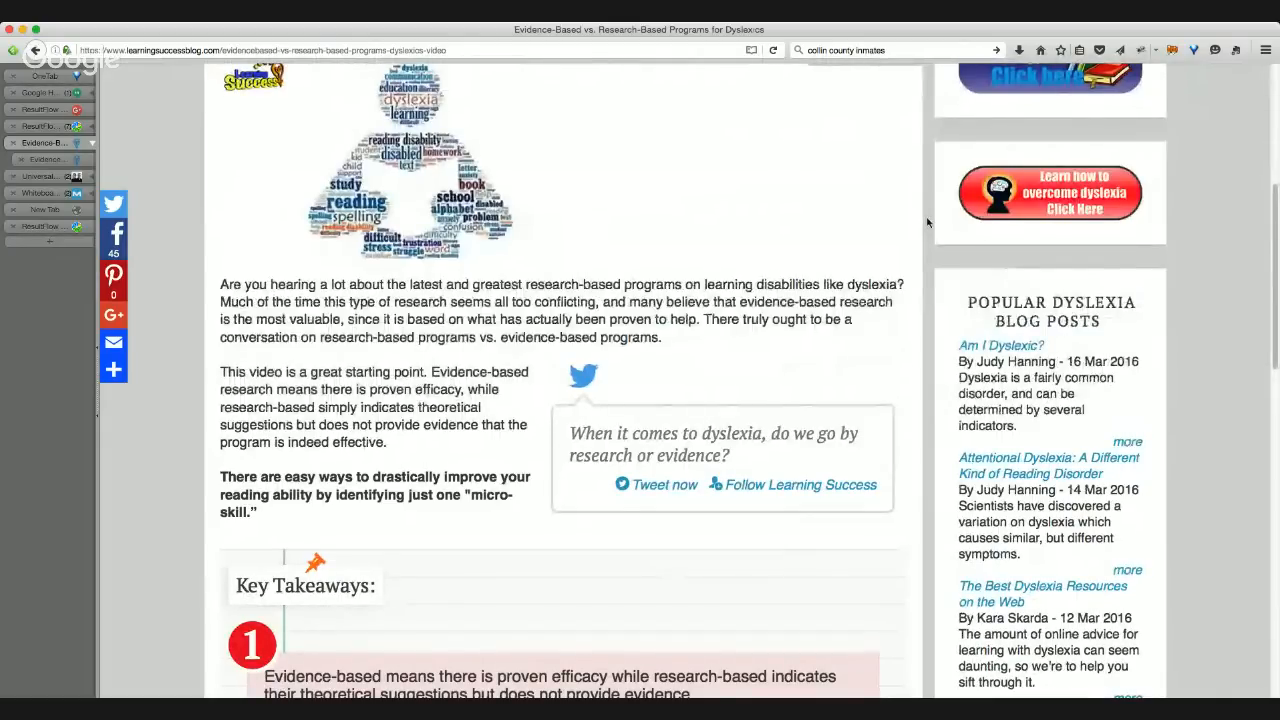
{"action": "scroll", "coordinate": [927, 222], "scroll_direction": "up", "scroll_amount": 5}
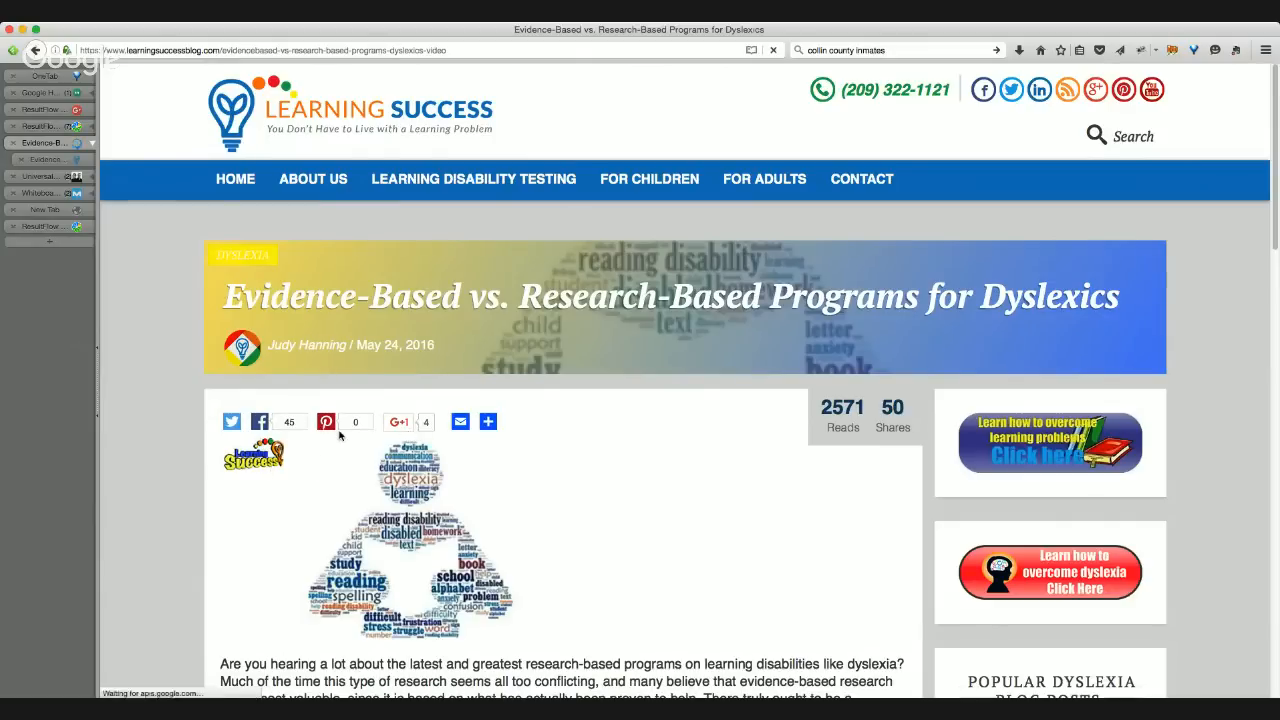
{"action": "left_click", "coordinate": [421, 428]}
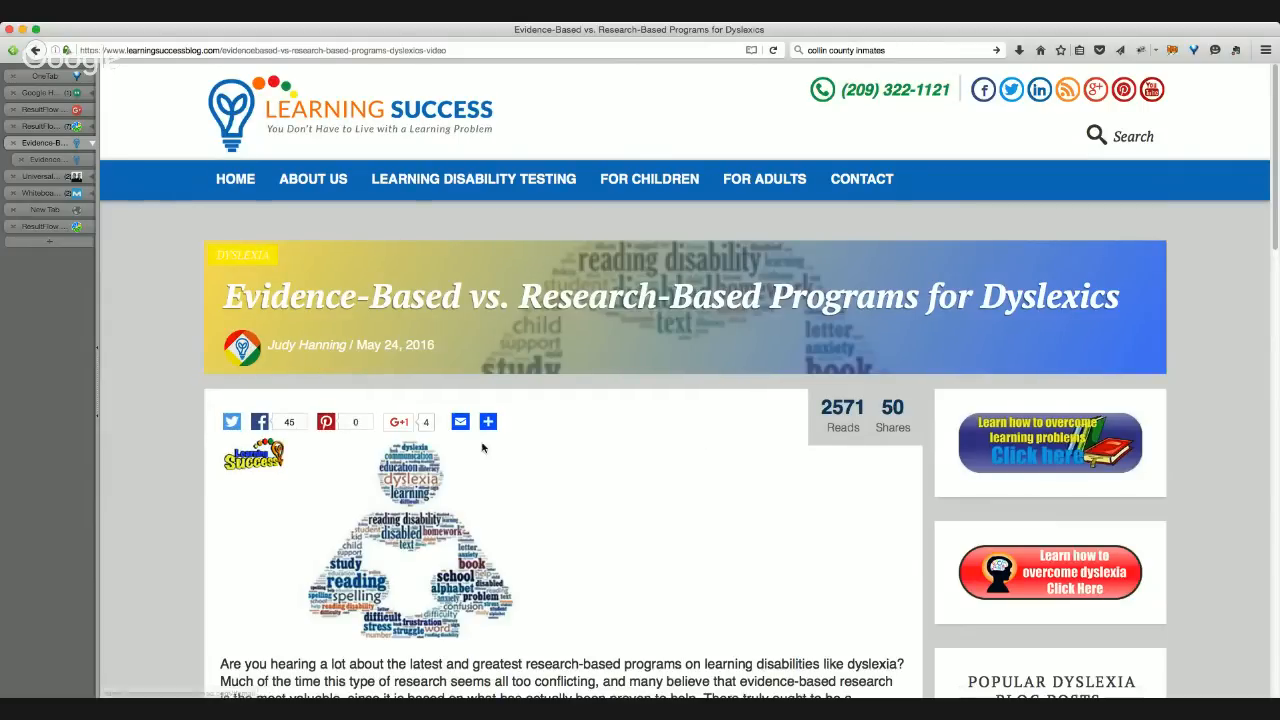
{"action": "mouse_move", "coordinate": [486, 425]}
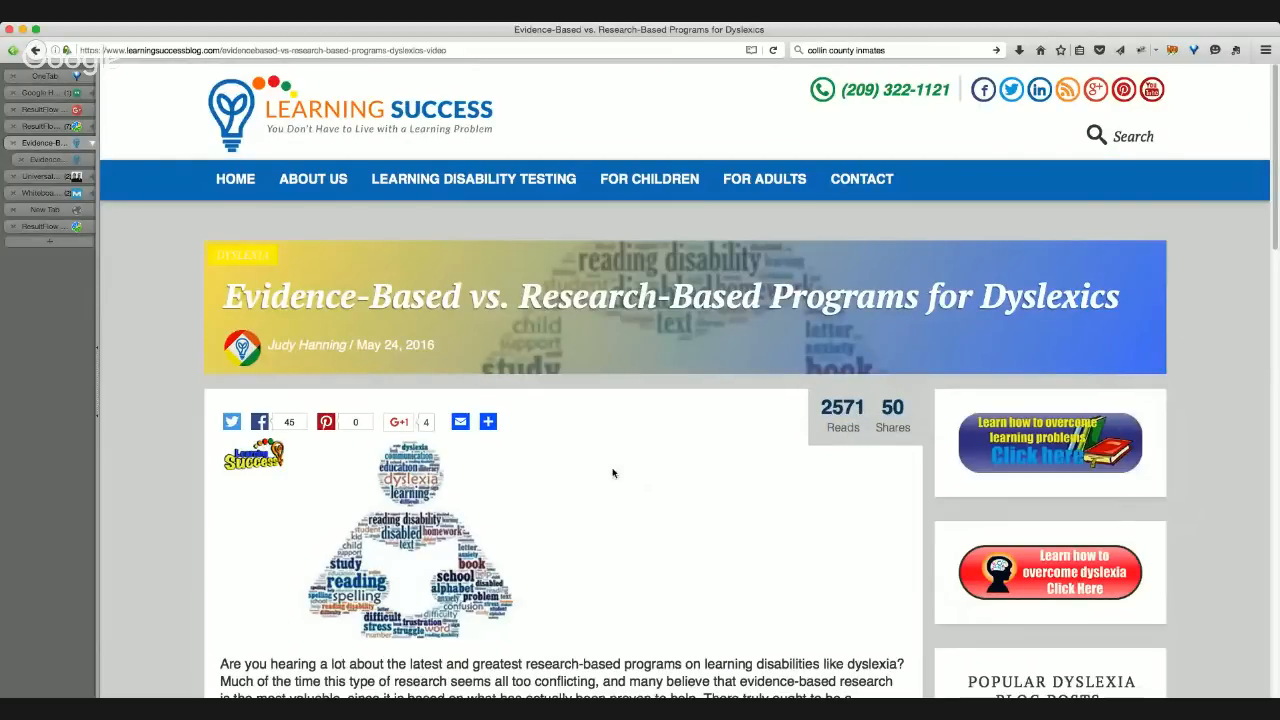
- Skim the article down through its embedded video and the Reading Difficulties analysis banner to the footer, and return to its header
{"action": "scroll", "coordinate": [613, 473], "scroll_direction": "down", "scroll_amount": 6}
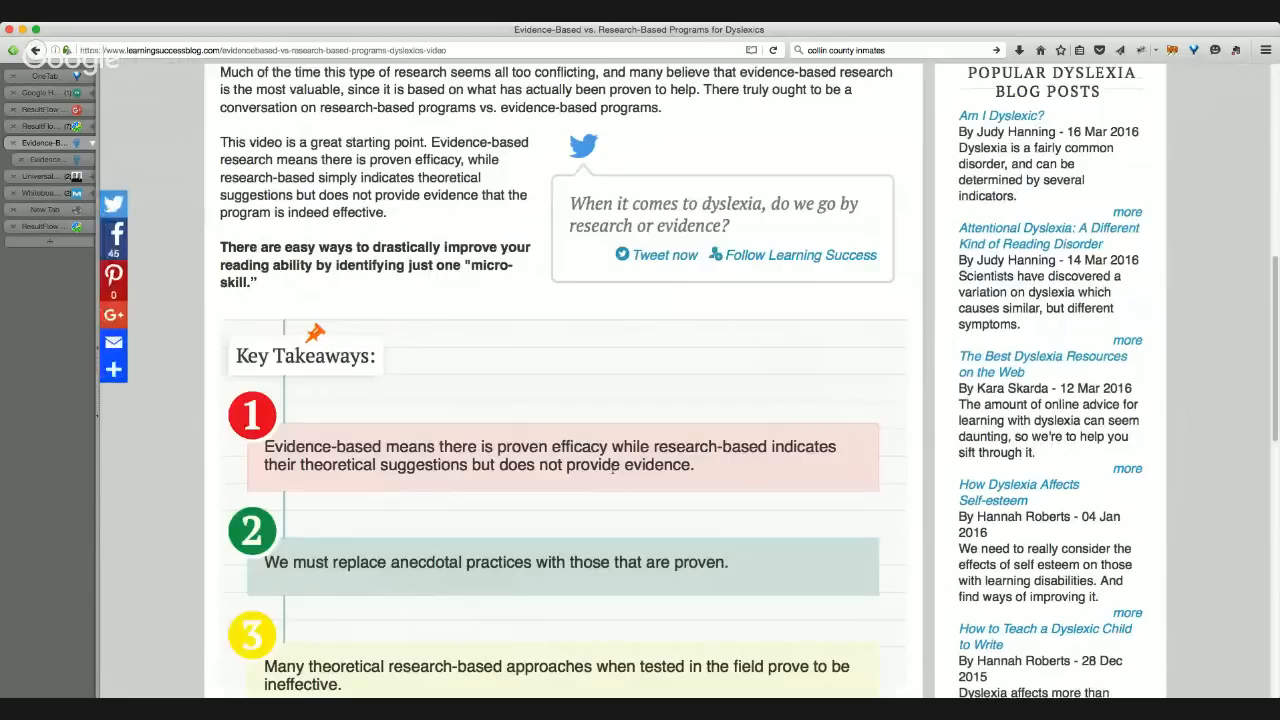
{"action": "scroll", "coordinate": [613, 467], "scroll_direction": "down", "scroll_amount": 10}
{"action": "scroll", "coordinate": [613, 467], "scroll_direction": "up", "scroll_amount": 14}
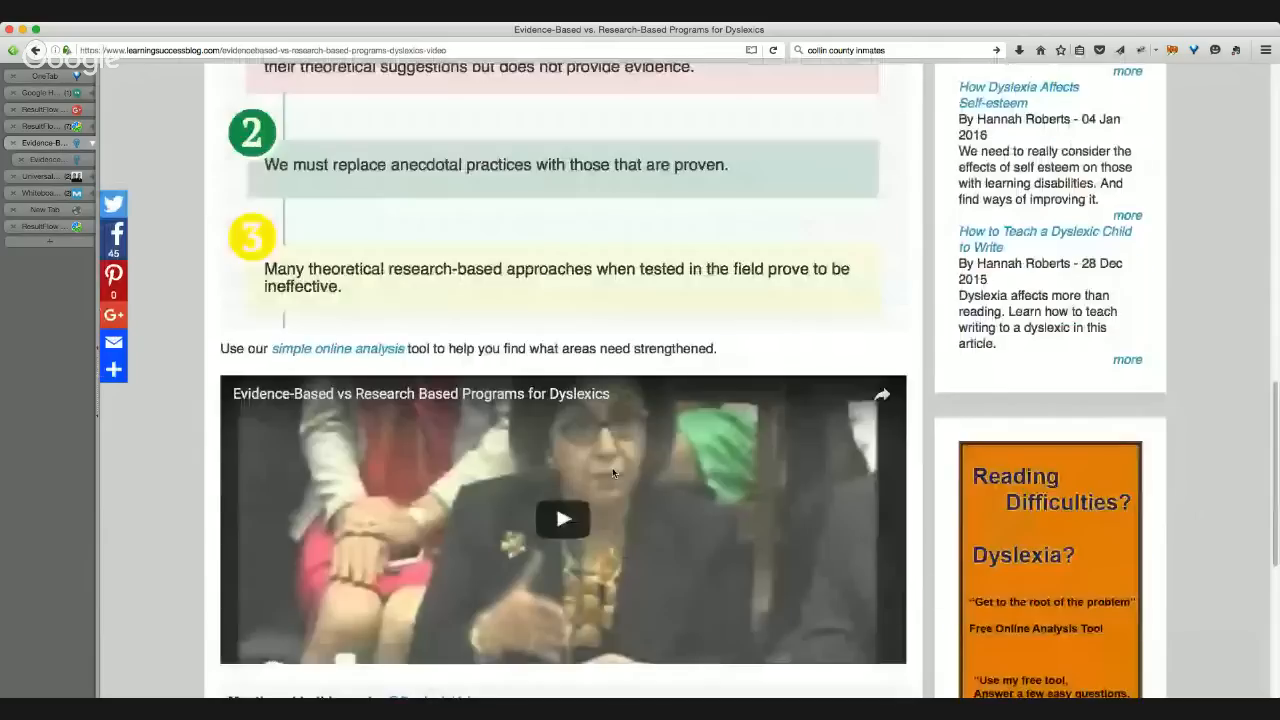
{"action": "scroll", "coordinate": [613, 470], "scroll_direction": "down", "scroll_amount": 10}
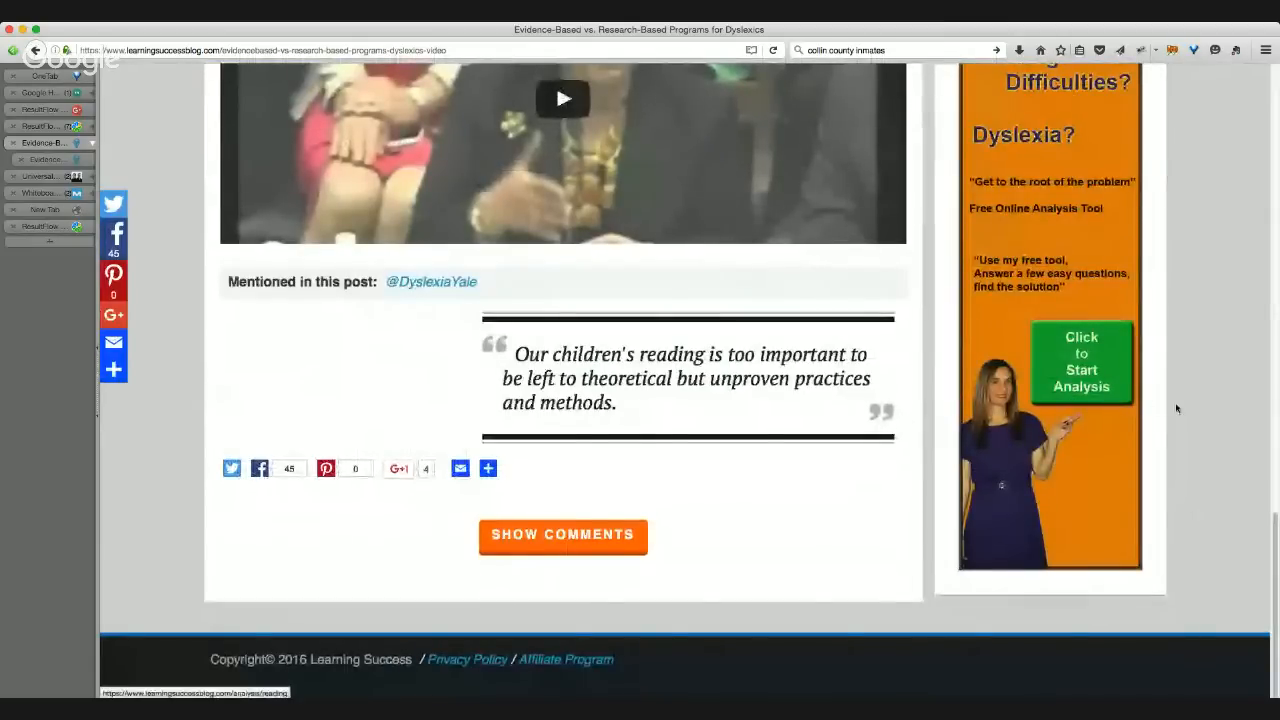
{"action": "scroll", "coordinate": [1175, 402], "scroll_direction": "up", "scroll_amount": 2}
{"action": "scroll", "coordinate": [1125, 405], "scroll_direction": "up", "scroll_amount": 5}
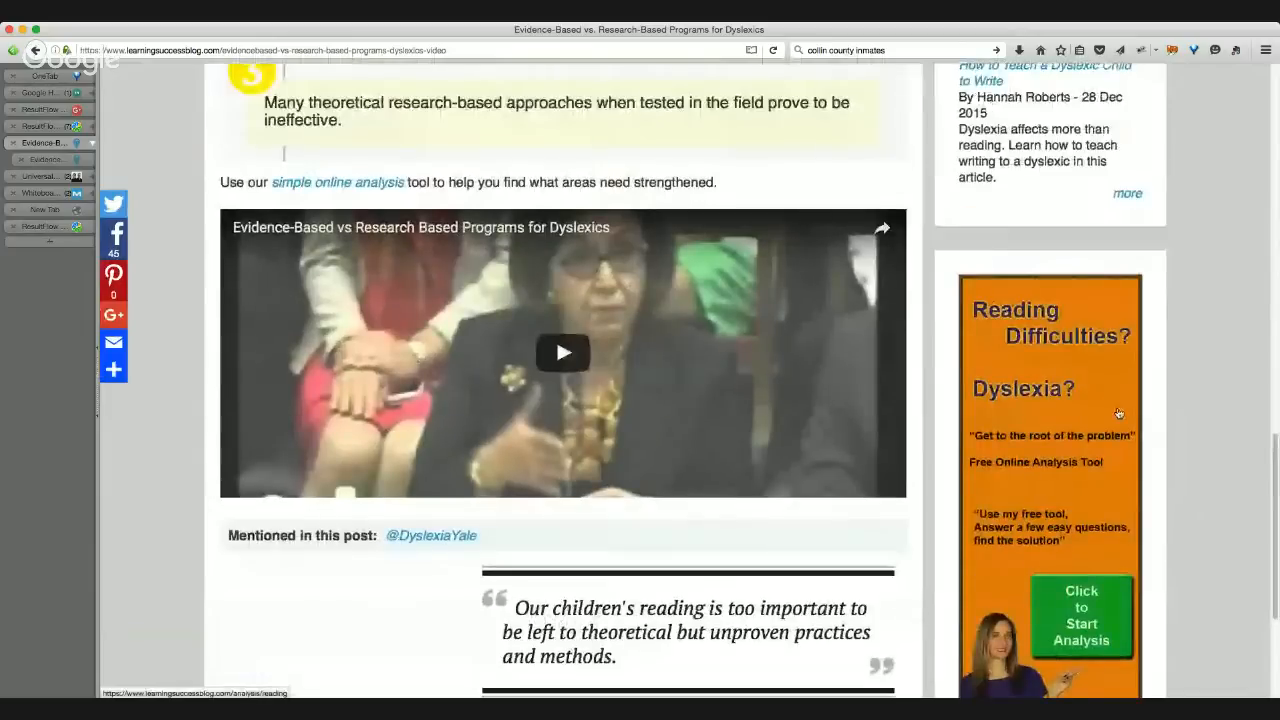
{"action": "scroll", "coordinate": [1177, 400], "scroll_direction": "up", "scroll_amount": 12}
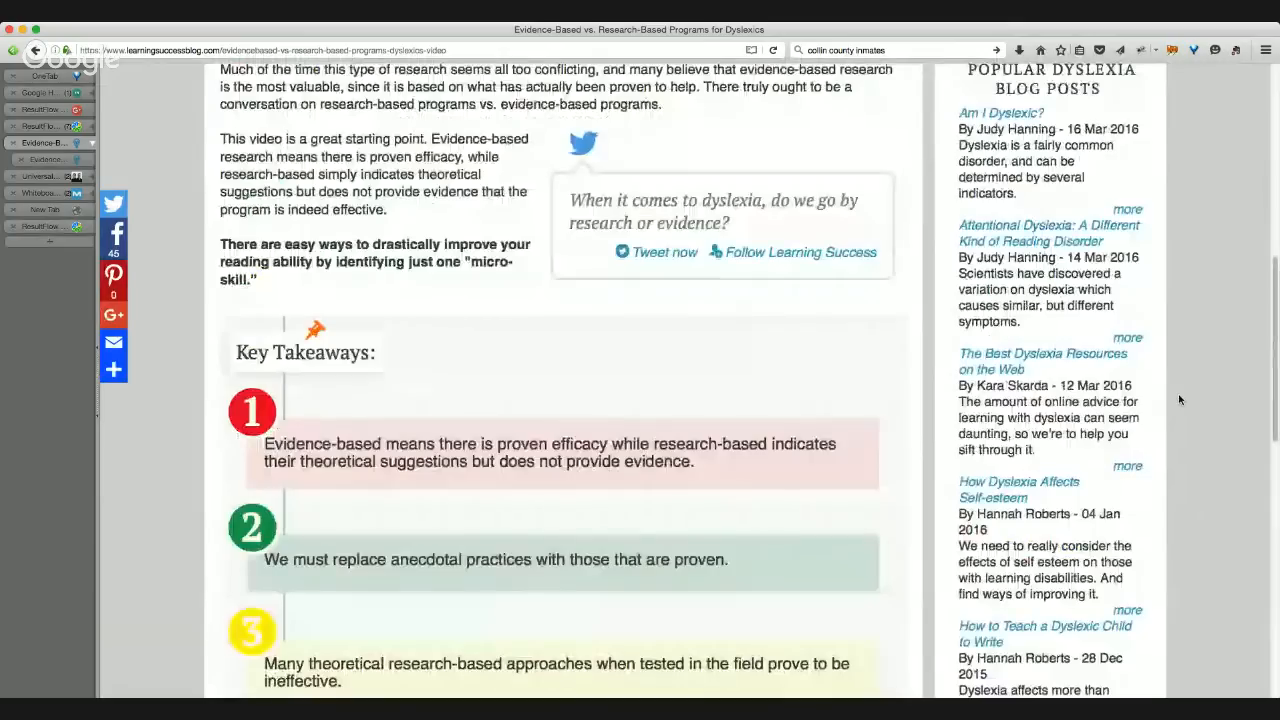
{"action": "scroll", "coordinate": [1179, 399], "scroll_direction": "up", "scroll_amount": 8}
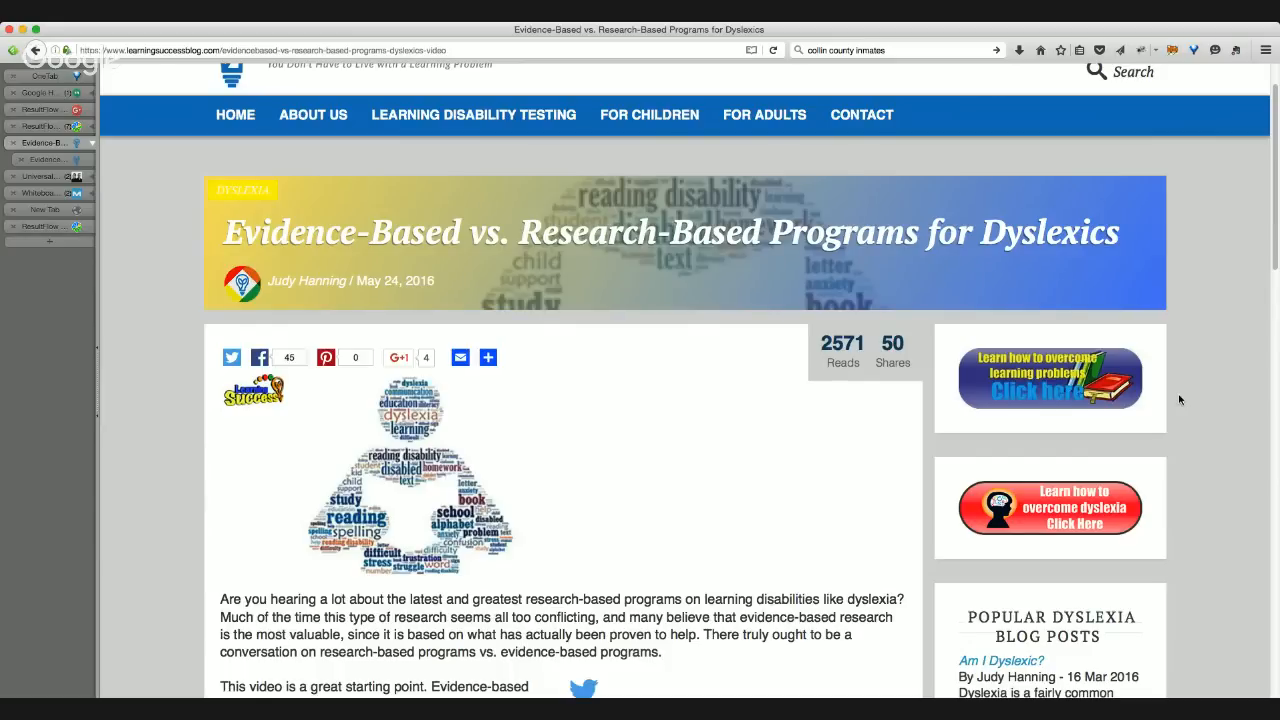
- Examine the sidebar's Popular Dyslexia Blog Posts list and the numbered Key Takeaways beside it
{"action": "scroll", "coordinate": [935, 545], "scroll_direction": "down", "scroll_amount": 5}
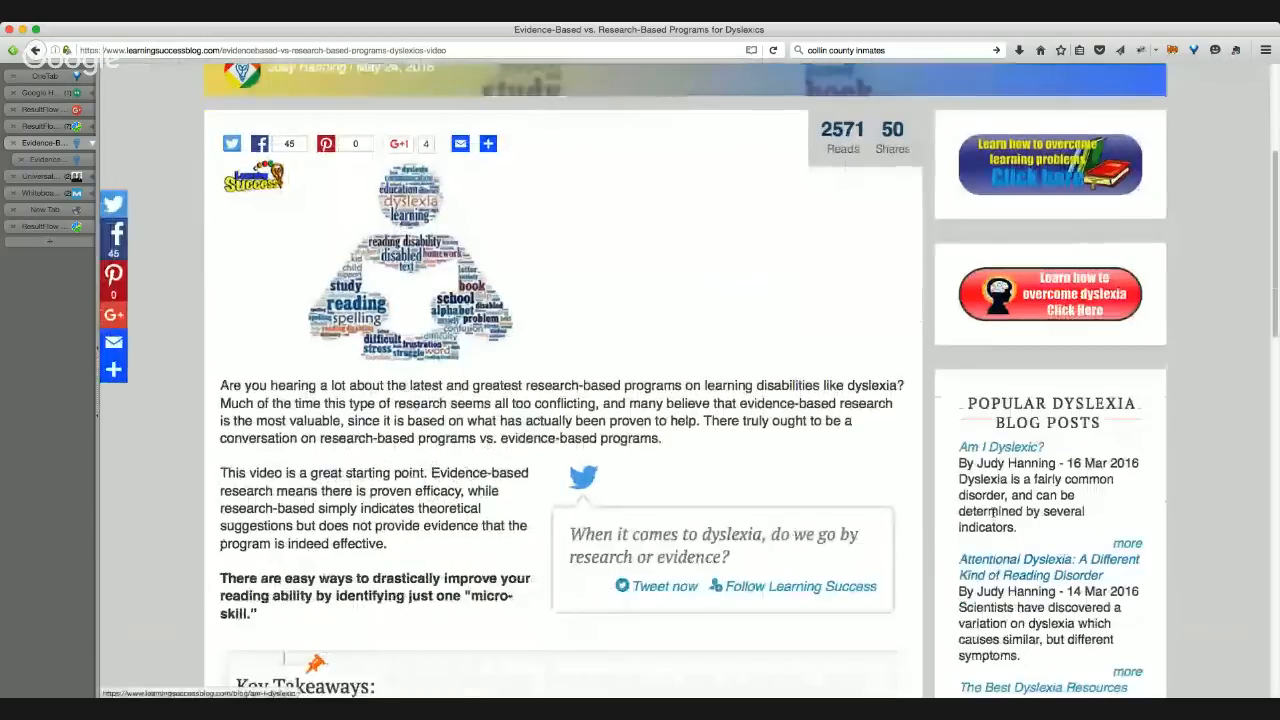
{"action": "scroll", "coordinate": [1000, 567], "scroll_direction": "down", "scroll_amount": 5}
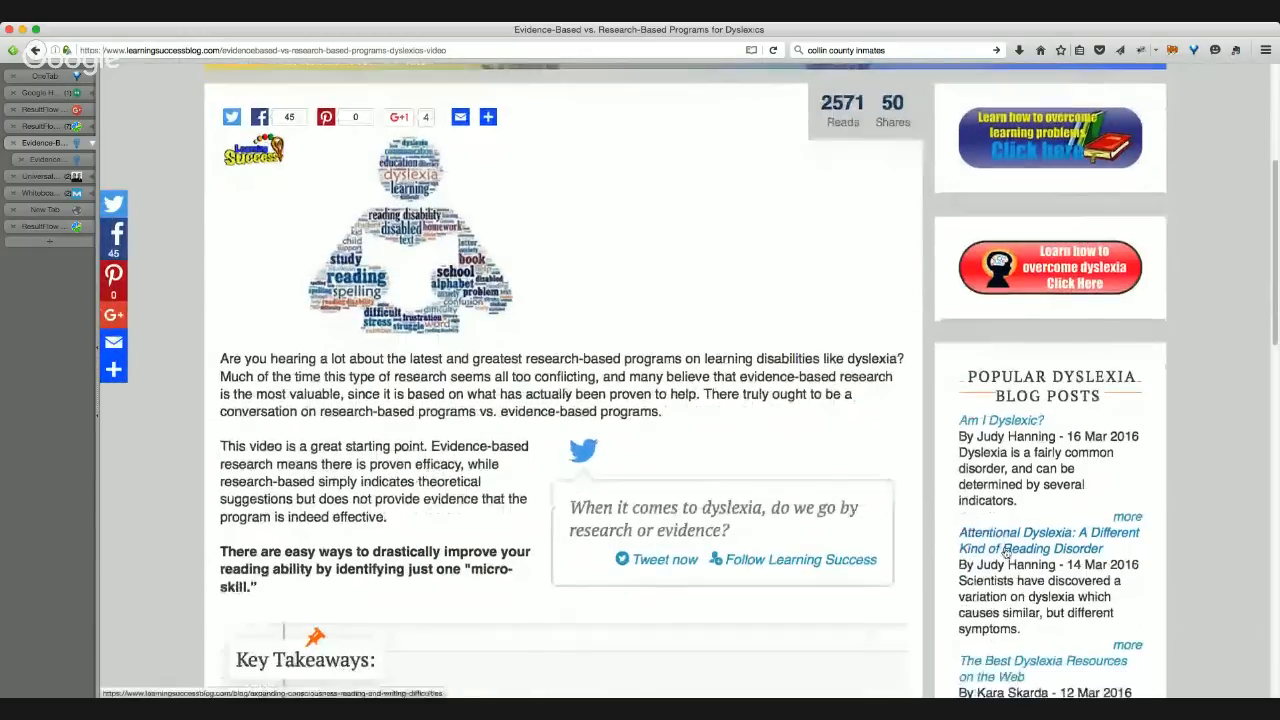
{"action": "scroll", "coordinate": [993, 548], "scroll_direction": "down", "scroll_amount": 3}
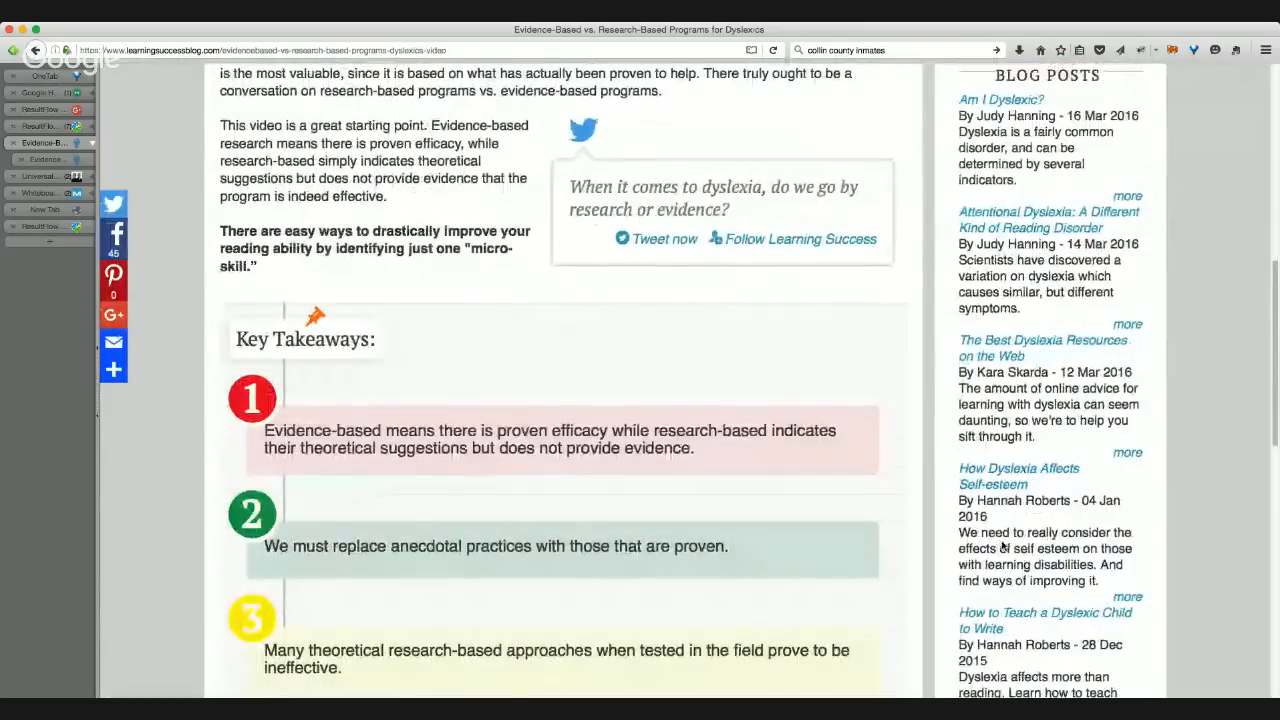
{"action": "scroll", "coordinate": [943, 618], "scroll_direction": "down", "scroll_amount": 1}
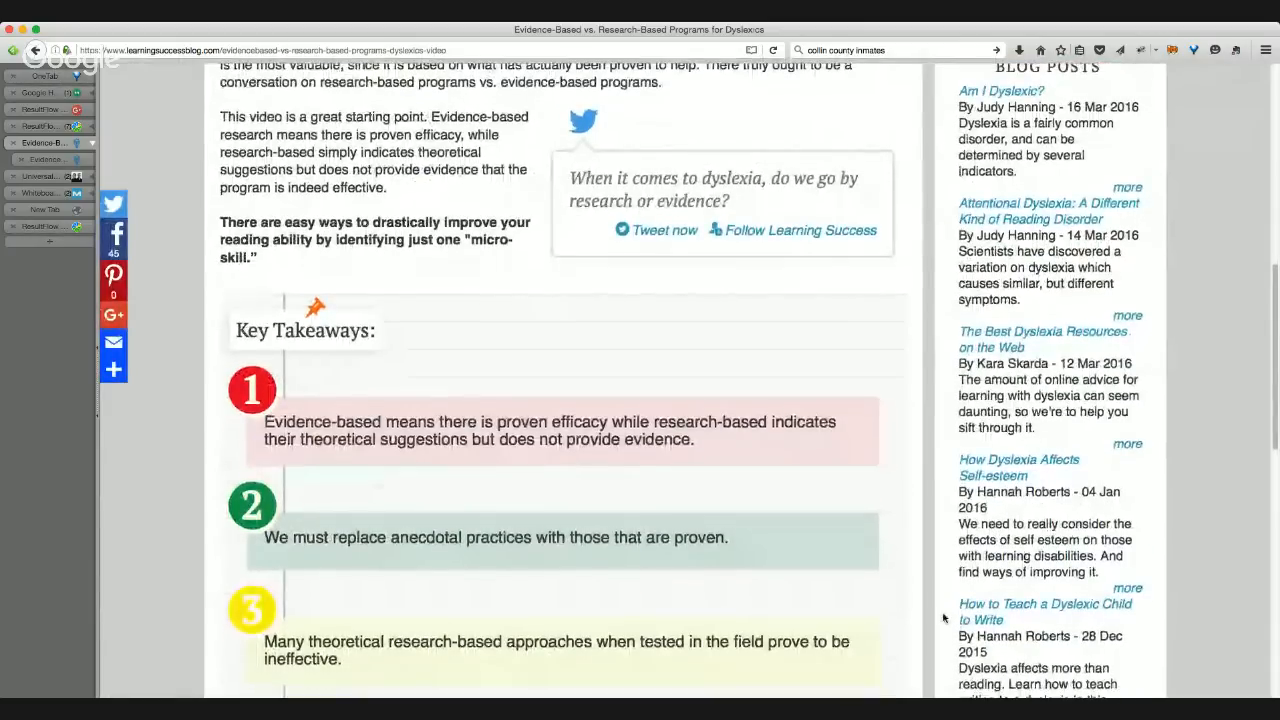
{"action": "scroll", "coordinate": [943, 618], "scroll_direction": "down", "scroll_amount": 2}
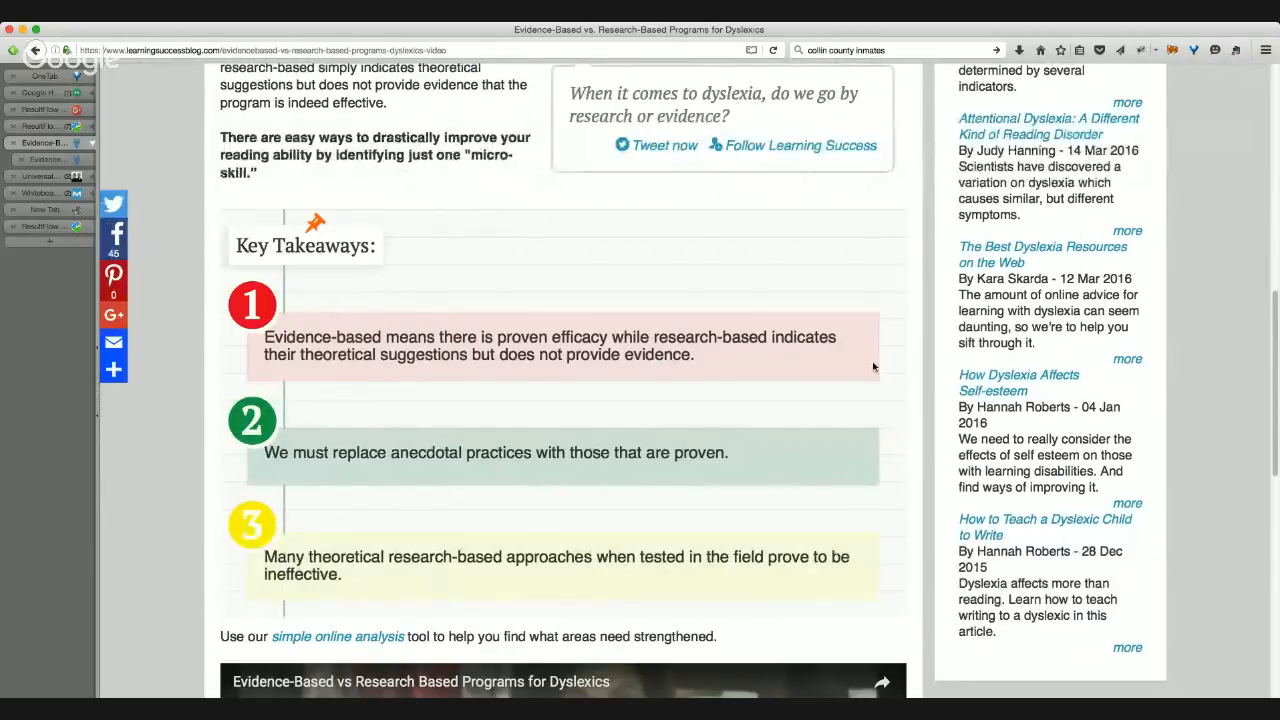
{"action": "scroll", "coordinate": [873, 367], "scroll_direction": "down", "scroll_amount": 3}
{"action": "scroll", "coordinate": [873, 367], "scroll_direction": "up", "scroll_amount": 2}
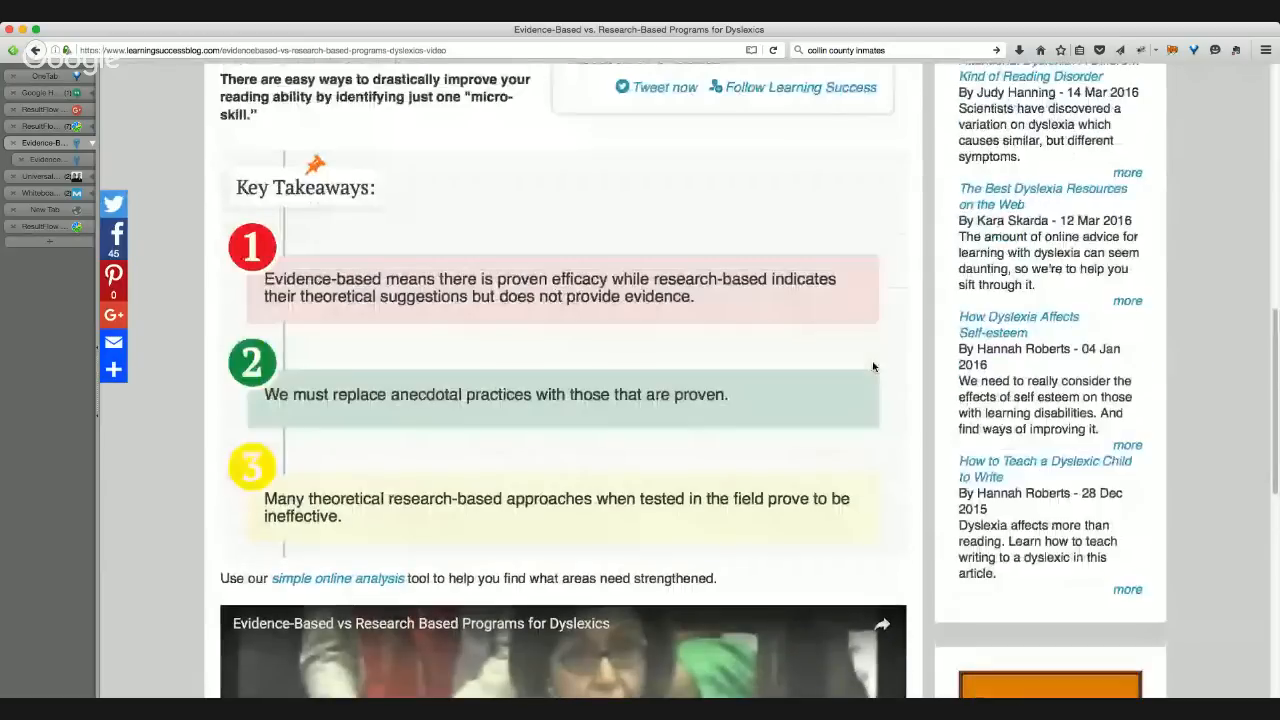
{"action": "scroll", "coordinate": [873, 367], "scroll_direction": "up", "scroll_amount": 10}
{"action": "scroll", "coordinate": [873, 367], "scroll_direction": "down", "scroll_amount": 10}
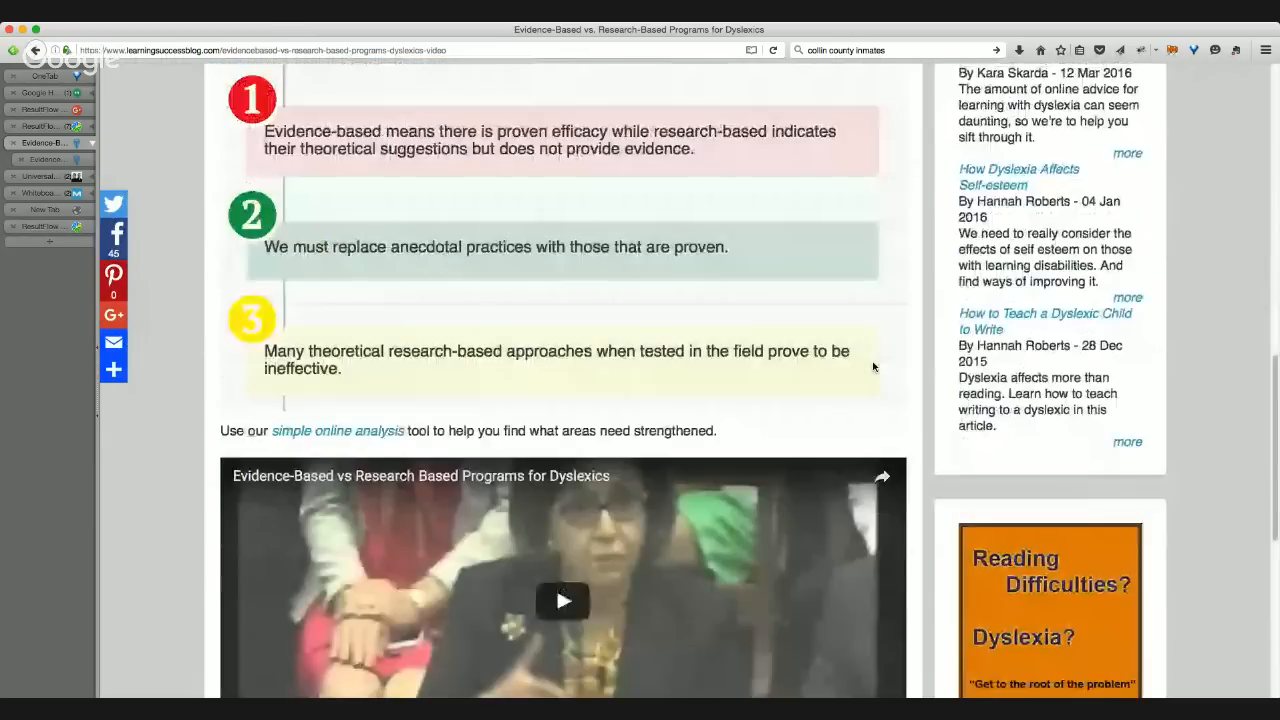
{"action": "scroll", "coordinate": [873, 367], "scroll_direction": "down", "scroll_amount": 2}
{"action": "scroll", "coordinate": [935, 500], "scroll_direction": "up", "scroll_amount": 8}
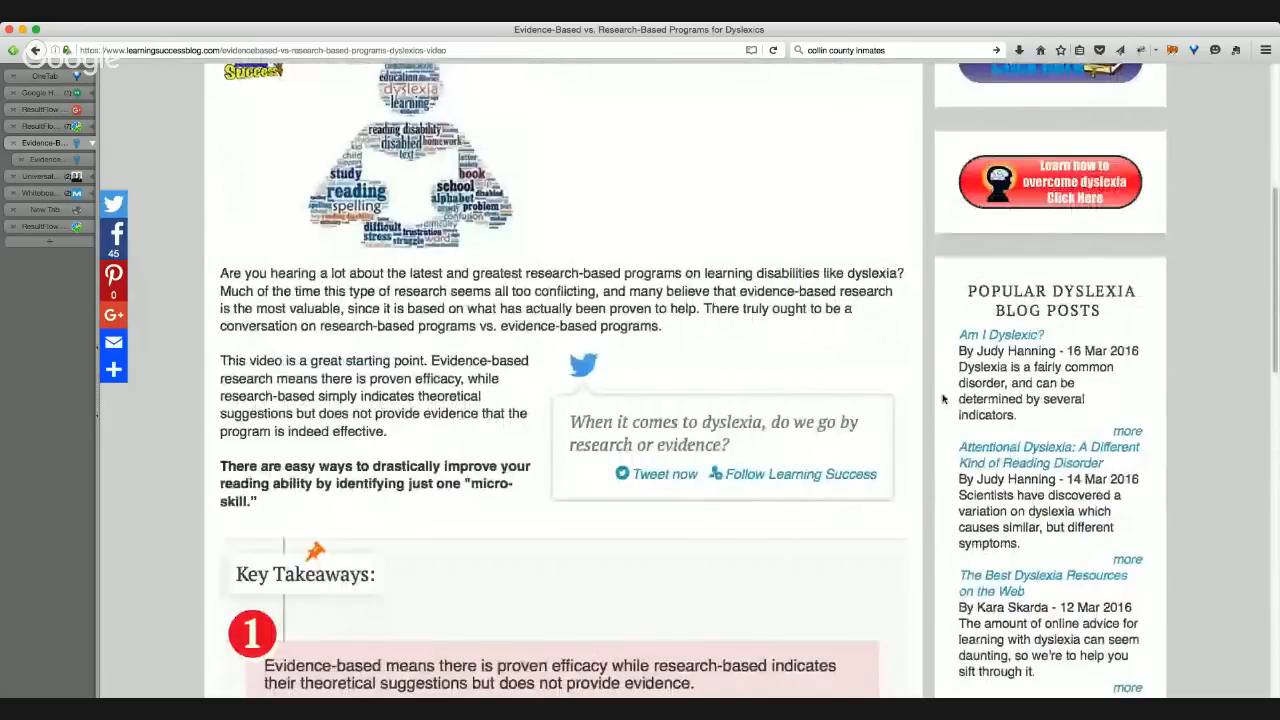
{"action": "scroll", "coordinate": [942, 399], "scroll_direction": "up", "scroll_amount": 5}
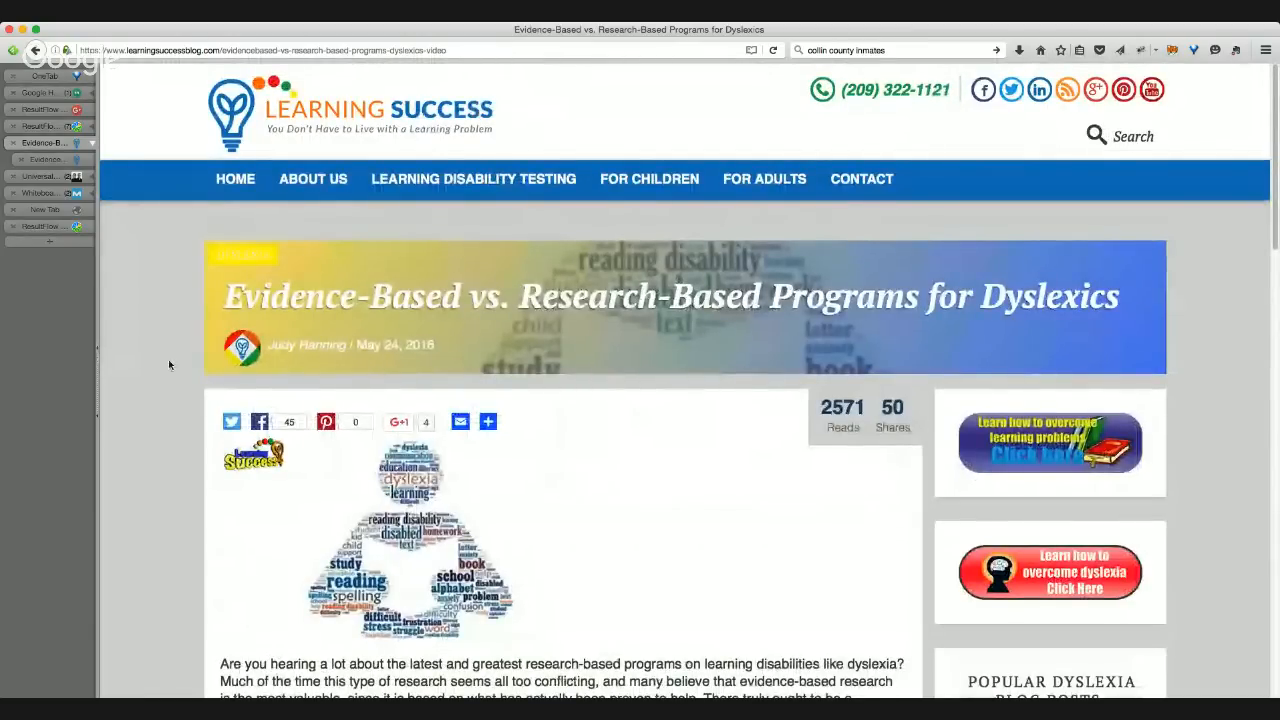
- Check how the floating social share bar follows the article from the introduction through the Key Takeaways
{"action": "scroll", "coordinate": [168, 364], "scroll_direction": "down", "scroll_amount": 6}
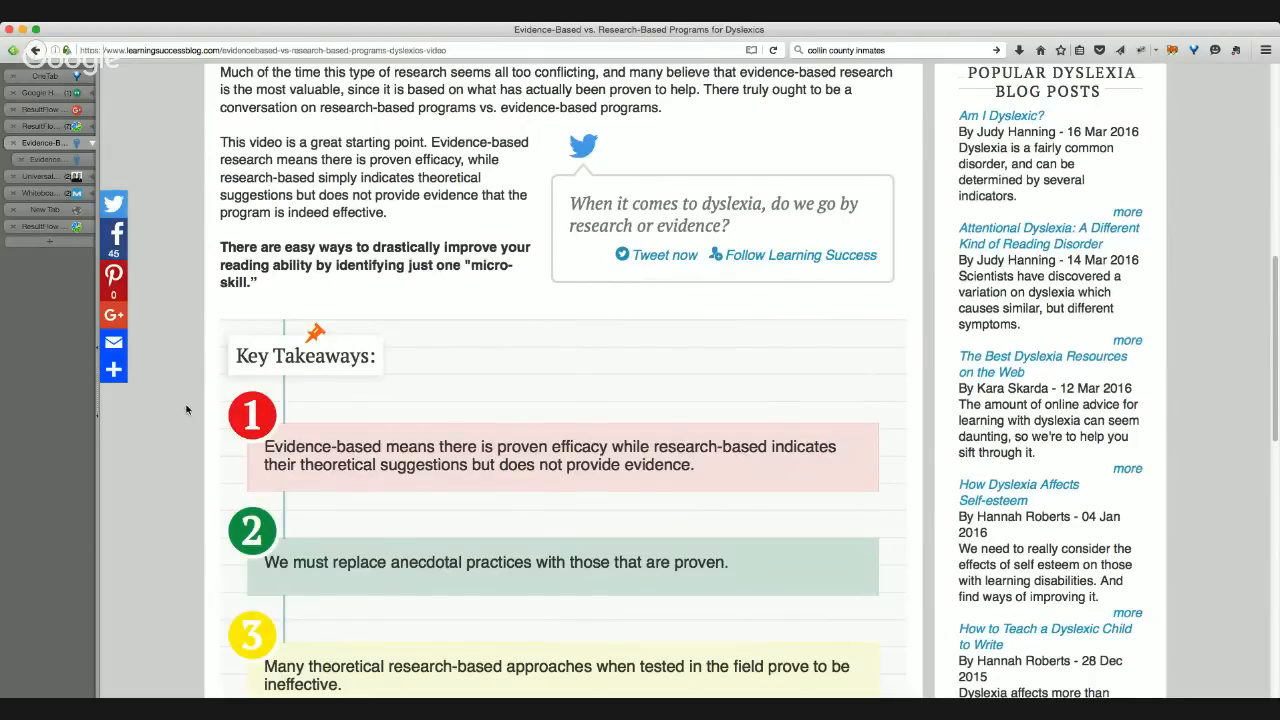
{"action": "scroll", "coordinate": [190, 405], "scroll_direction": "down", "scroll_amount": 5}
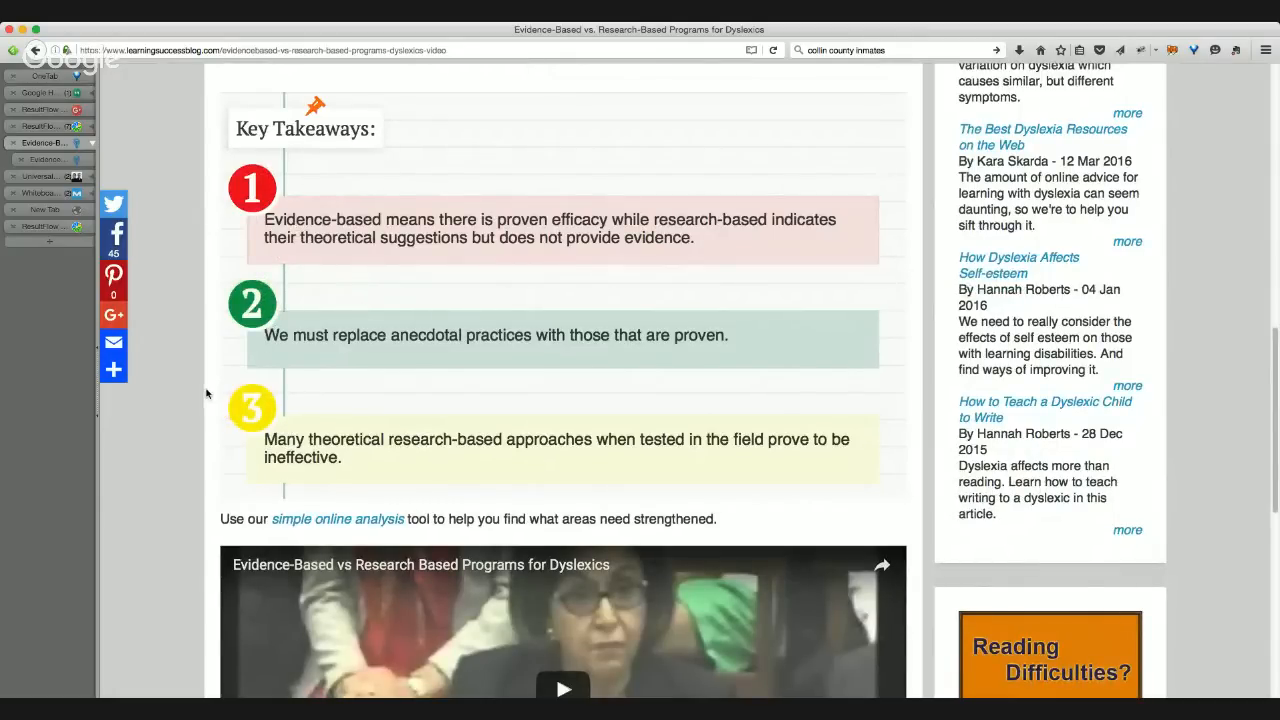
{"action": "scroll", "coordinate": [206, 393], "scroll_direction": "down", "scroll_amount": 1}
{"action": "scroll", "coordinate": [206, 393], "scroll_direction": "up", "scroll_amount": 4}
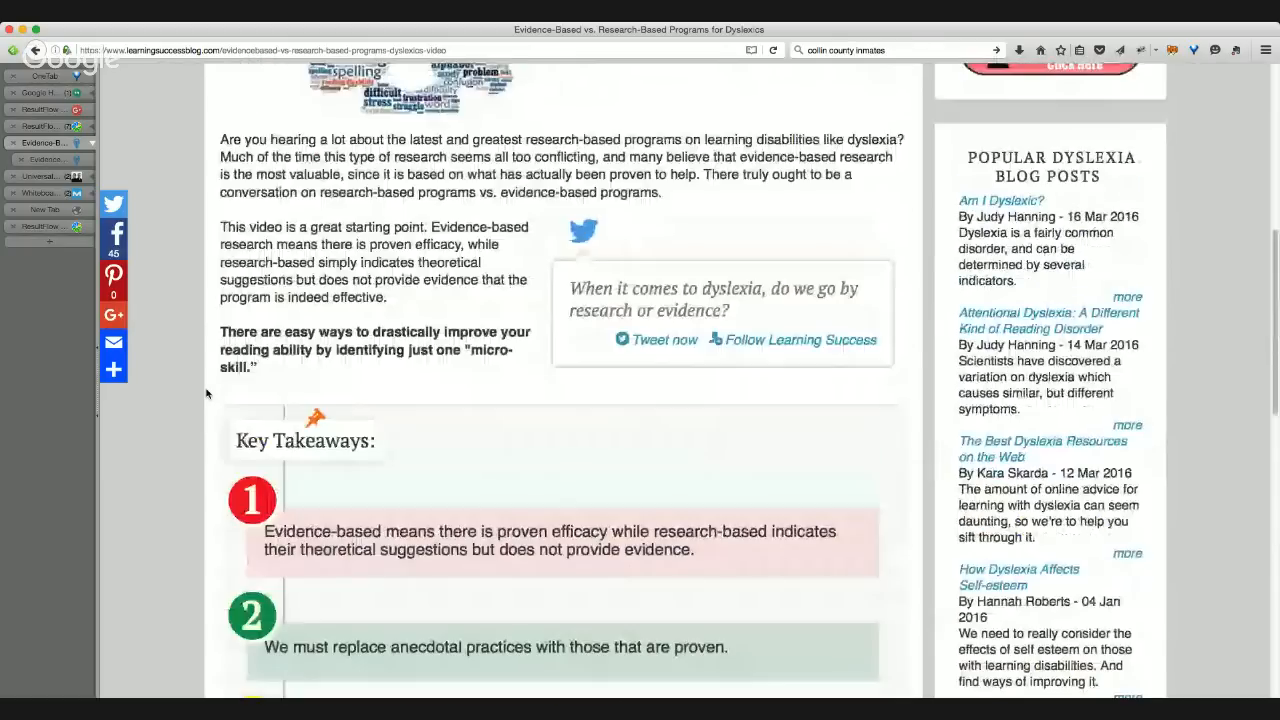
{"action": "scroll", "coordinate": [206, 393], "scroll_direction": "up", "scroll_amount": 1}
{"action": "scroll", "coordinate": [206, 393], "scroll_direction": "up", "scroll_amount": 1}
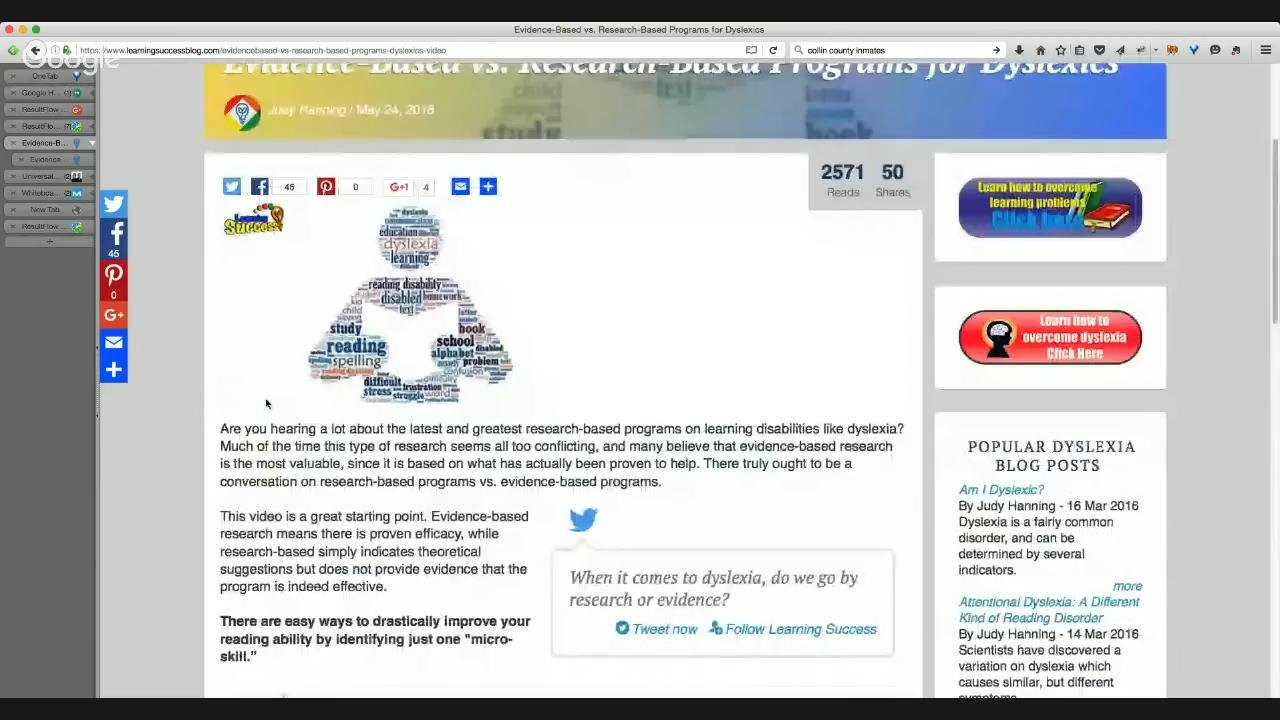
- Review the article's takeaways, embedded video, Mentioned in this post line and closing quote, ending back near its header
{"action": "scroll", "coordinate": [403, 466], "scroll_direction": "down", "scroll_amount": 1}
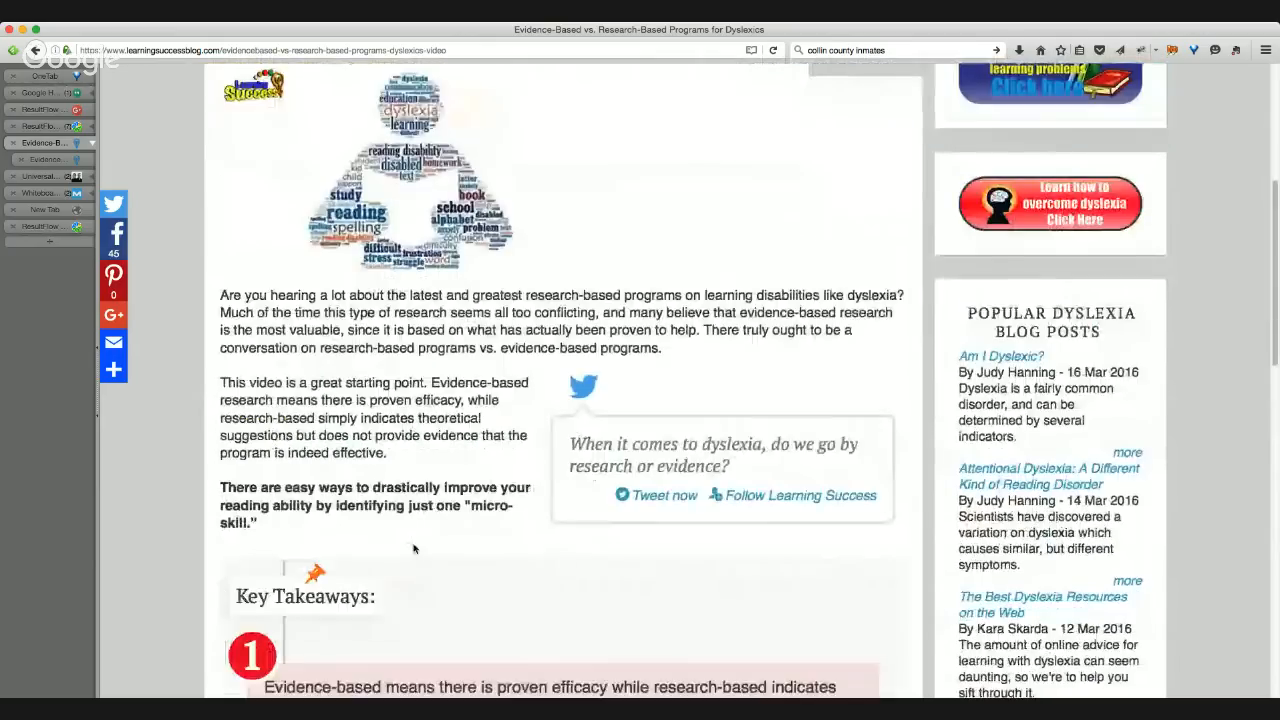
{"action": "scroll", "coordinate": [414, 548], "scroll_direction": "down", "scroll_amount": 2}
{"action": "scroll", "coordinate": [414, 548], "scroll_direction": "down", "scroll_amount": 2}
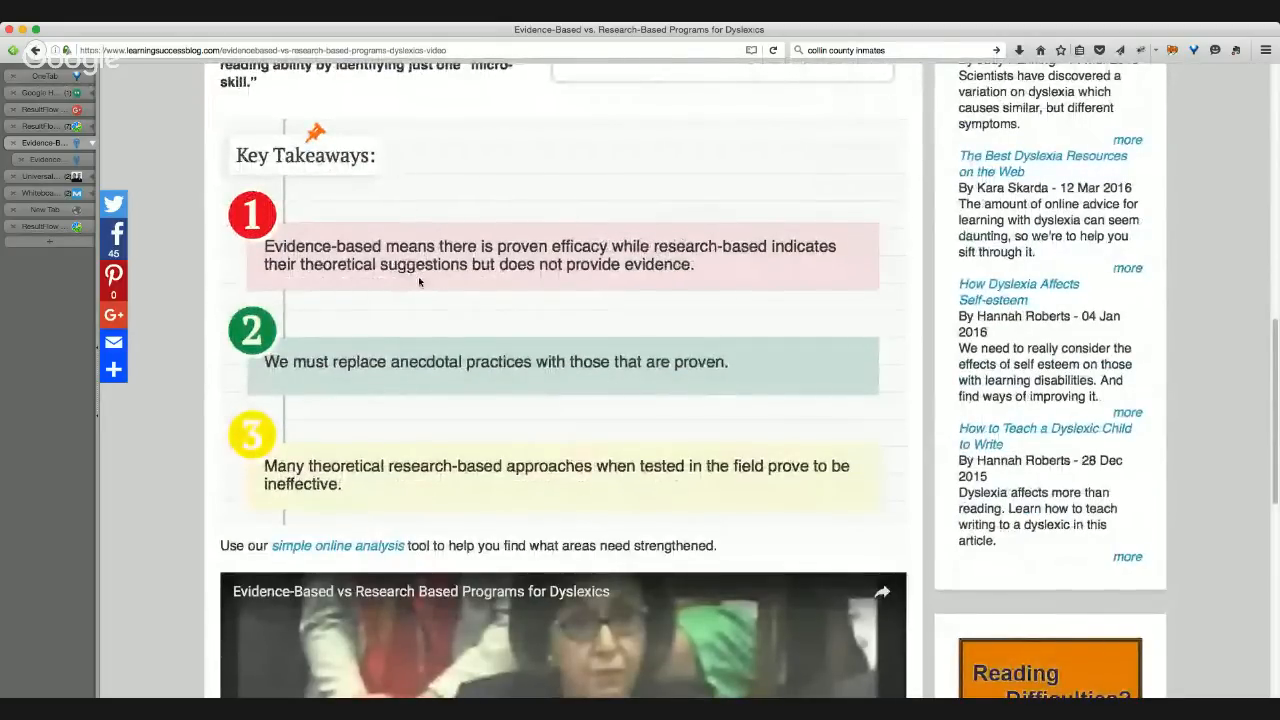
{"action": "scroll", "coordinate": [418, 276], "scroll_direction": "down", "scroll_amount": 2}
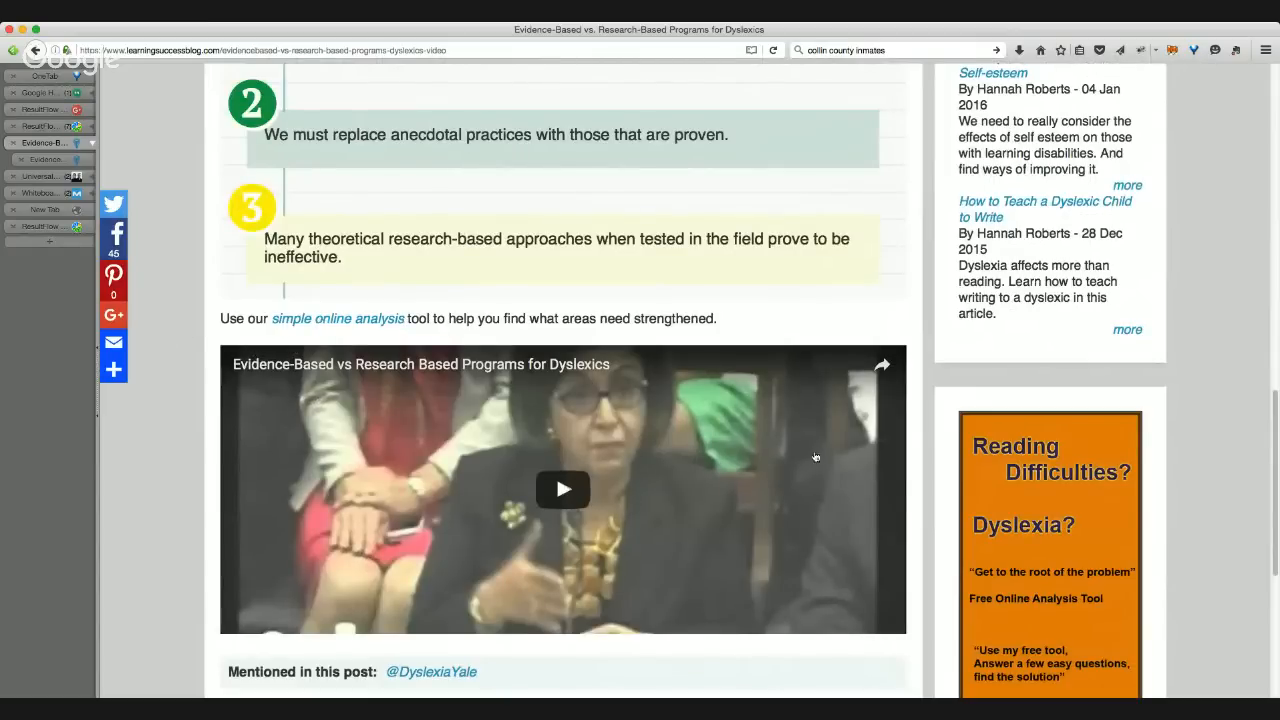
{"action": "scroll", "coordinate": [987, 526], "scroll_direction": "down", "scroll_amount": 5}
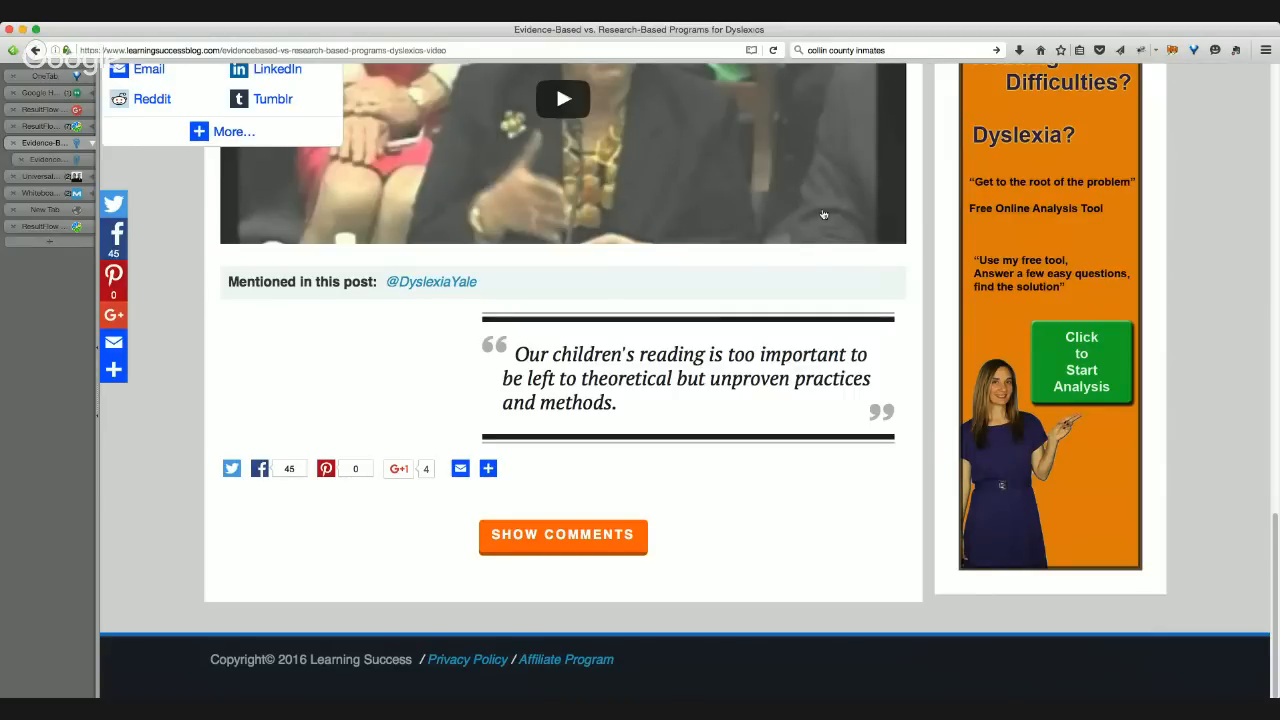
{"action": "scroll", "coordinate": [1237, 278], "scroll_direction": "up", "scroll_amount": 15}
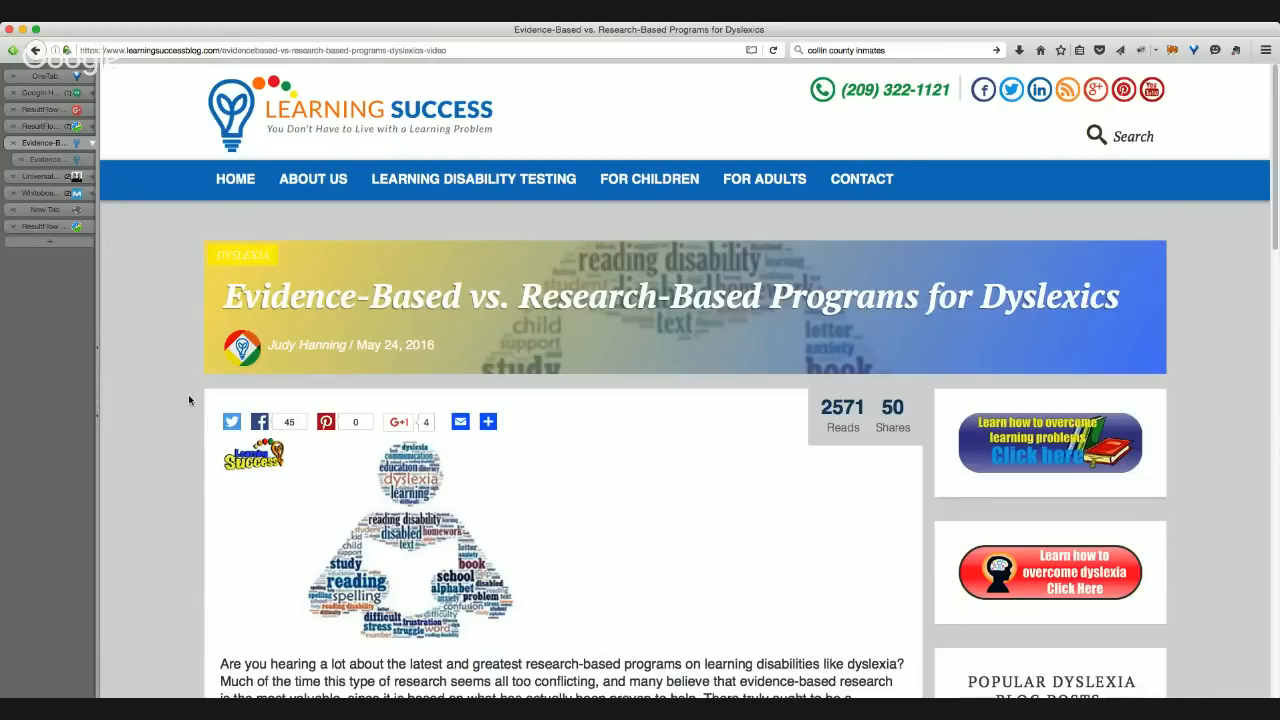
{"action": "scroll", "coordinate": [188, 394], "scroll_direction": "down", "scroll_amount": 5}
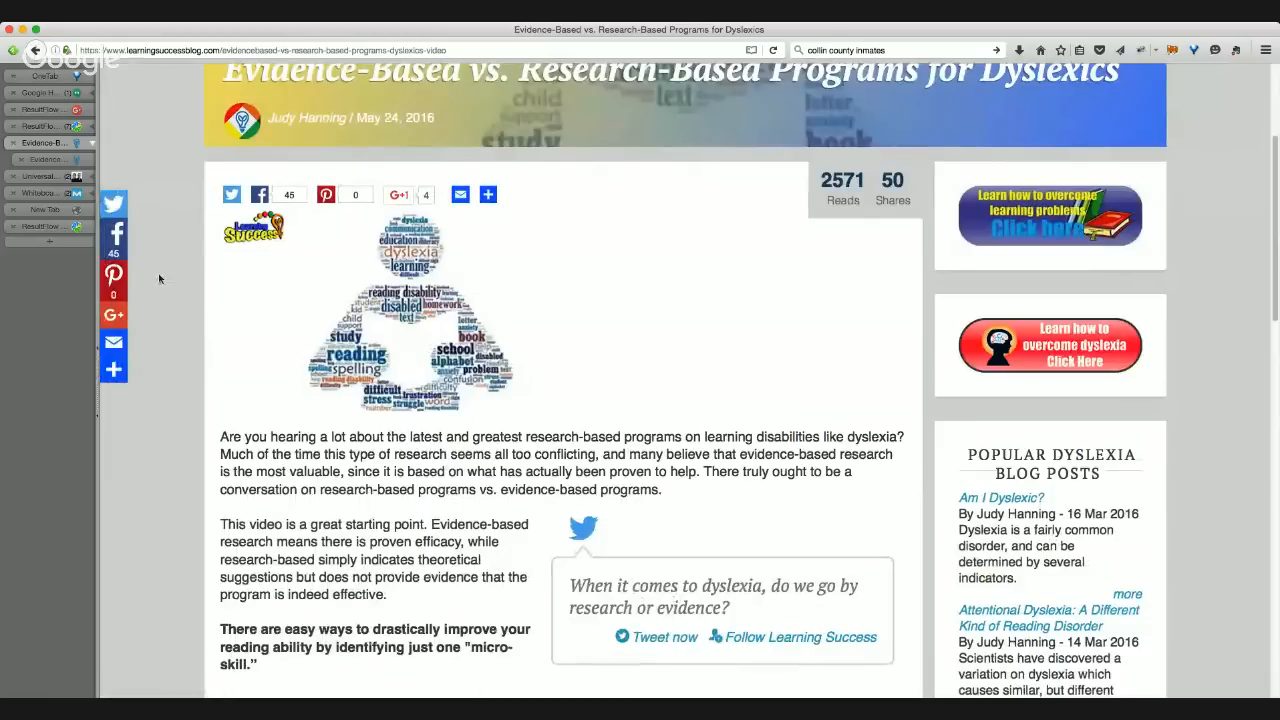
- Switch to the ResultFlow Live Demonstration event page on Google+ and reload it
{"action": "left_click", "coordinate": [51, 113]}
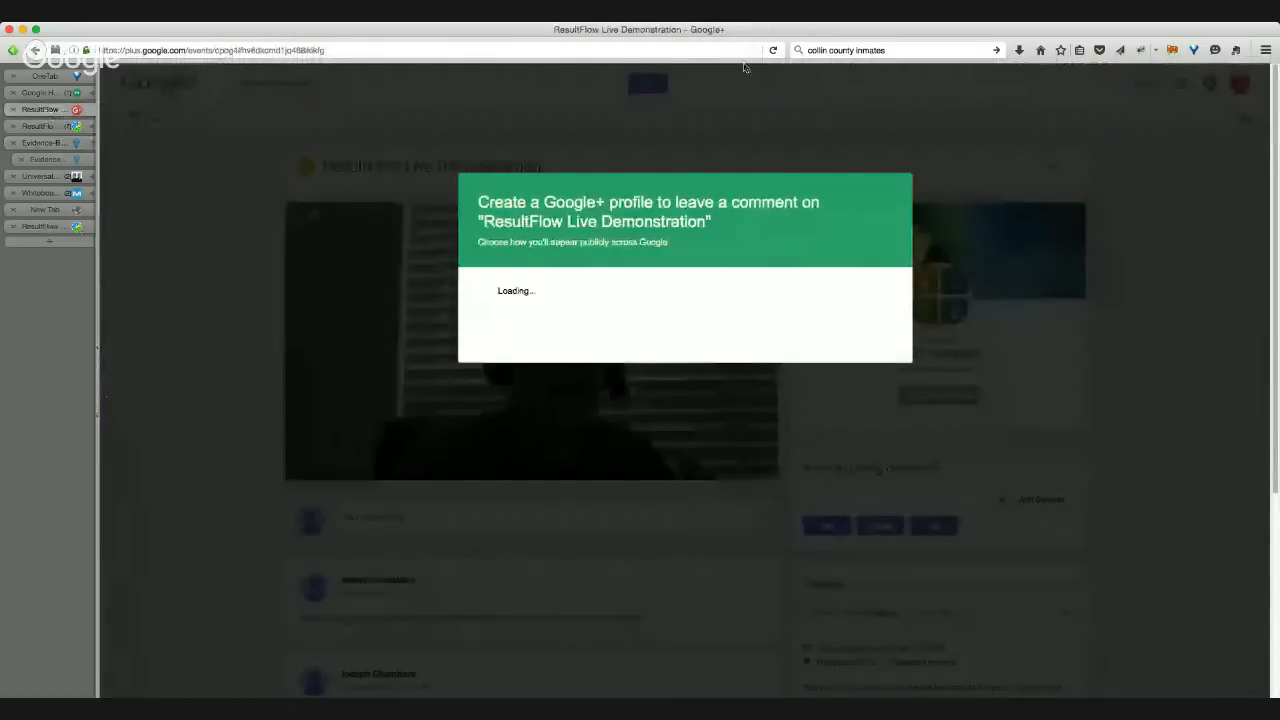
{"action": "left_click", "coordinate": [773, 50]}
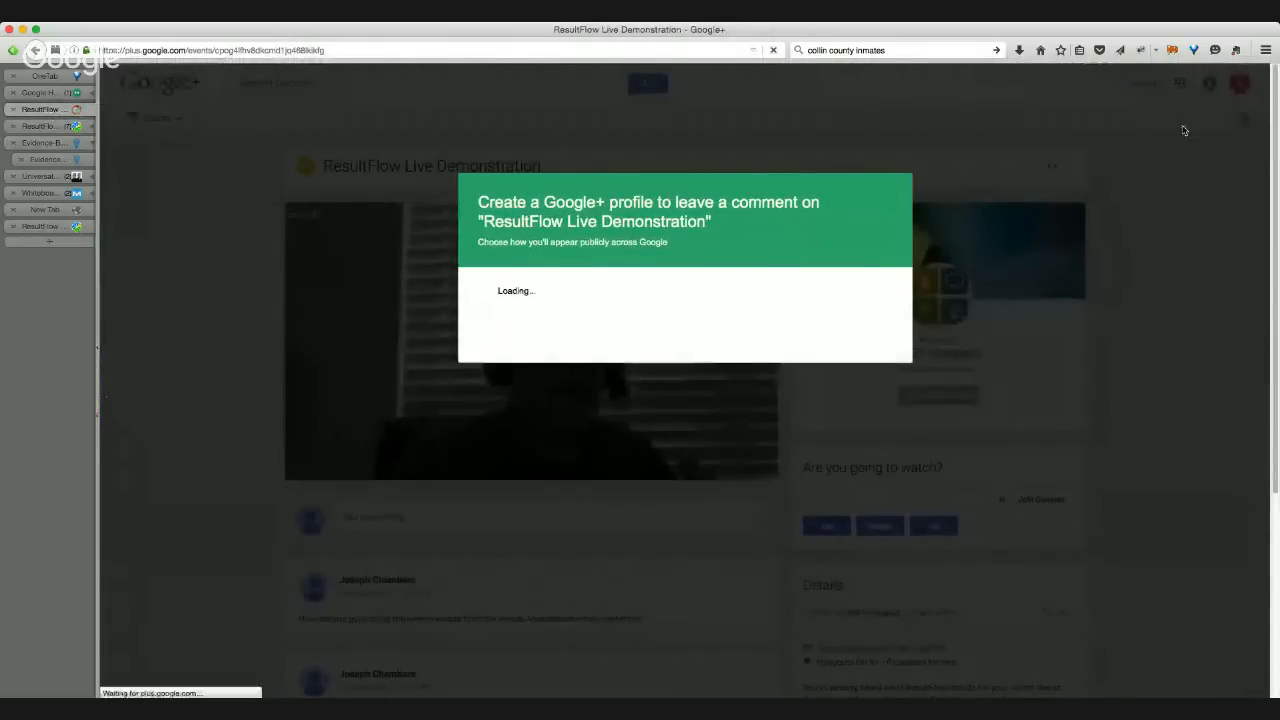